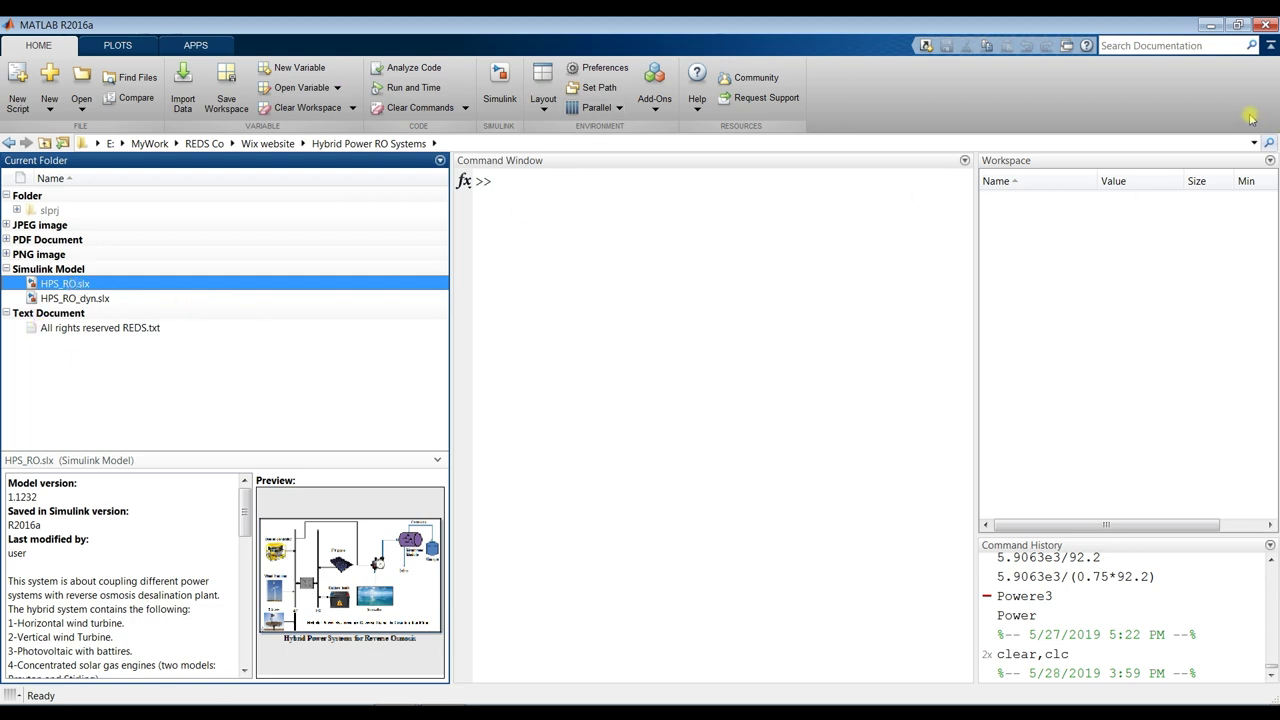
pyautogui.click(1256, 144)
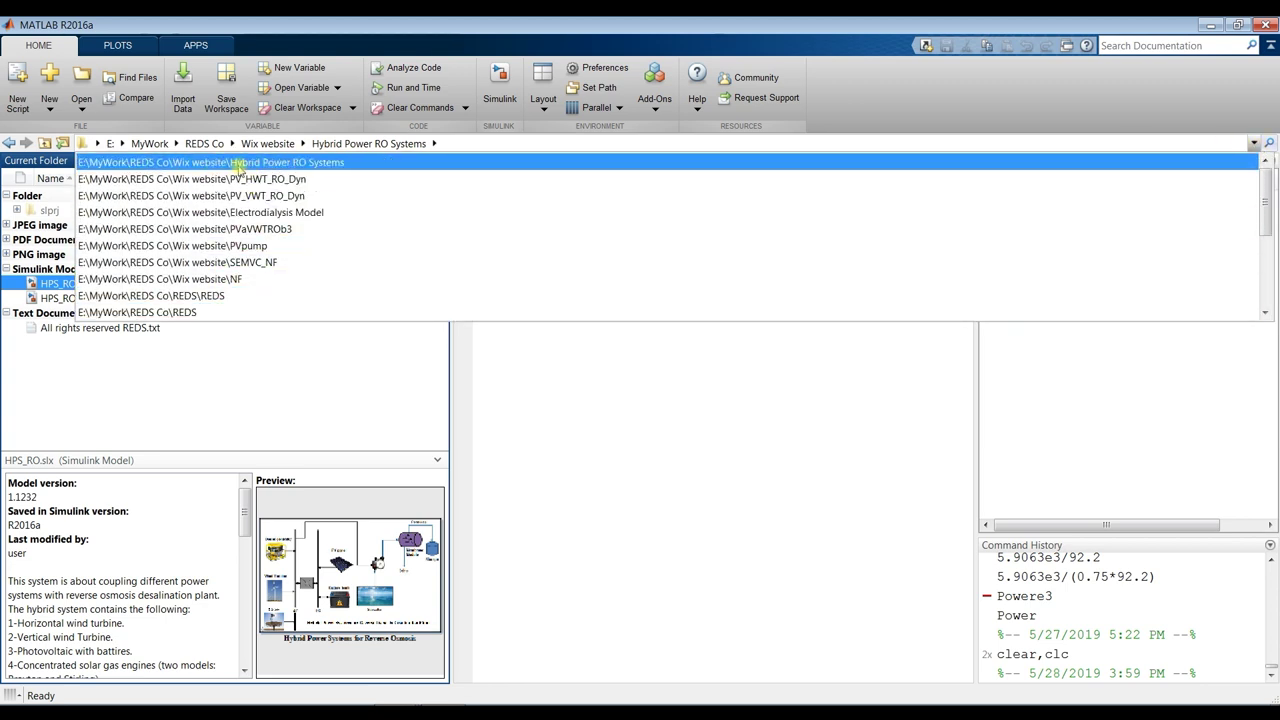
pyautogui.click(355, 408)
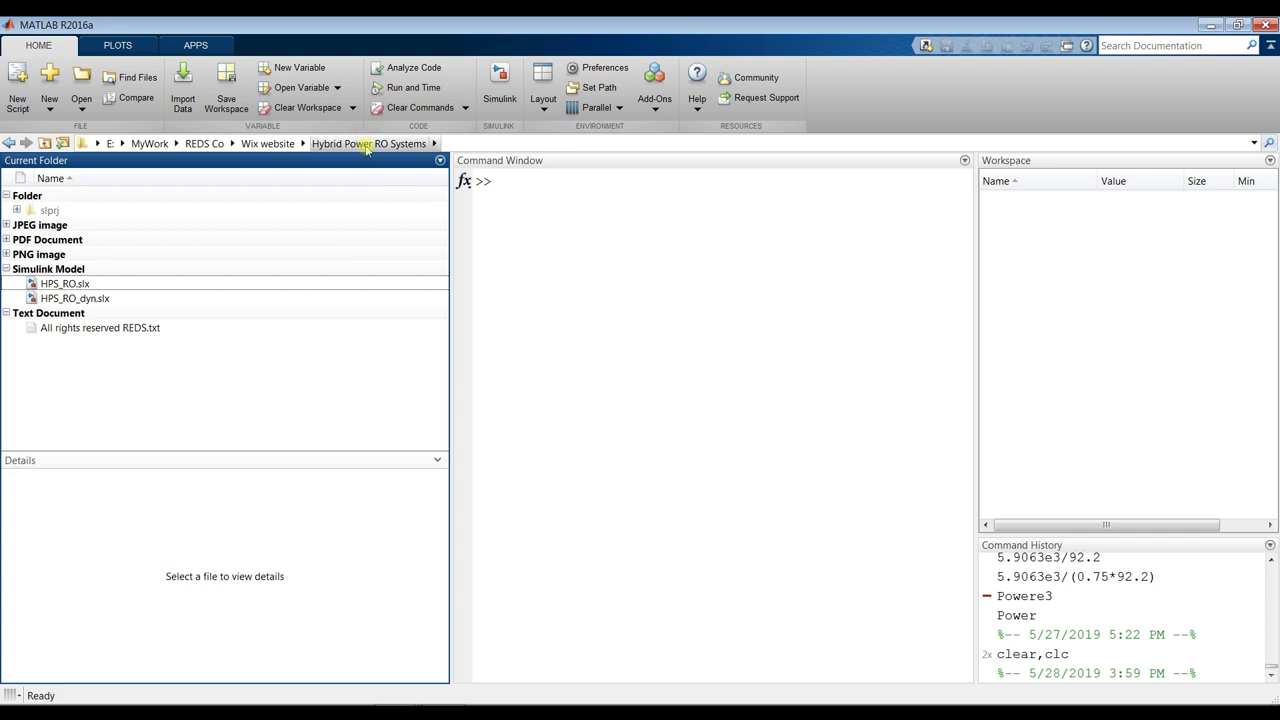
pyautogui.click(439, 161)
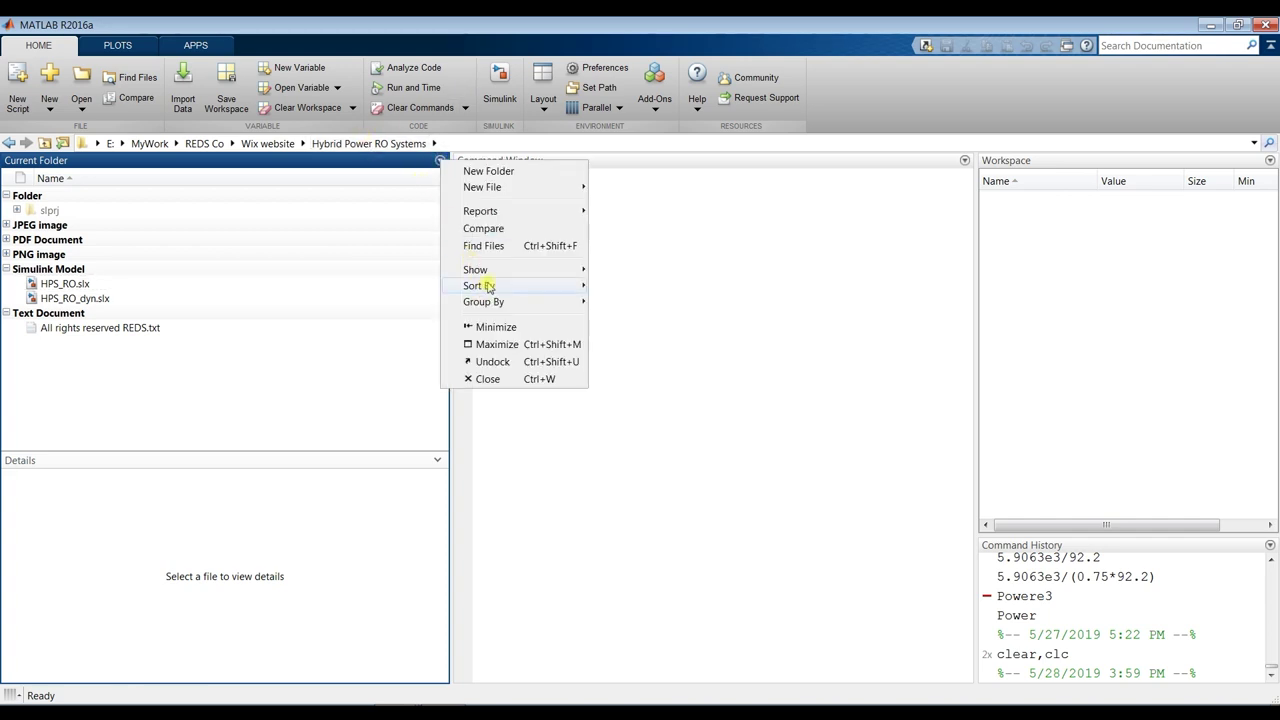
pyautogui.moveTo(568, 288)
pyautogui.moveTo(500, 187)
pyautogui.click(238, 421)
# Step: Preview the HPS_RO.slx and HPS_RO_dyn.slx models and browse the subfolders of the Wix website folder
pyautogui.click(64, 284)
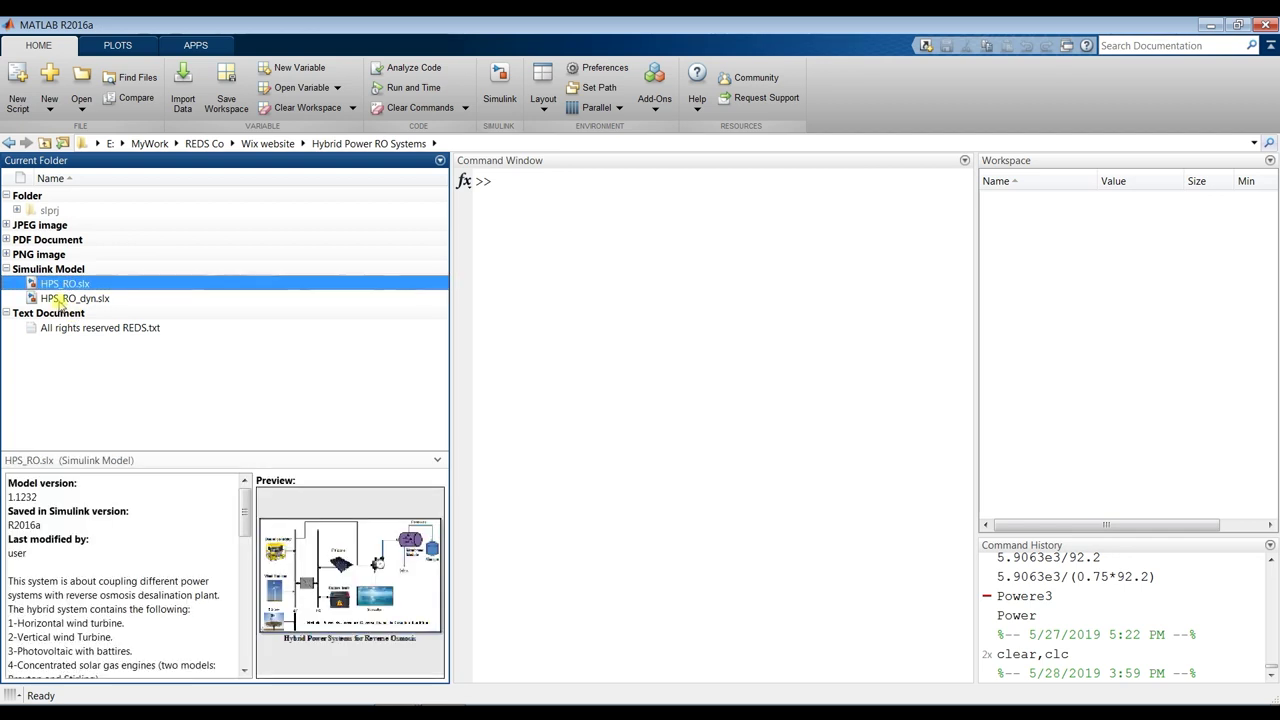
pyautogui.click(70, 298)
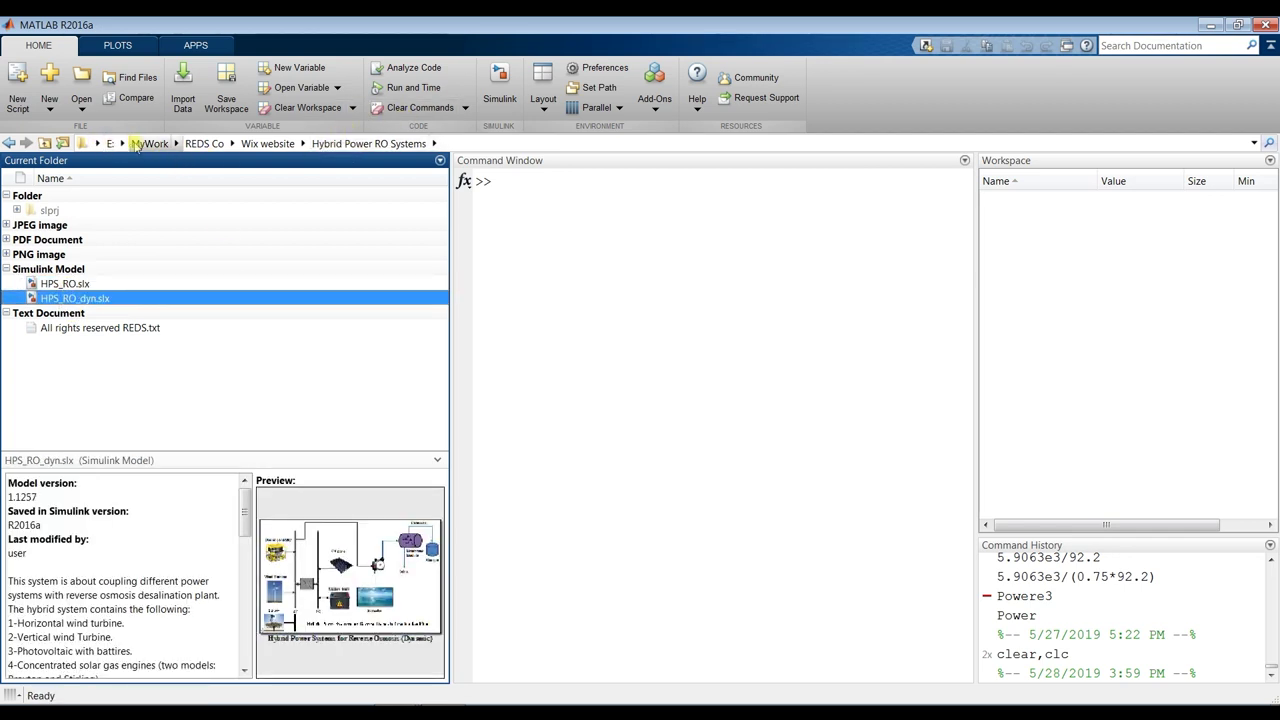
pyautogui.click(303, 143)
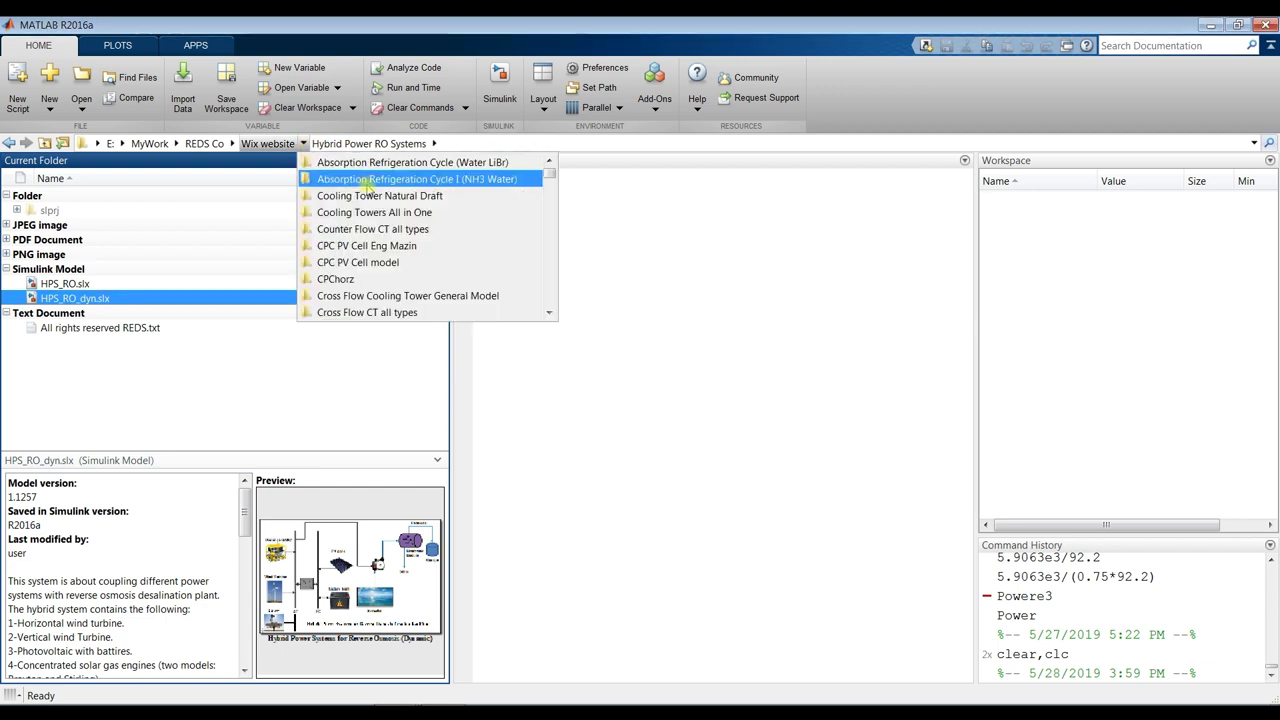
pyautogui.scroll(-3, 365, 250)
pyautogui.scroll(-4, 365, 250)
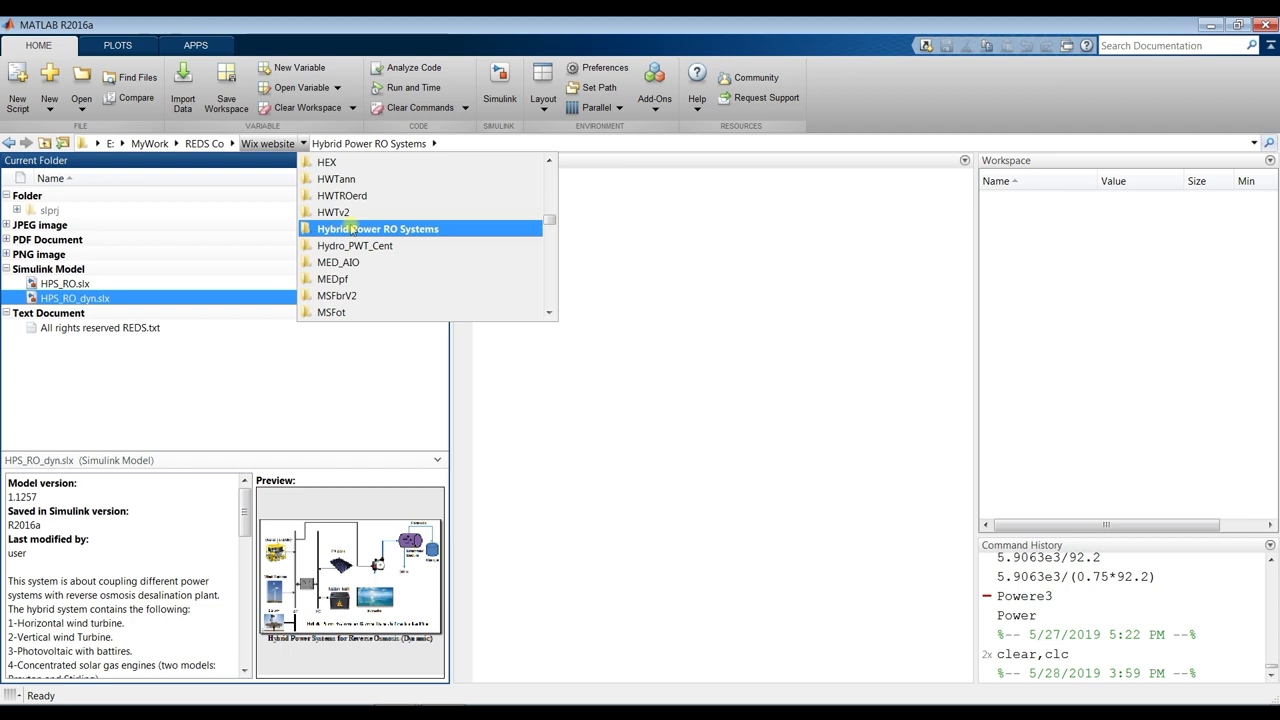
pyautogui.click(200, 354)
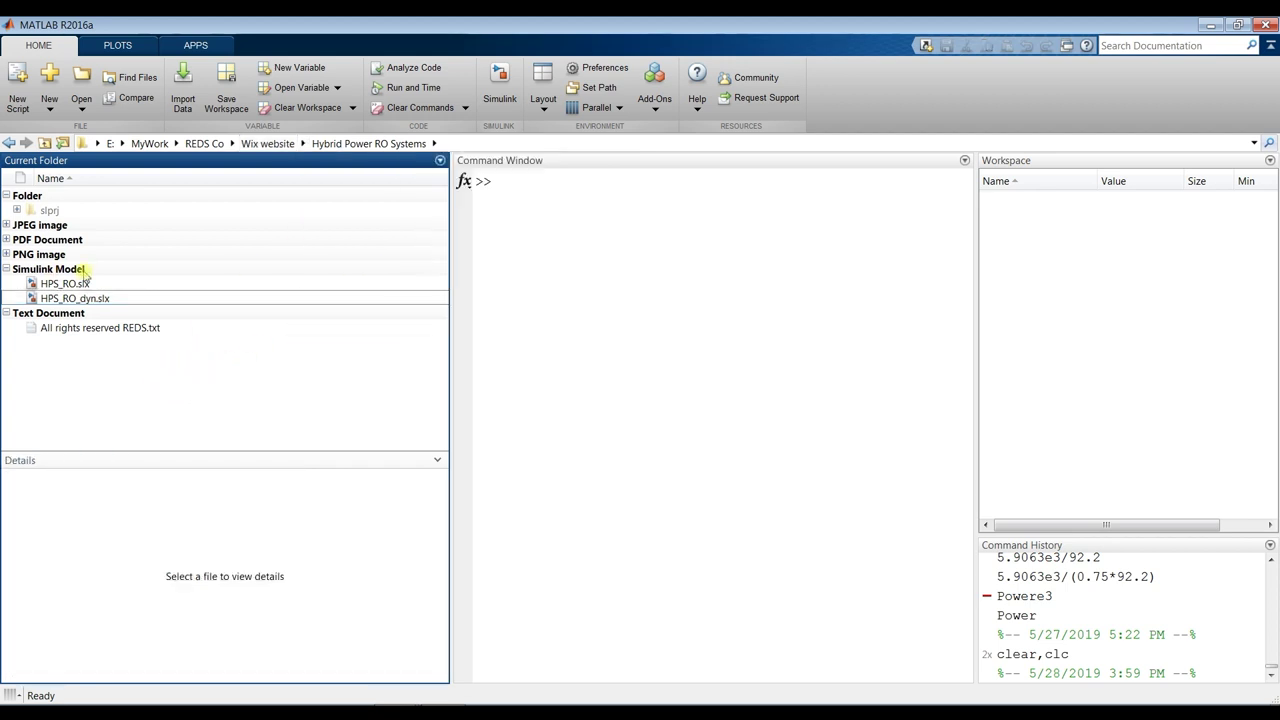
# Step: Compare the previews of the two Simulink models and open HPS_RO.slx
pyautogui.click(52, 284)
pyautogui.click(65, 298)
pyautogui.click(58, 284)
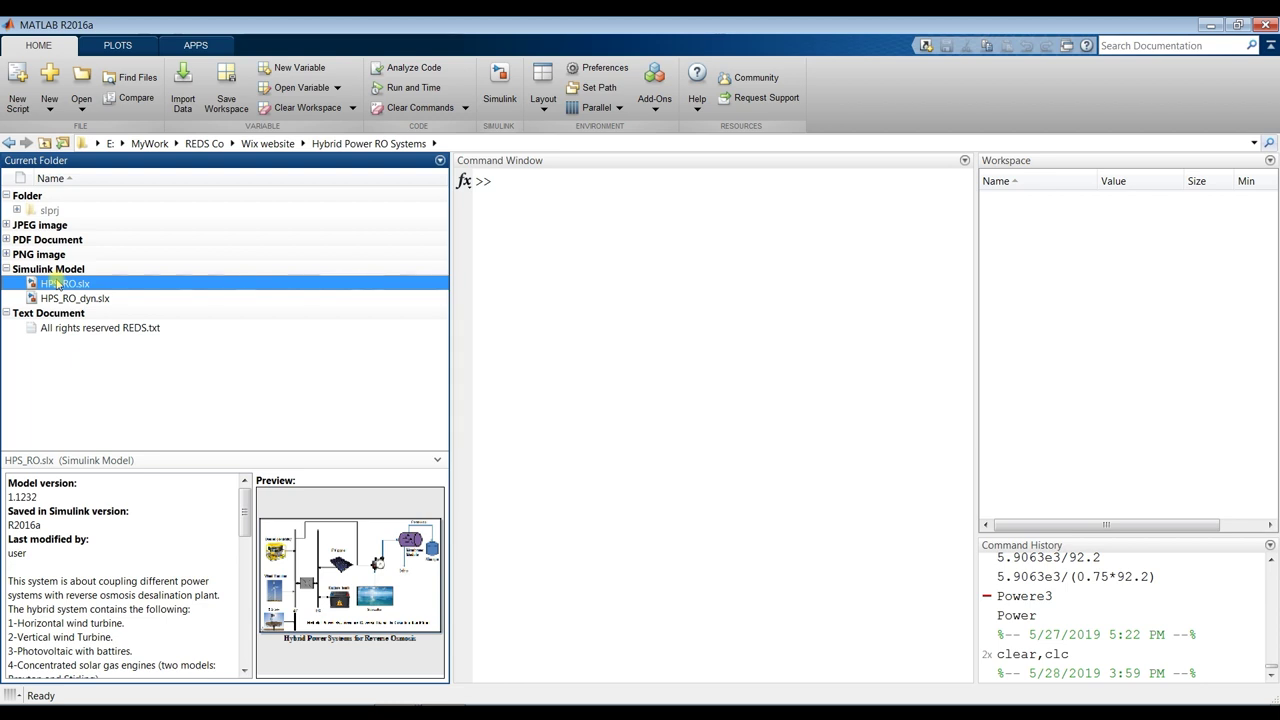
pyautogui.click(70, 299)
pyautogui.click(62, 284)
pyautogui.click(56, 298)
pyautogui.doubleClick(62, 285)
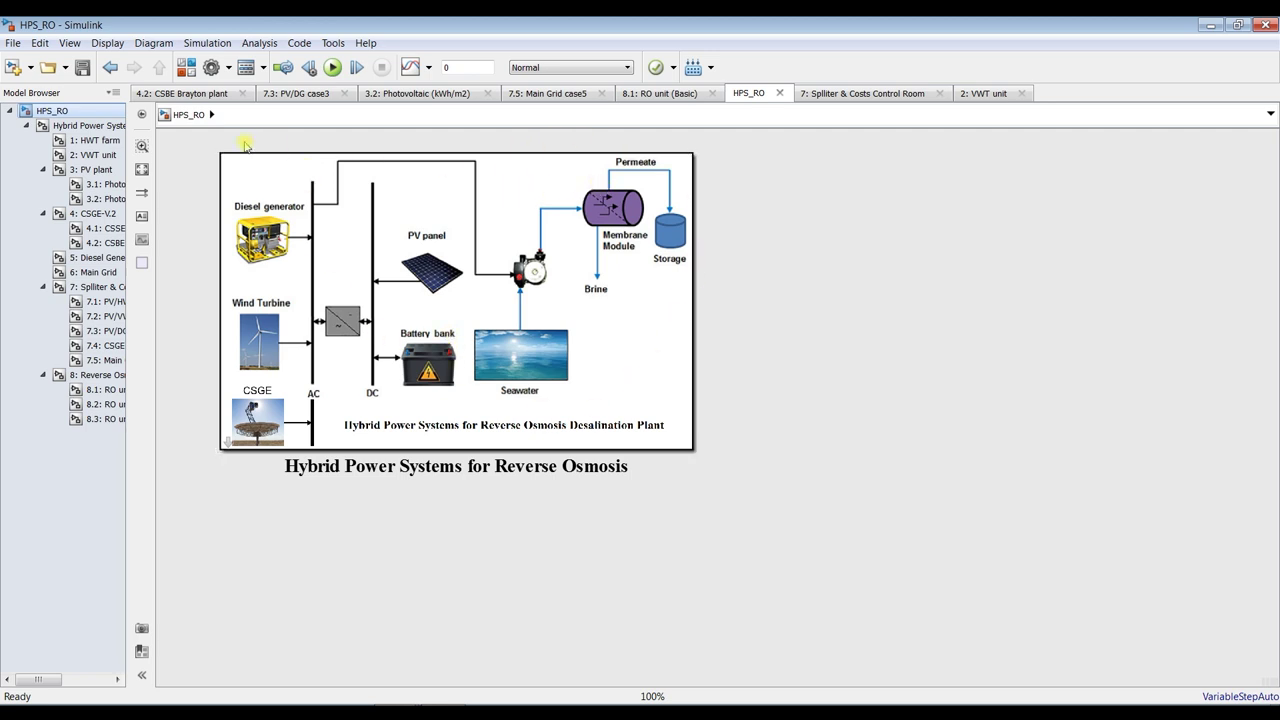
# Step: Open the Hybrid Power Systems for Reverse Osmosis subsystem and fit its whole diagram in the view
pyautogui.click(553, 165)
pyautogui.scroll(1, 238, 396)
pyautogui.moveTo(1274, 283); pyautogui.dragTo(1274, 240)
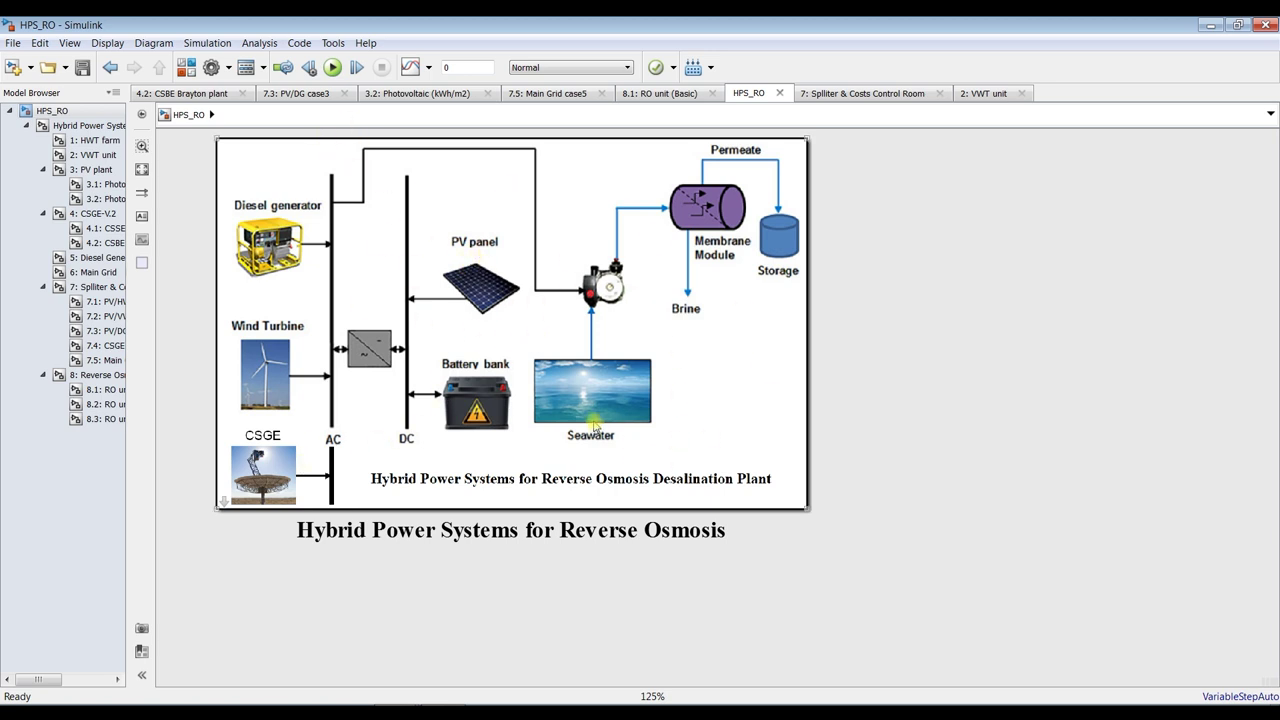
pyautogui.click(73, 127)
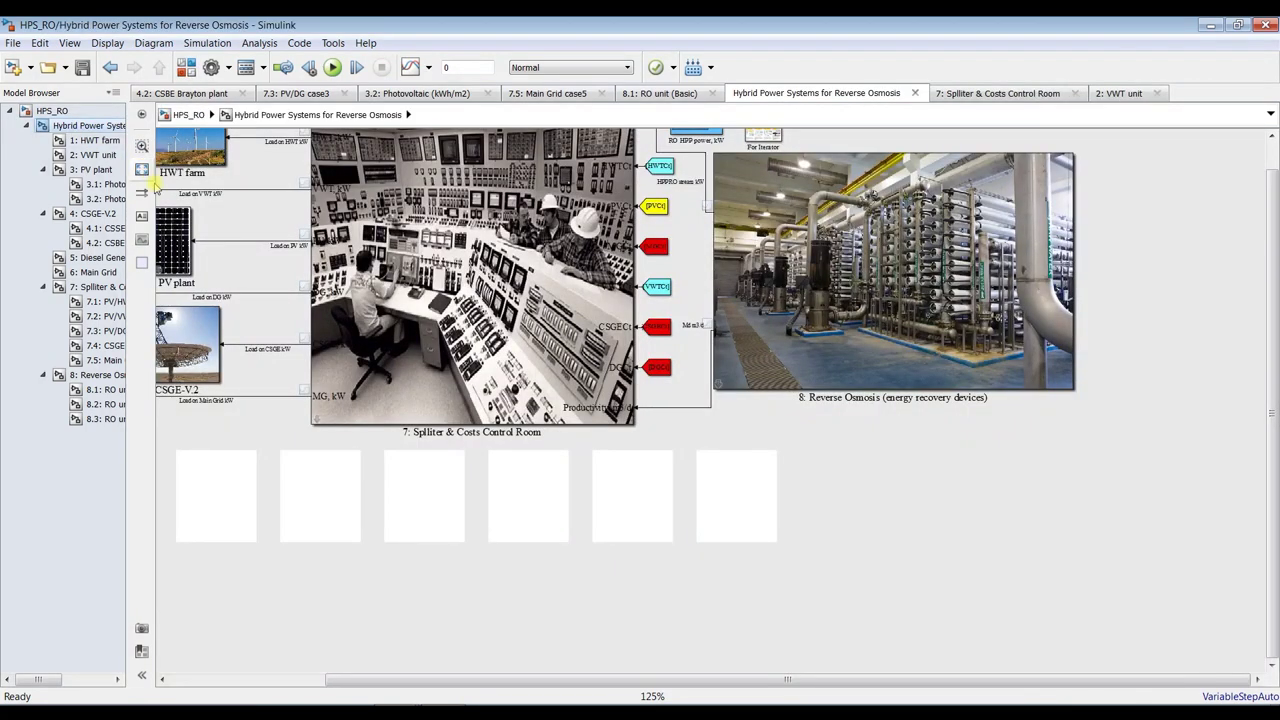
pyautogui.click(141, 169)
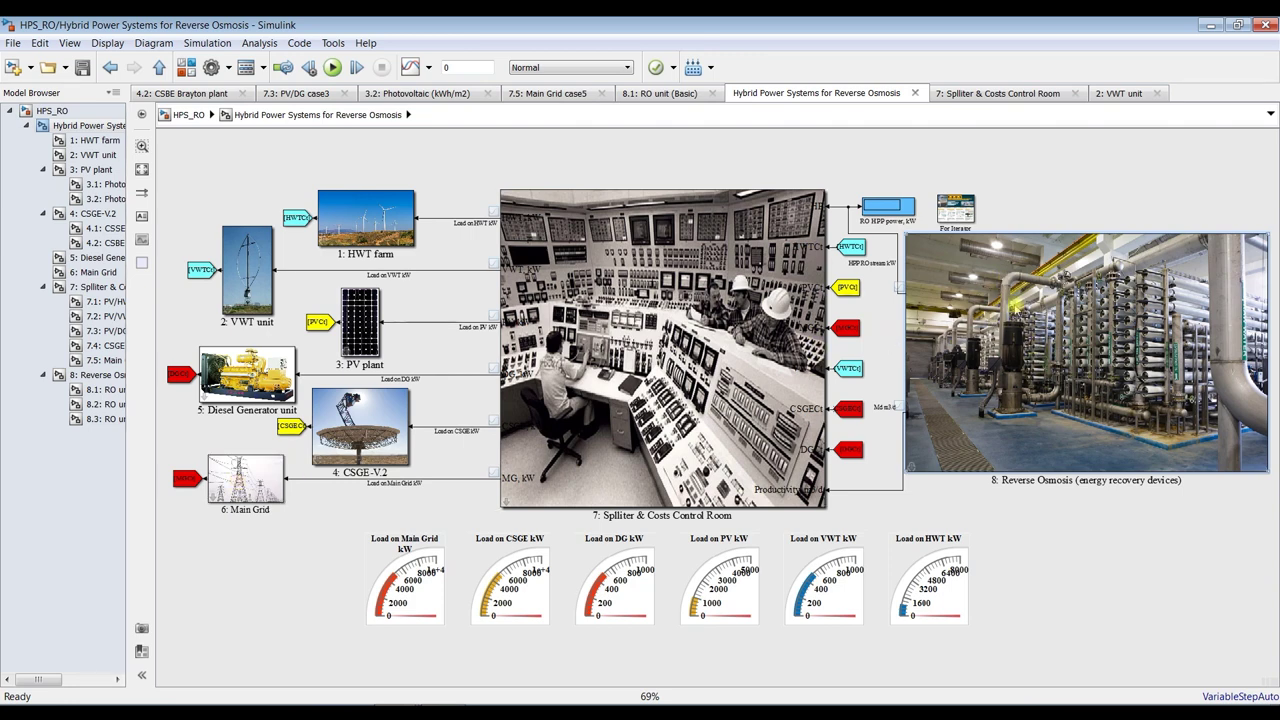
# Step: Open the parameters of the Reverse Osmosis (energy recovery devices) block and choose RO Basic Configuration as the plant type
pyautogui.doubleClick(1085, 350)
pyautogui.moveTo(885, 224); pyautogui.dragTo(512, 80)
pyautogui.click(553, 186)
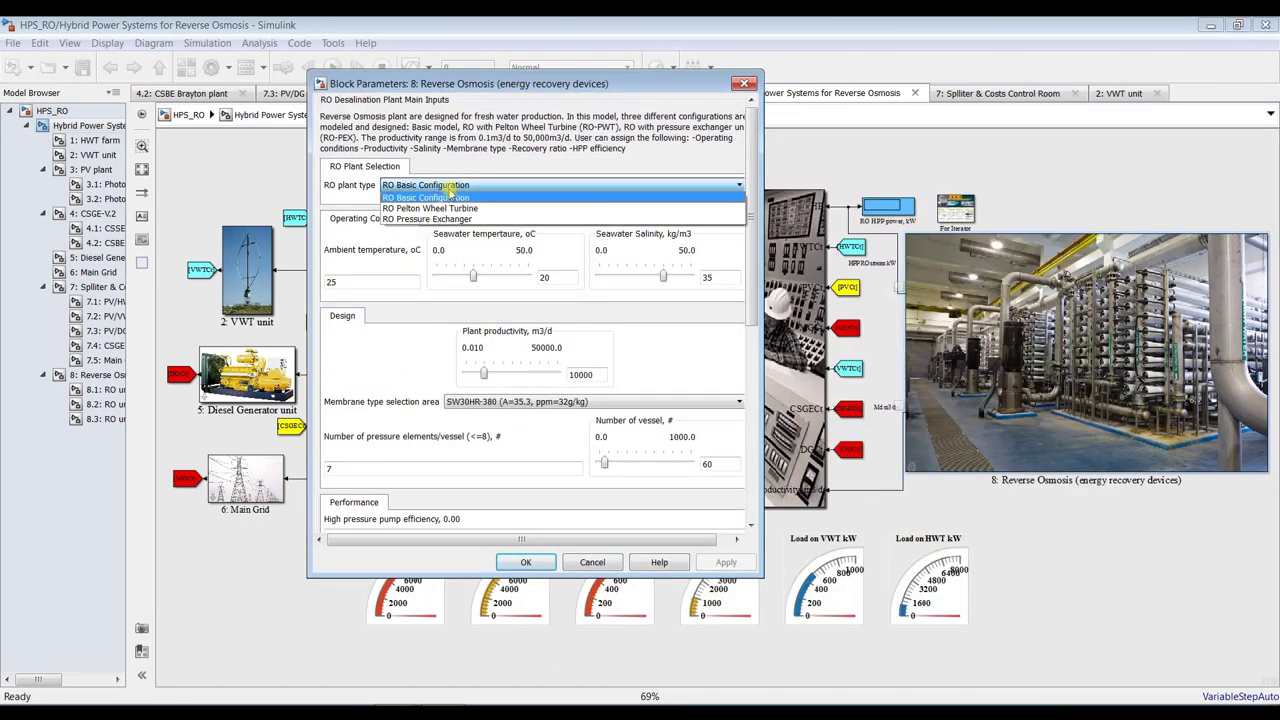
pyautogui.click(417, 199)
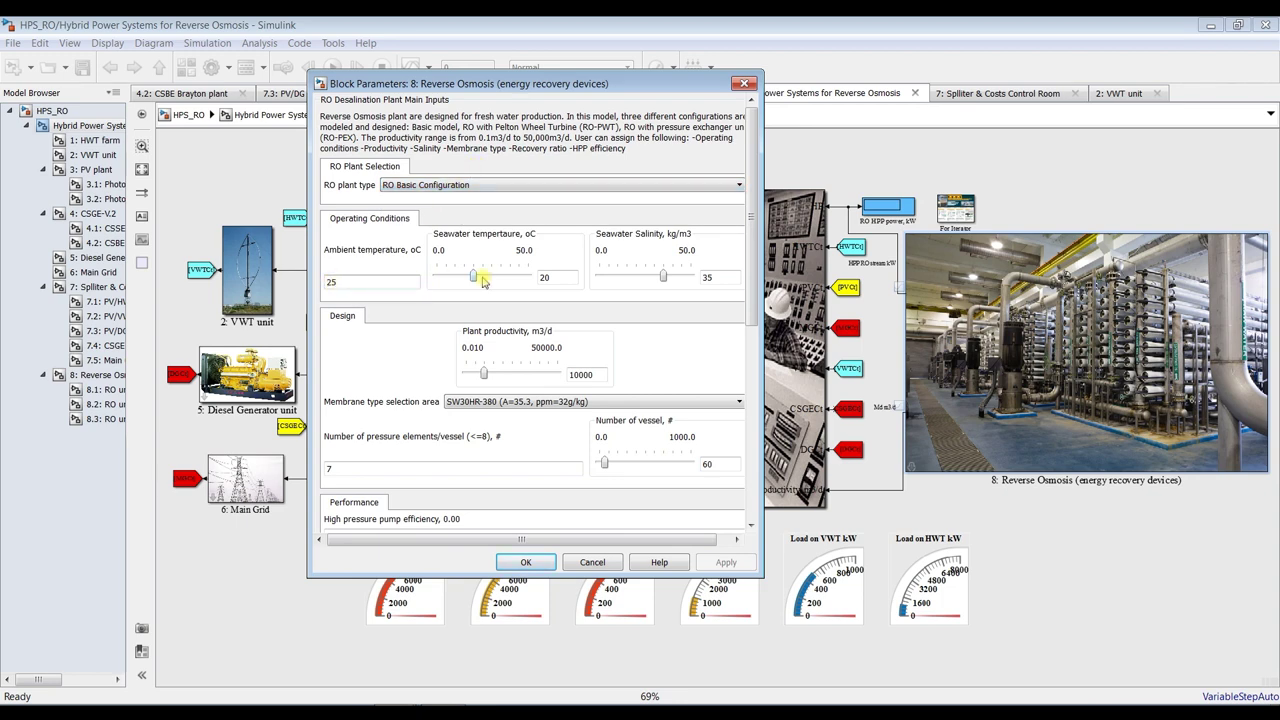
# Step: Set the plant productivity to 26000 m3/d and the number of vessels to 140, and apply the changes
pyautogui.doubleClick(547, 277)
pyautogui.doubleClick(722, 274)
pyautogui.scroll(-2, 762, 245)
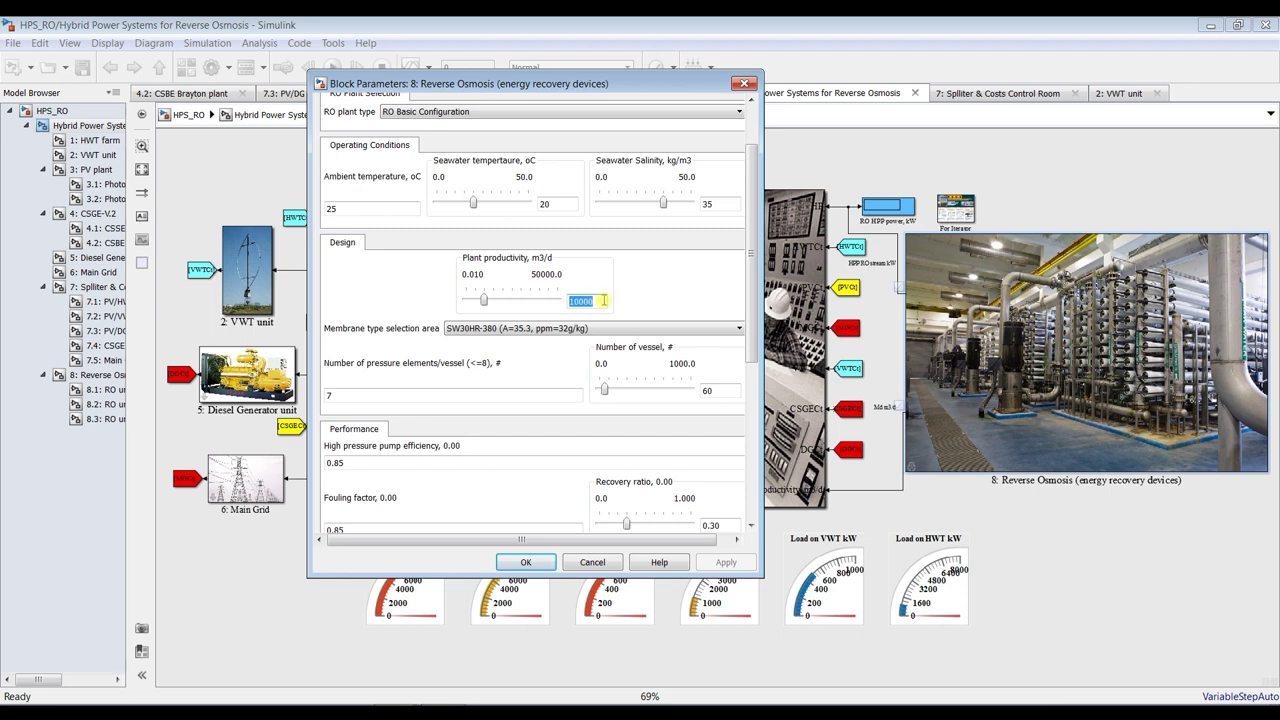
pyautogui.write('26')
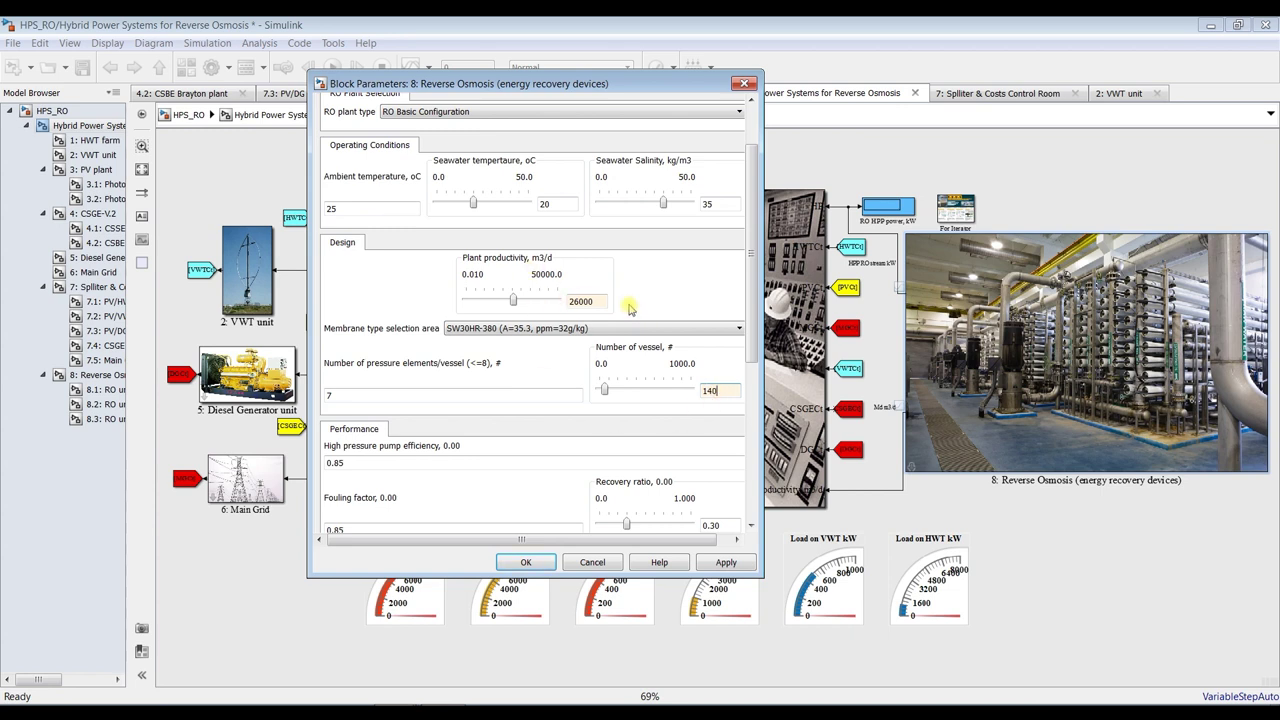
pyautogui.click(726, 562)
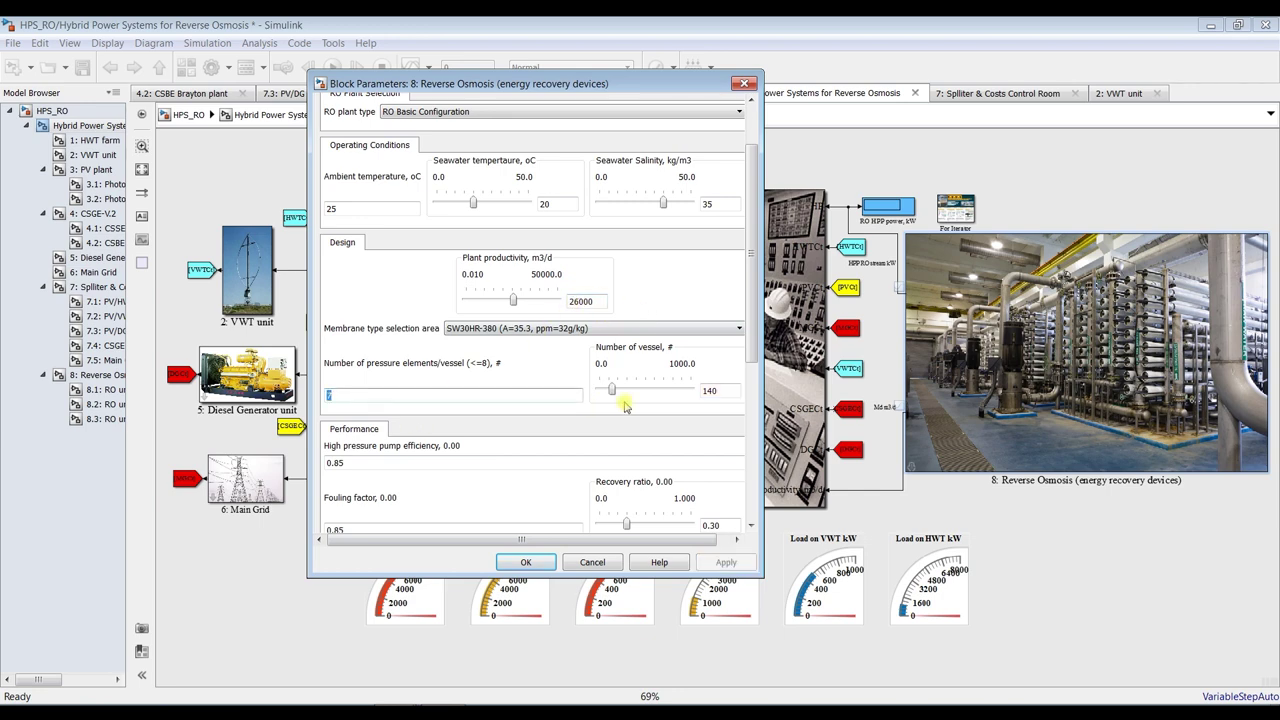
# Step: Review the vessel, performance, Pelton wheel turbine and pressure exchanger parameters of the RO plant and accept the block's settings
pyautogui.moveTo(752, 333); pyautogui.dragTo(752, 385)
pyautogui.doubleClick(329, 293)
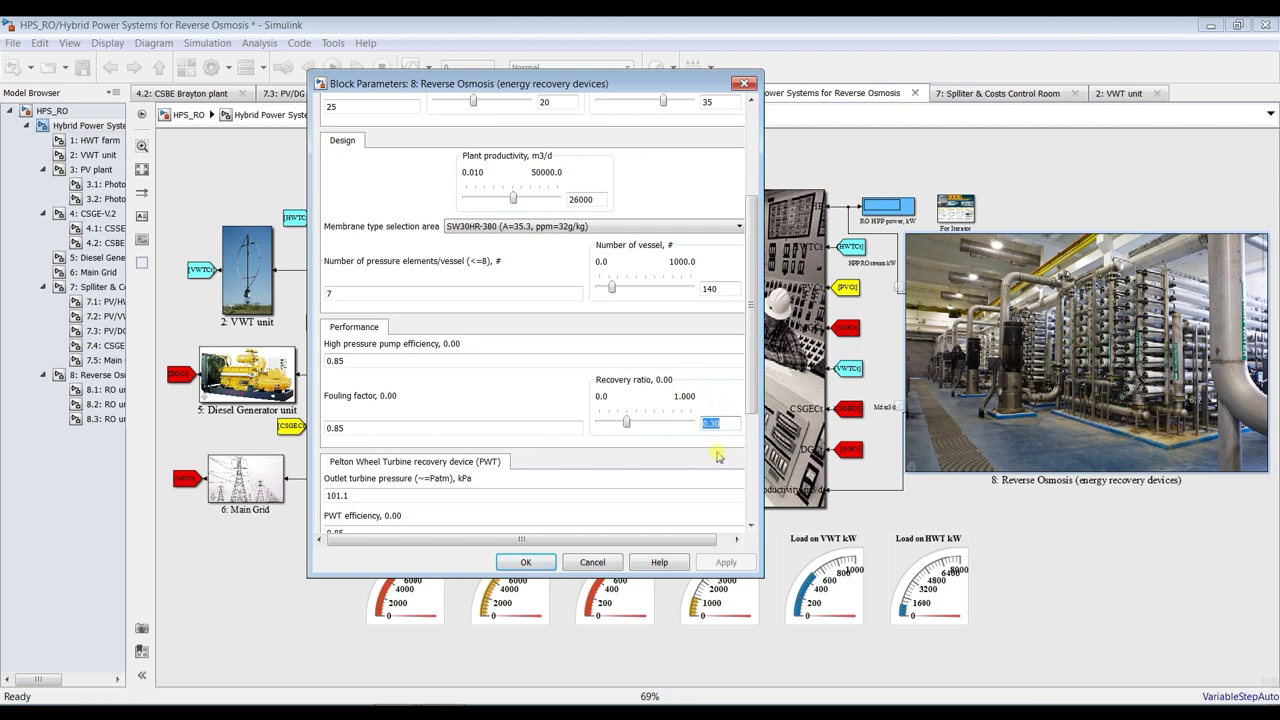
pyautogui.scroll(-5, 470, 344)
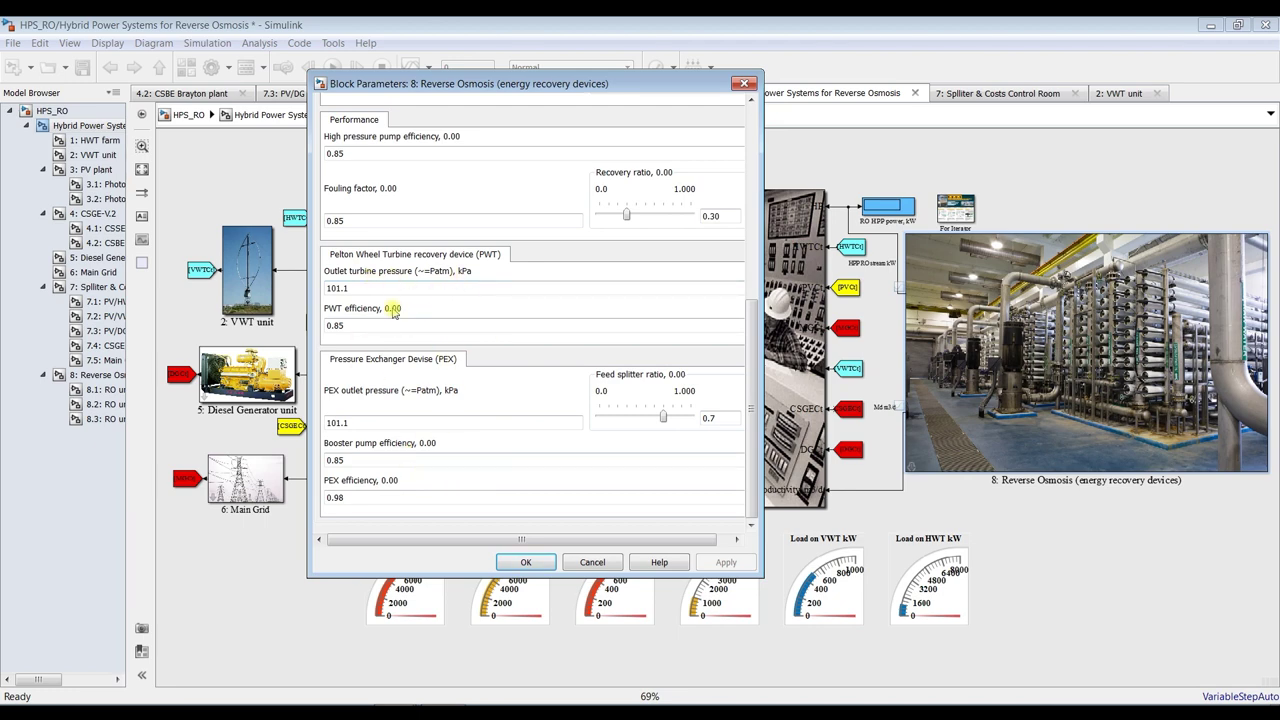
pyautogui.scroll(9, 748, 400)
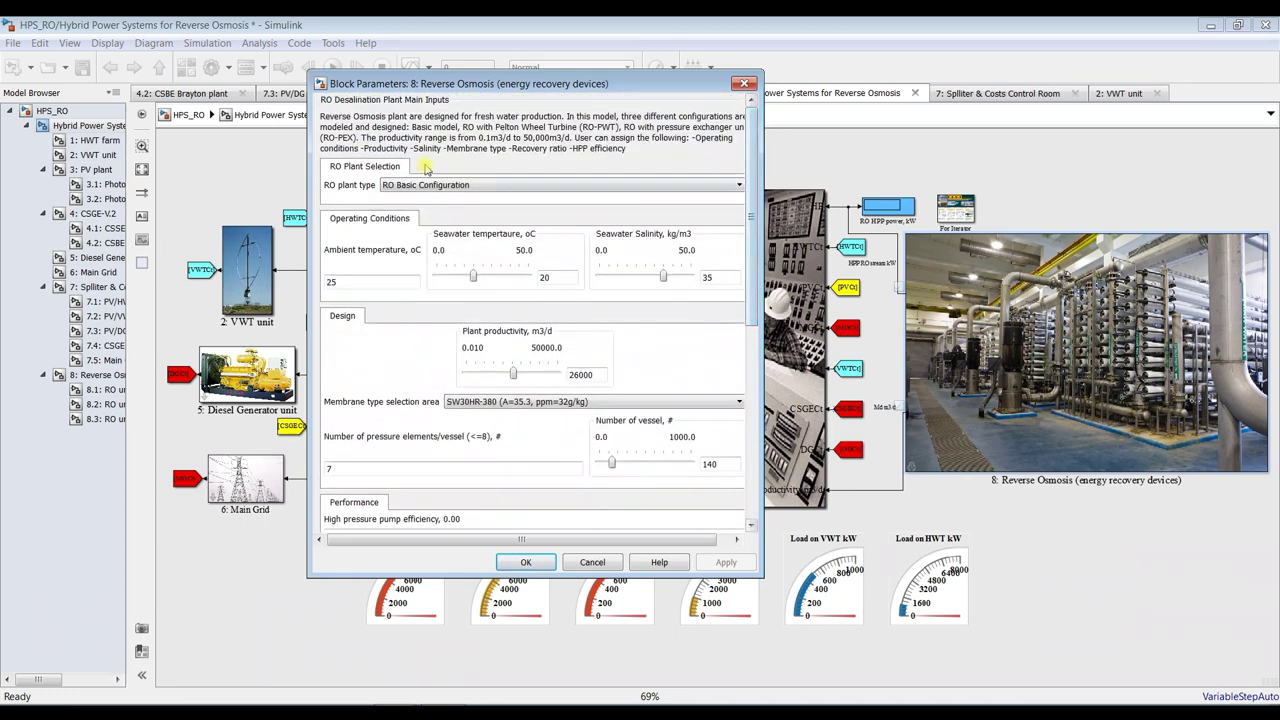
pyautogui.click(510, 563)
# Step: Open the parameters of the Splliter & Costs Control Room block and move the dialog clear of the load gauges
pyautogui.doubleClick(660, 345)
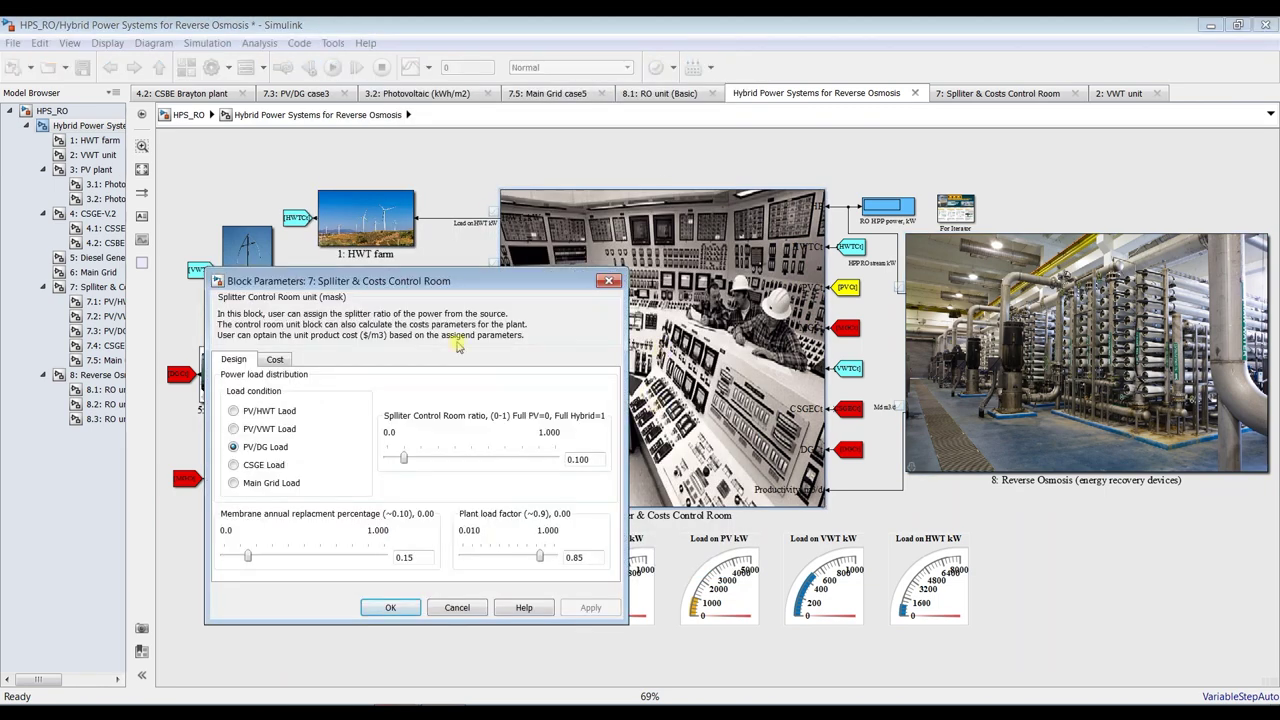
pyautogui.moveTo(408, 280); pyautogui.dragTo(362, 98)
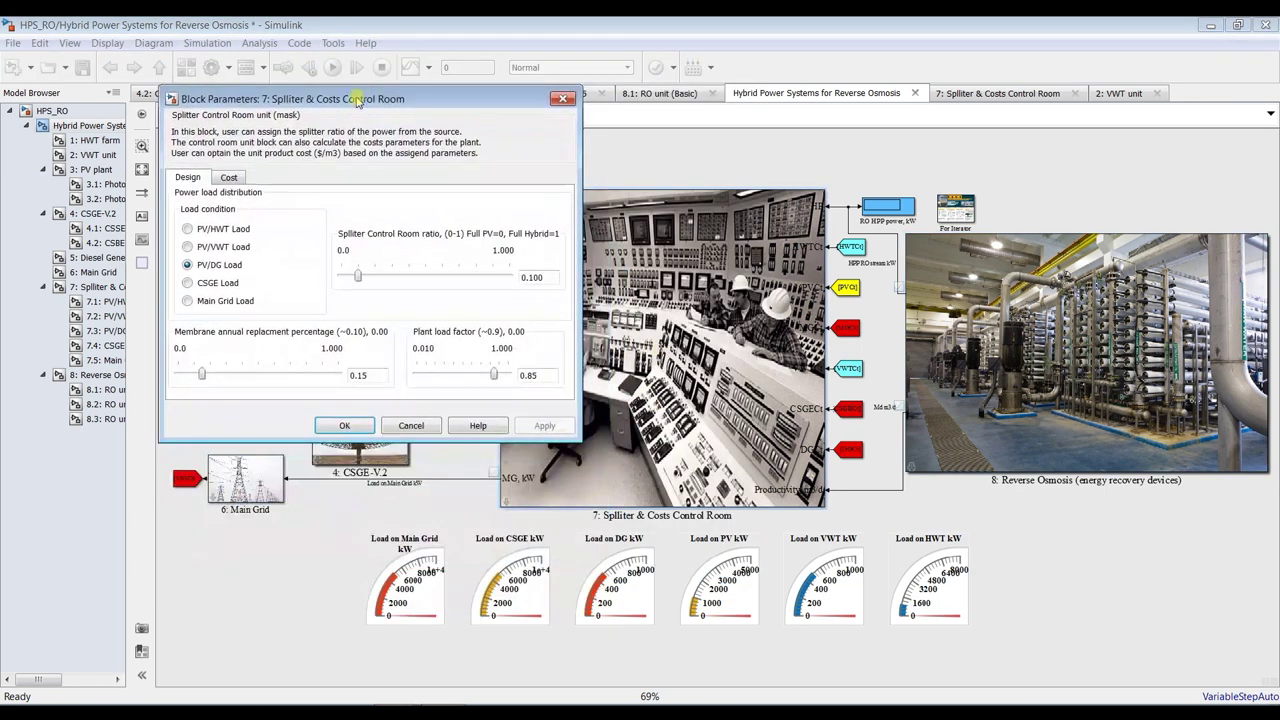
# Step: Try the PV/HWT, PV/VWT, PV/DG, CSGE and Main Grid load conditions one after another
pyautogui.click(205, 231)
pyautogui.click(206, 266)
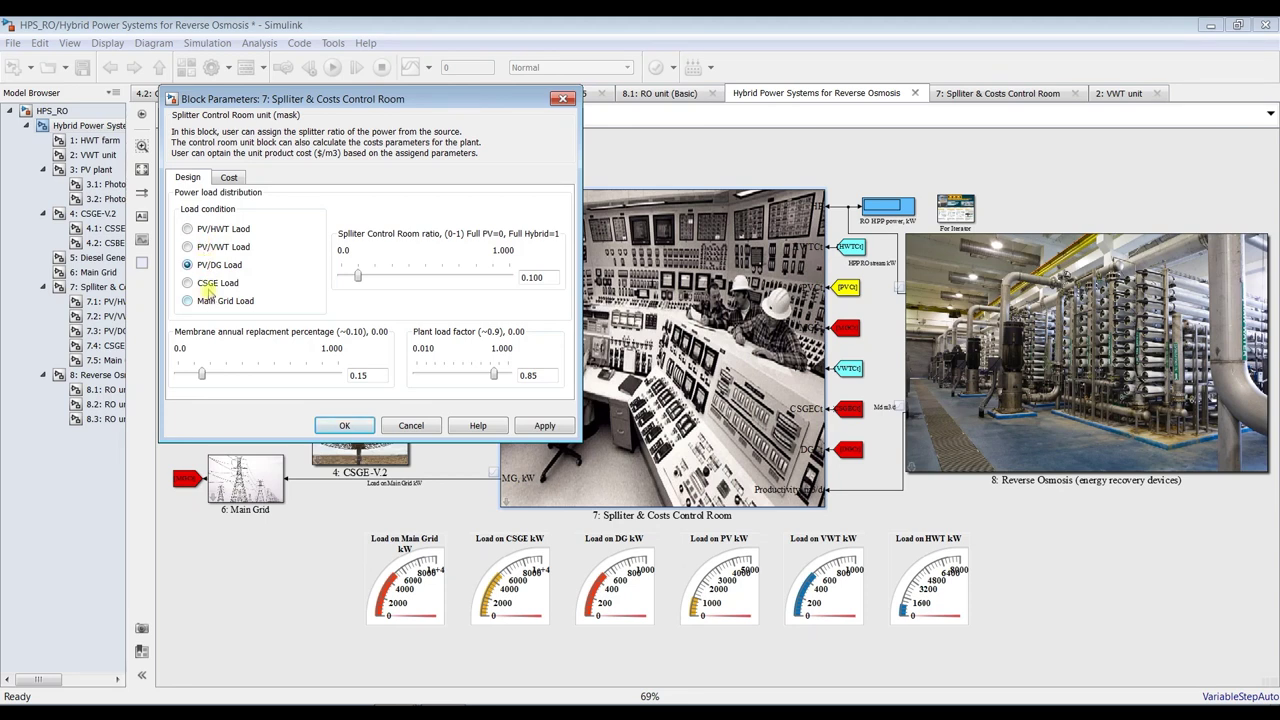
pyautogui.click(213, 231)
pyautogui.click(213, 248)
pyautogui.click(211, 267)
pyautogui.click(214, 283)
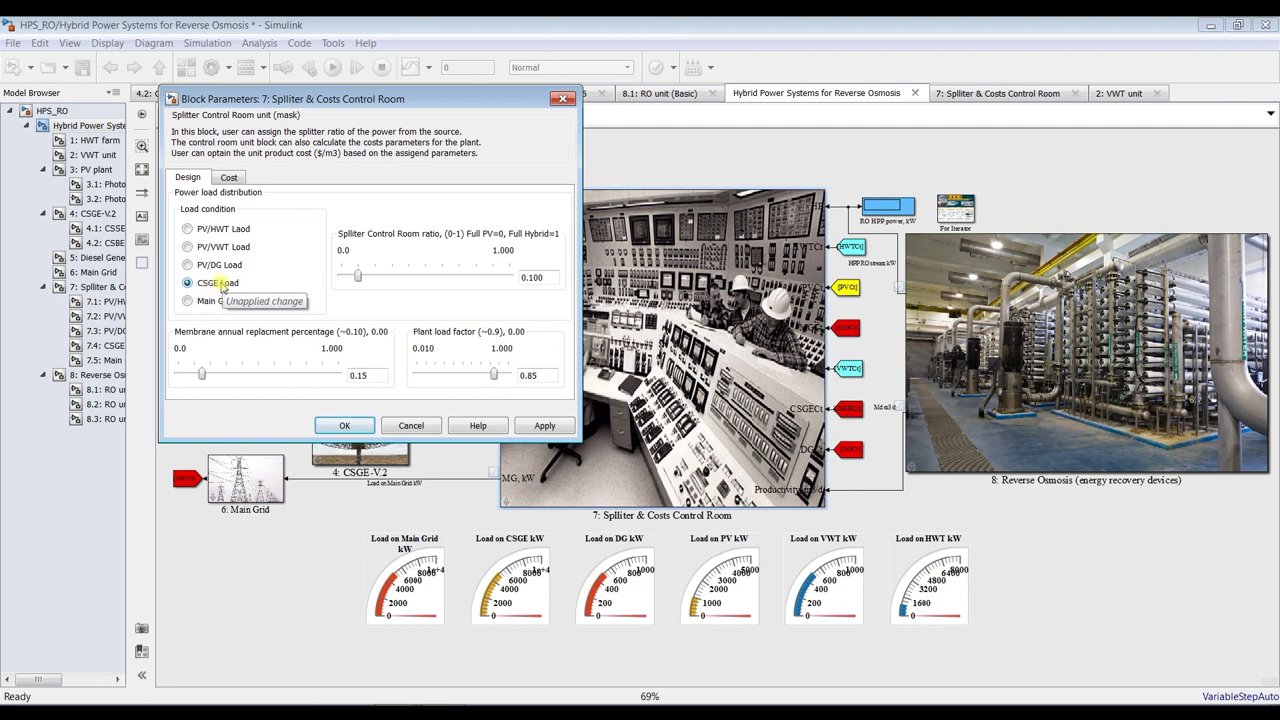
pyautogui.click(232, 302)
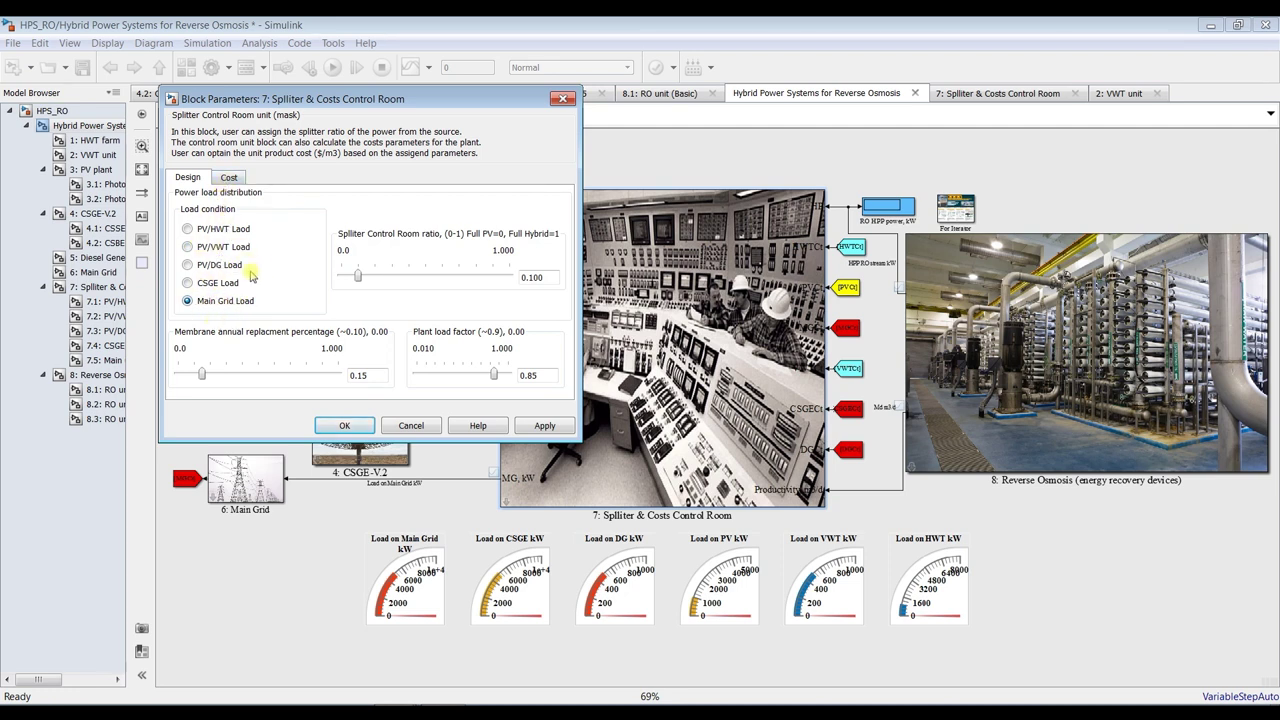
# Step: Select the PV/HWT load condition, set the splitter control room ratio to 0.500, and apply the changes
pyautogui.click(201, 232)
pyautogui.moveTo(357, 278); pyautogui.dragTo(333, 279)
pyautogui.moveTo(342, 280); pyautogui.dragTo(510, 285)
pyautogui.moveTo(509, 280); pyautogui.dragTo(424, 281)
pyautogui.click(548, 430)
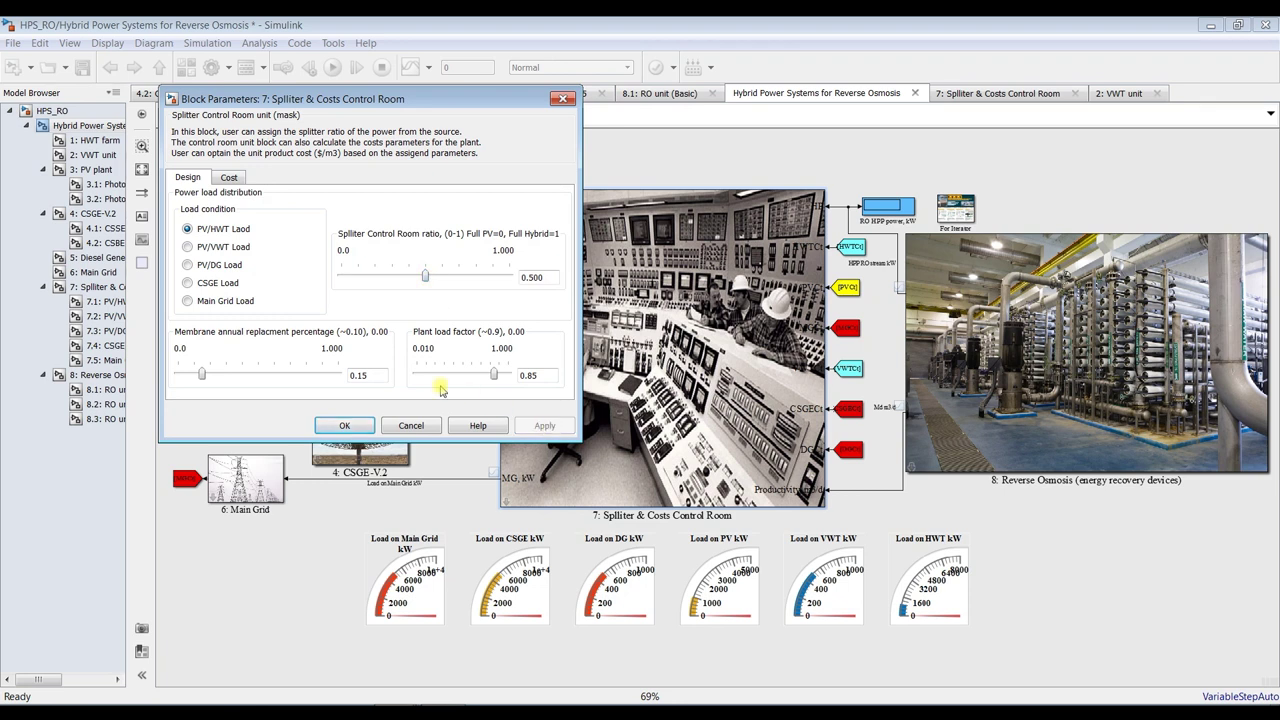
# Step: Review the membrane replacement percentage, plant load factor and cost parameters of the control room, and accept the settings
pyautogui.doubleClick(383, 374)
pyautogui.doubleClick(545, 374)
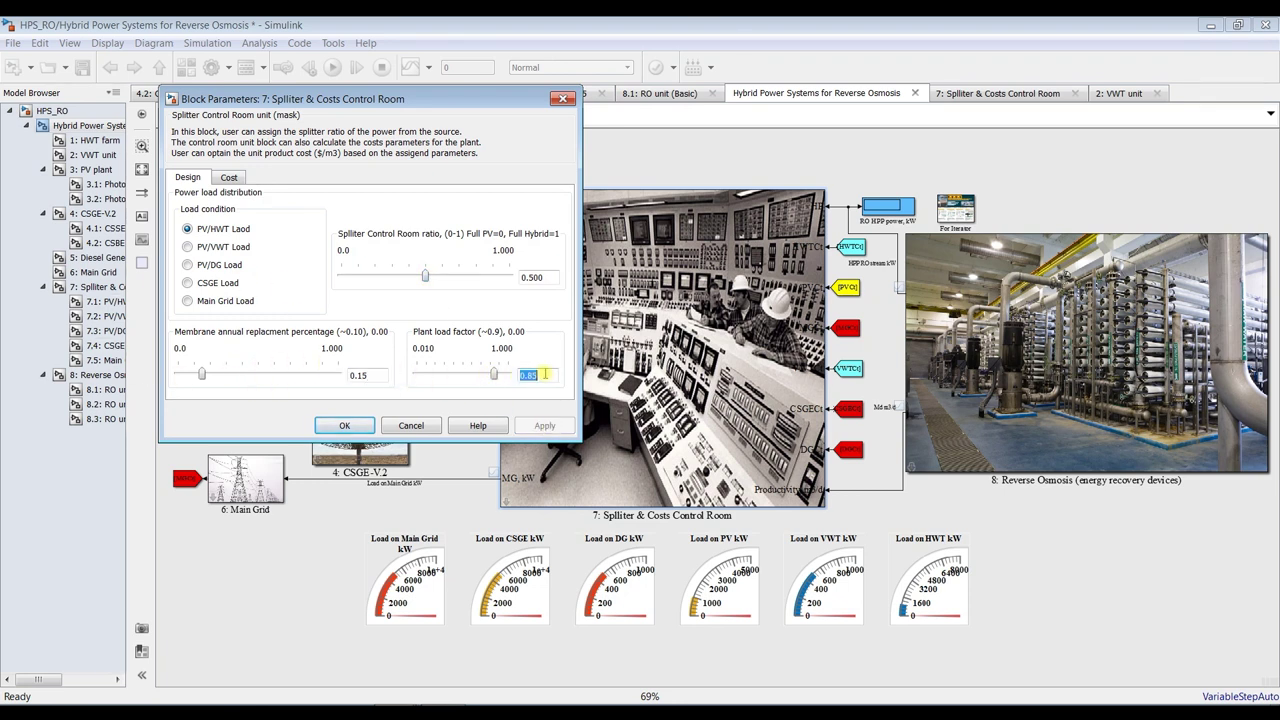
pyautogui.click(226, 178)
pyautogui.doubleClick(225, 238)
pyautogui.press('Tab')
pyautogui.press('Tab')
pyautogui.press('Tab')
pyautogui.press('Tab')
pyautogui.doubleClick(238, 349)
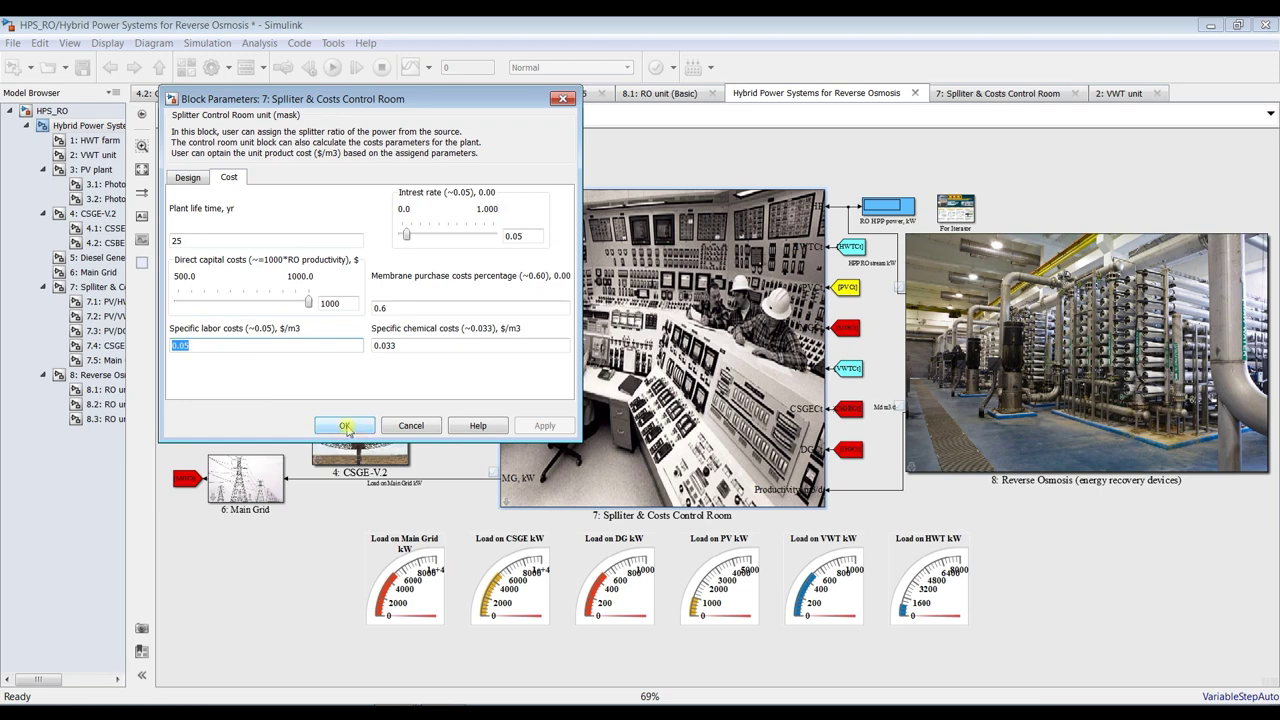
pyautogui.click(345, 426)
# Step: Set the design power per unit of the HWT farm block to 100 kW and accept the change
pyautogui.doubleClick(370, 218)
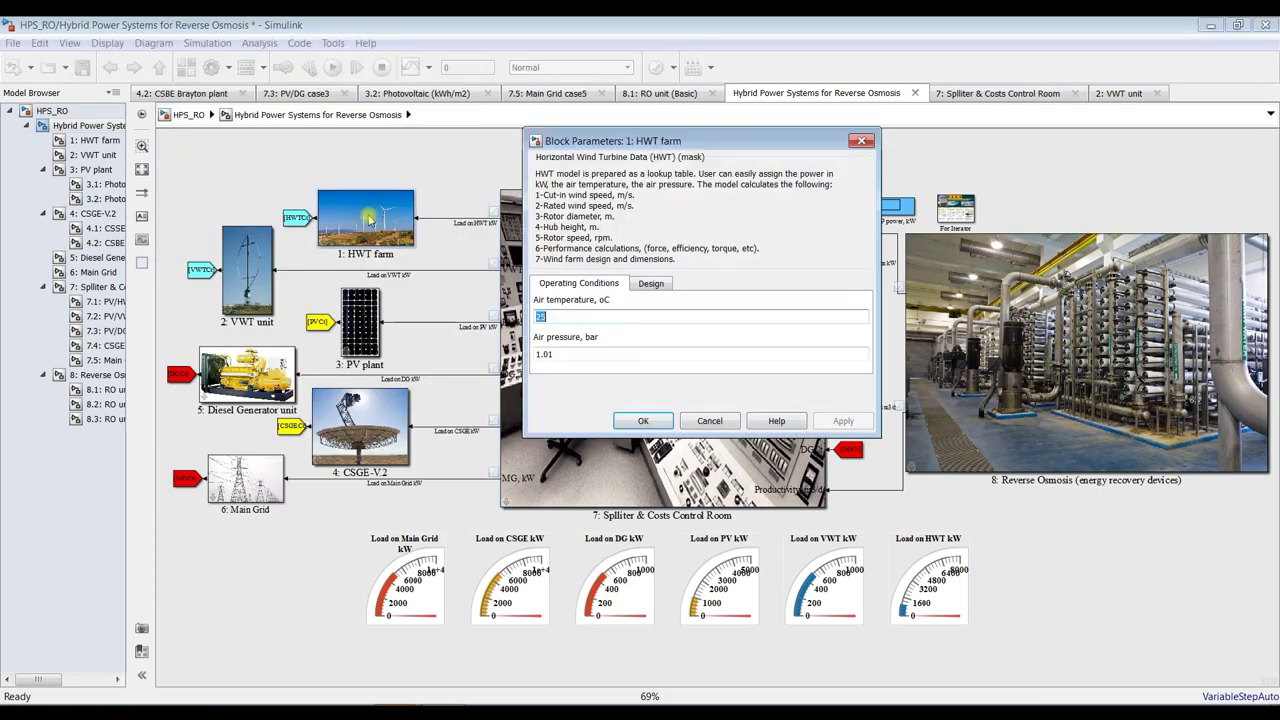
pyautogui.click(648, 287)
pyautogui.click(745, 342)
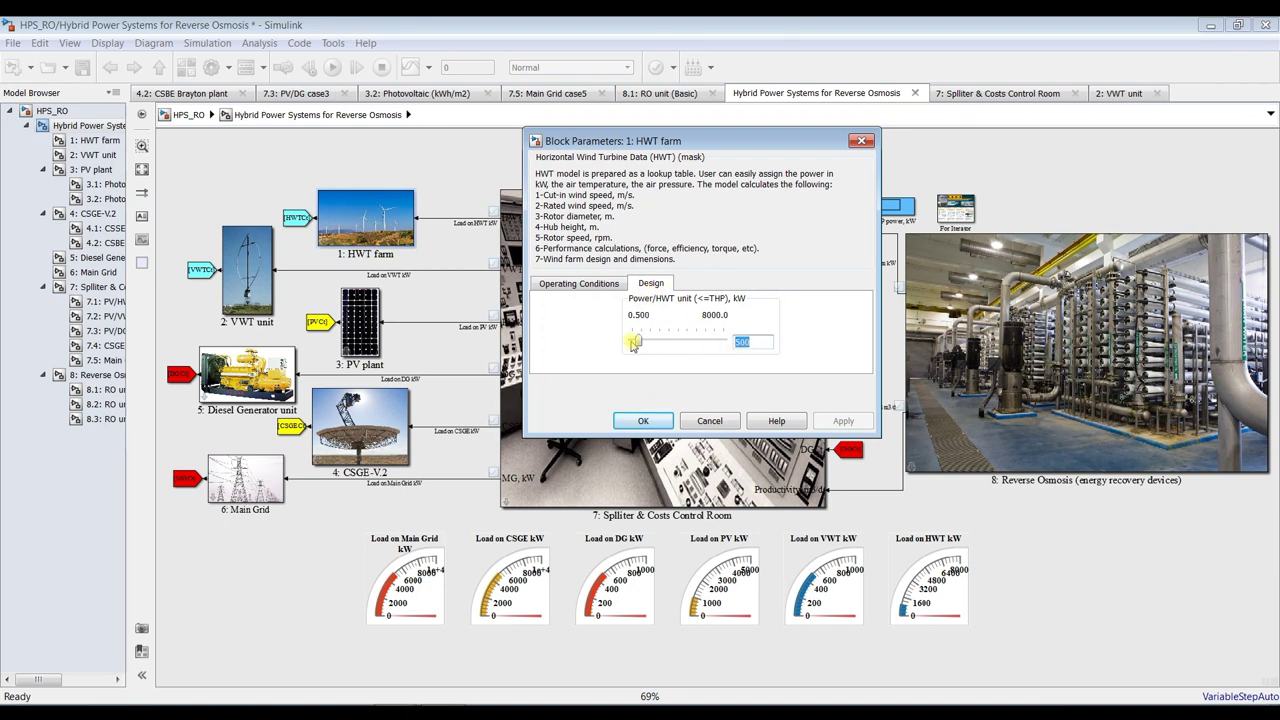
pyautogui.write('1')
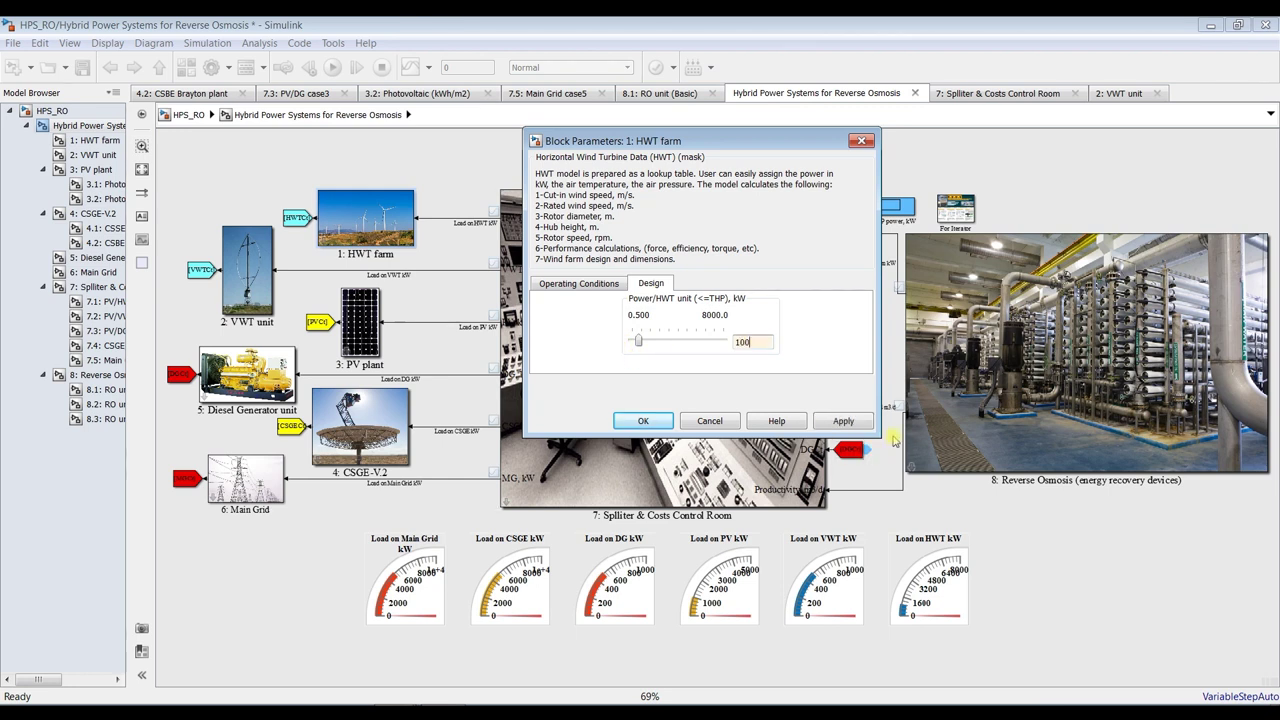
pyautogui.click(843, 420)
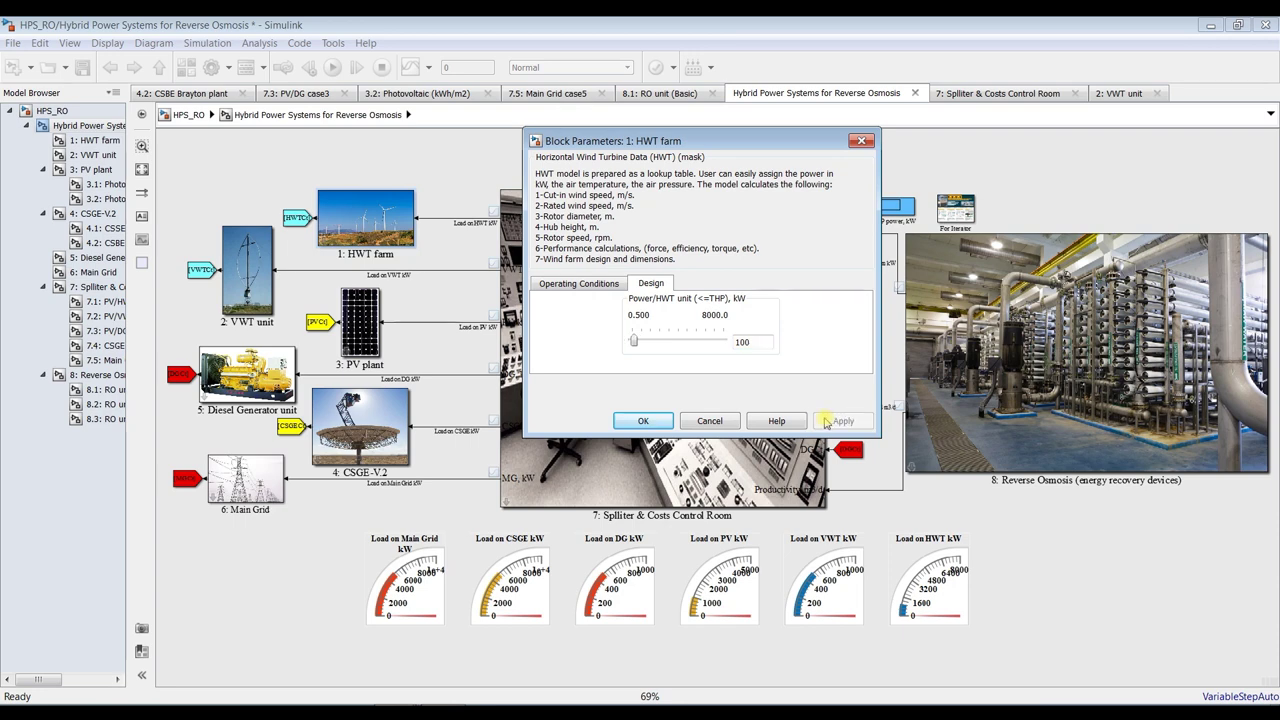
pyautogui.click(650, 421)
# Step: Set the rated power per set of the VWT unit block to 50 kW, apply it and accept the settings
pyautogui.doubleClick(260, 252)
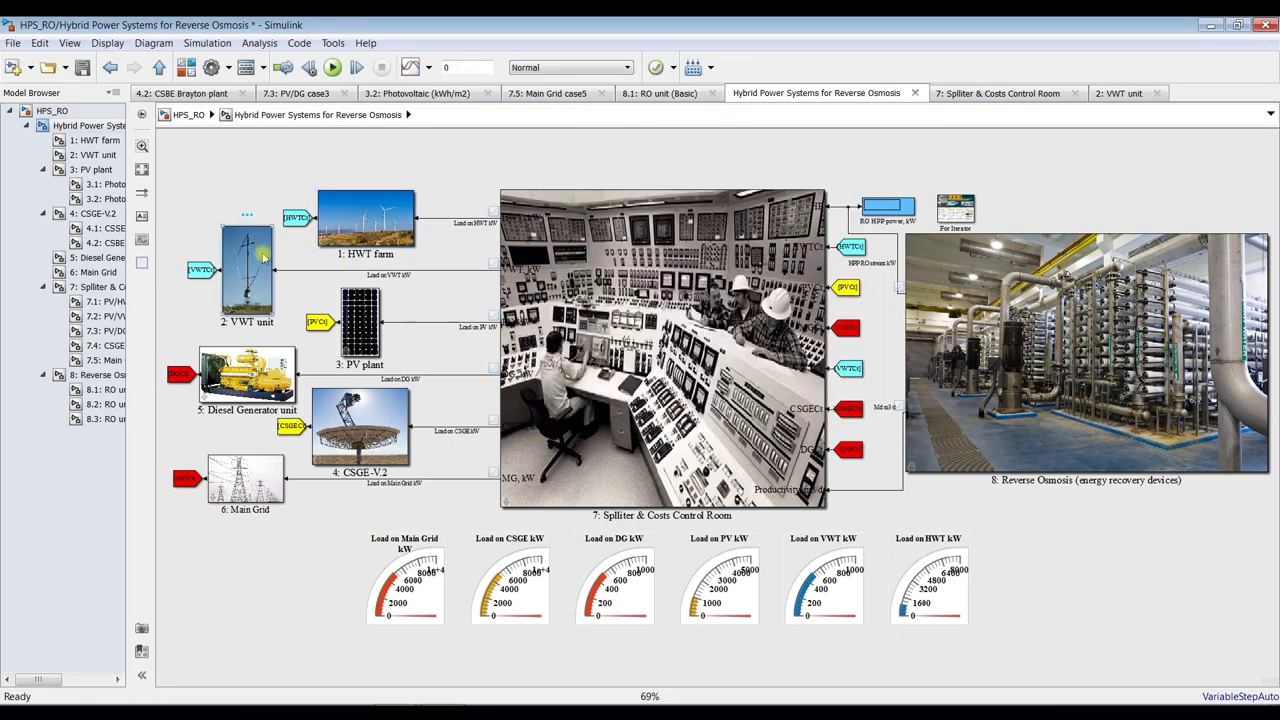
pyautogui.click(470, 366)
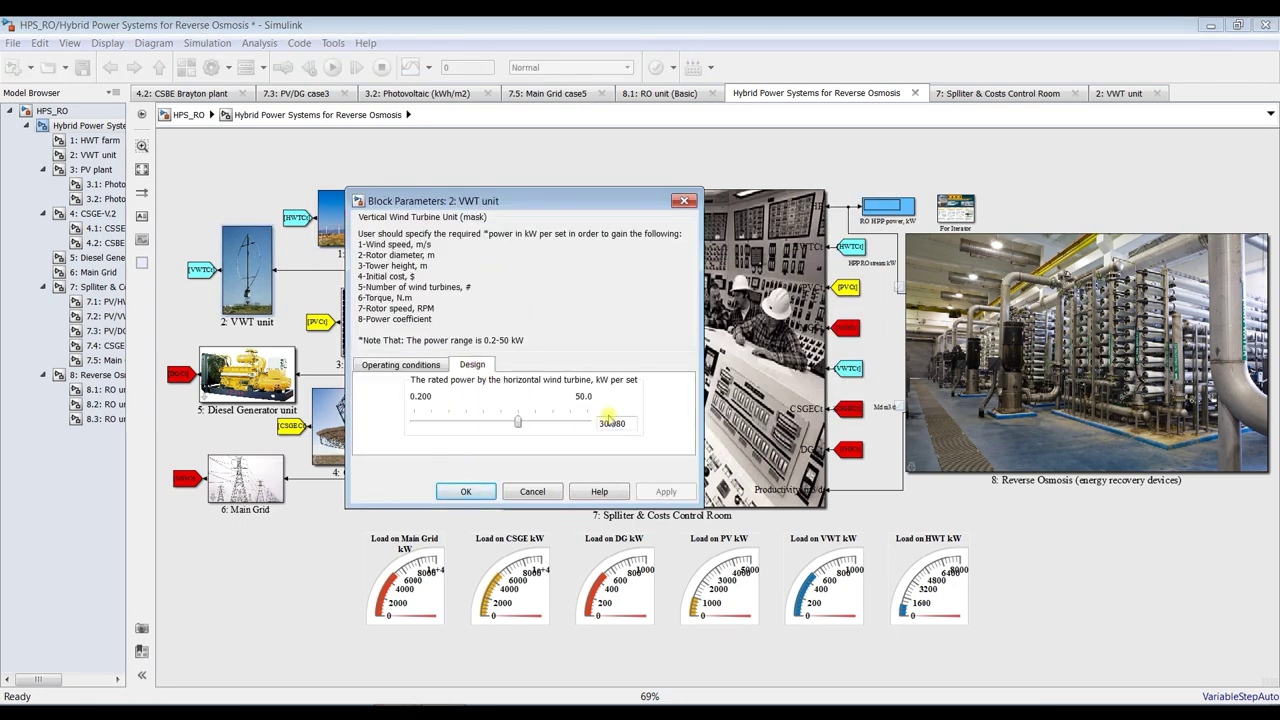
pyautogui.doubleClick(634, 424)
pyautogui.write('5')
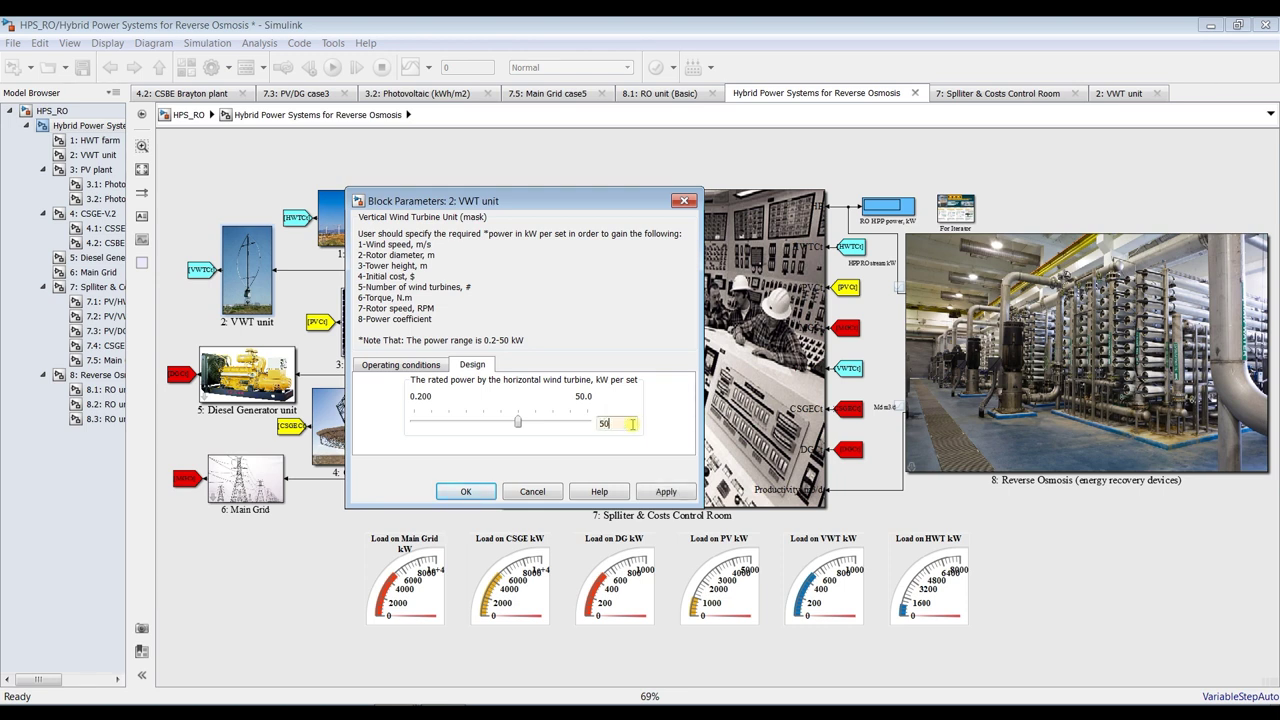
pyautogui.write('0')
pyautogui.click(666, 491)
pyautogui.click(466, 493)
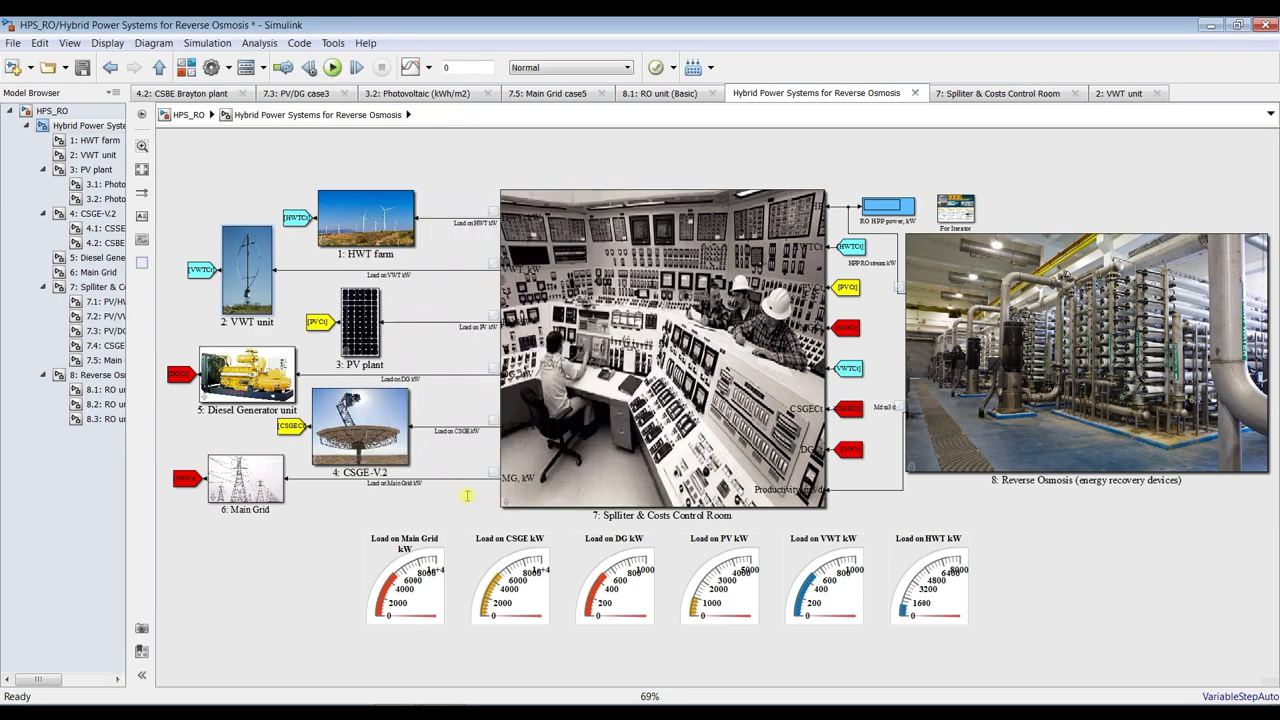
# Step: Select solar radiation in W/m2 for the PV plant block and accept the setting
pyautogui.doubleClick(366, 295)
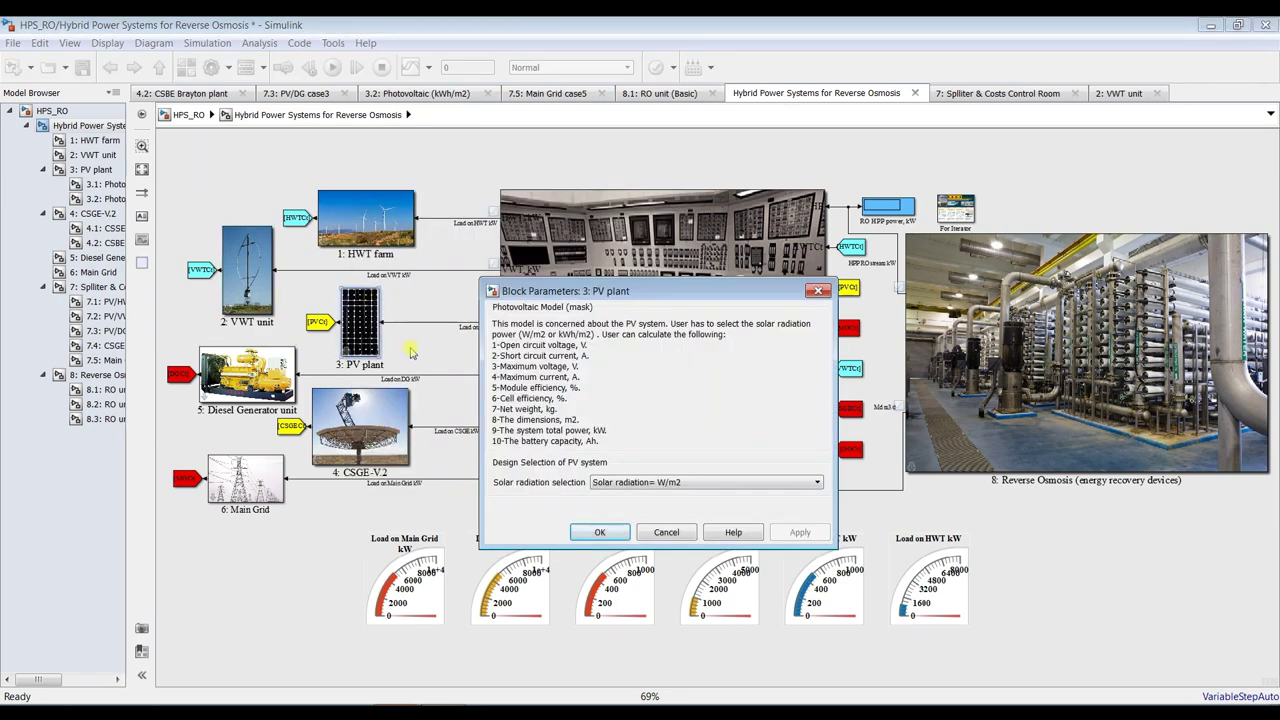
pyautogui.click(676, 483)
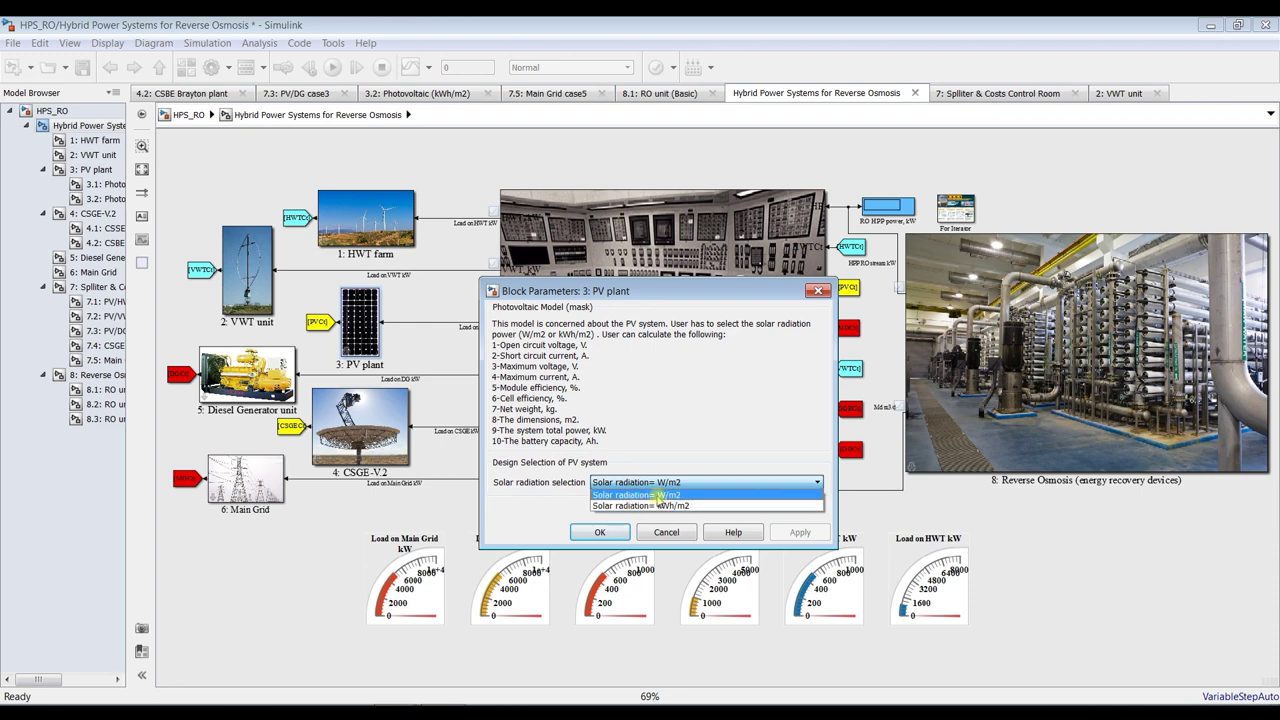
pyautogui.click(643, 495)
pyautogui.click(600, 532)
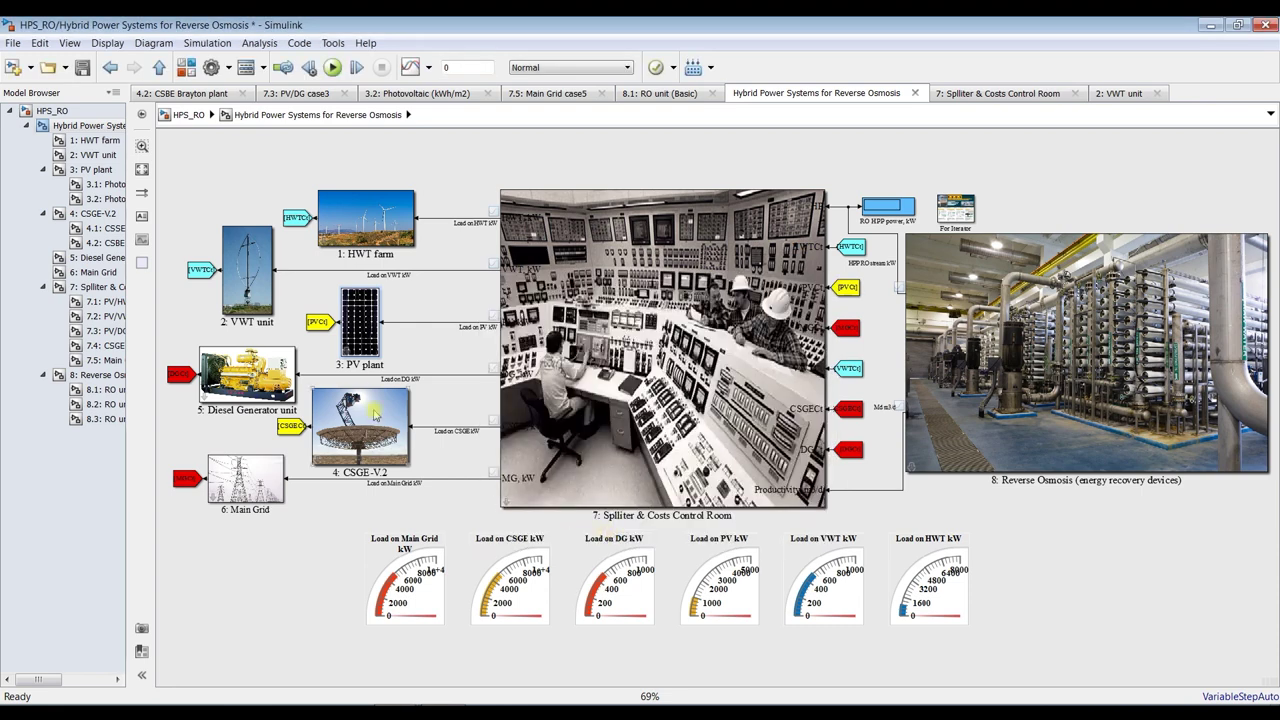
# Step: Review the environmental conditions, fuel calorific value, air to fuel ratio and efficiencies of the Diesel Generator unit block
pyautogui.doubleClick(262, 386)
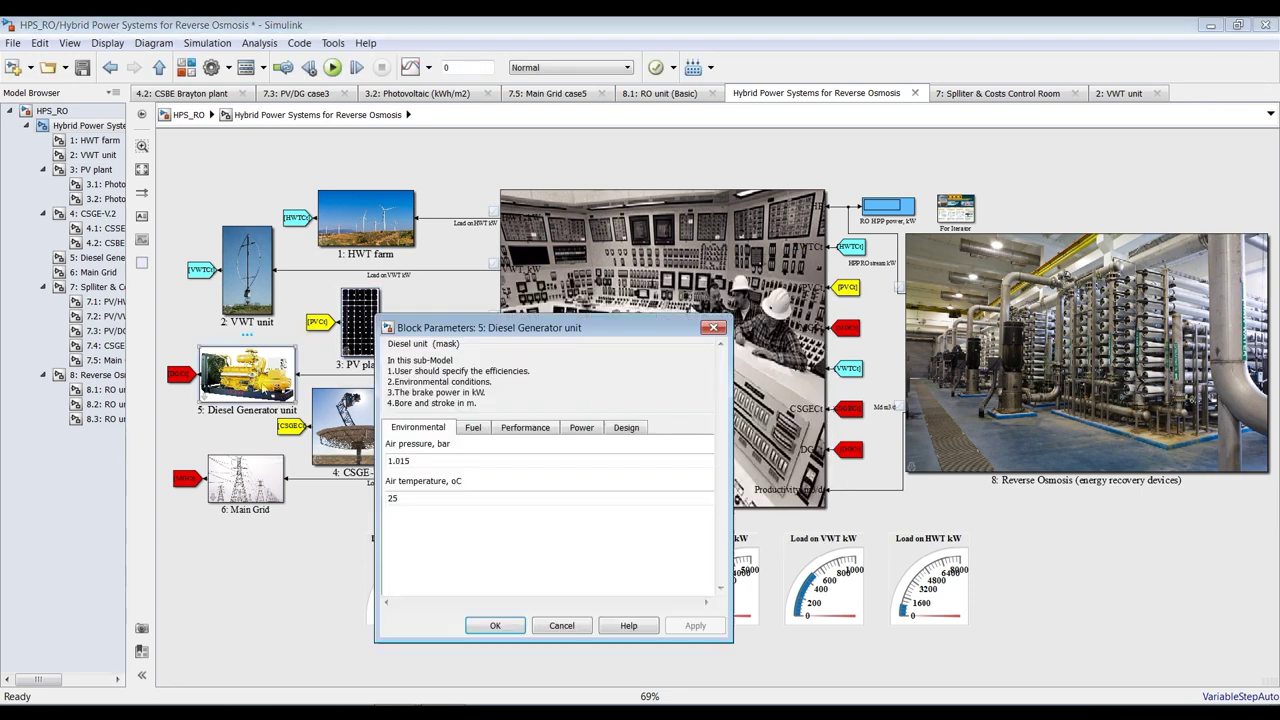
pyautogui.click(473, 428)
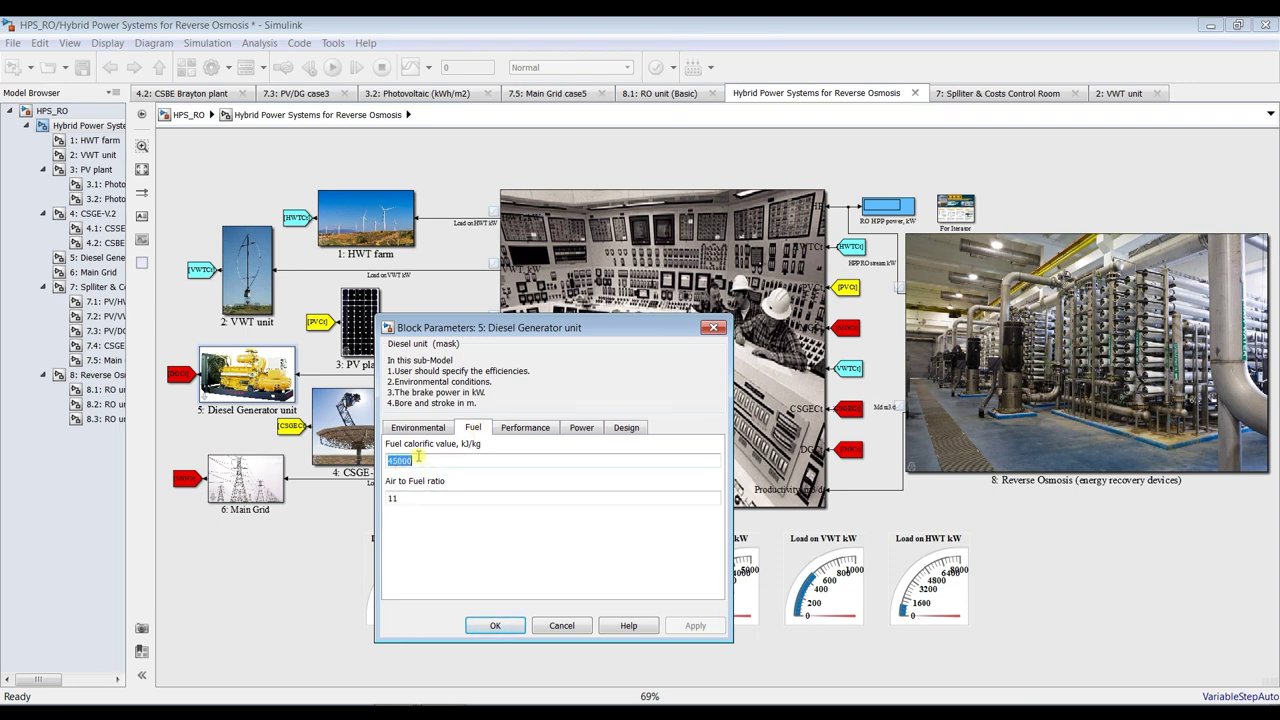
pyautogui.doubleClick(426, 500)
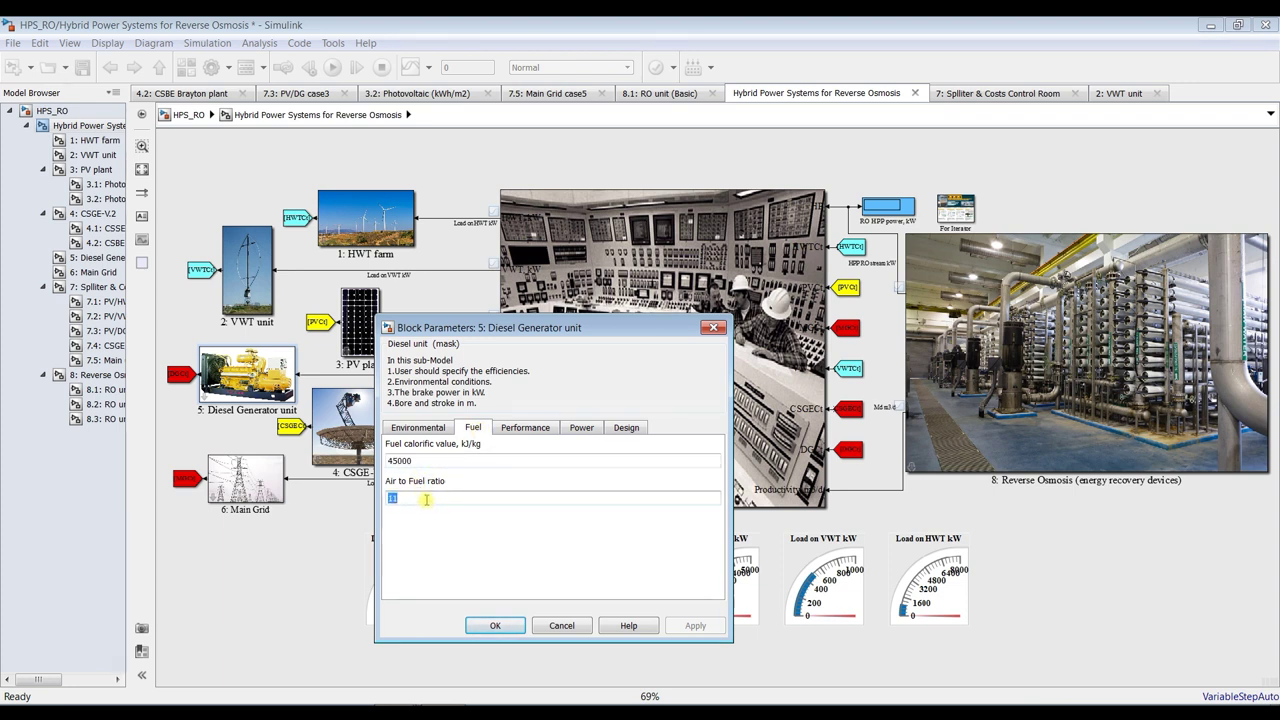
pyautogui.doubleClick(410, 466)
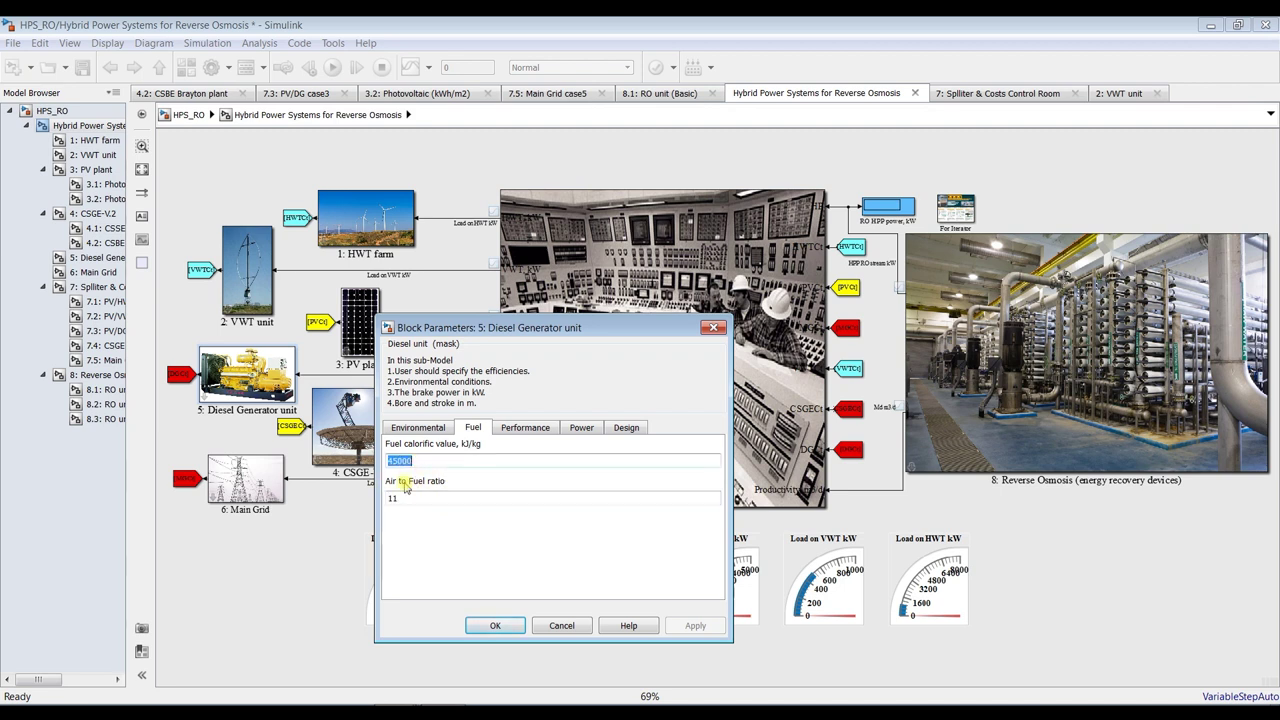
pyautogui.doubleClick(410, 498)
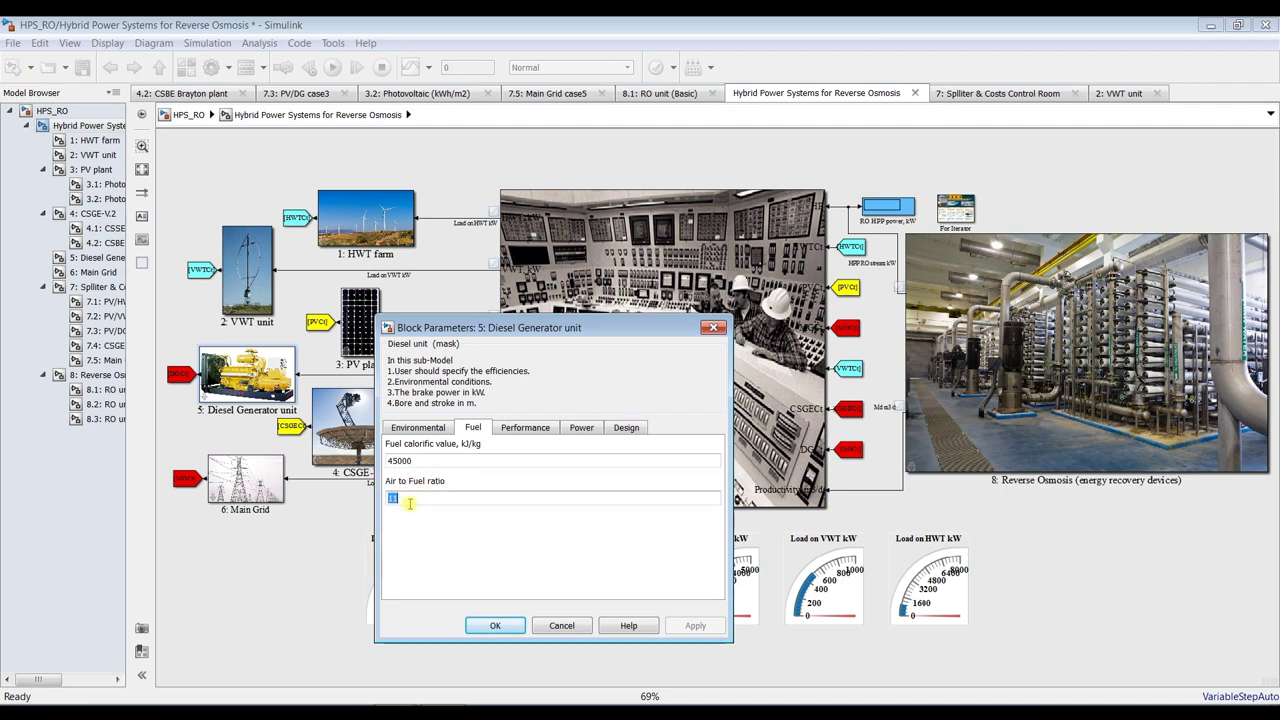
pyautogui.click(515, 429)
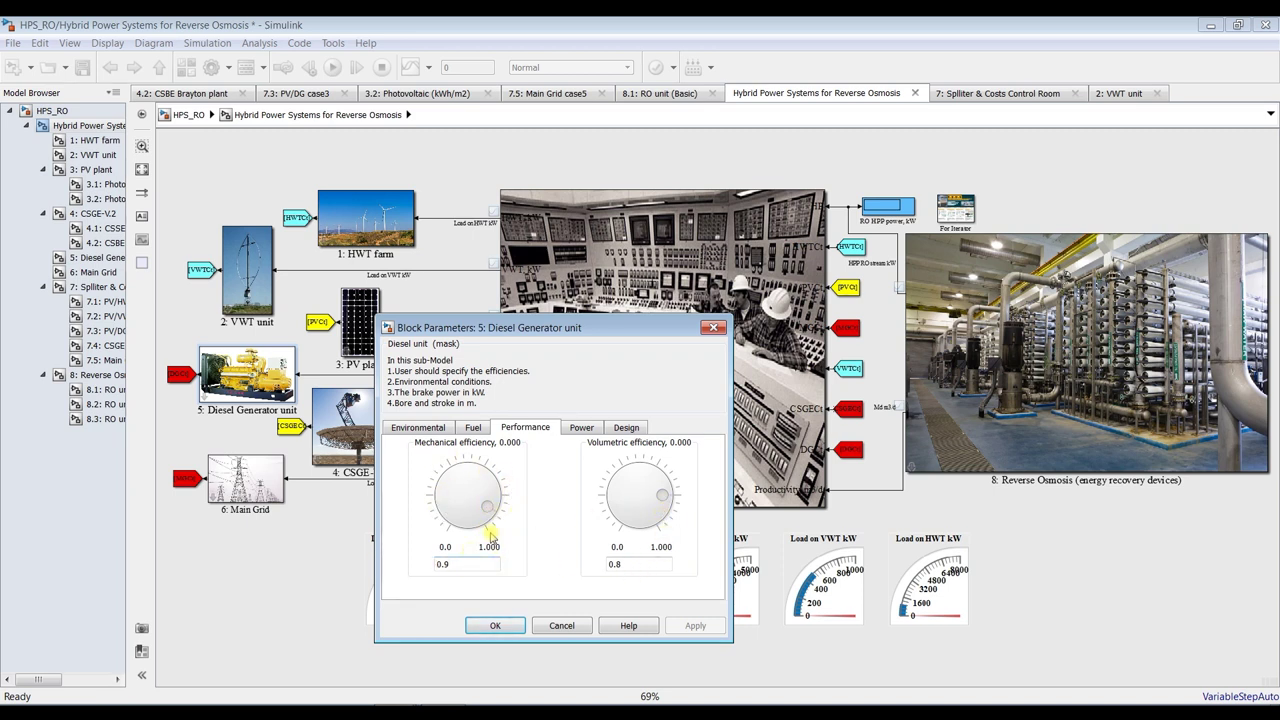
# Step: Review the diesel generator's indicated power pressure, bore, stroke, number of cylinders and stroke type, and accept the settings
pyautogui.click(580, 428)
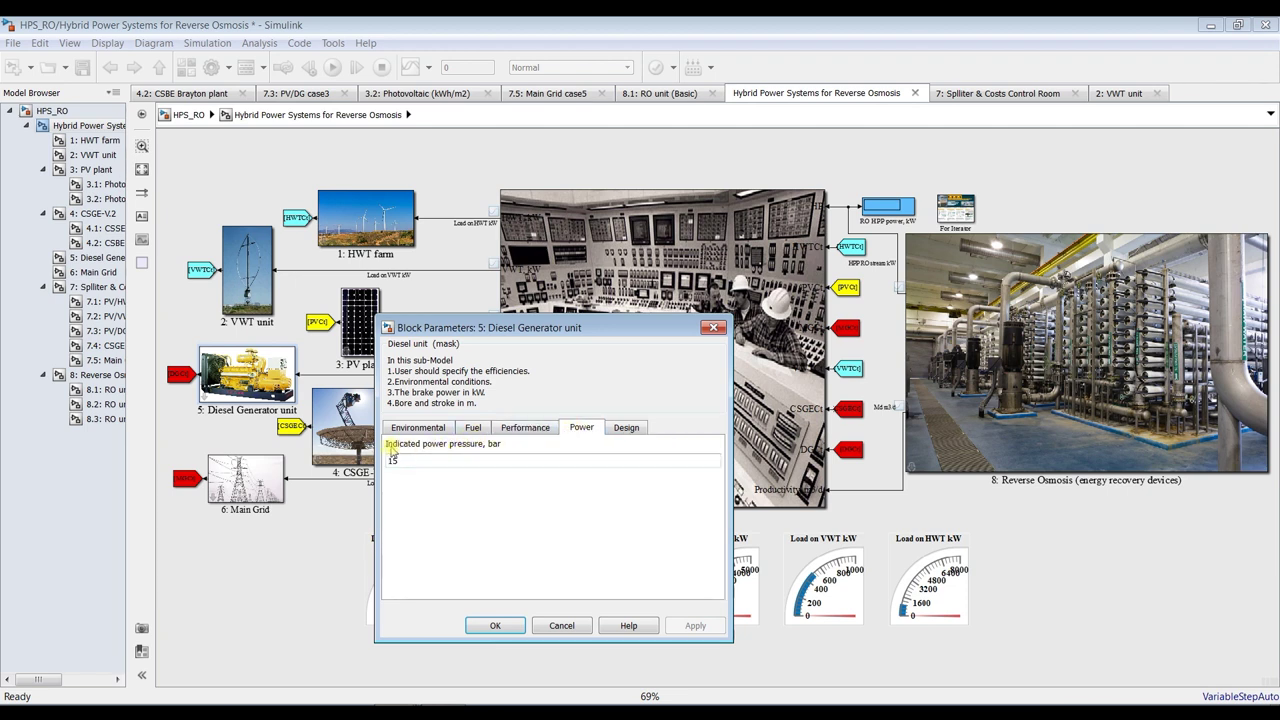
pyautogui.doubleClick(427, 460)
pyautogui.click(625, 427)
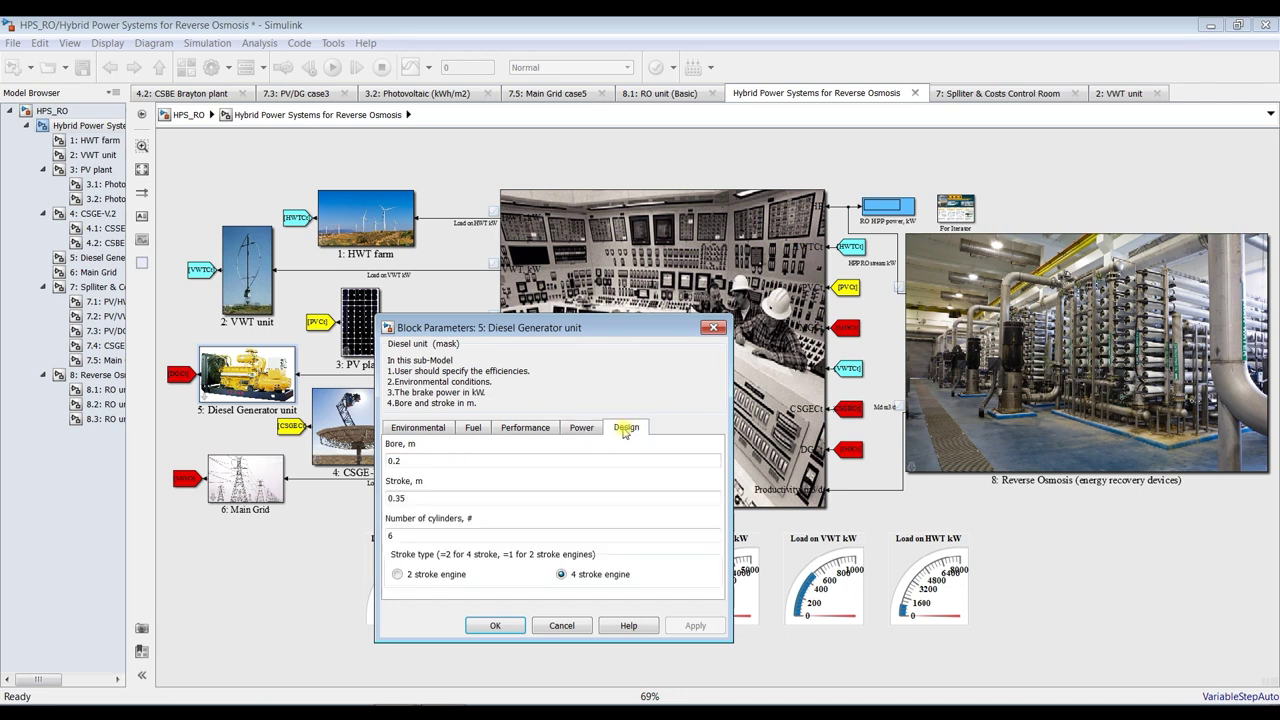
pyautogui.doubleClick(418, 459)
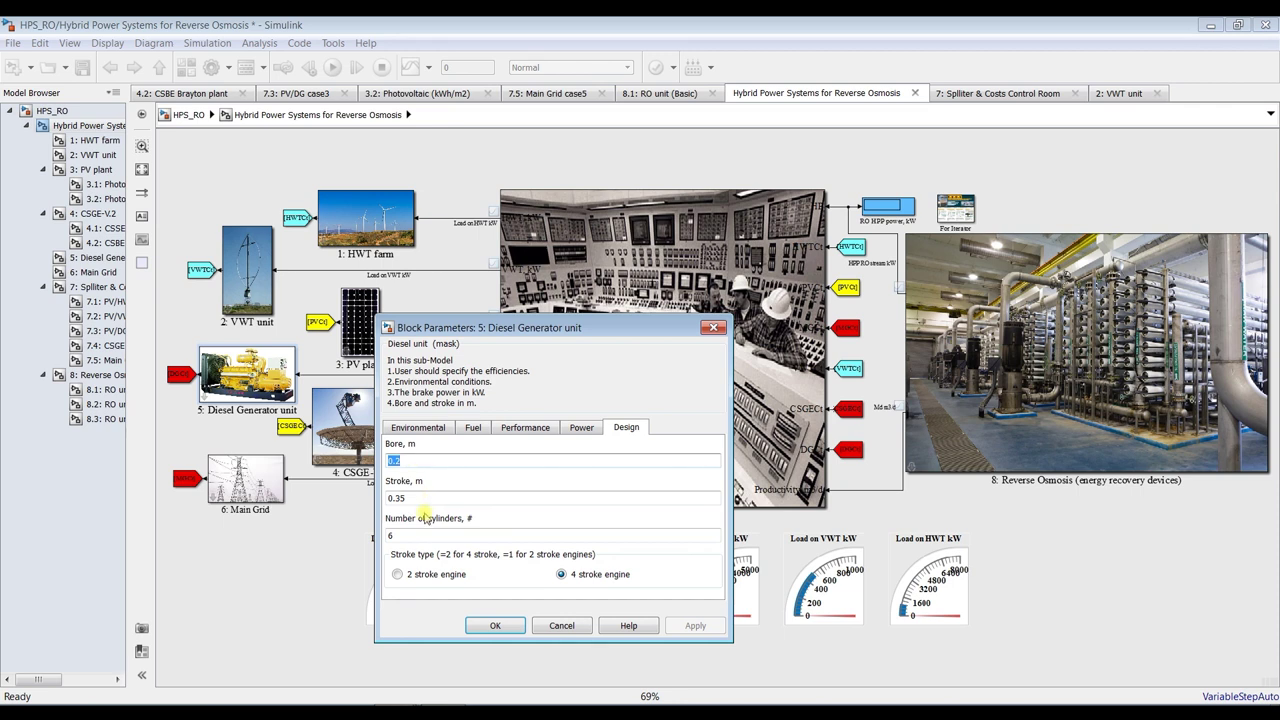
pyautogui.click(420, 503)
pyautogui.doubleClick(423, 537)
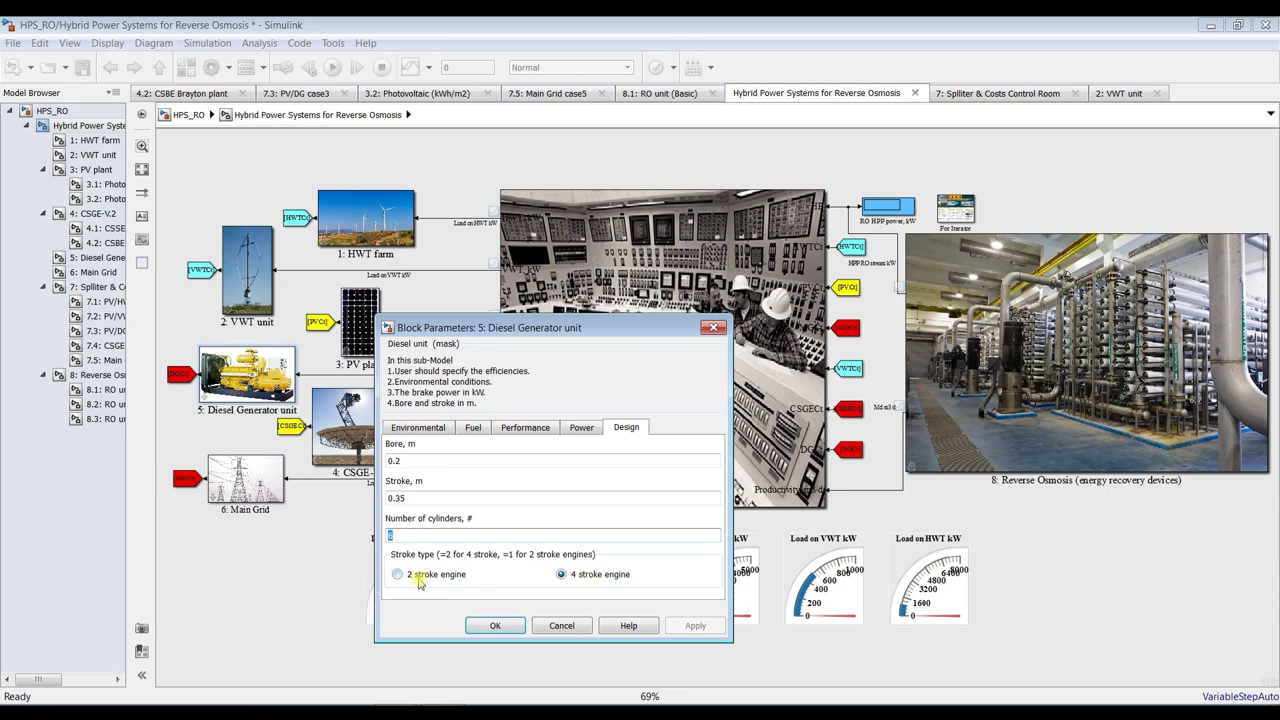
pyautogui.click(480, 628)
# Step: In the CSGE-V.2 block, choose the CSSE: Stirling Engine and set the working gas to Carbon dioxide, CO2 (Polyatomic gases)
pyautogui.doubleClick(356, 420)
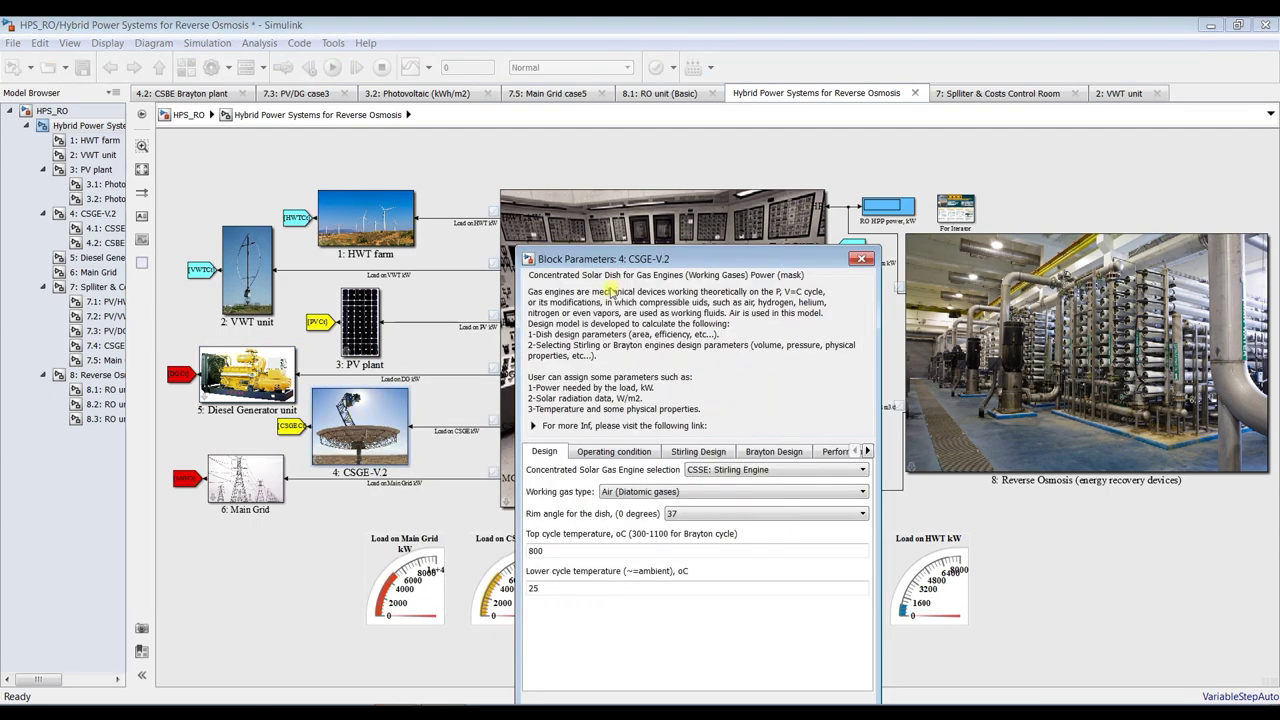
pyautogui.moveTo(620, 259); pyautogui.dragTo(540, 103)
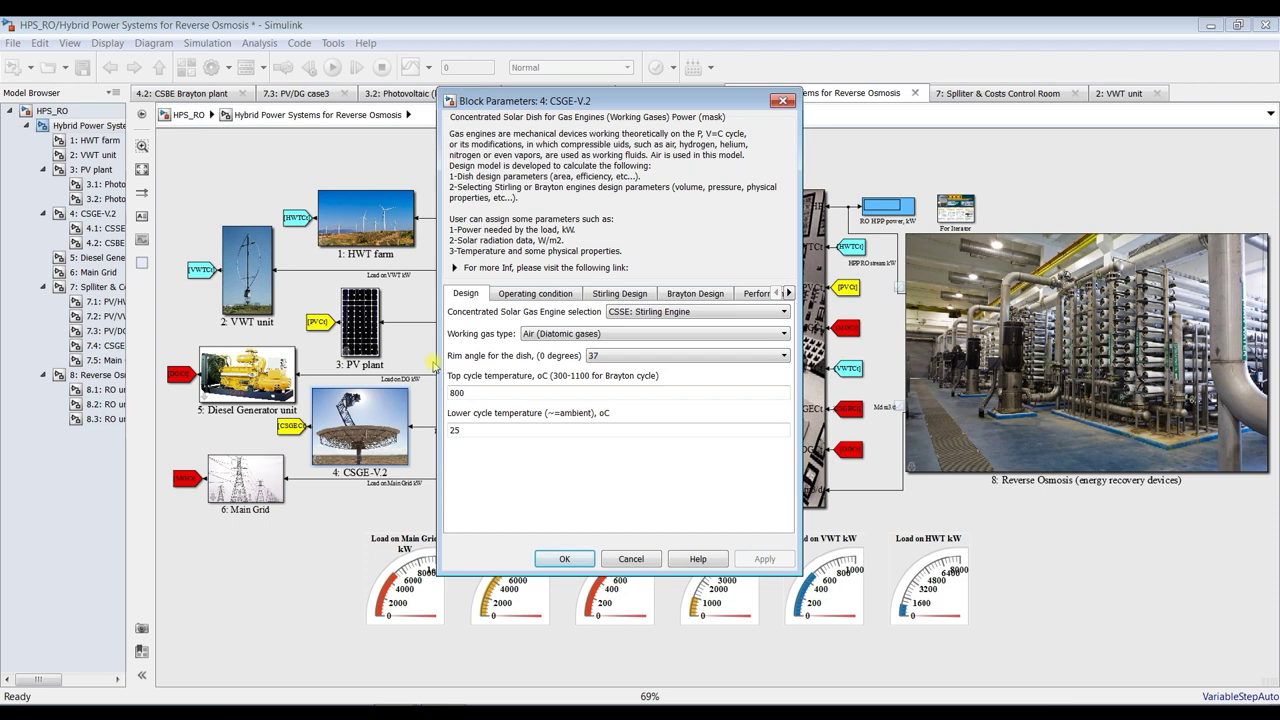
pyautogui.click(507, 268)
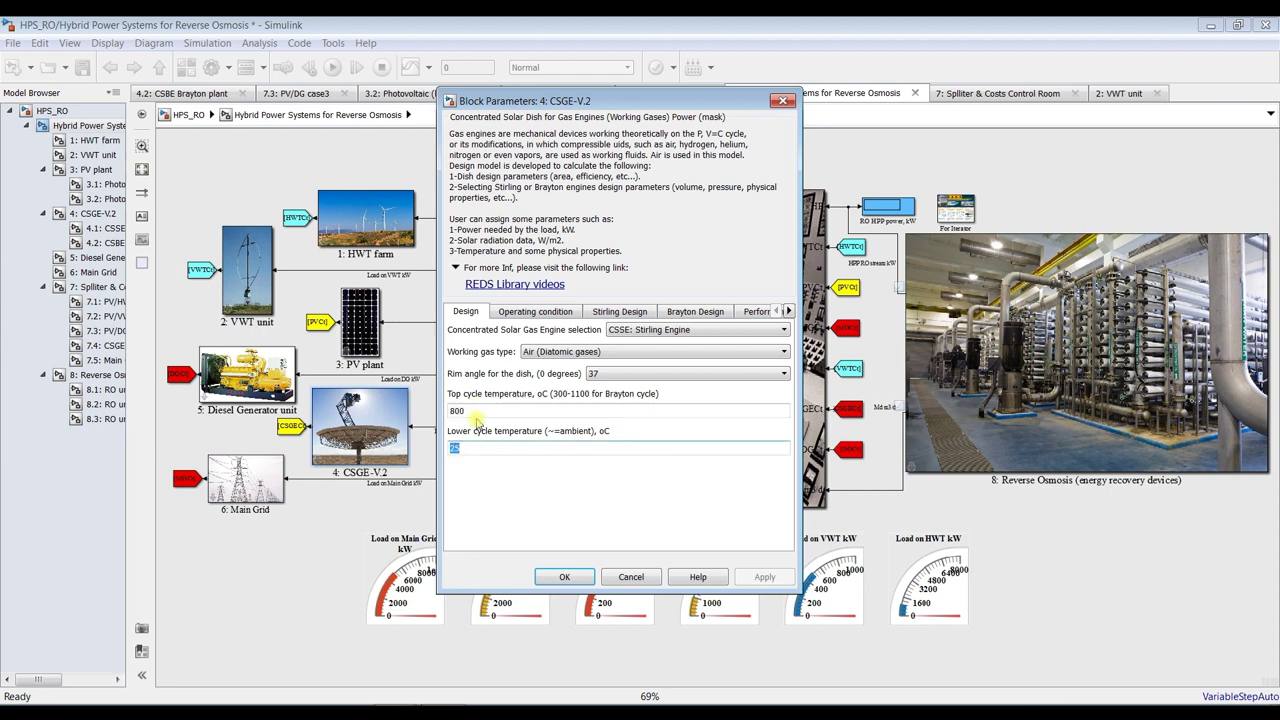
pyautogui.press('Tab')
pyautogui.click(643, 333)
pyautogui.click(643, 343)
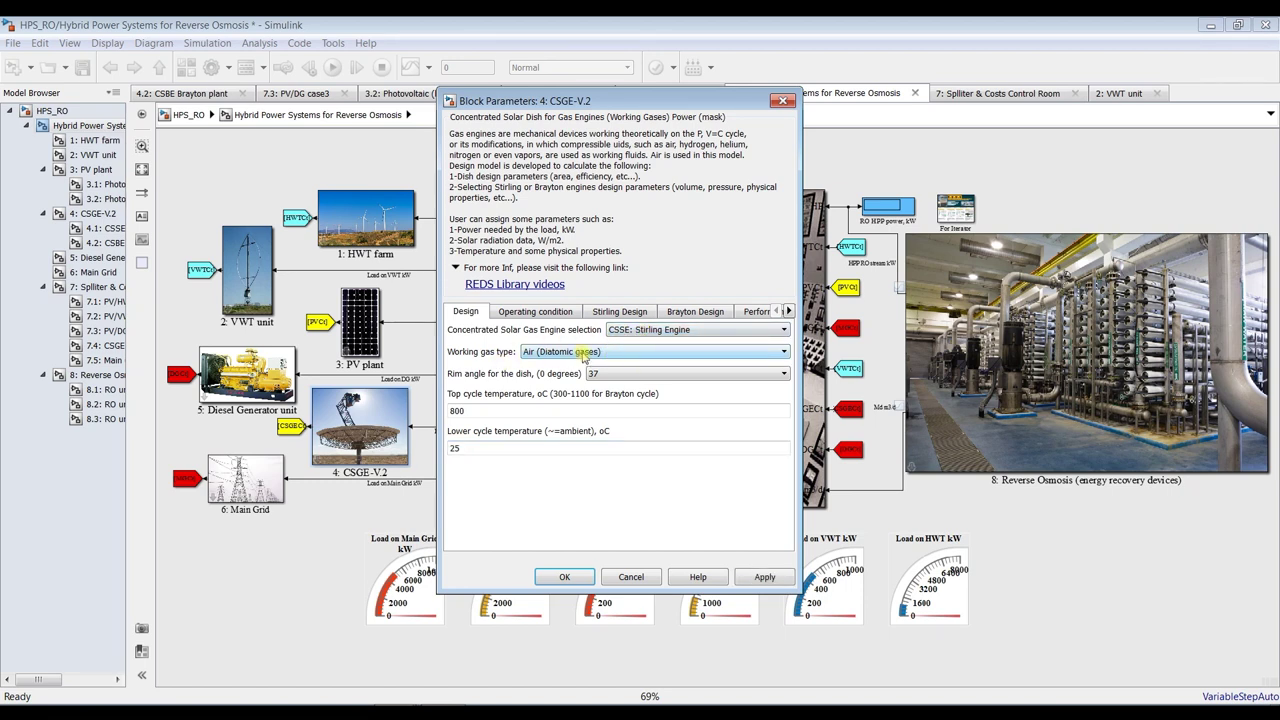
pyautogui.click(551, 353)
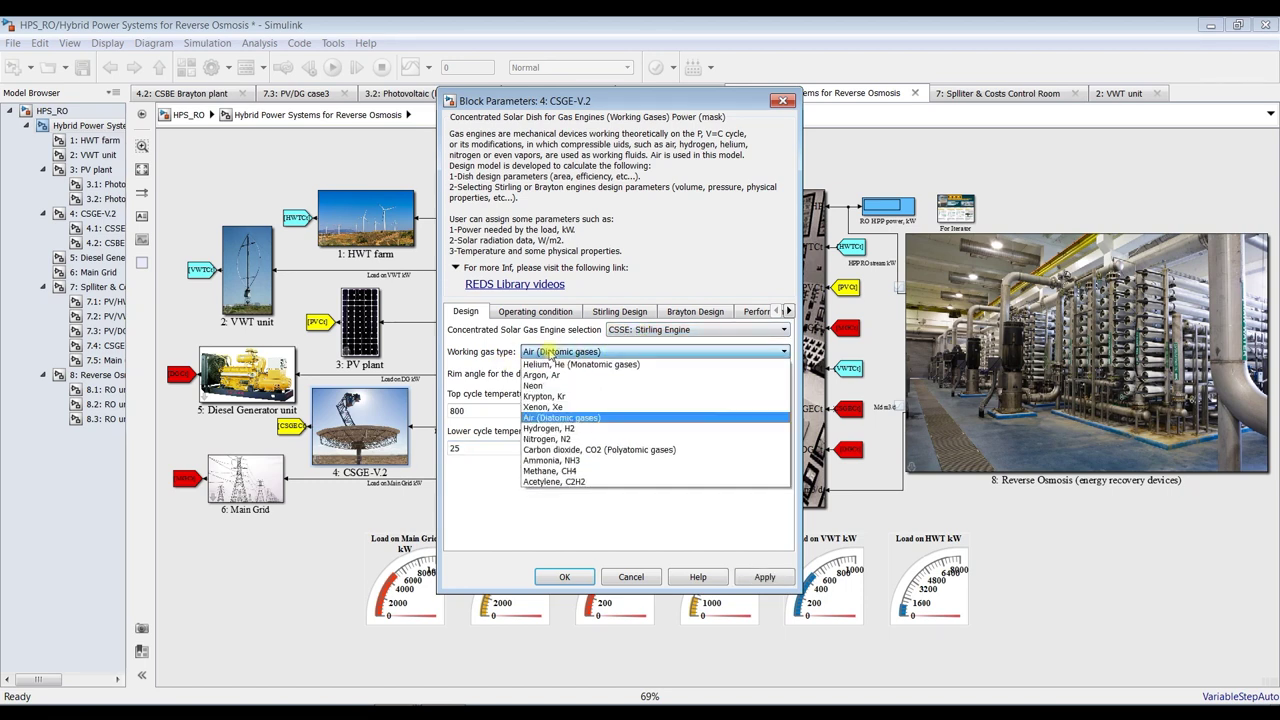
pyautogui.click(582, 452)
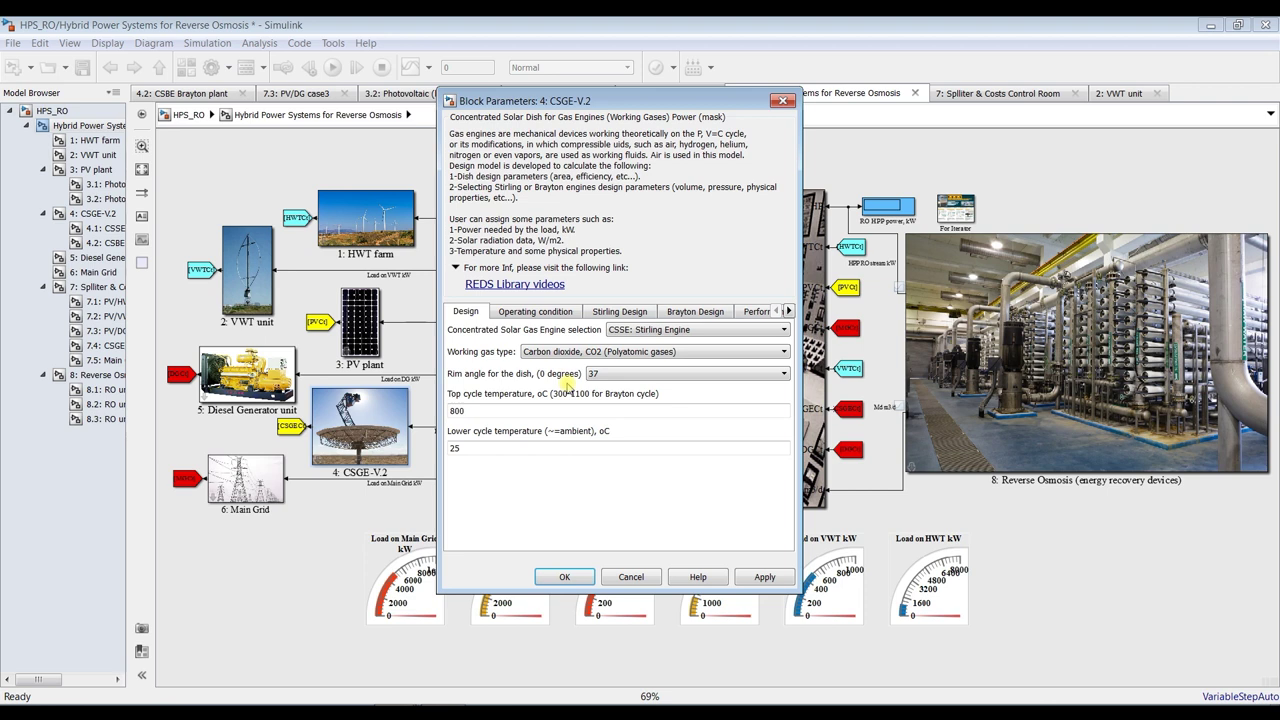
# Step: Review the CSGE-V.2 operating hours, ambient temperature, atmospheric pressure and solar radiation
pyautogui.click(535, 312)
pyautogui.doubleClick(478, 347)
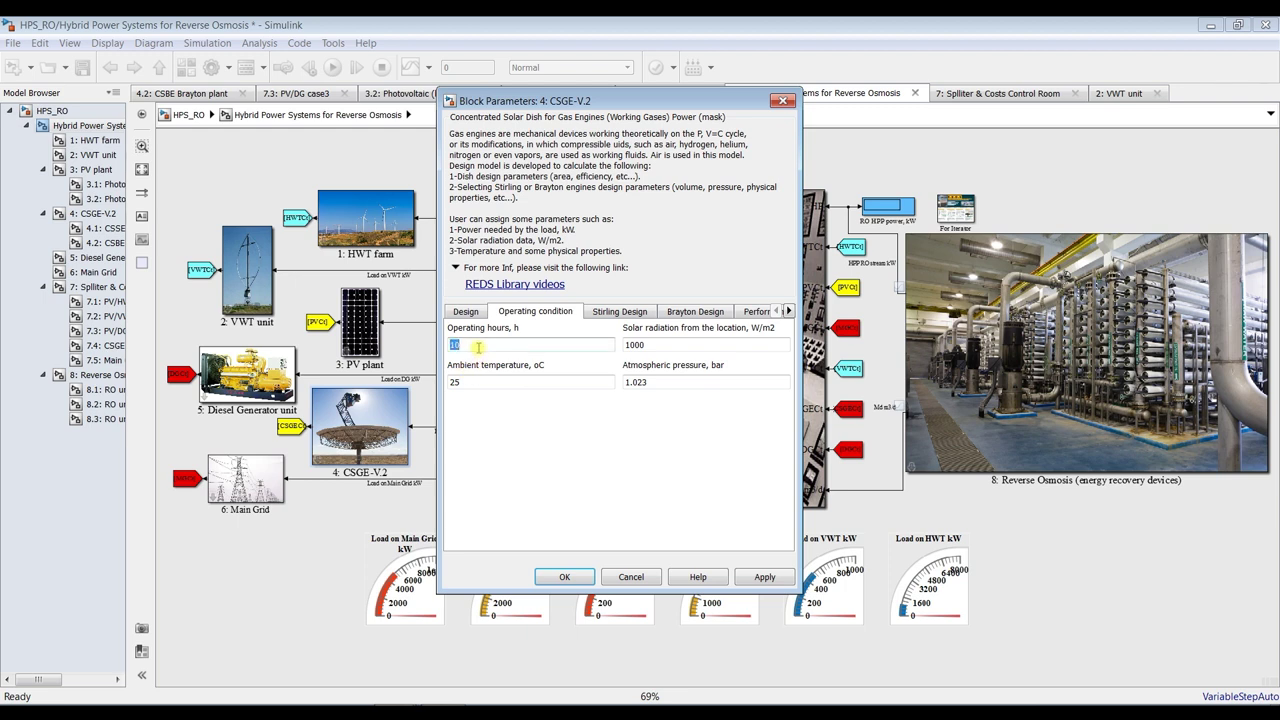
pyautogui.doubleClick(471, 382)
pyautogui.doubleClick(645, 383)
pyautogui.doubleClick(668, 344)
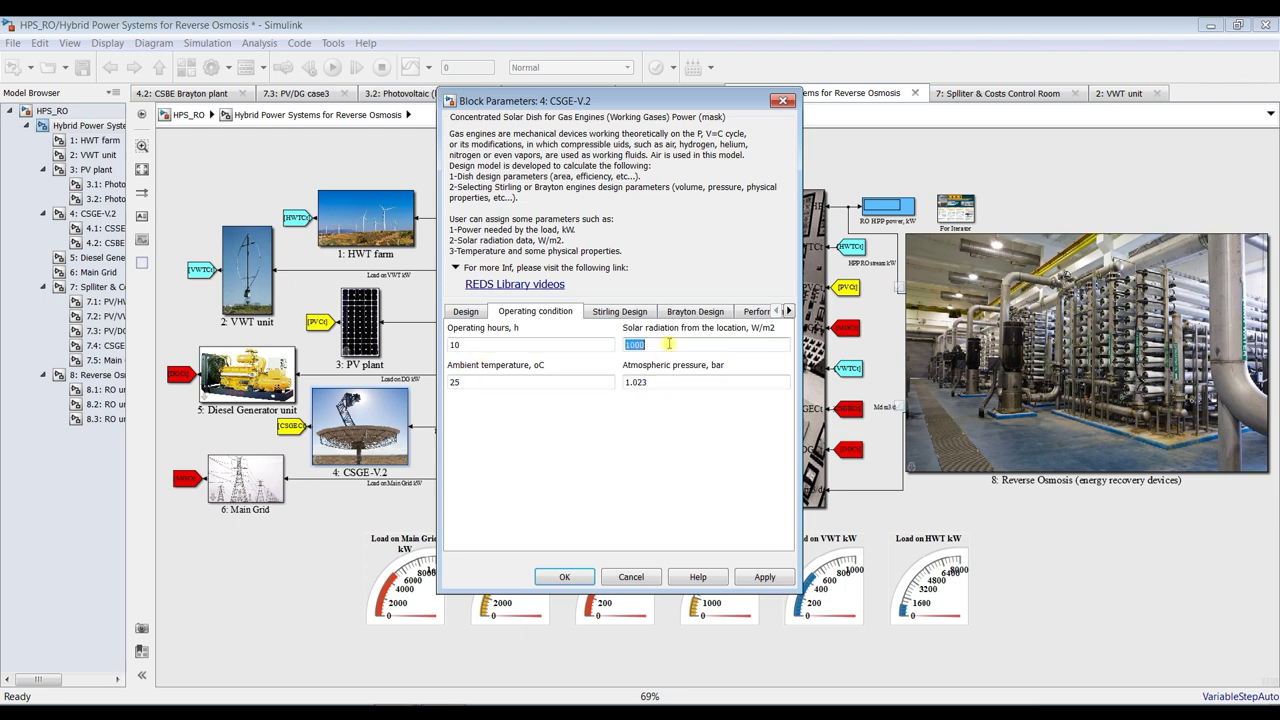
# Step: Review the Stirling engine's power, piston diameter, number of cylinders and speed, and the Brayton engine power
pyautogui.click(620, 311)
pyautogui.doubleClick(470, 343)
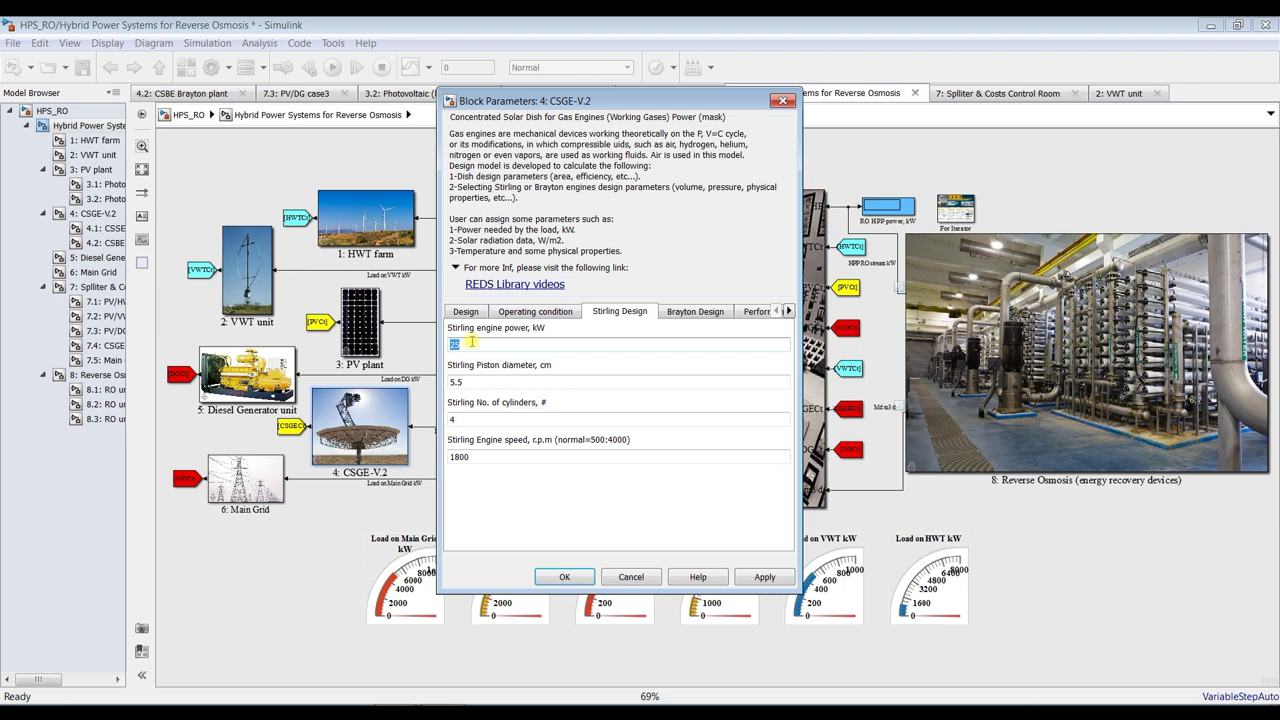
pyautogui.doubleClick(480, 382)
pyautogui.doubleClick(477, 421)
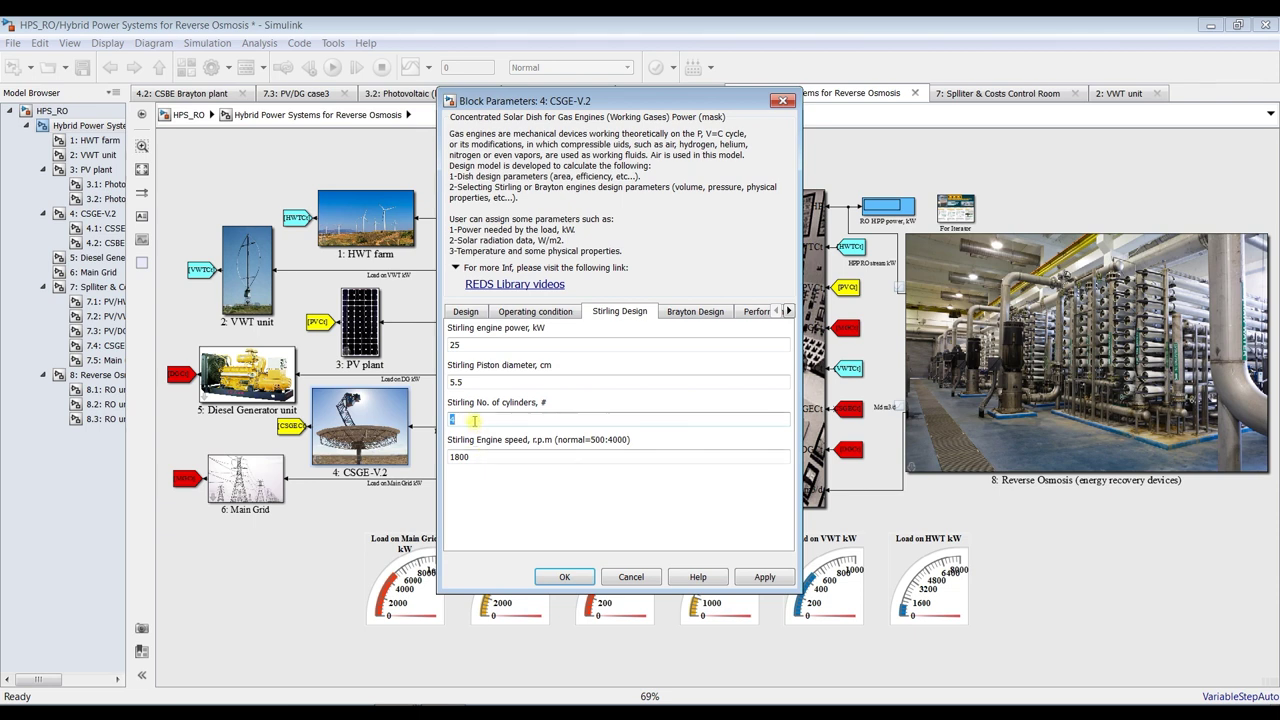
pyautogui.doubleClick(475, 455)
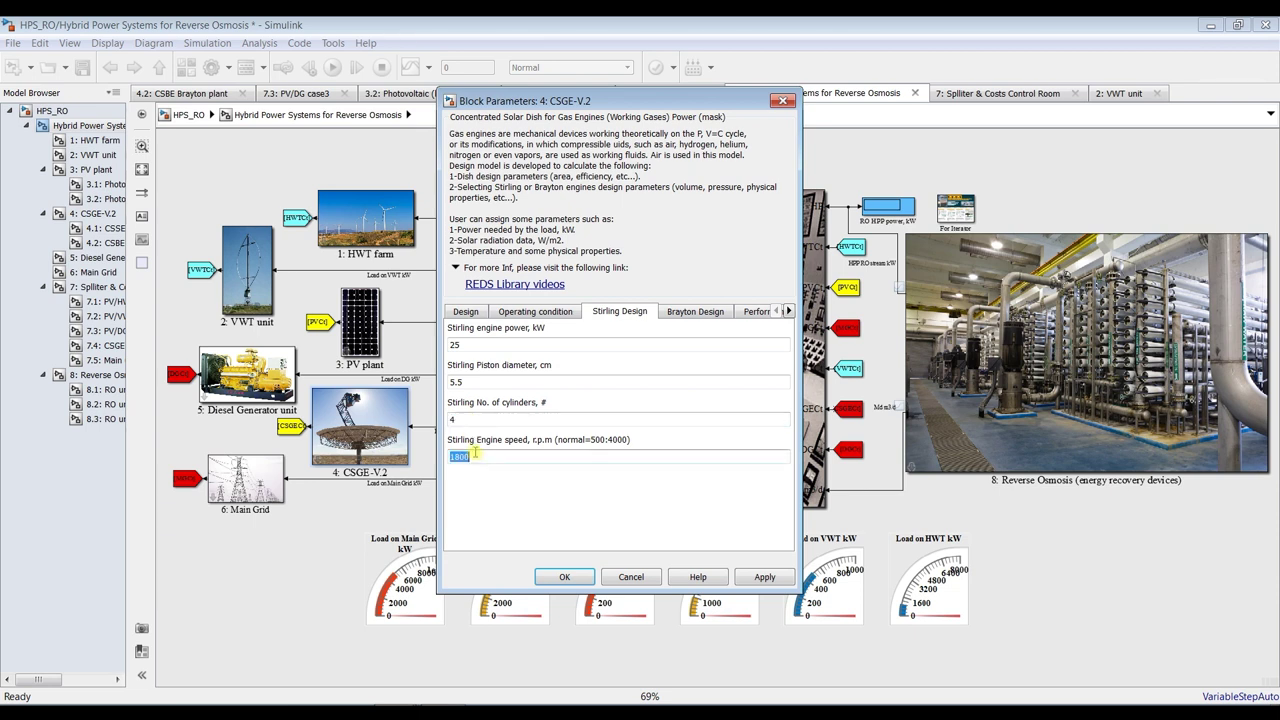
pyautogui.click(670, 314)
pyautogui.doubleClick(478, 345)
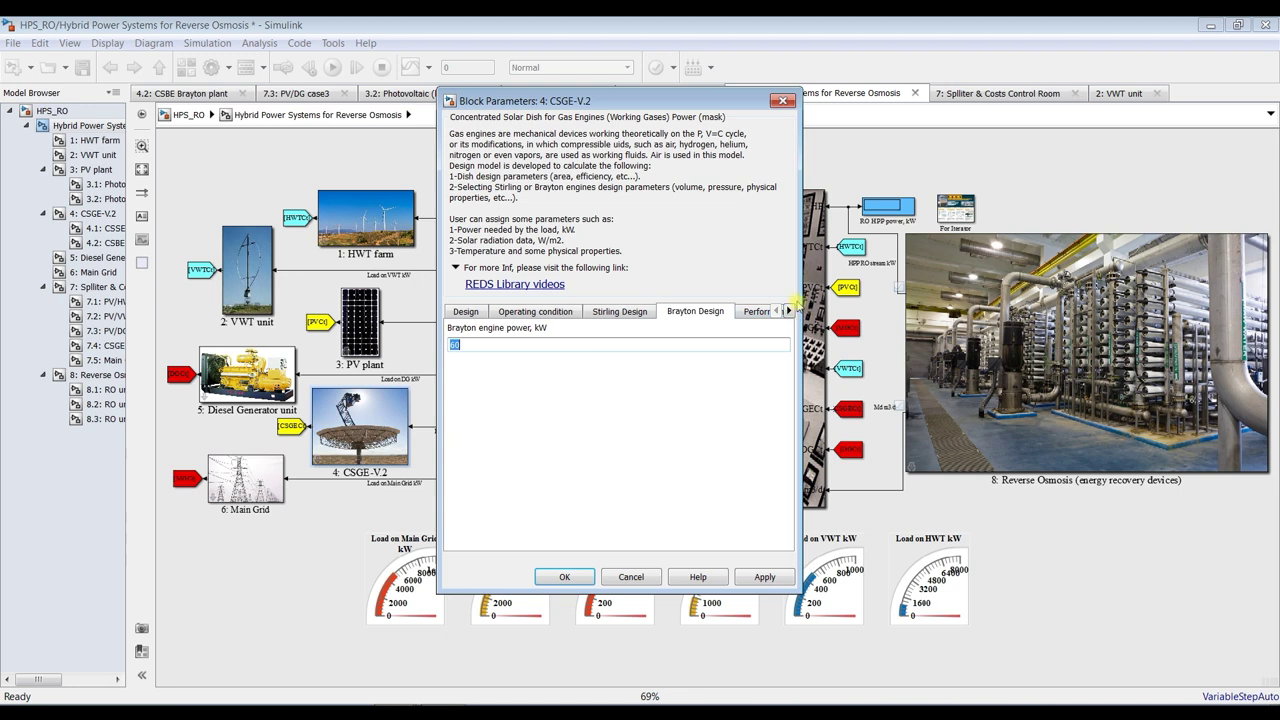
# Step: Review the CSGE-V.2 generator and receiver efficiencies, receiver absorptivity and the dish mirror efficiency options
pyautogui.click(789, 311)
pyautogui.click(789, 311)
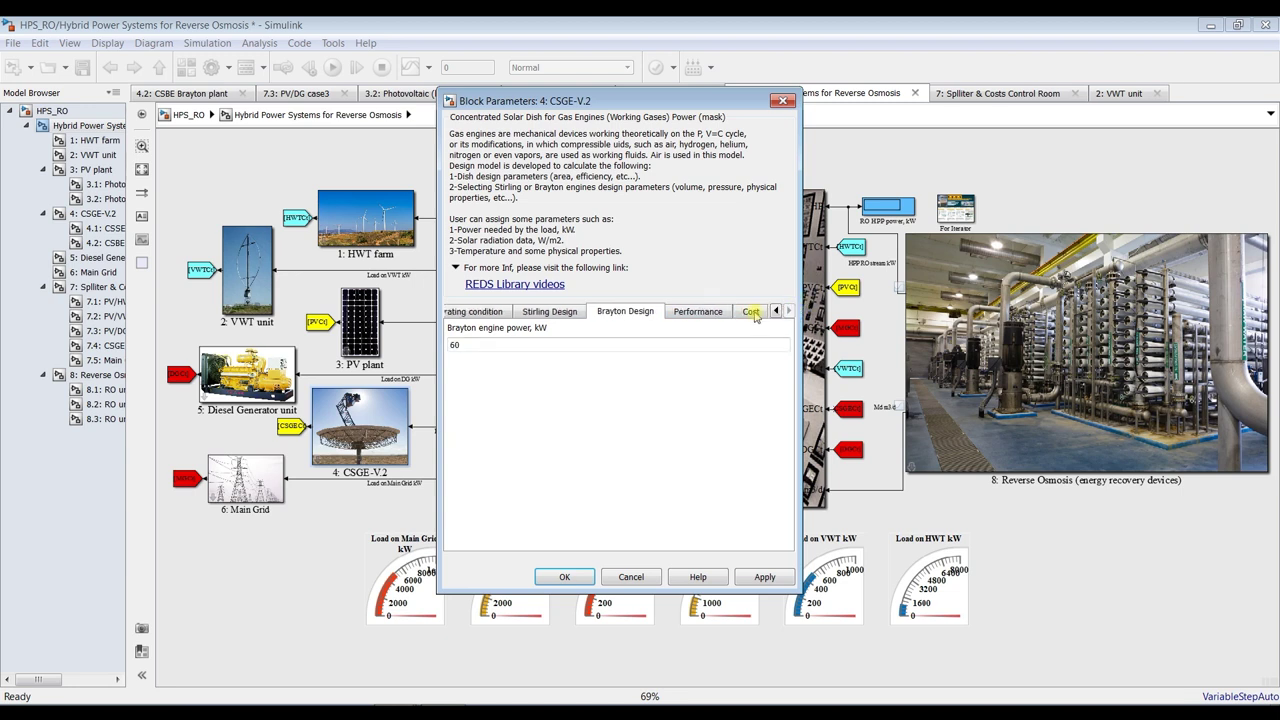
pyautogui.click(697, 311)
pyautogui.doubleClick(486, 343)
pyautogui.doubleClick(488, 379)
pyautogui.doubleClick(478, 441)
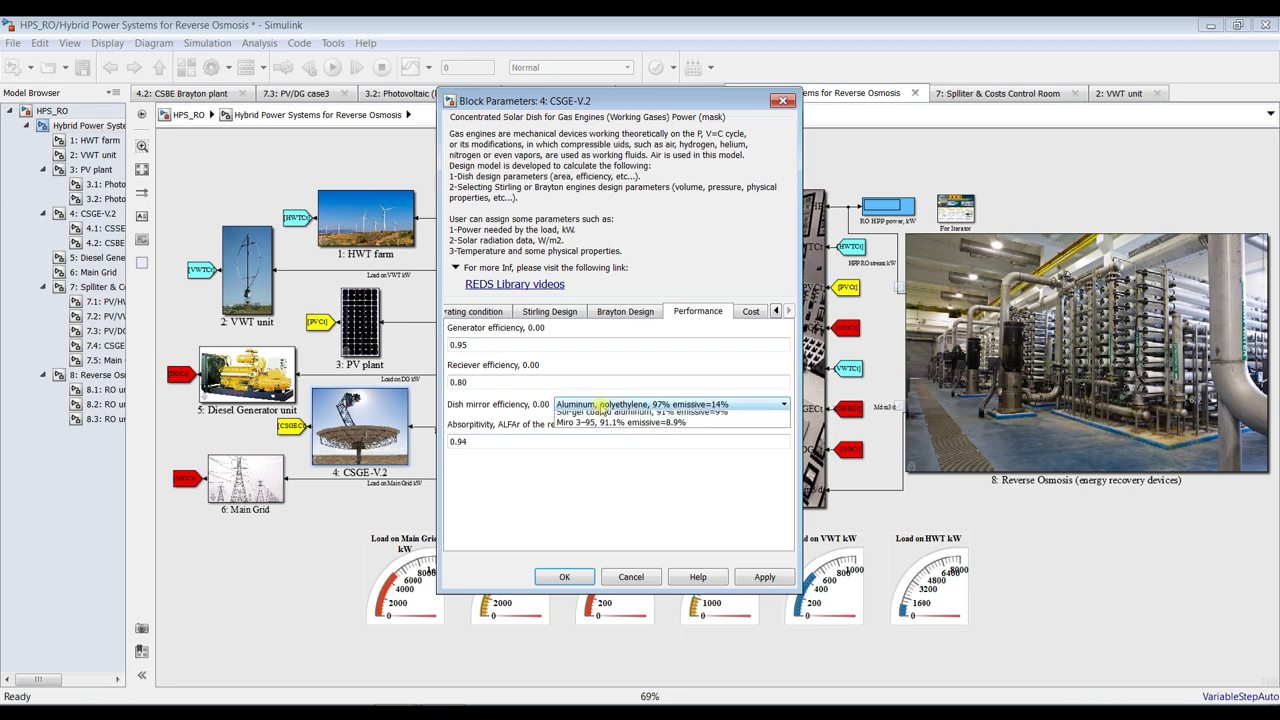
pyautogui.click(601, 404)
pyautogui.click(490, 495)
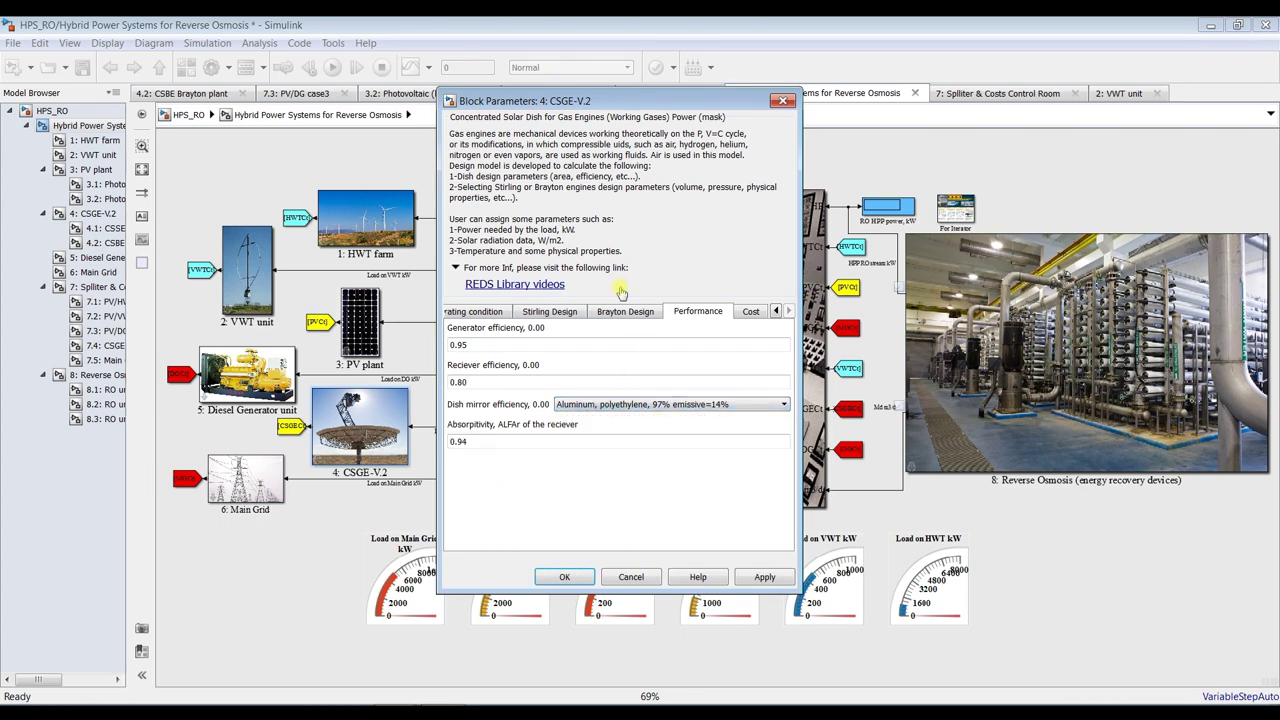
# Step: Review the CSGE-V.2 cost parameters, apply the block's changes and accept them
pyautogui.click(750, 311)
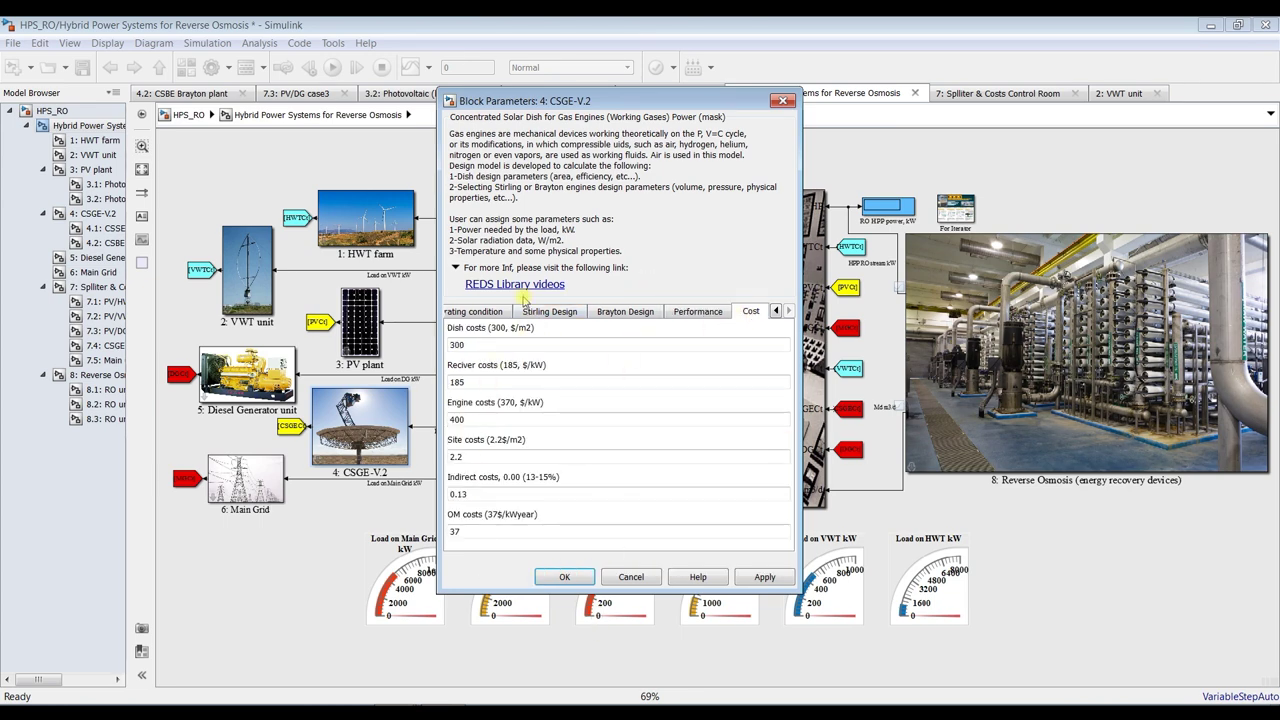
pyautogui.click(745, 580)
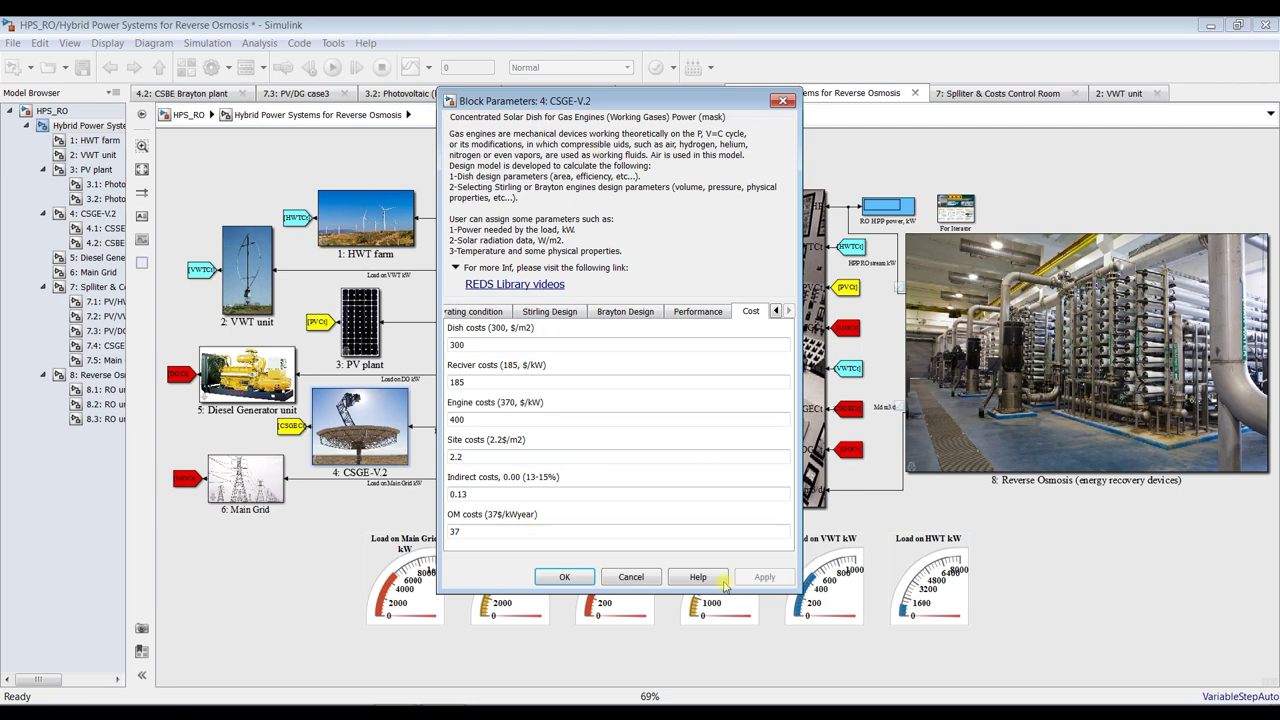
pyautogui.click(564, 577)
# Step: Review the Main Grid block's operating hours and main grid power cost, and accept its parameters
pyautogui.click(258, 472)
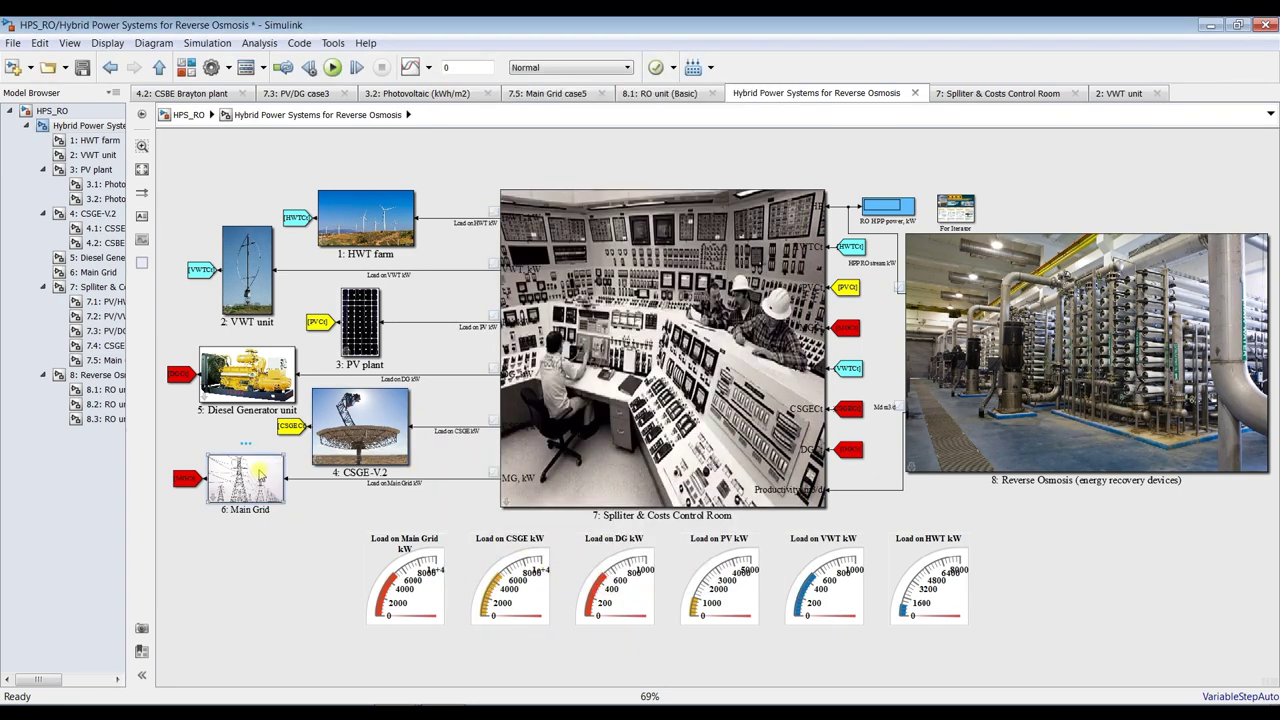
pyautogui.doubleClick(258, 472)
pyautogui.moveTo(530, 522); pyautogui.dragTo(442, 154)
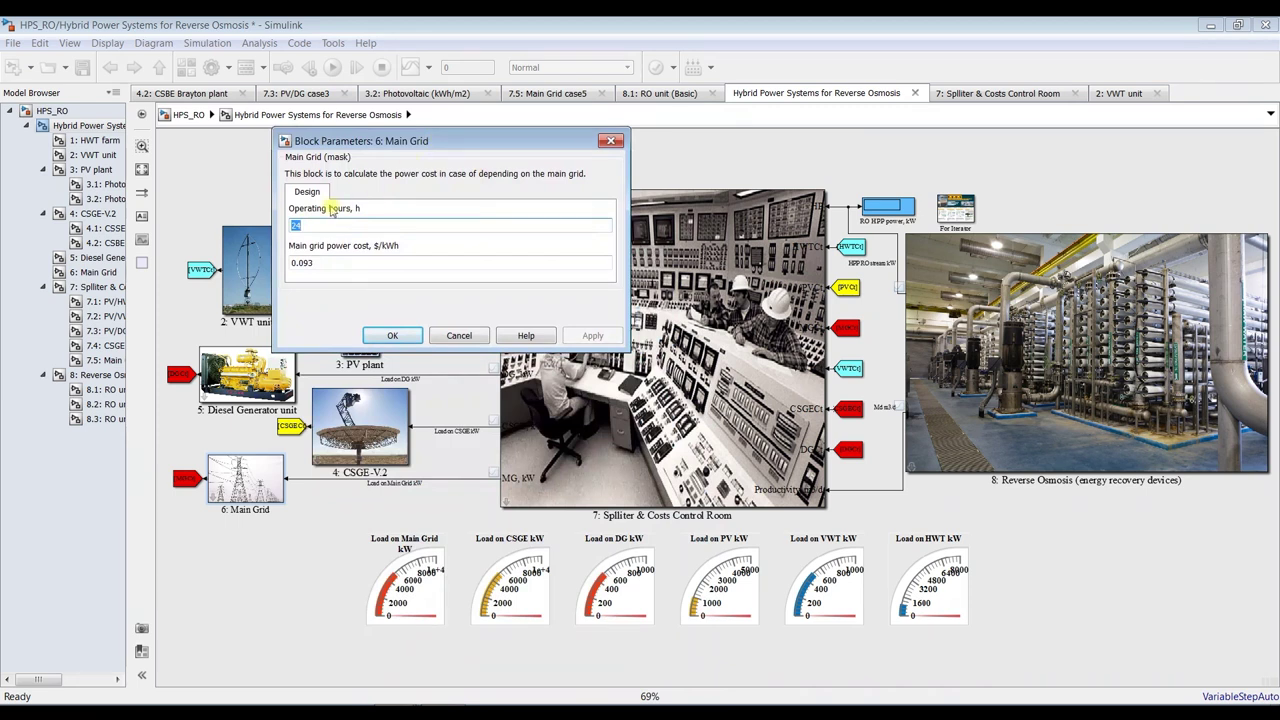
pyautogui.doubleClick(334, 263)
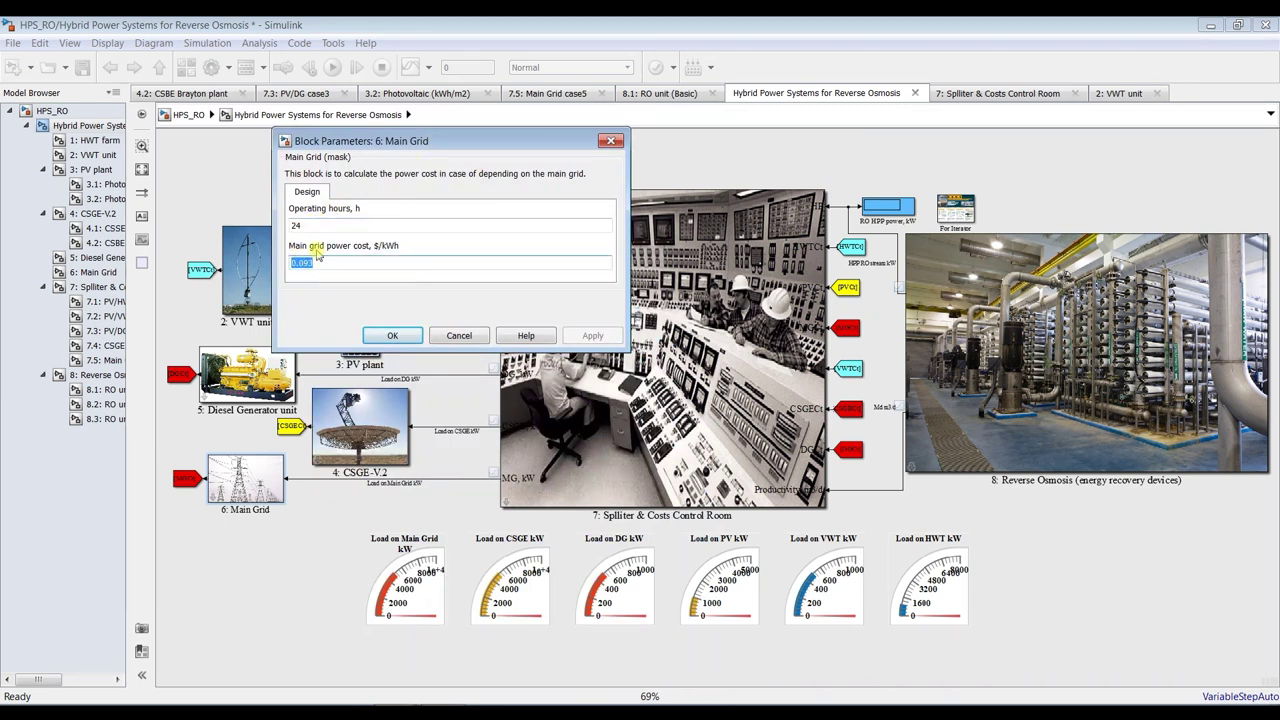
pyautogui.click(394, 336)
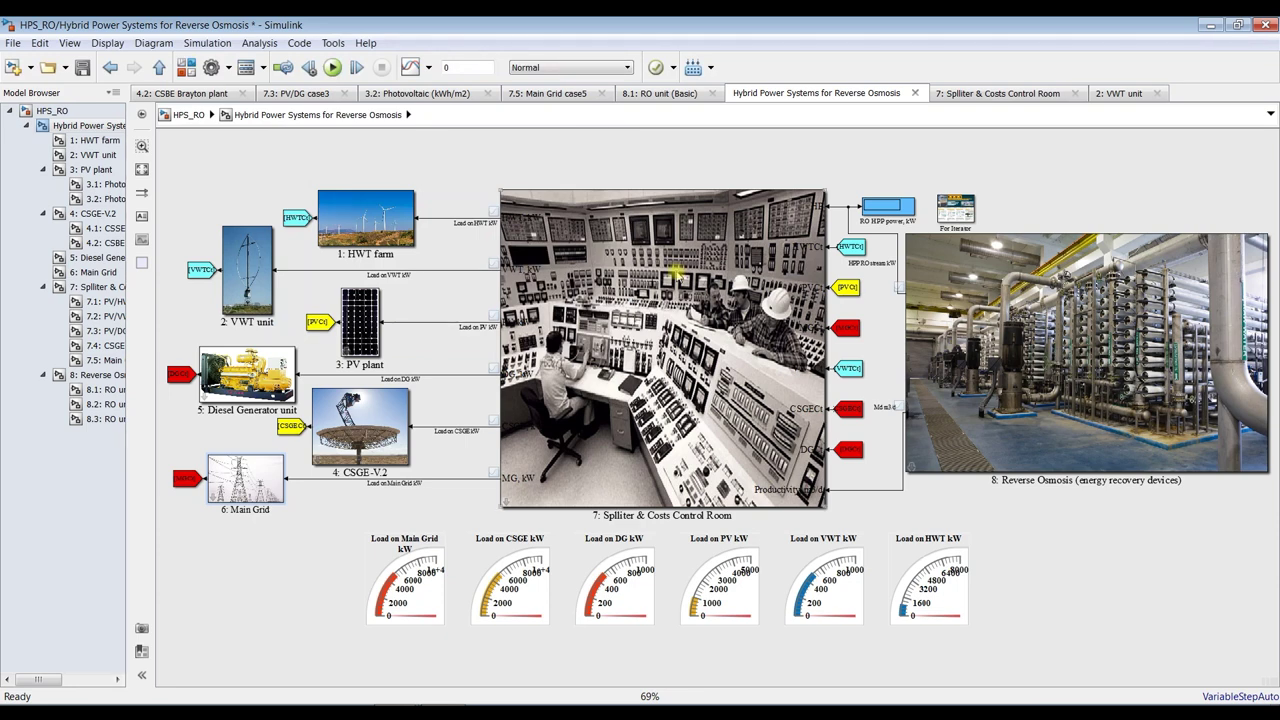
# Step: Run the simulation and check the load condition and splitter ratio of the Splitter & Costs Control Room
pyautogui.doubleClick(447, 67)
pyautogui.click(332, 67)
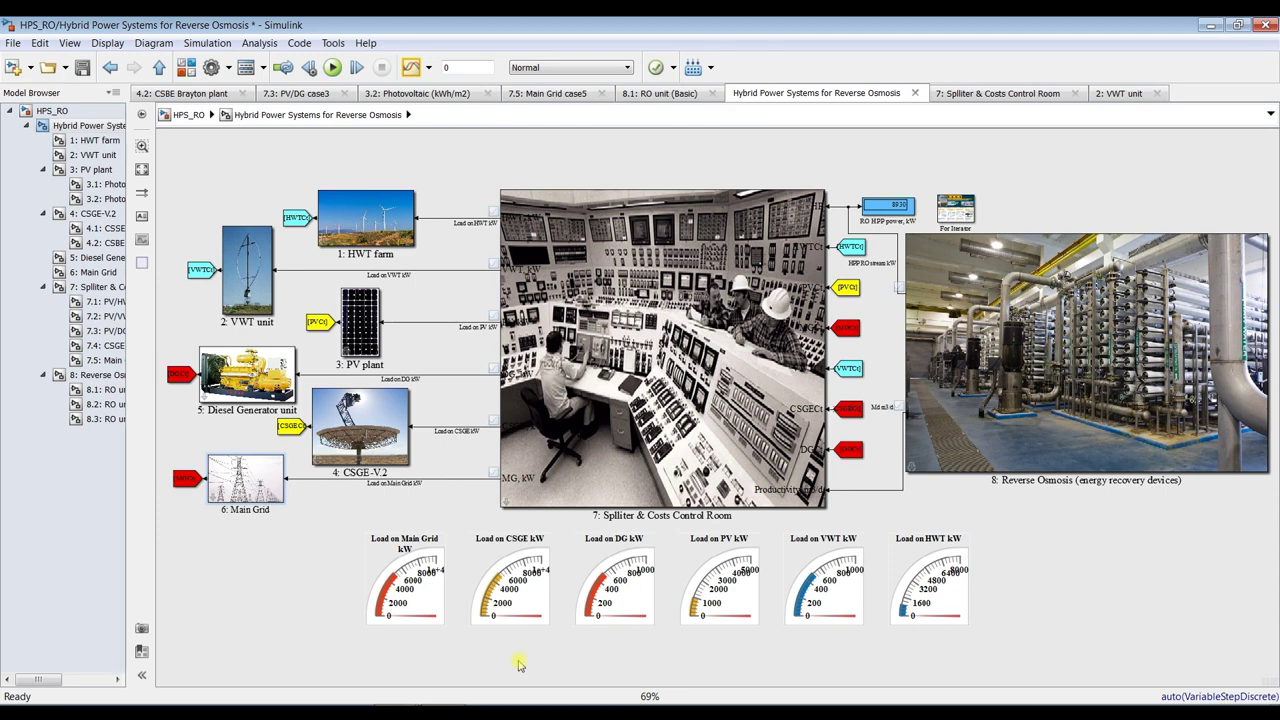
pyautogui.doubleClick(590, 214)
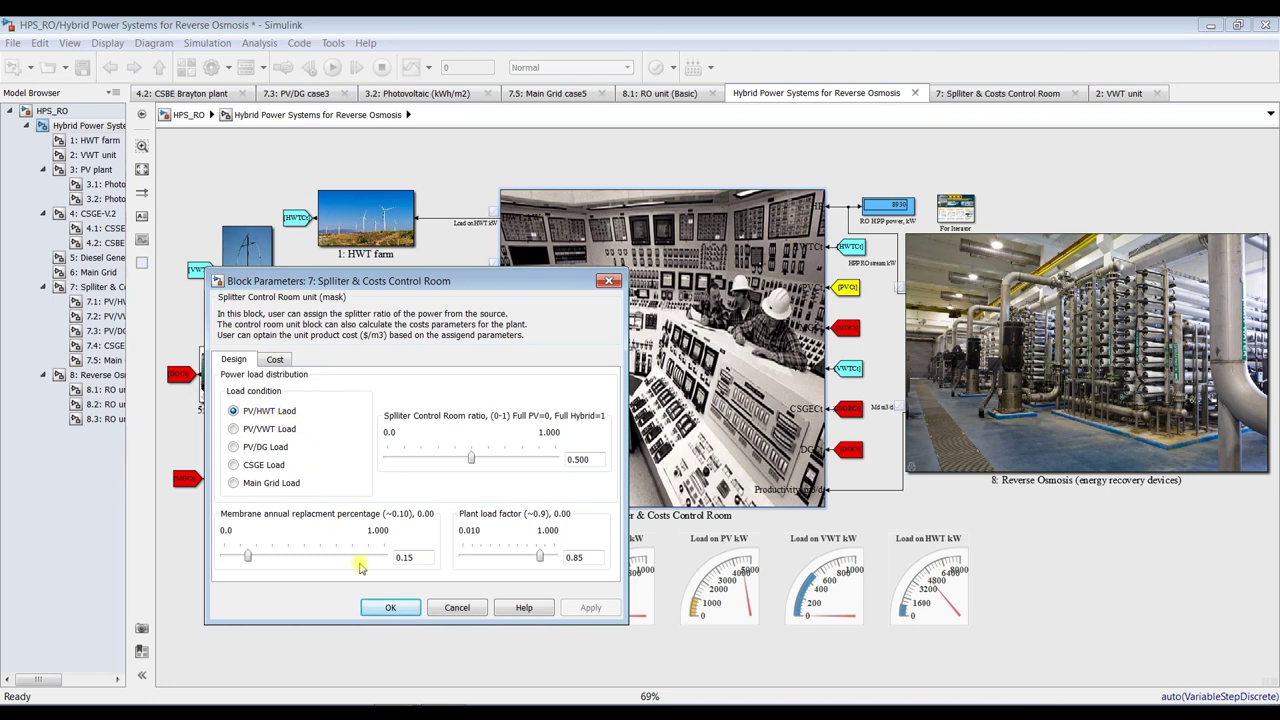
pyautogui.click(376, 605)
# Step: Examine the RO HPP power display and compare the load gauges for HWT, VWT and PV
pyautogui.click(952, 620)
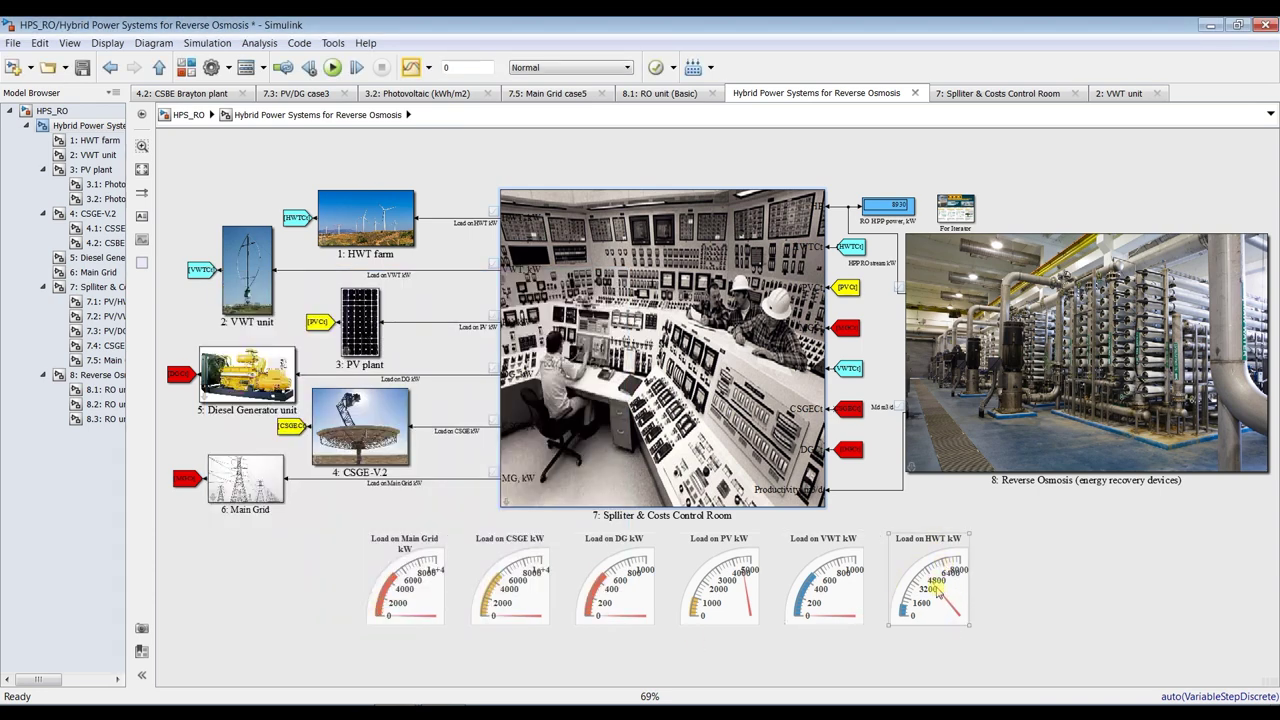
pyautogui.click(898, 275)
pyautogui.scroll(4, 916, 205)
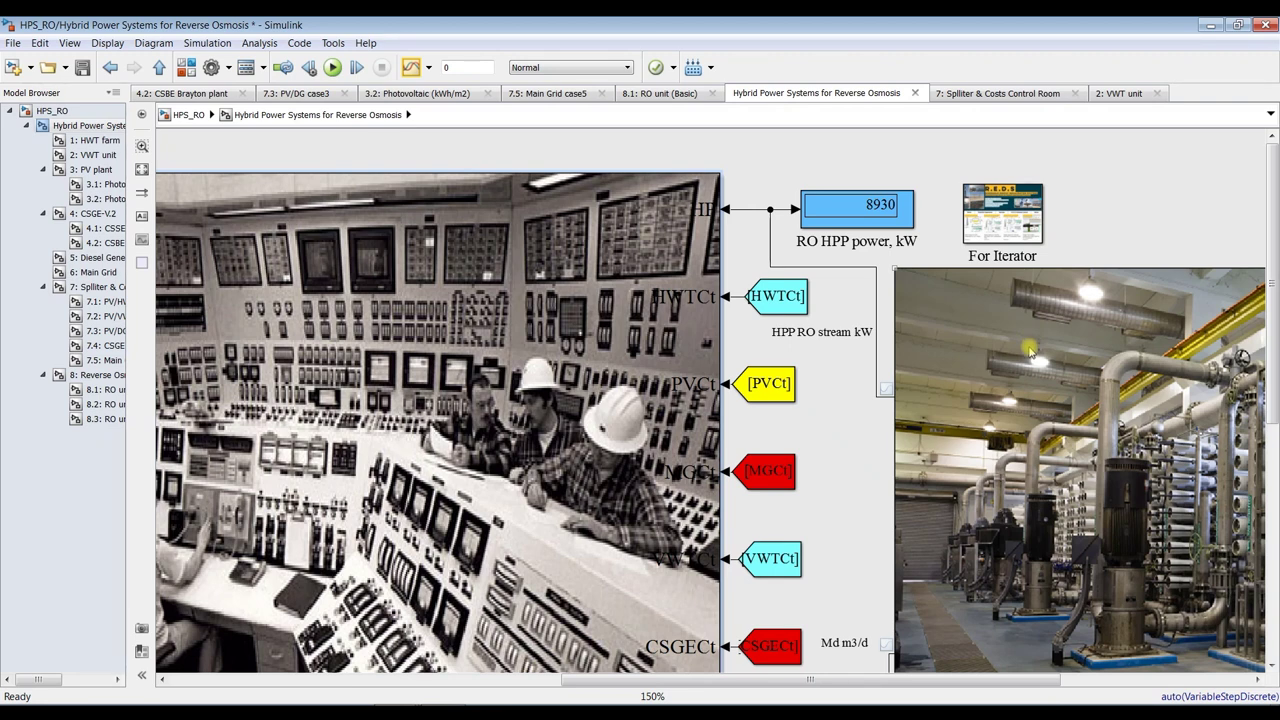
pyautogui.scroll(-2, 1028, 352)
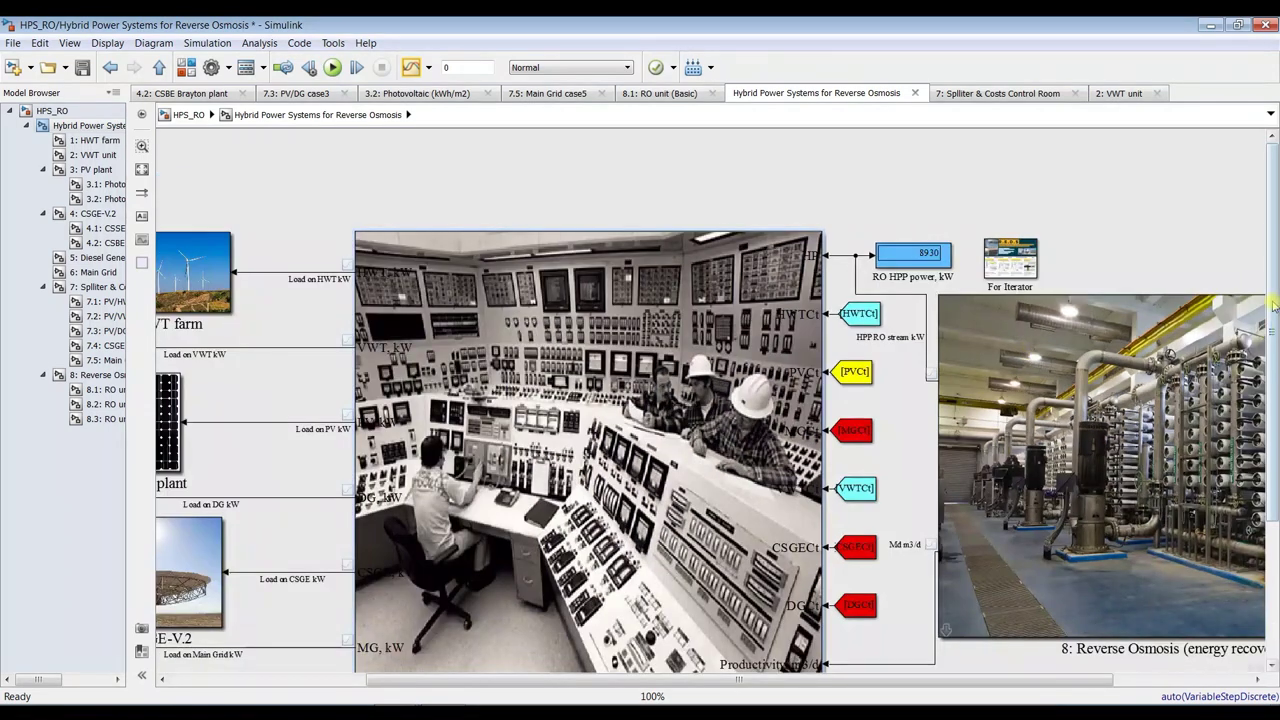
pyautogui.scroll(-2, 975, 455)
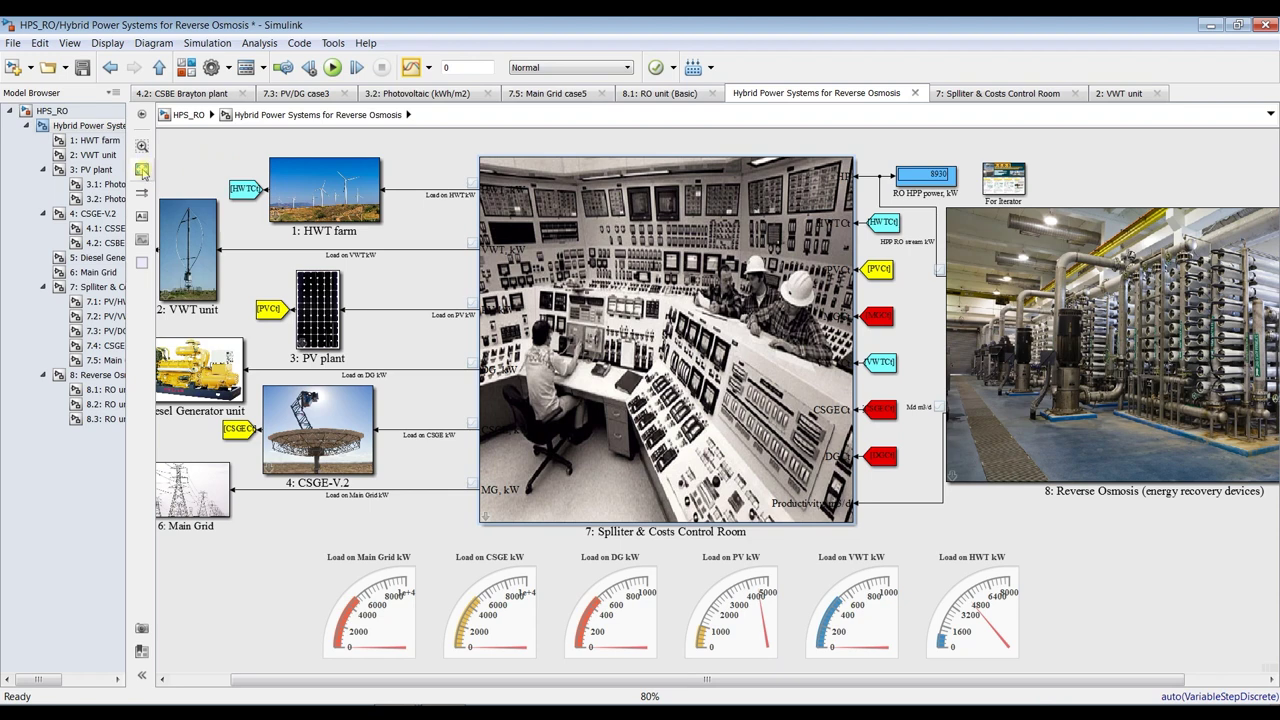
pyautogui.click(142, 171)
pyautogui.click(822, 618)
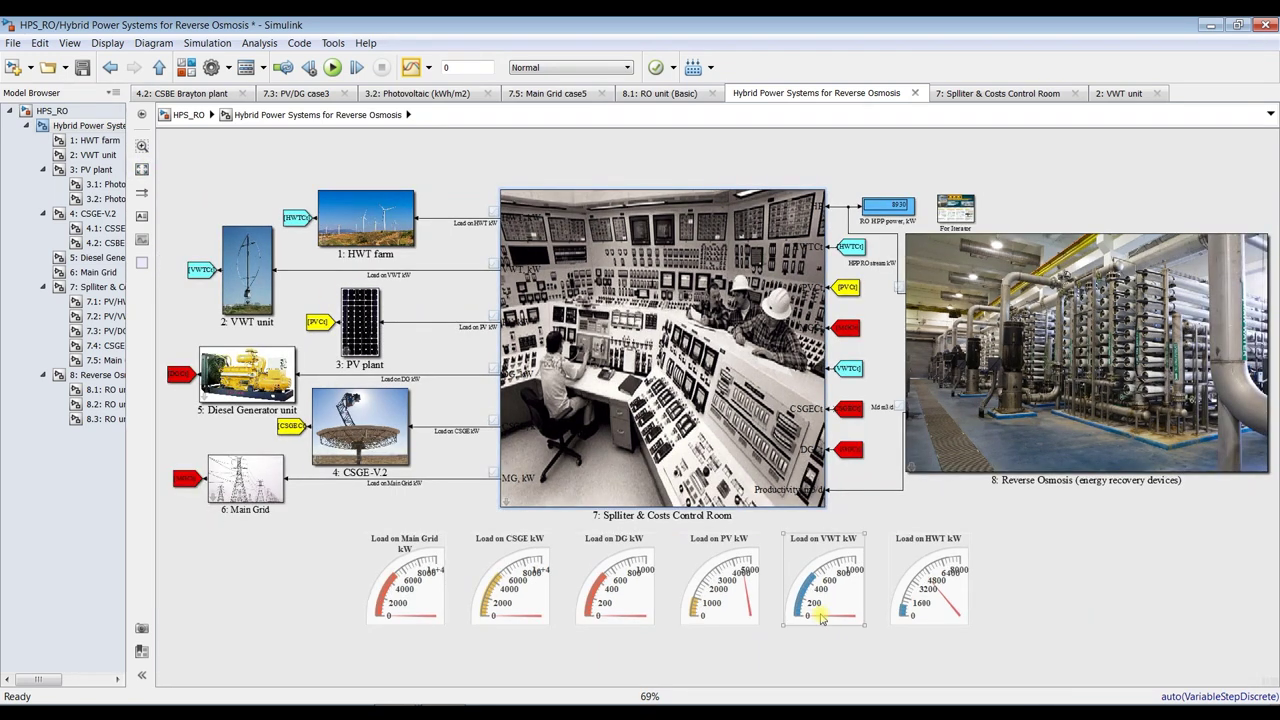
pyautogui.click(716, 572)
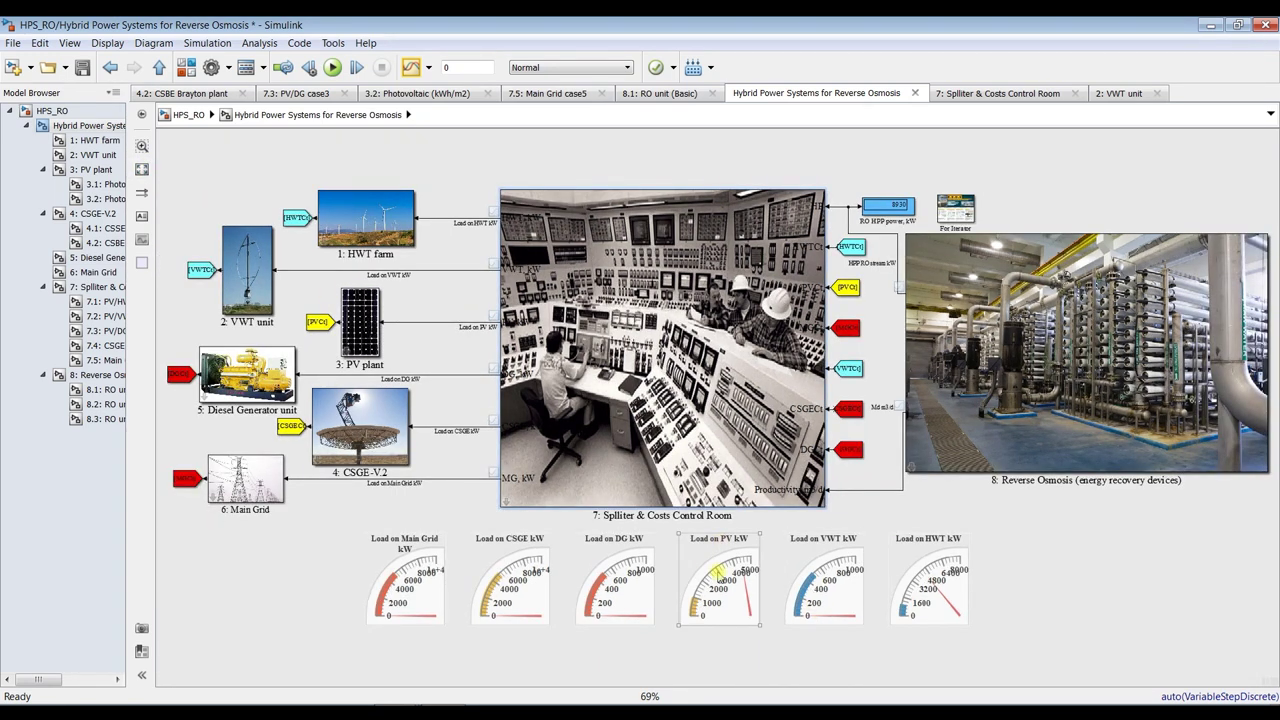
pyautogui.click(942, 600)
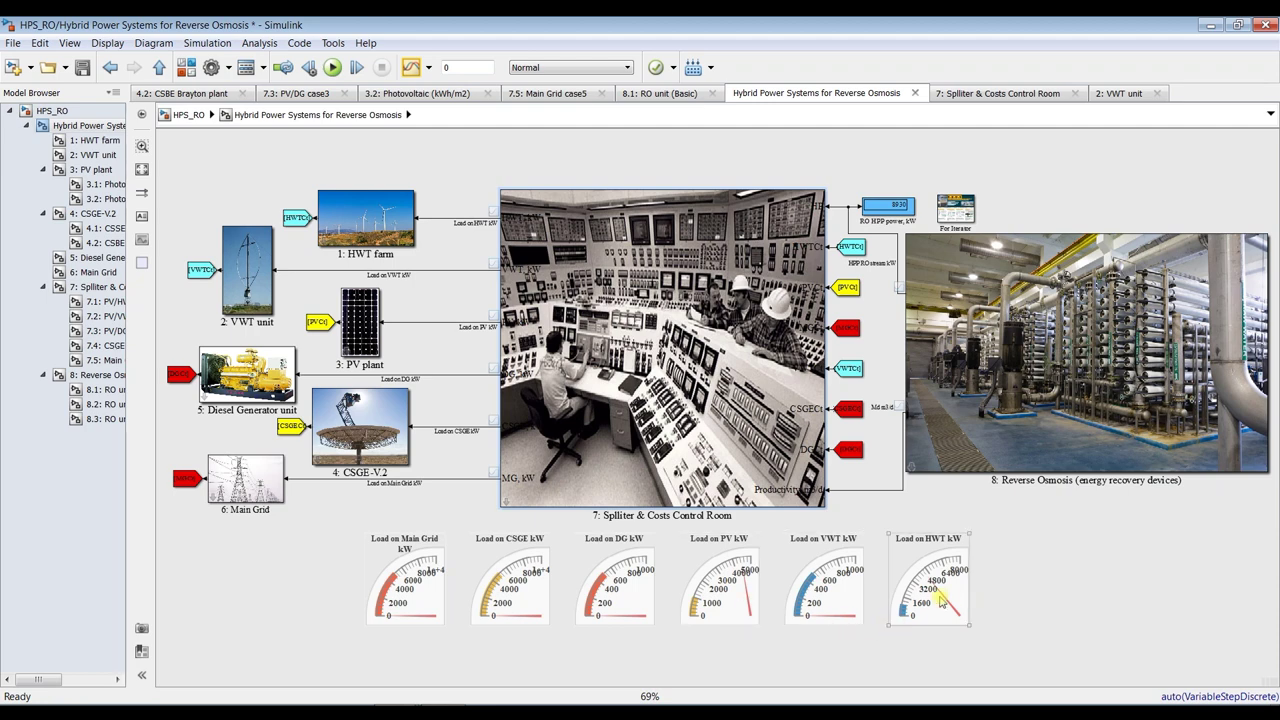
pyautogui.doubleClick(711, 278)
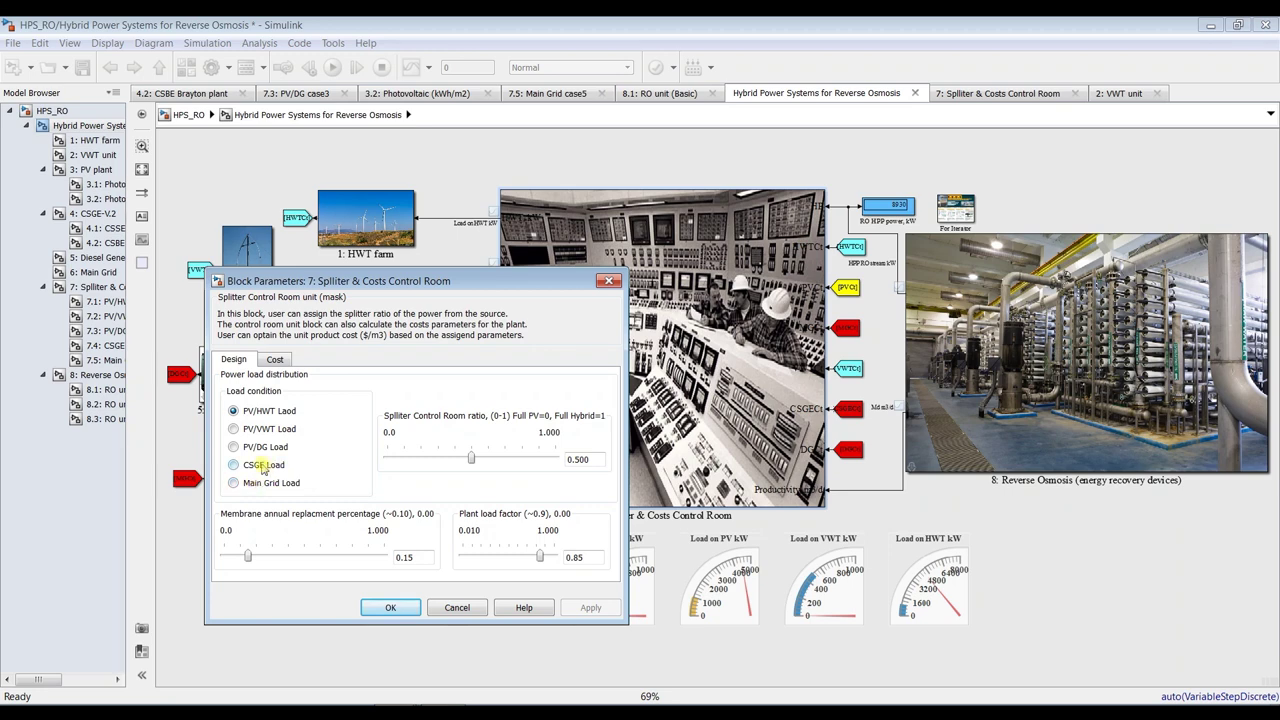
pyautogui.click(263, 467)
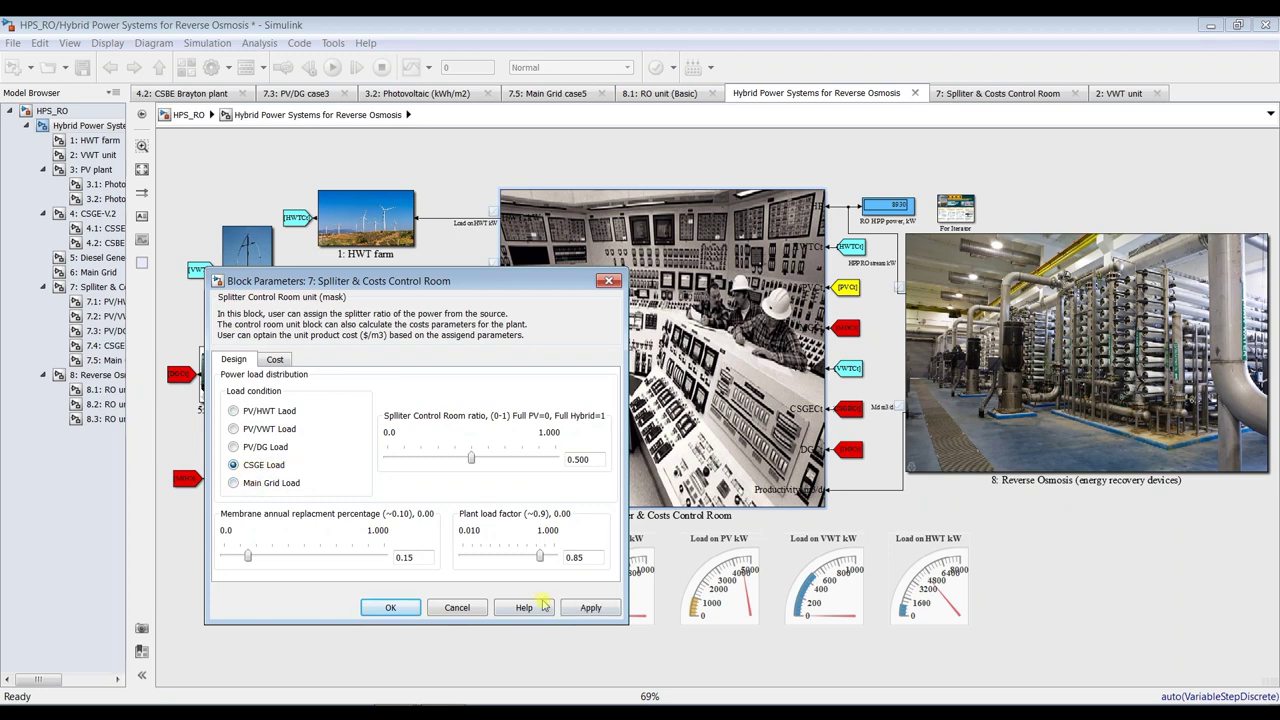
pyautogui.click(456, 608)
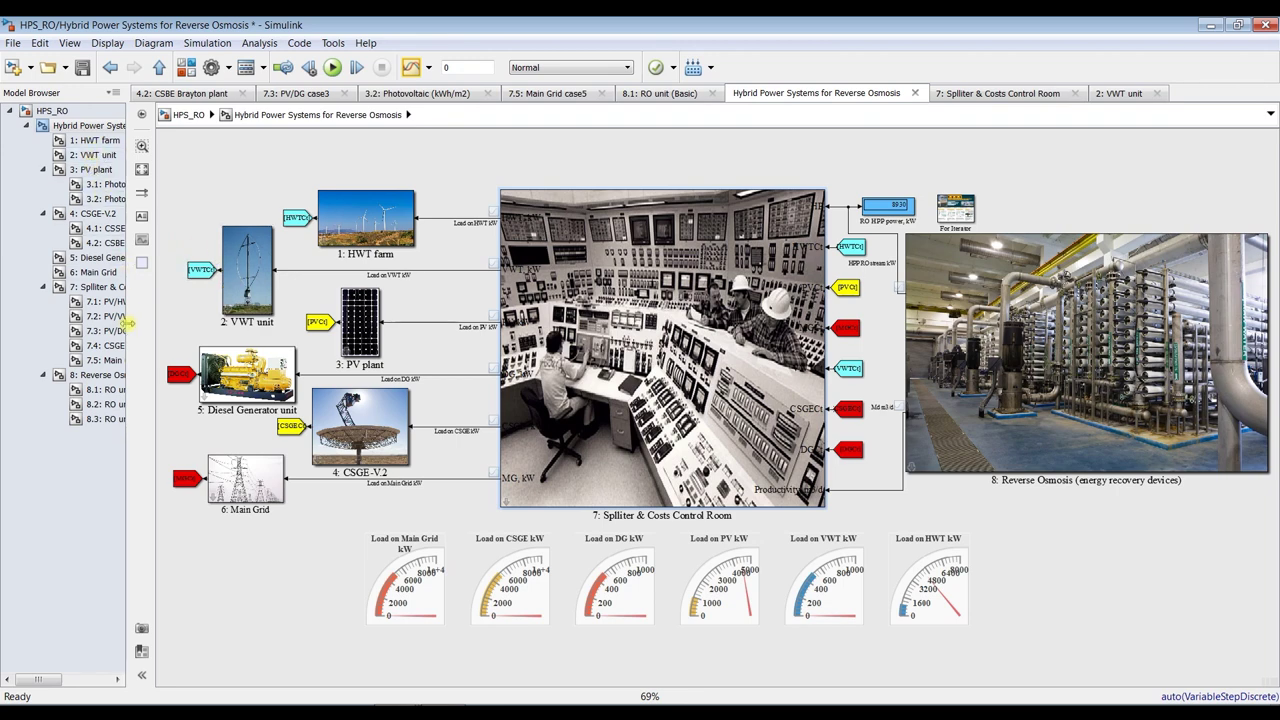
# Step: Widen the model hierarchy so the full subsystem names fit, and open the 1: HWT farm subsystem
pyautogui.moveTo(128, 308); pyautogui.dragTo(250, 308)
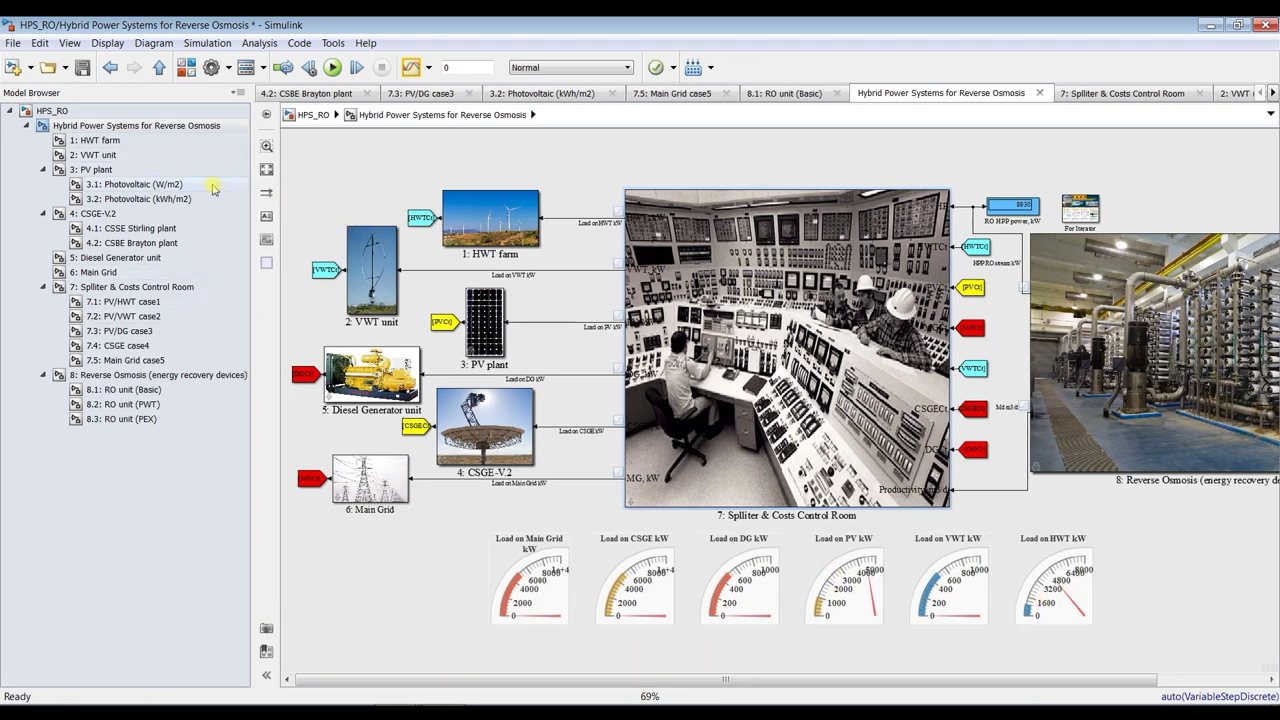
pyautogui.click(98, 141)
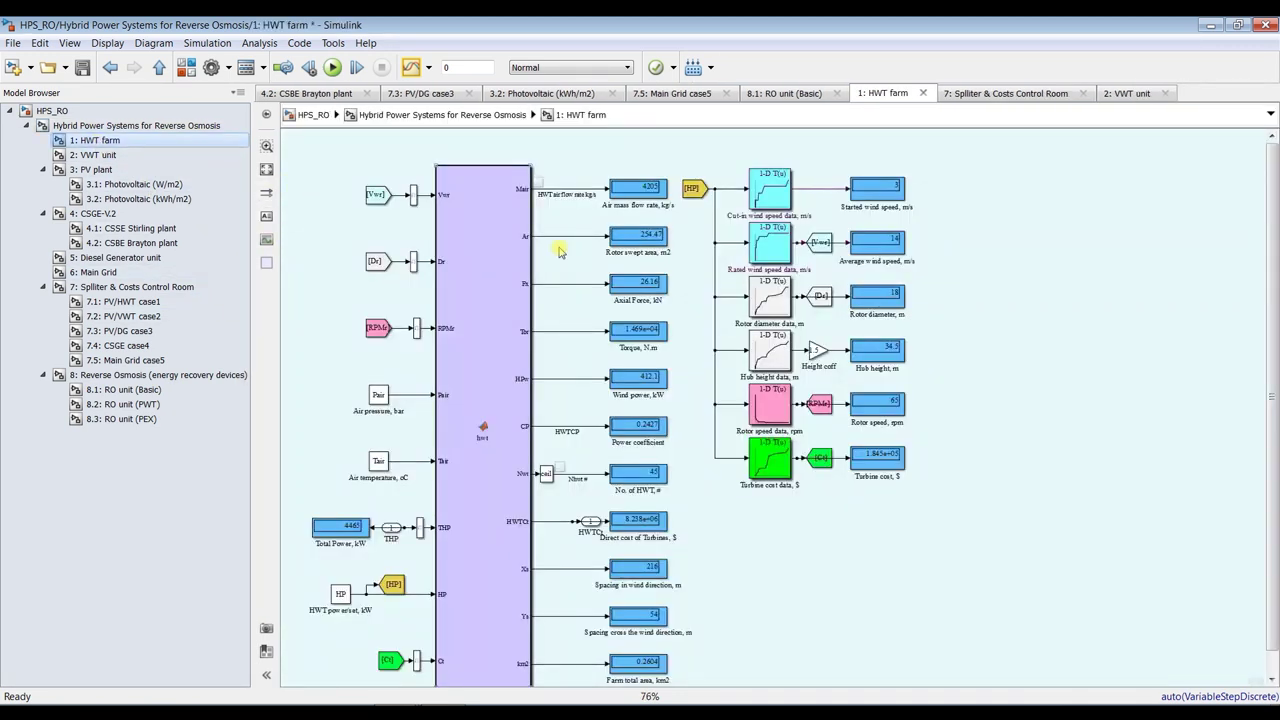
pyautogui.scroll(-1, 1275, 283)
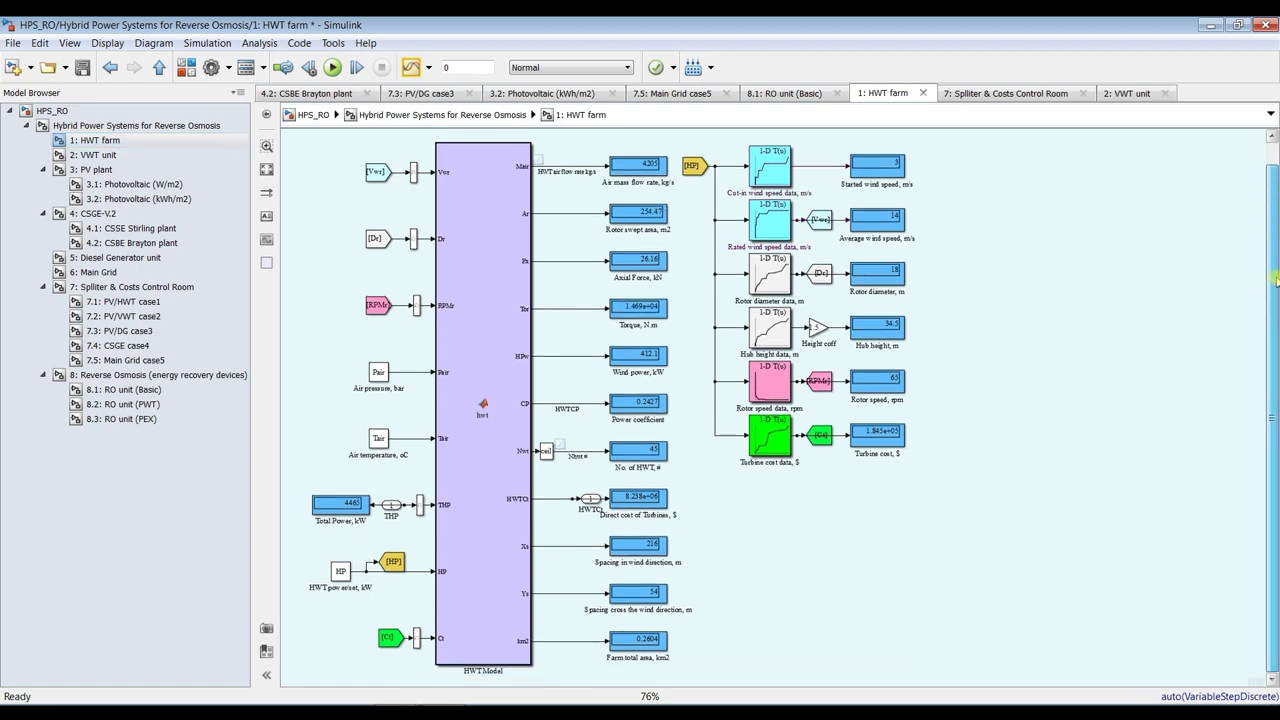
pyautogui.scroll(1, 1275, 283)
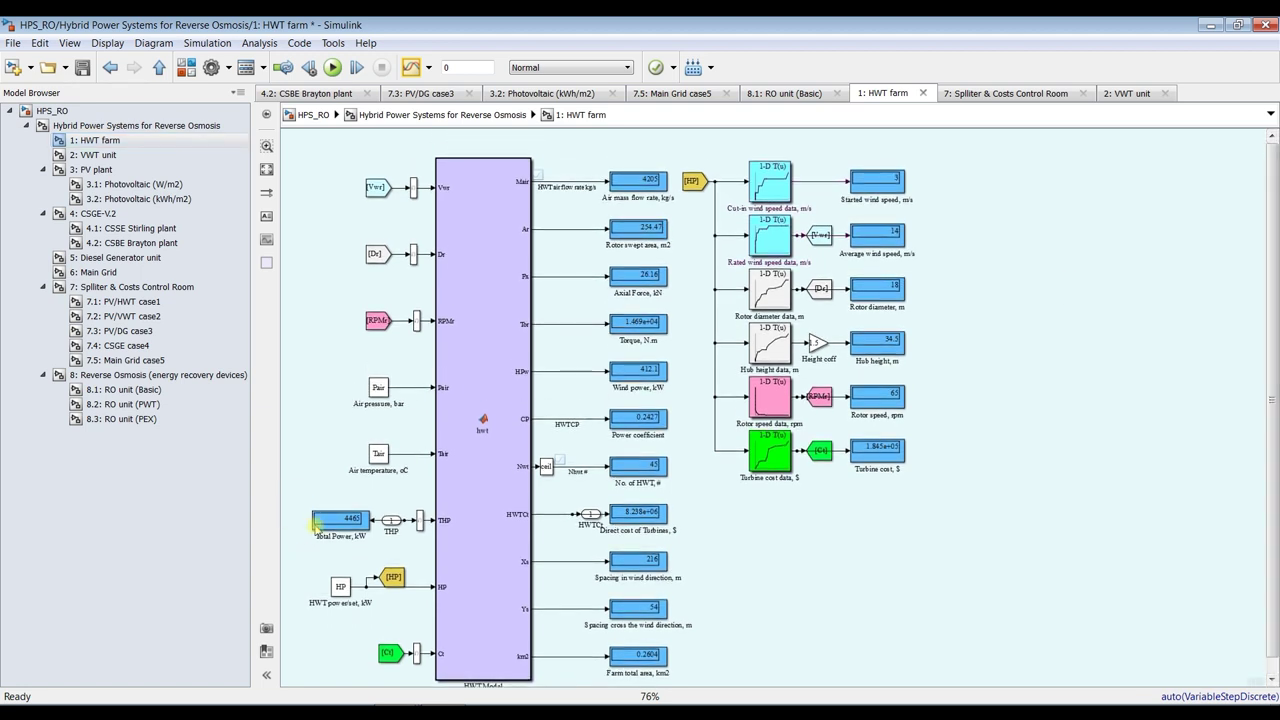
# Step: Examine the HWT farm's total power, number of turbines, wind power and power coefficient
pyautogui.click(390, 520)
pyautogui.click(648, 476)
pyautogui.scroll(5, 648, 466)
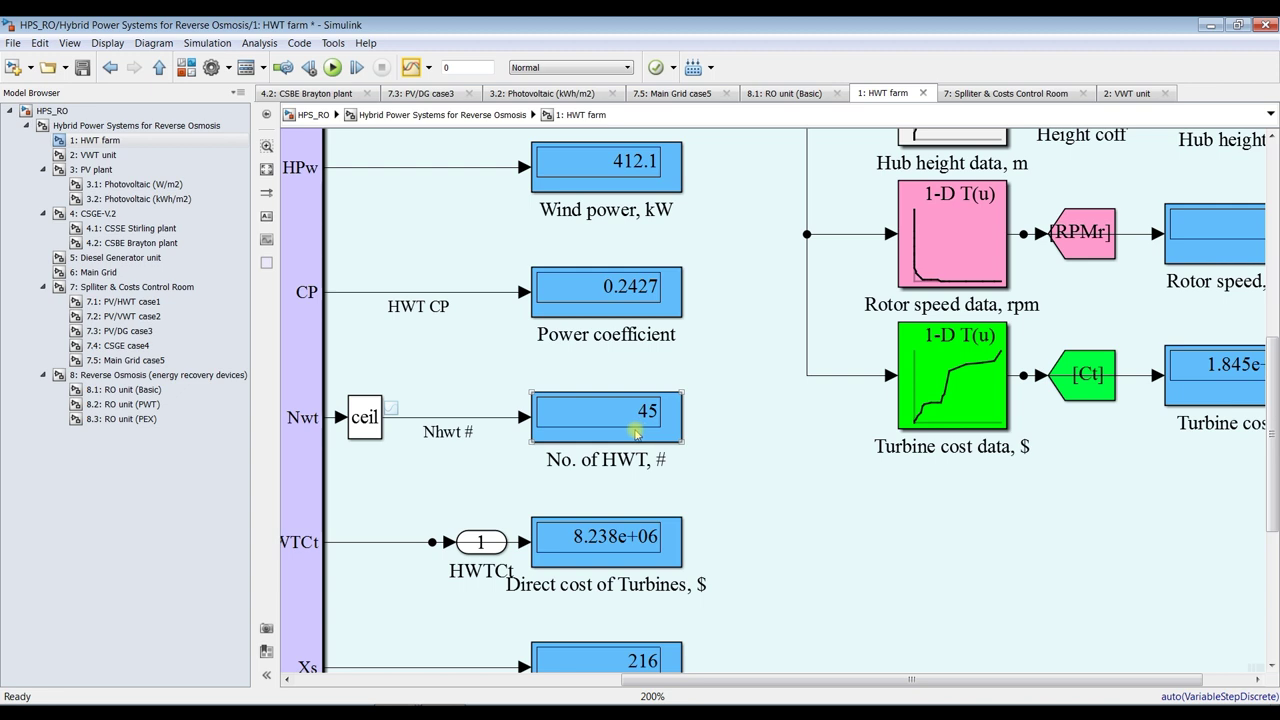
pyautogui.scroll(-1, 636, 432)
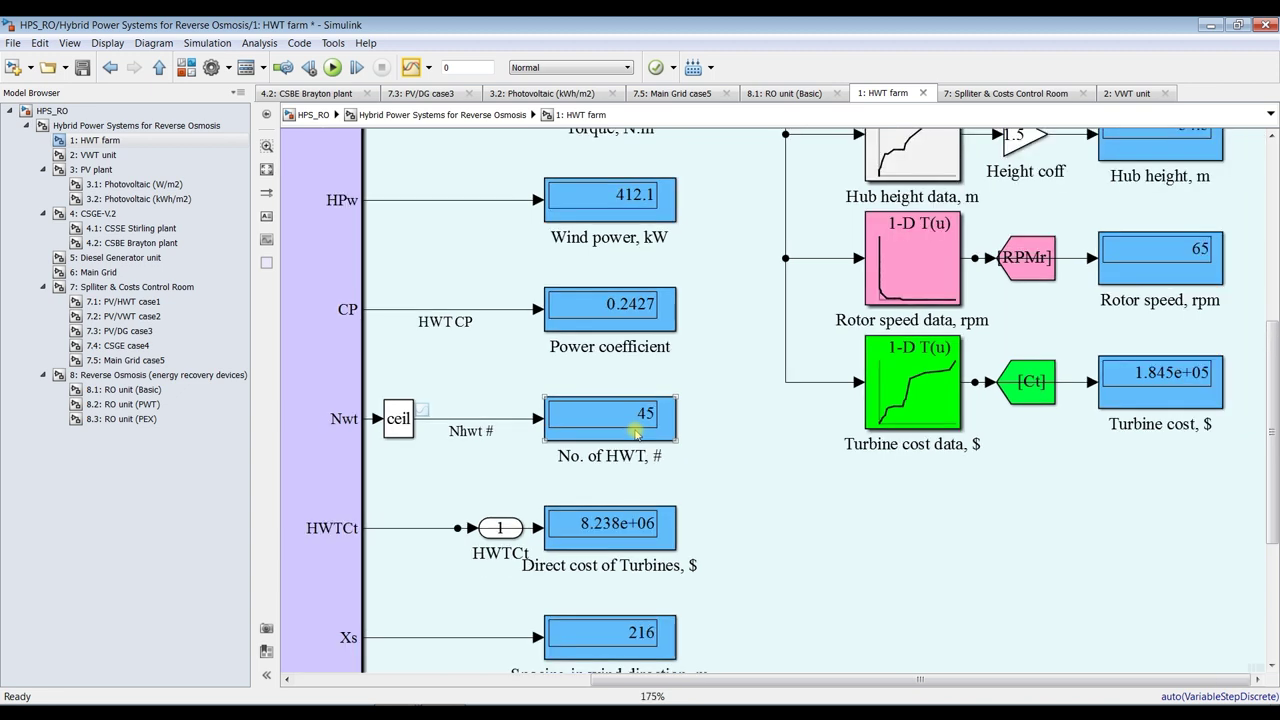
pyautogui.scroll(-1, 636, 432)
pyautogui.click(637, 322)
pyautogui.scroll(-2, 645, 327)
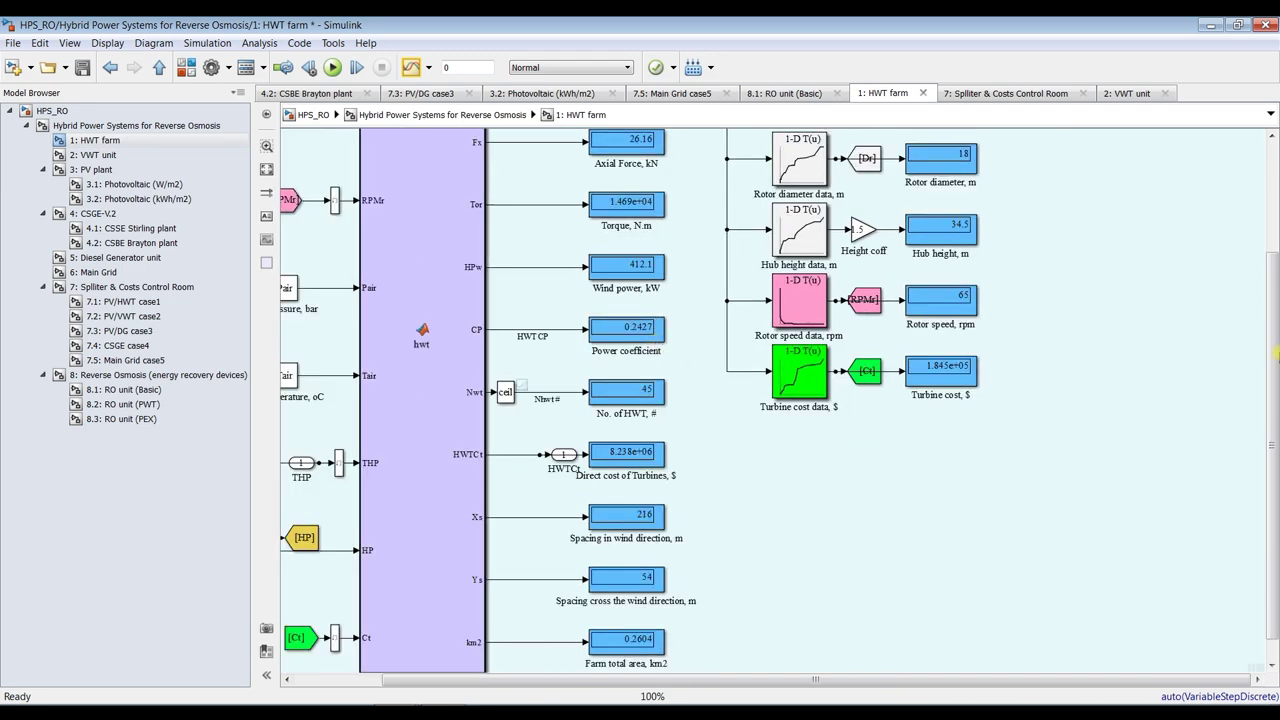
# Step: Examine the HWT farm's wind speeds, rotor diameter, hub height, rotor speed, turbine costs, spacings and total farm area
pyautogui.moveTo(1274, 342); pyautogui.dragTo(1274, 220)
pyautogui.scroll(3, 1088, 182)
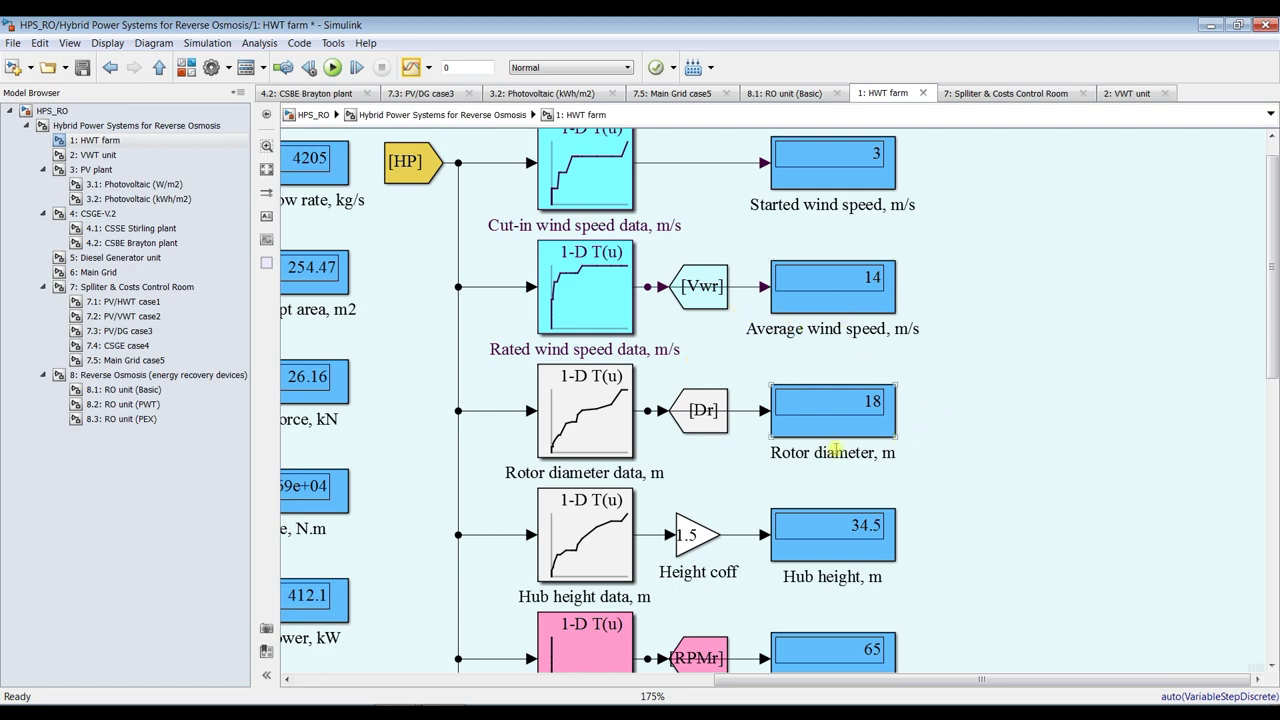
pyautogui.scroll(-1, 833, 452)
pyautogui.moveTo(1273, 440); pyautogui.dragTo(1275, 528)
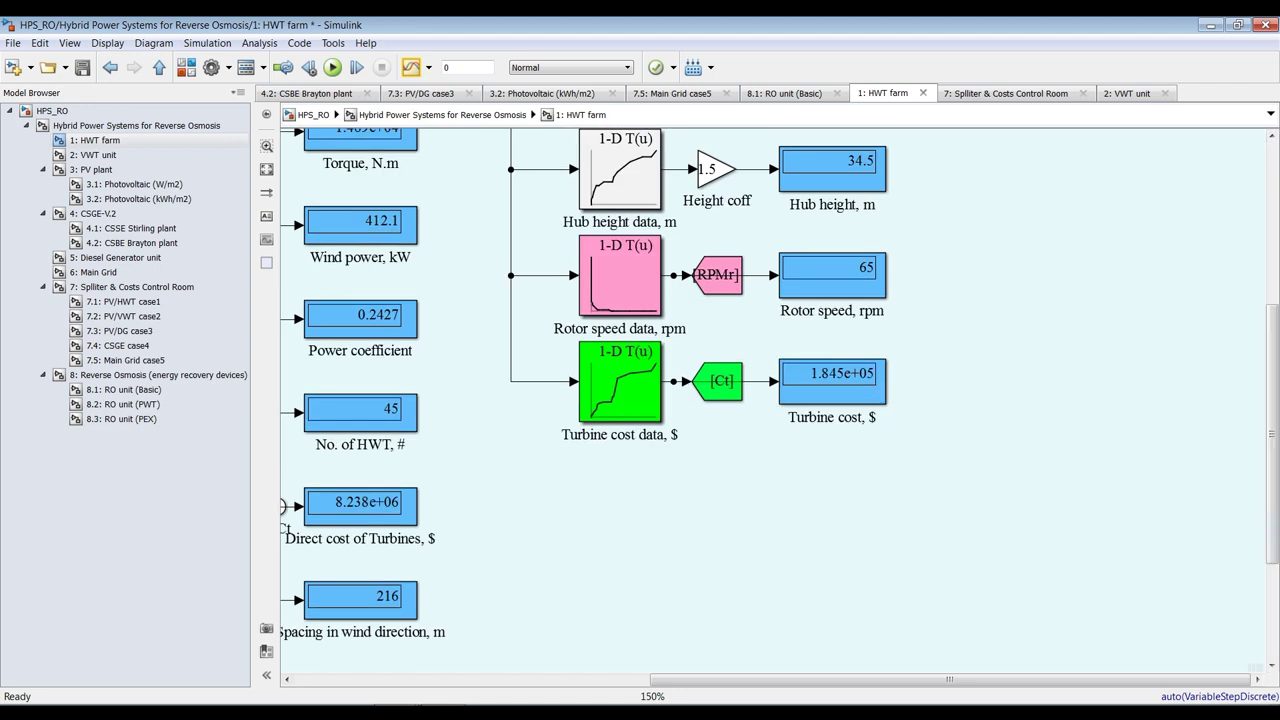
pyautogui.moveTo(888, 680); pyautogui.dragTo(695, 682)
pyautogui.scroll(-3, 1275, 422)
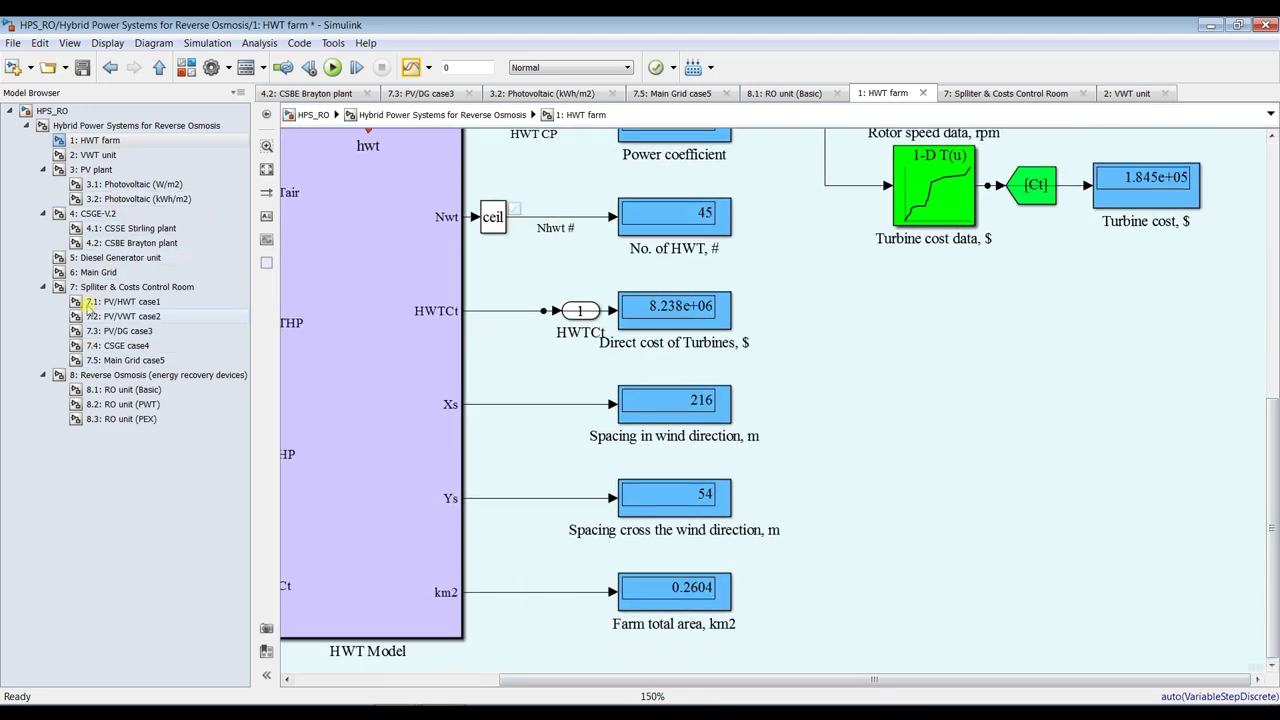
# Step: Open the 3: PV plant subsystem and the block parameters of 3.1: Photovoltaic (W/m2)
pyautogui.click(115, 186)
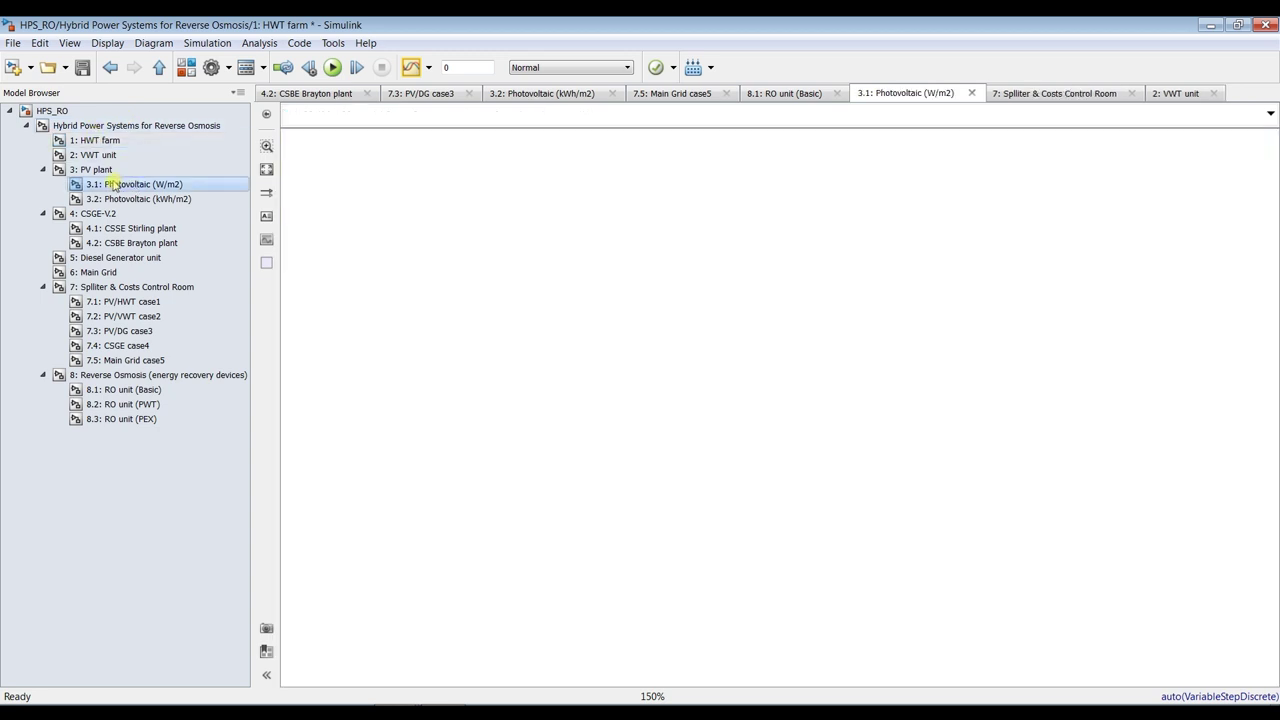
pyautogui.click(95, 170)
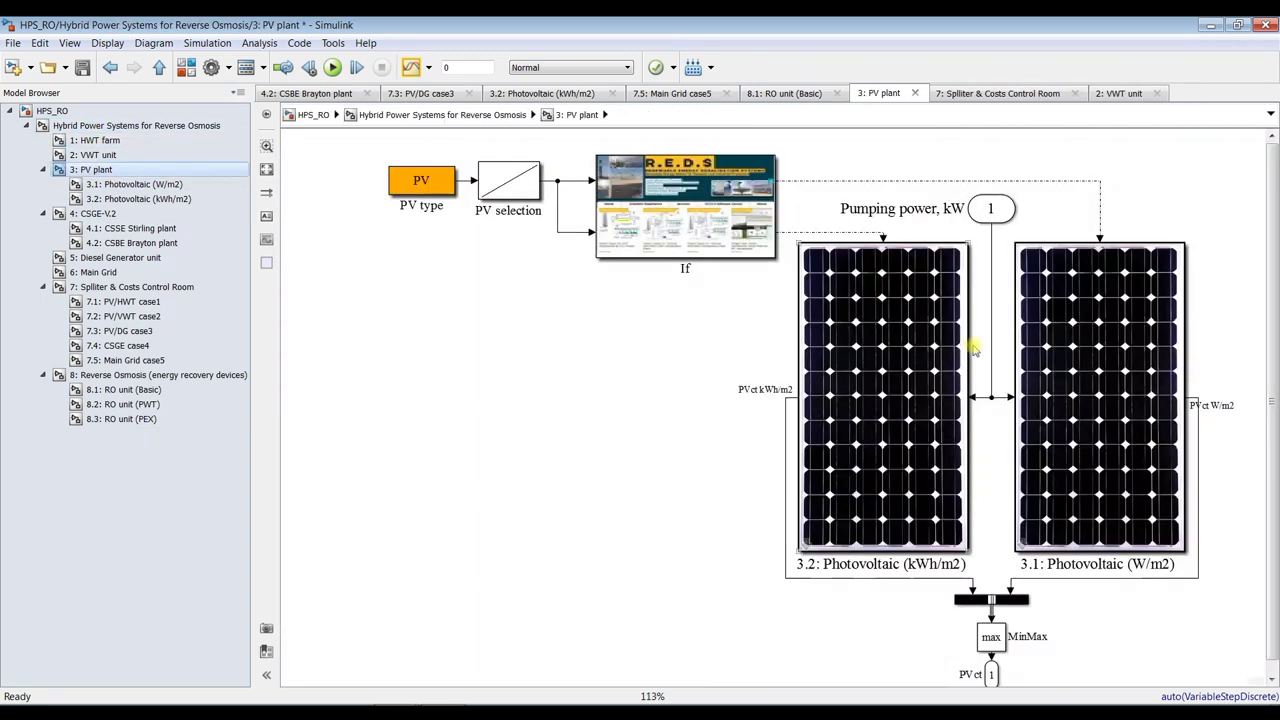
pyautogui.doubleClick(1112, 289)
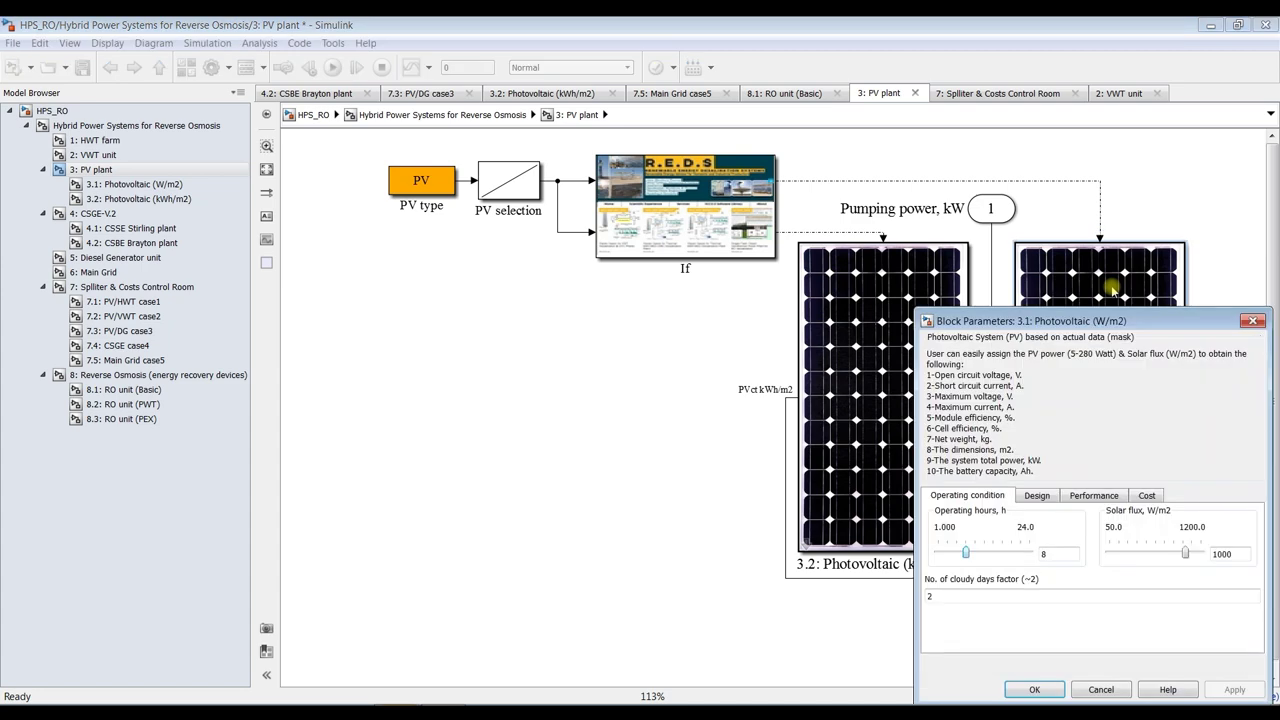
pyautogui.moveTo(1076, 323); pyautogui.dragTo(555, 180)
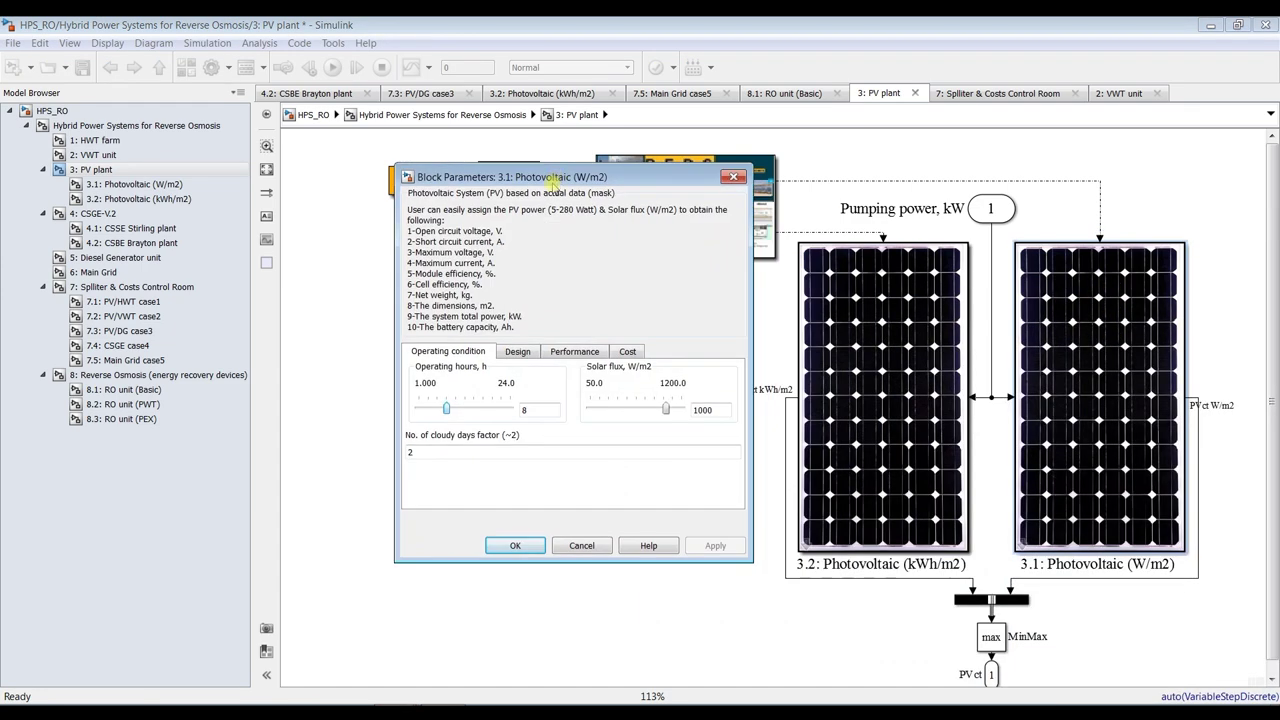
# Step: Review the 3.1: Photovoltaic (W/m2) design, performance, cost and operating condition parameters, and accept them
pyautogui.click(518, 353)
pyautogui.click(575, 352)
pyautogui.click(631, 352)
pyautogui.click(575, 352)
pyautogui.click(518, 352)
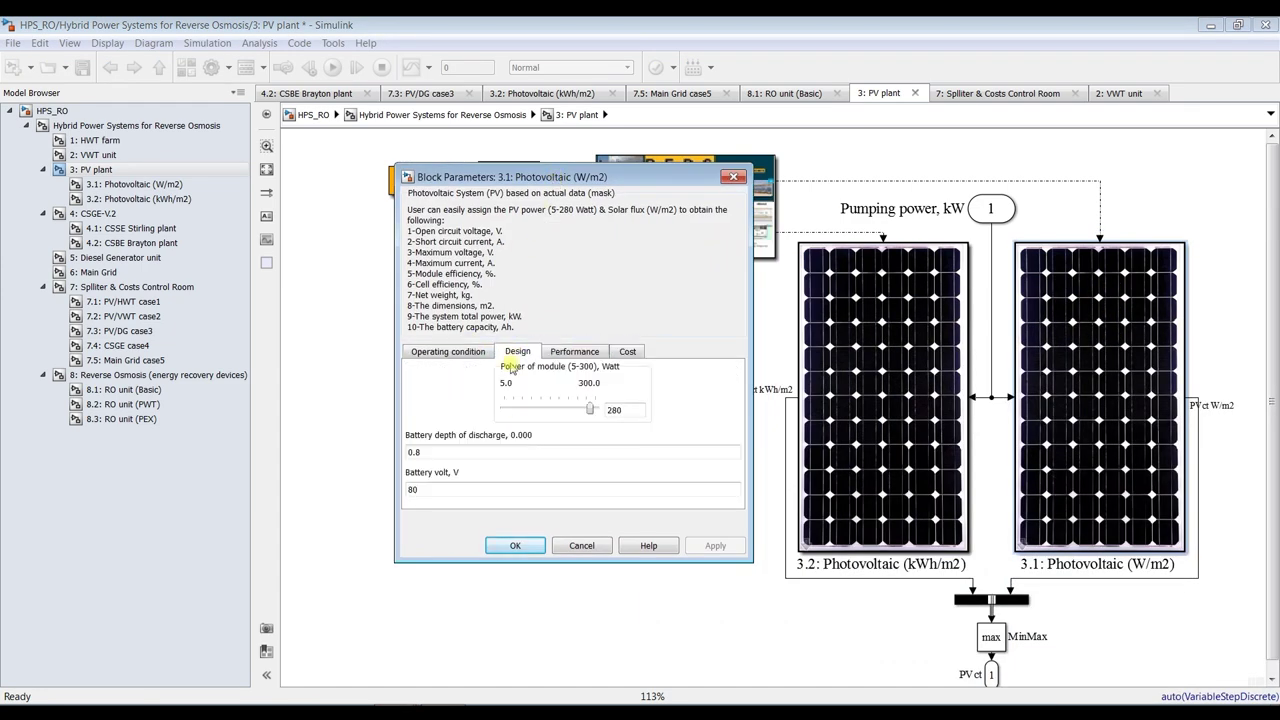
pyautogui.click(430, 352)
pyautogui.click(514, 545)
# Step: Open the 3.1: Photovoltaic (W/m2) subsystem and examine its number of modules, areas, battery storage, number of batteries and total PV costs
pyautogui.click(125, 184)
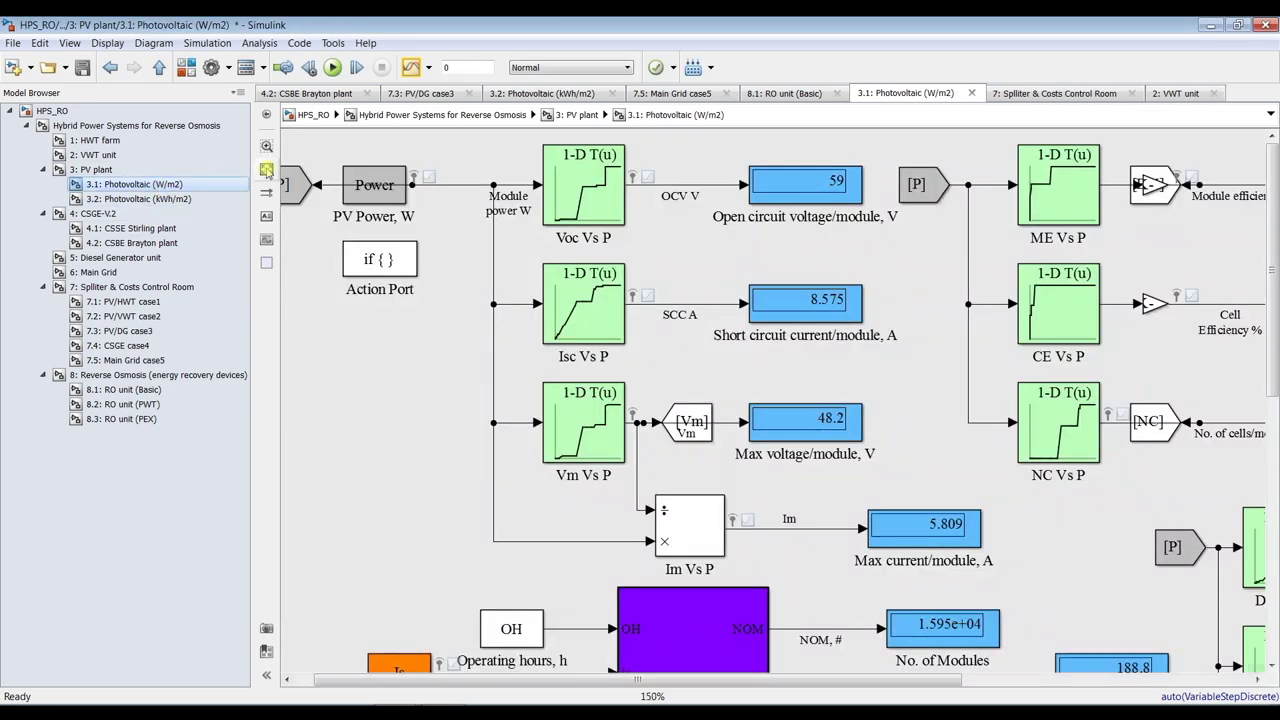
pyautogui.click(266, 170)
pyautogui.scroll(5, 897, 573)
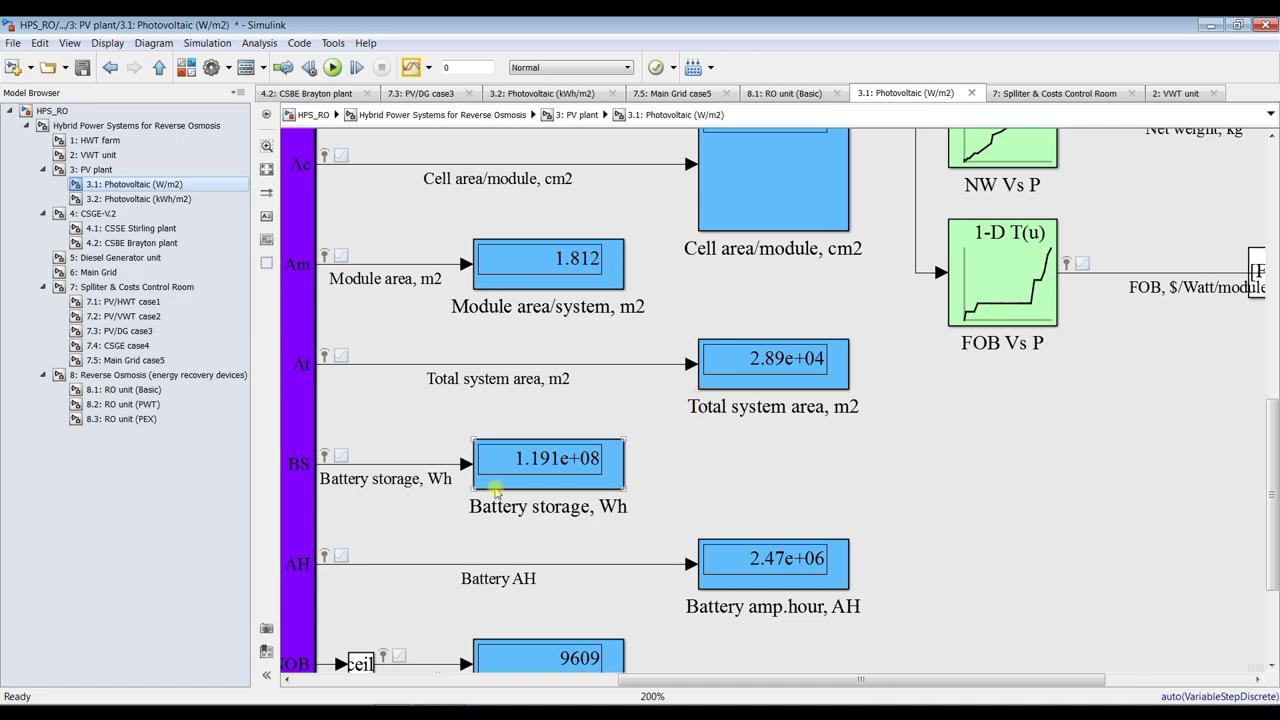
pyautogui.scroll(-2, 522, 508)
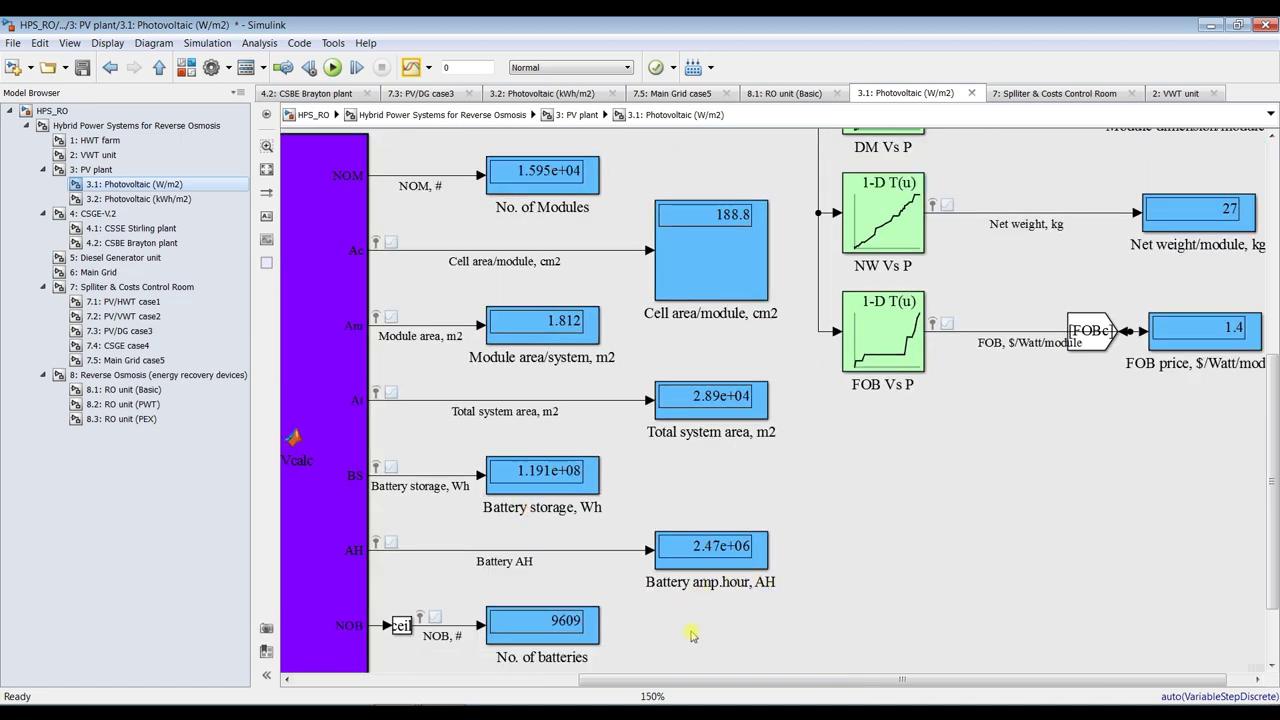
pyautogui.scroll(-1, 545, 638)
pyautogui.scroll(-3, 1274, 398)
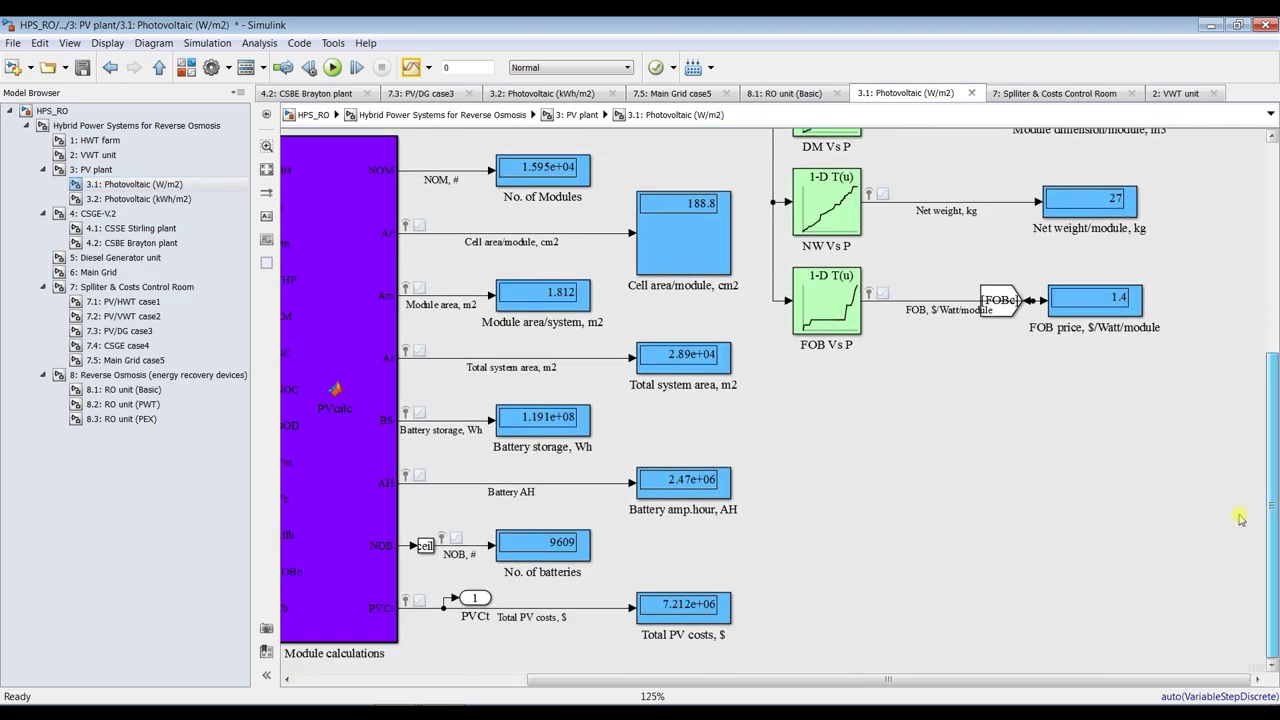
# Step: Open the 7: Spliiter & Costs Control Room subsystem and examine the annual HWT, PV, main grid and total costs and the unit product cost
pyautogui.scroll(2, 698, 610)
pyautogui.scroll(-1, 698, 600)
pyautogui.scroll(-1, 698, 600)
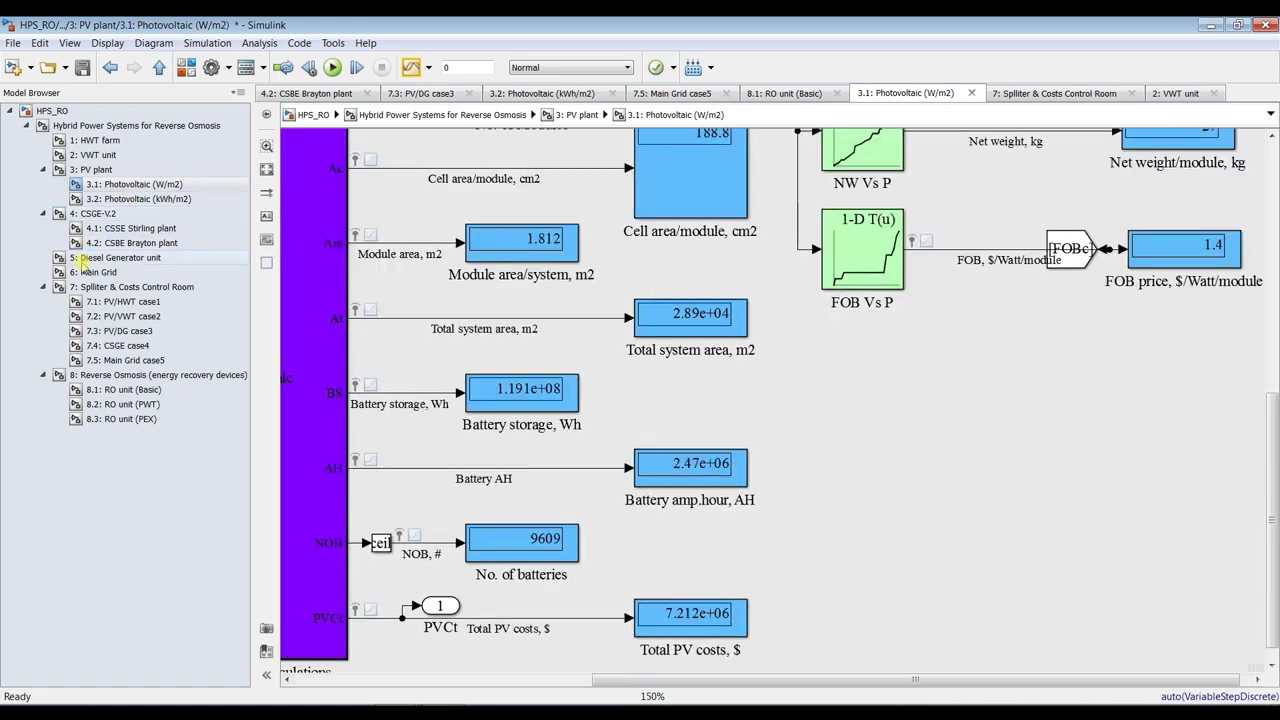
pyautogui.click(118, 288)
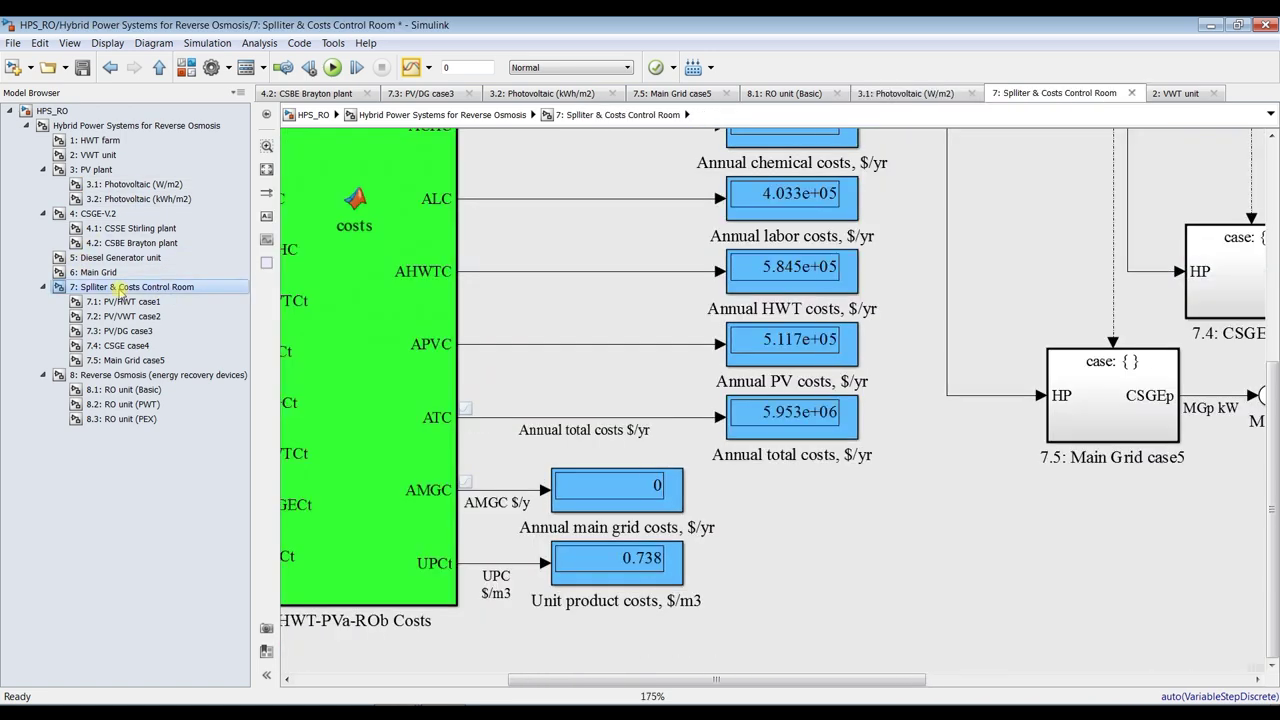
pyautogui.scroll(-1, 1010, 311)
pyautogui.scroll(-1, 1010, 311)
pyautogui.moveTo(1277, 466); pyautogui.dragTo(1277, 387)
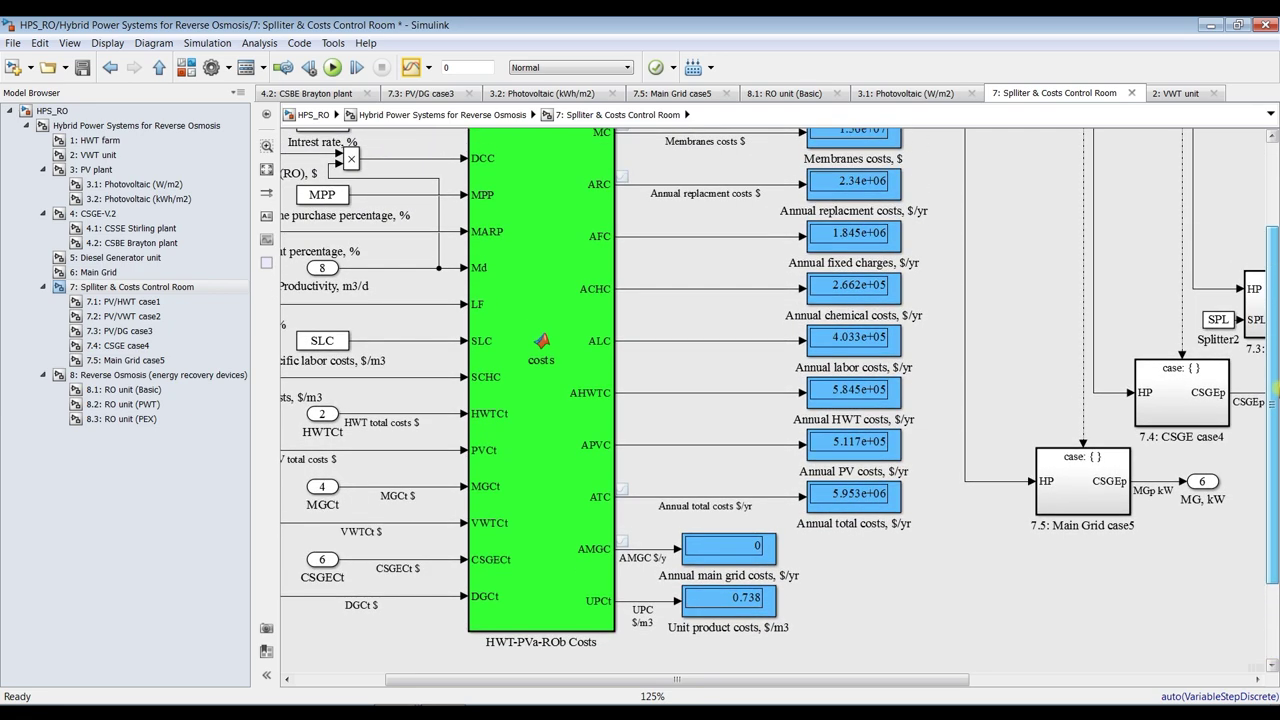
pyautogui.scroll(4, 704, 560)
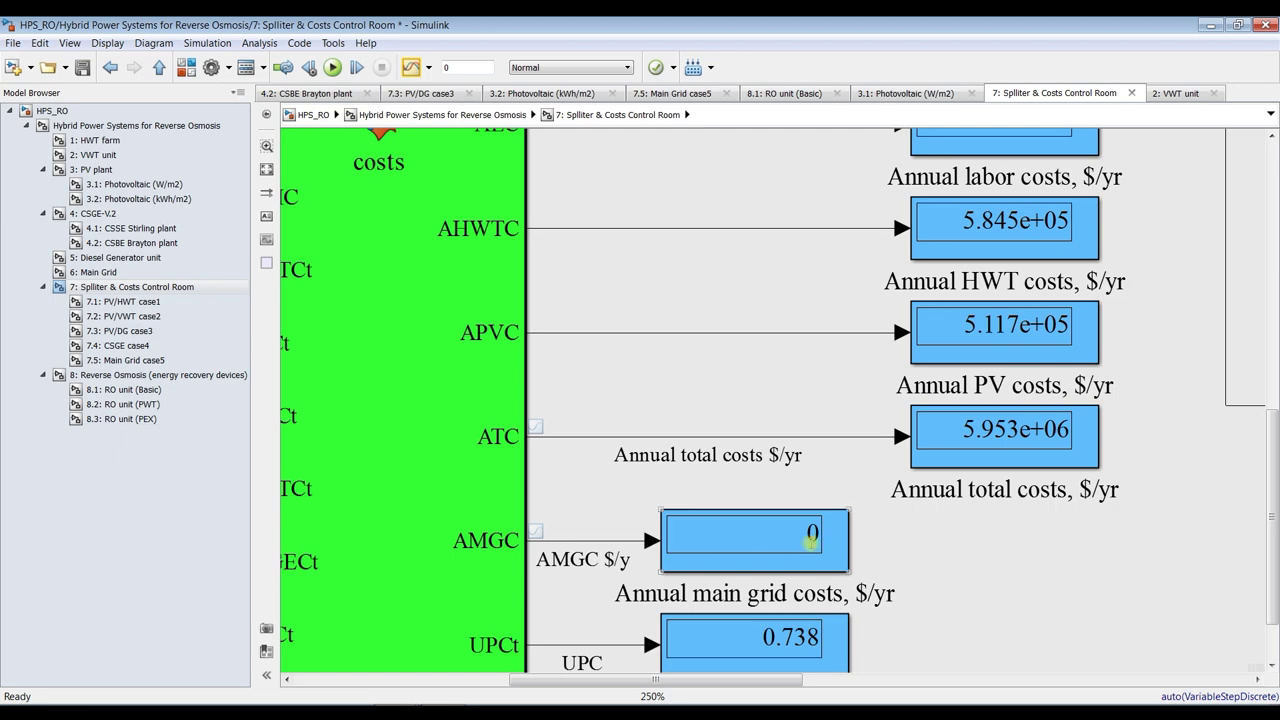
pyautogui.scroll(-3, 816, 537)
pyautogui.scroll(4, 820, 625)
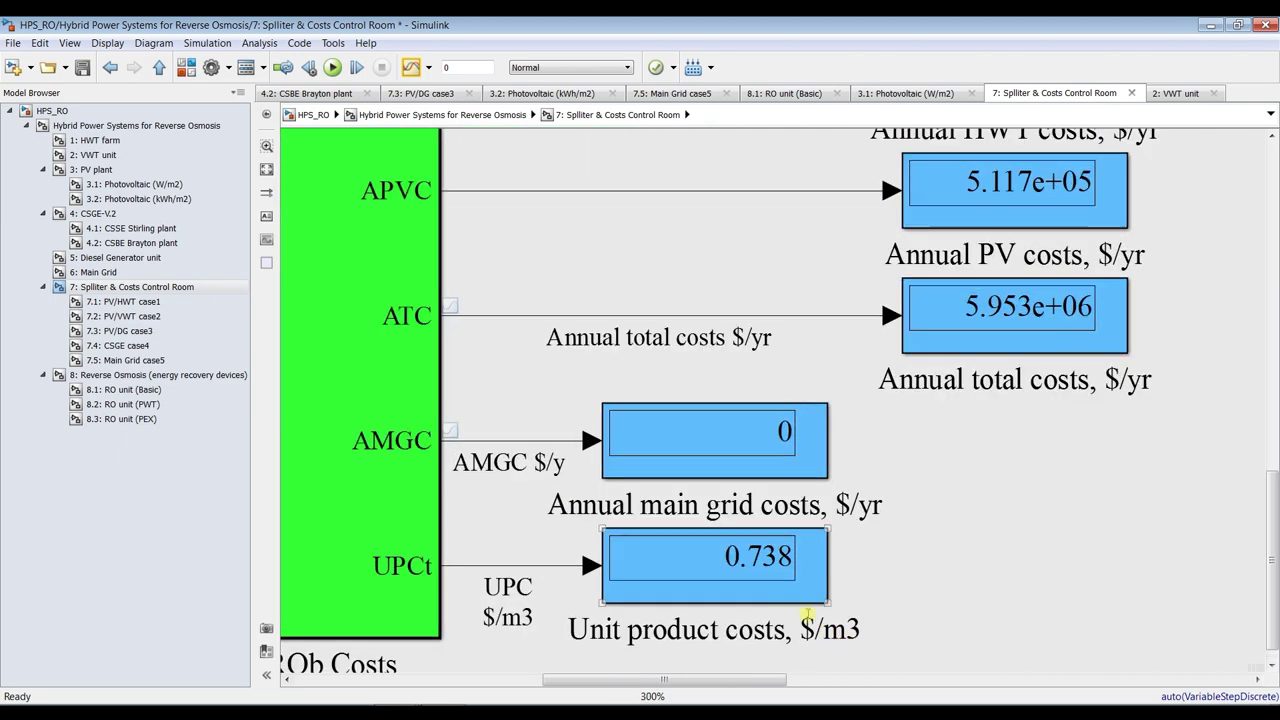
pyautogui.scroll(1, 786, 600)
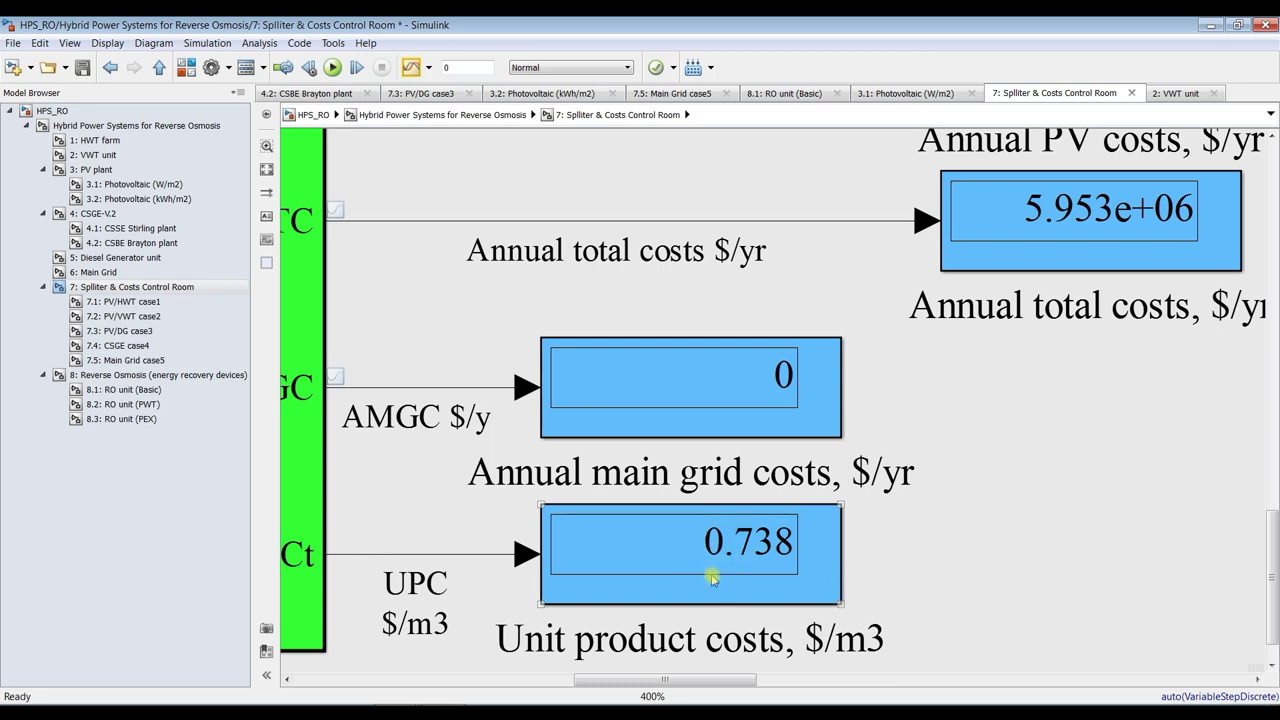
# Step: Set the load condition of the 7: Spliiter & Costs Control Room block to CSGE Load and accept the parameters
pyautogui.click(54, 112)
pyautogui.click(118, 125)
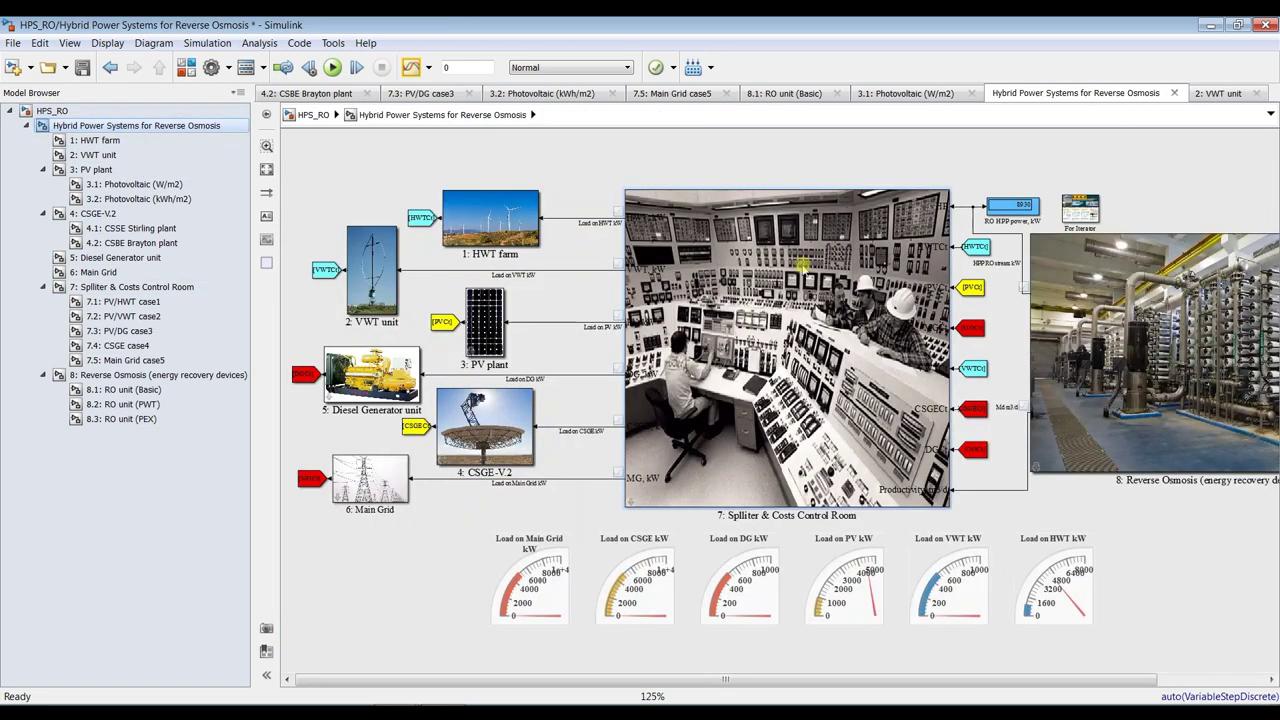
pyautogui.doubleClick(838, 270)
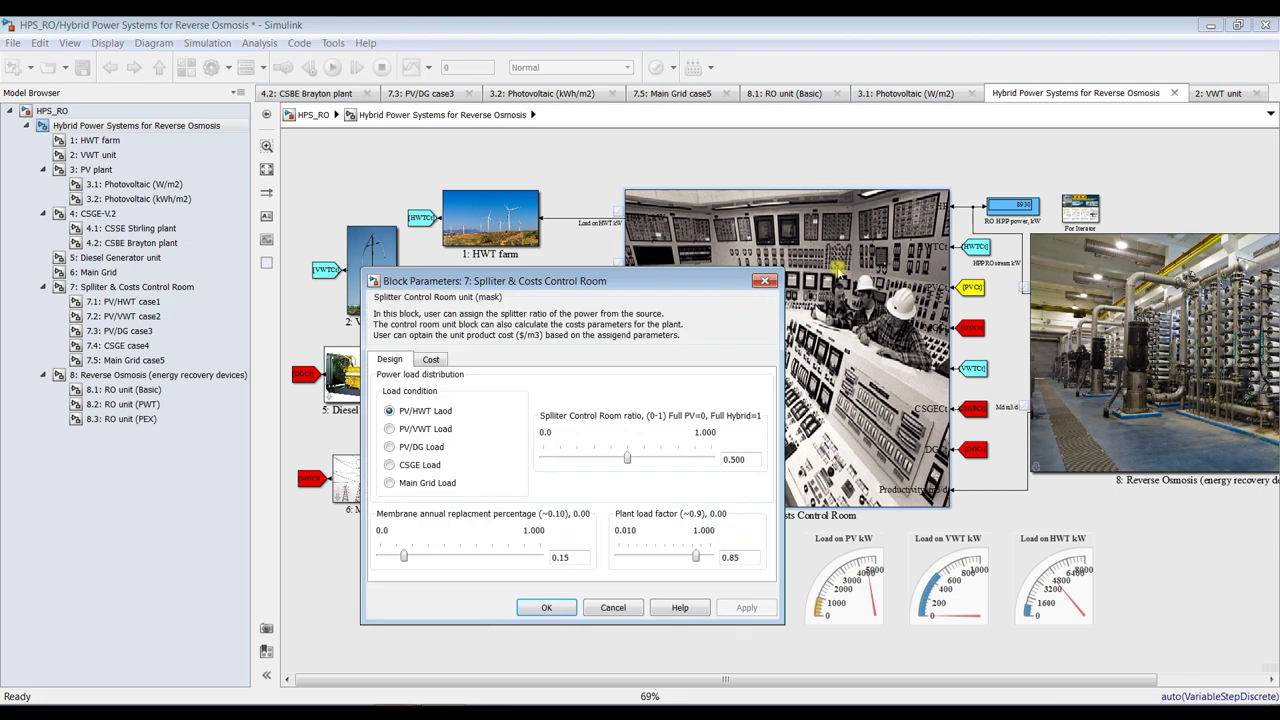
pyautogui.click(406, 468)
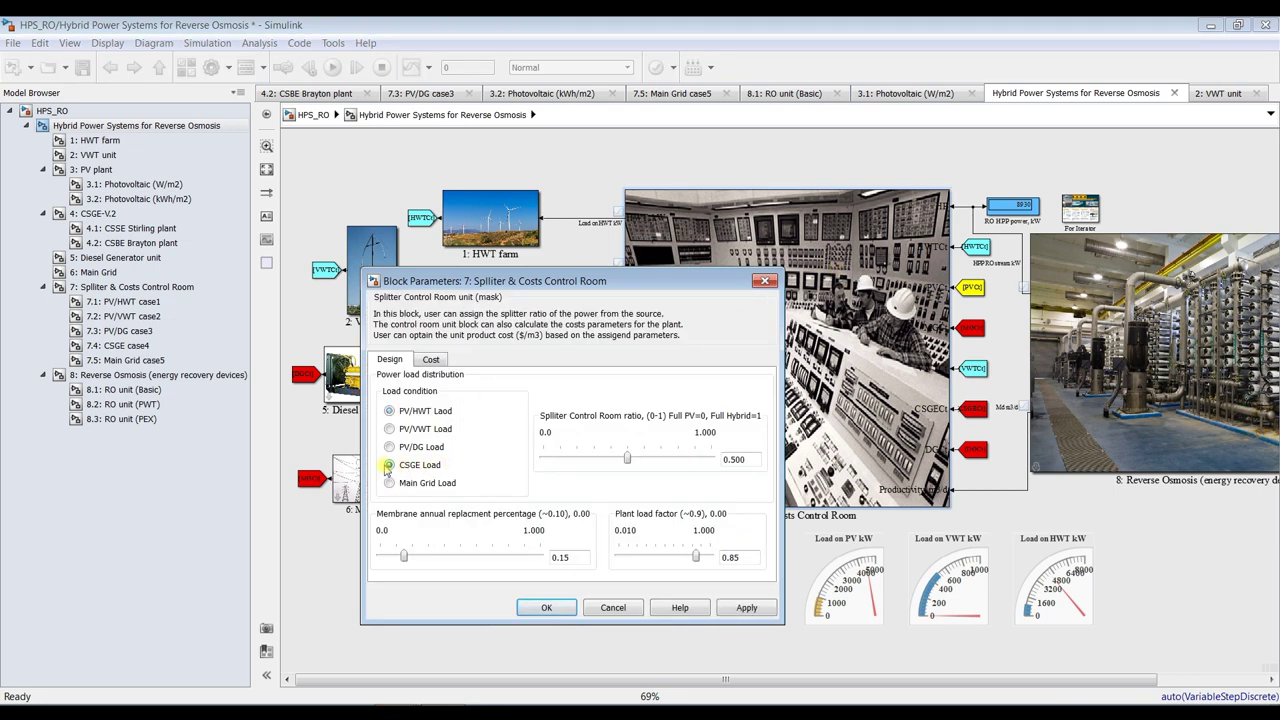
pyautogui.click(746, 607)
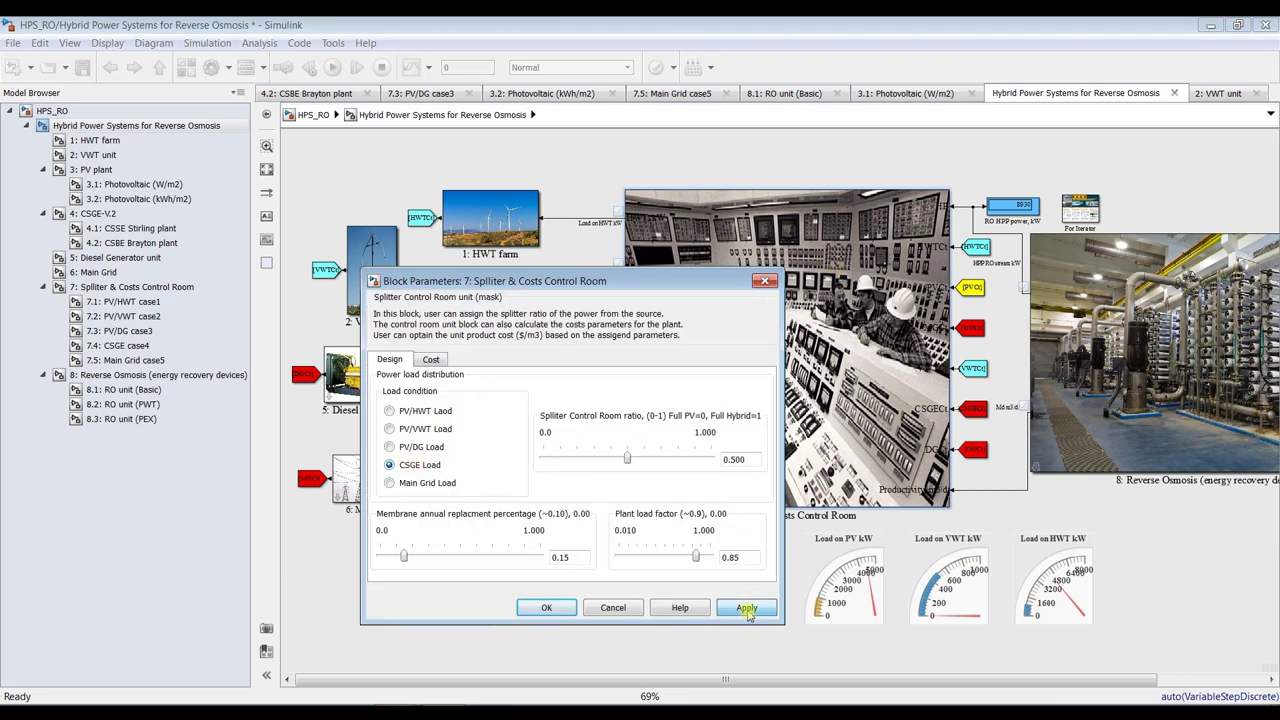
pyautogui.click(546, 607)
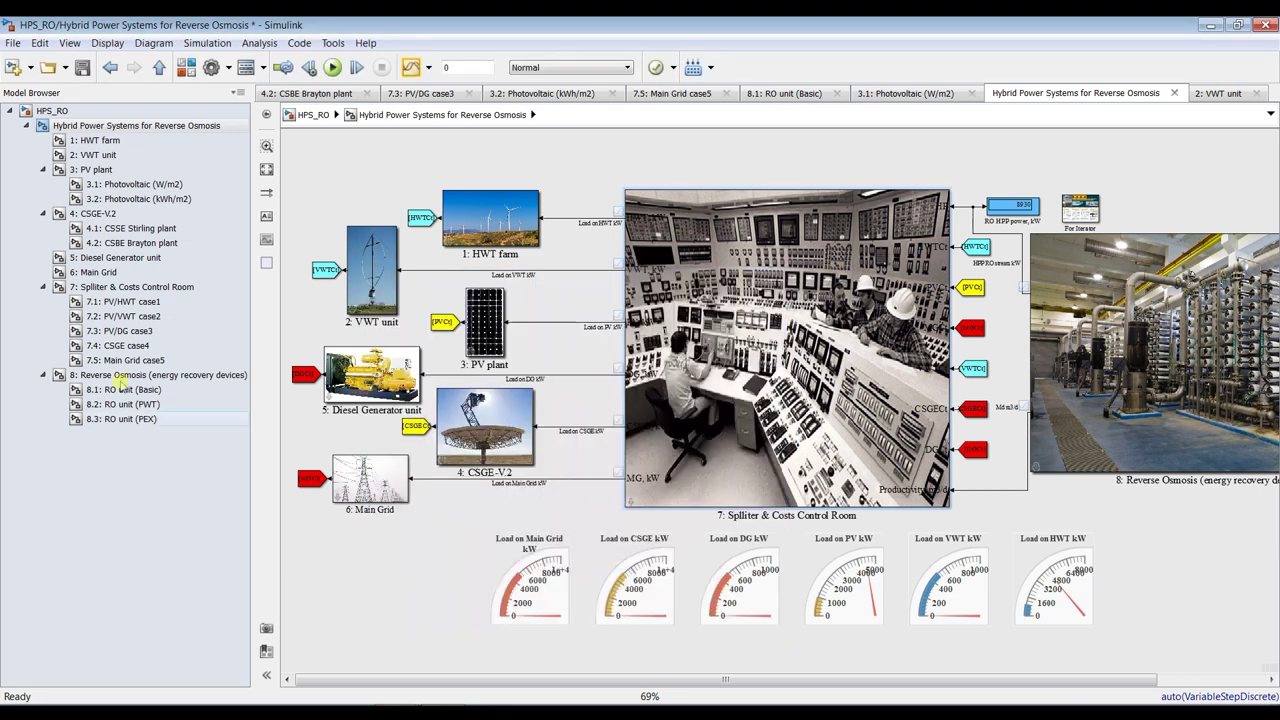
# Step: Return to the Hybrid Power Systems for Reverse Osmosis level and run the simulation for the CSGE load case
pyautogui.click(152, 288)
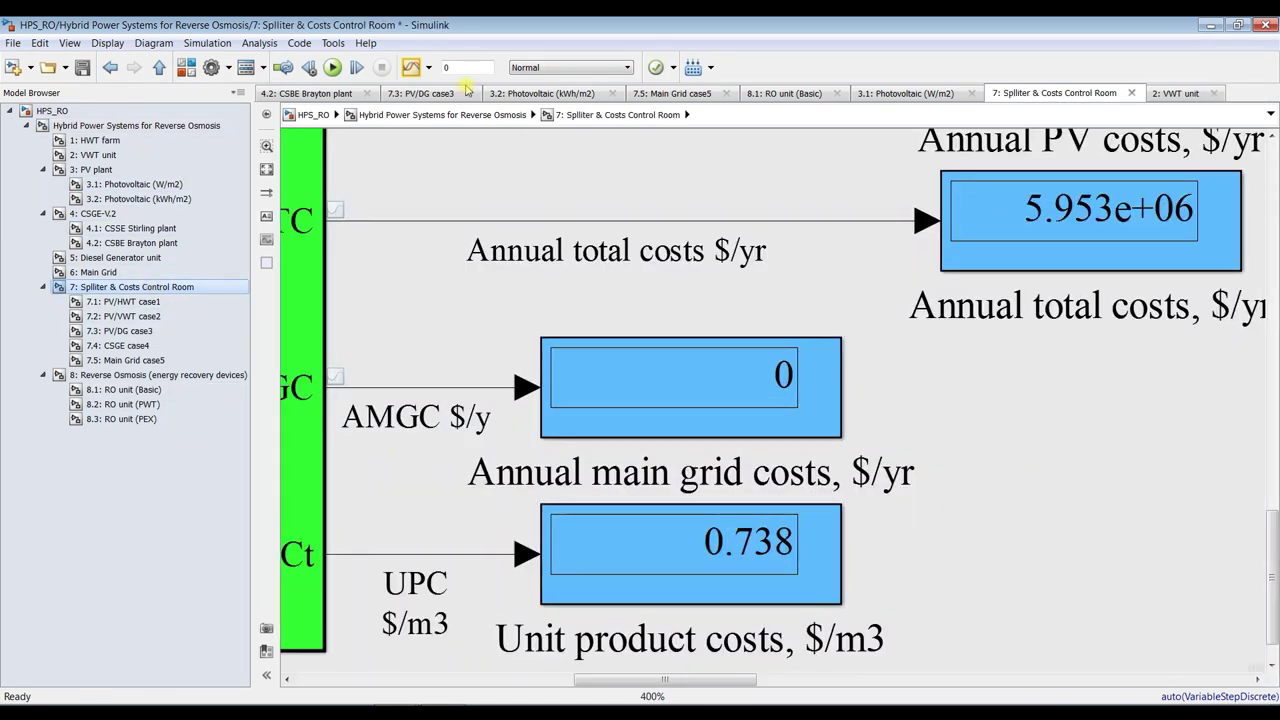
pyautogui.click(97, 127)
pyautogui.click(333, 68)
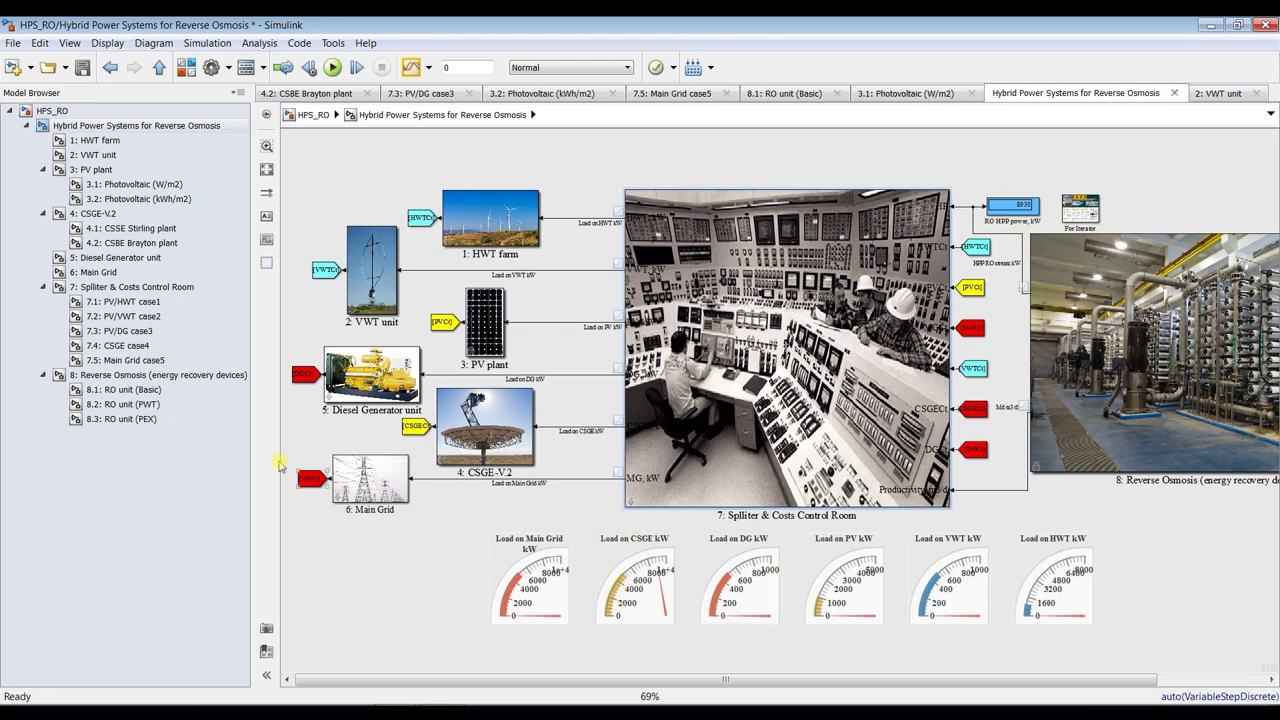
# Step: Open the control room subsystem and examine the CSGE case's annual chemical, labor, HWT, PV and total costs and unit product cost
pyautogui.click(117, 287)
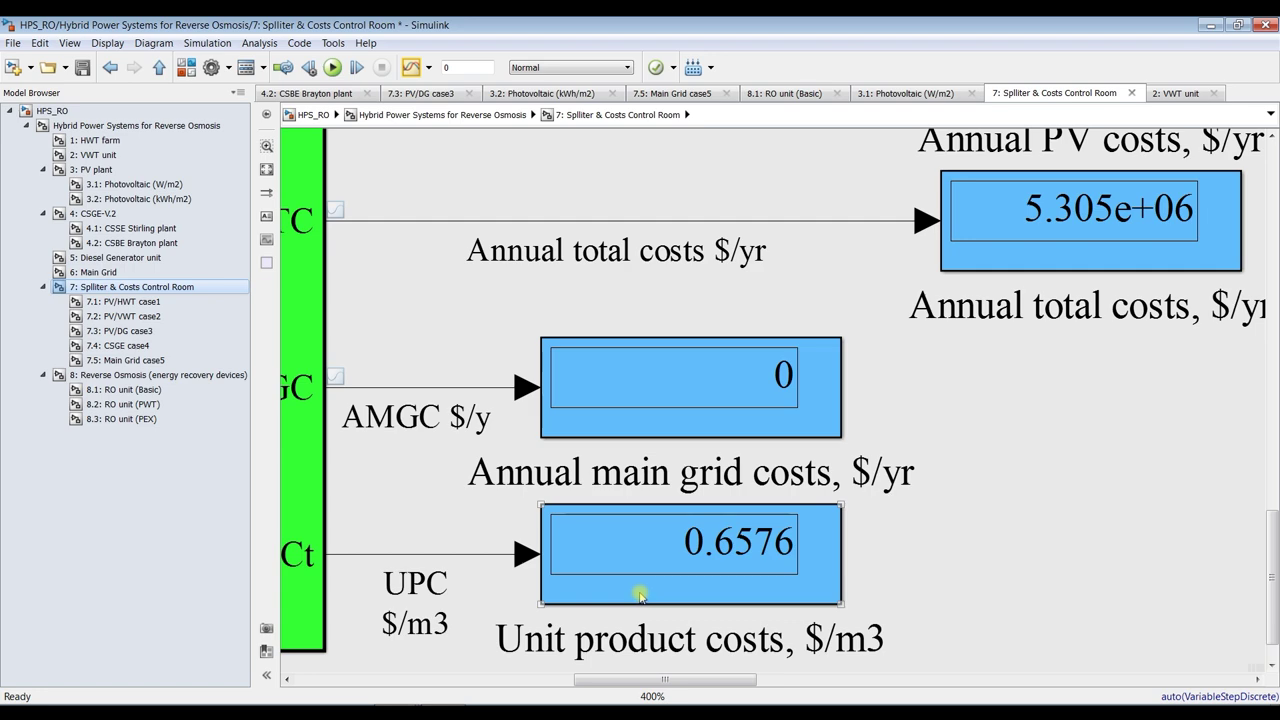
pyautogui.scroll(-3, 706, 521)
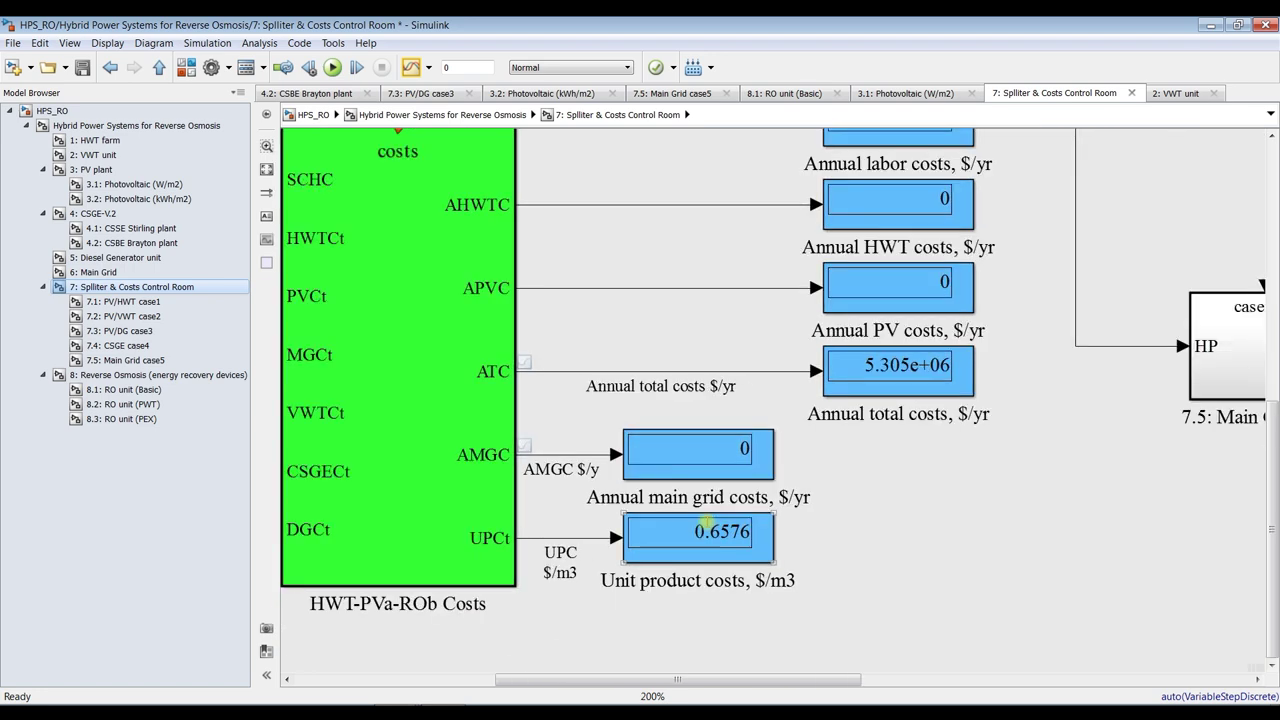
pyautogui.scroll(-1, 683, 435)
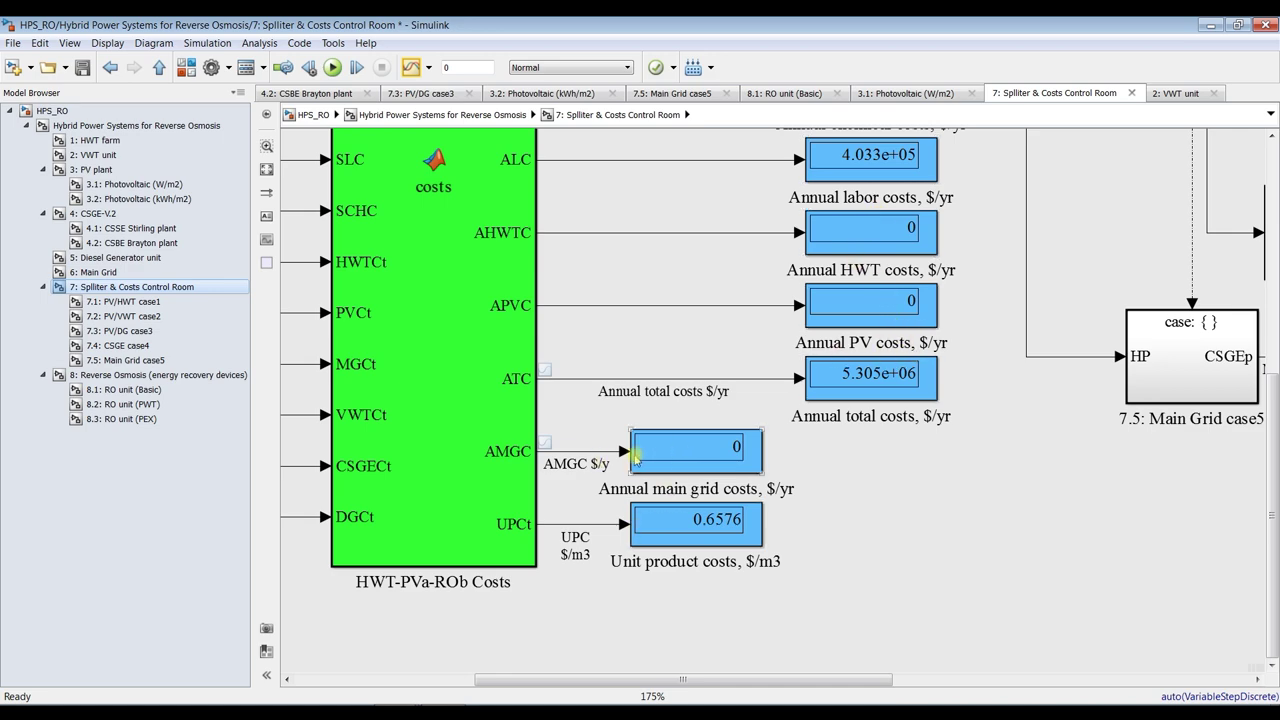
pyautogui.moveTo(1276, 450)
pyautogui.mouseDown()
pyautogui.moveTo(1276, 255)
pyautogui.moveTo(1276, 425)
pyautogui.mouseUp()
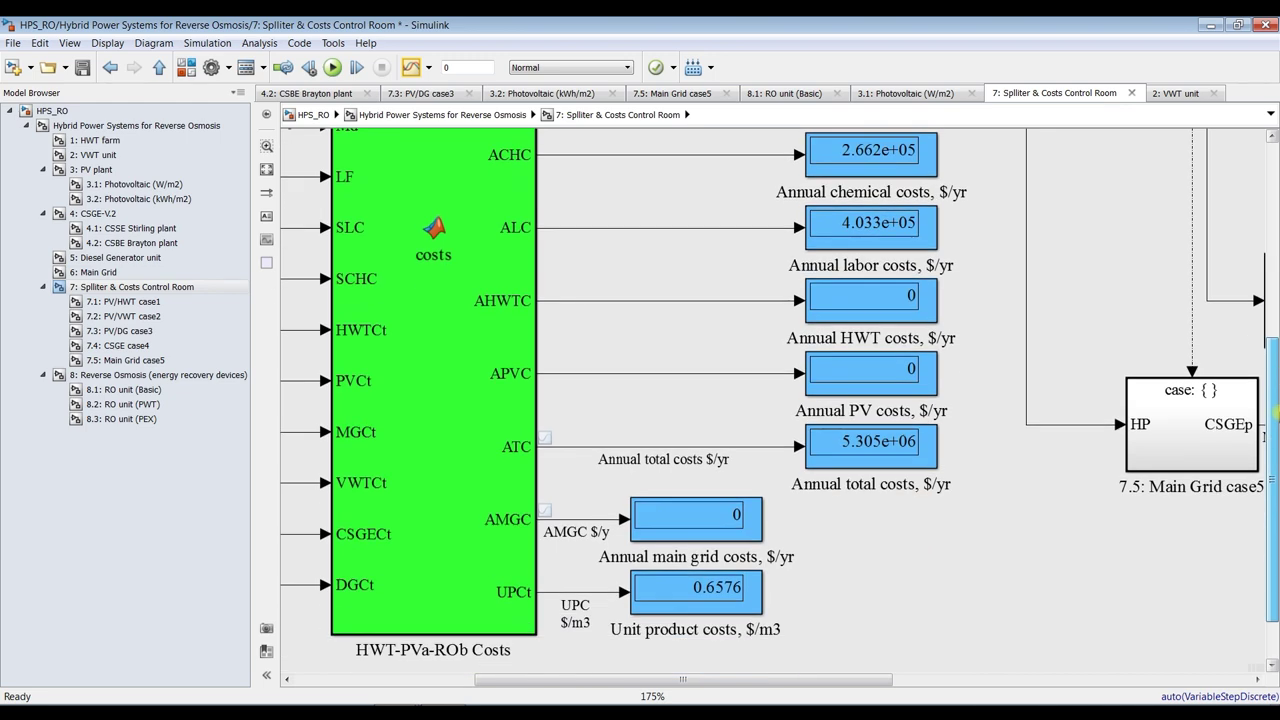
# Step: Review the power load distribution settings of the 7: Spliiter & Costs Control Room block at the top-level system and accept them
pyautogui.click(105, 126)
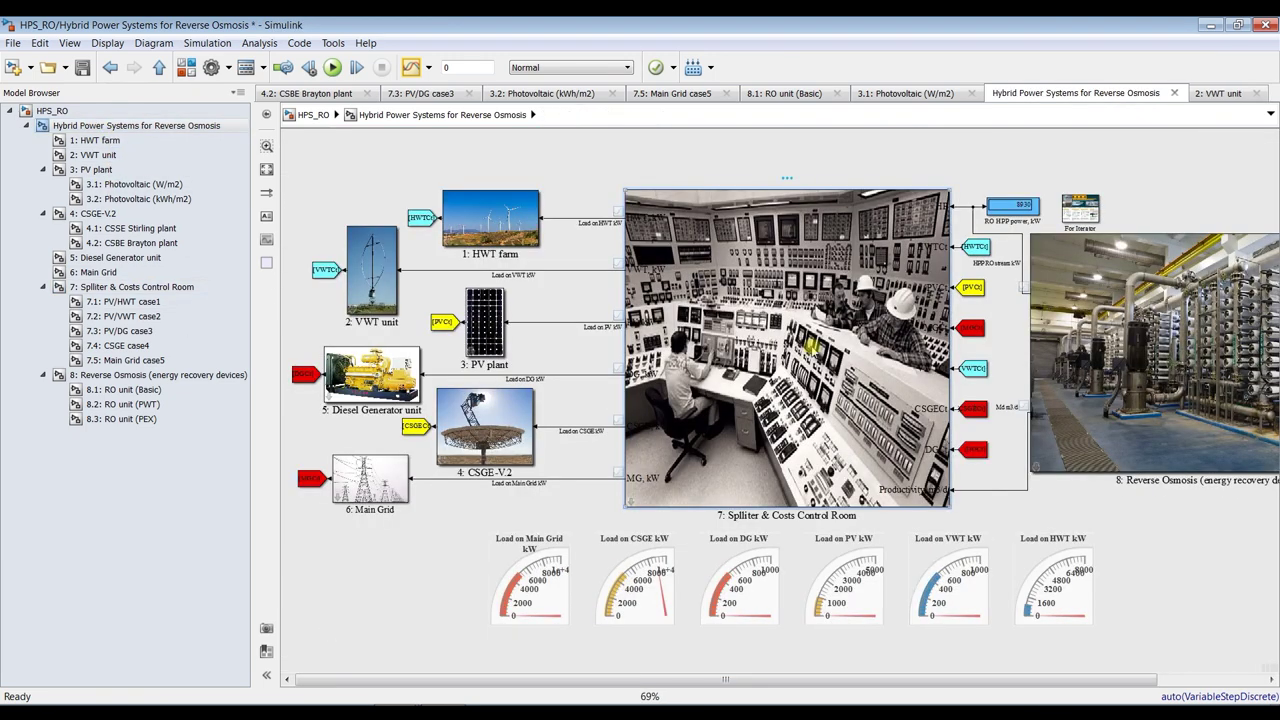
pyautogui.doubleClick(806, 342)
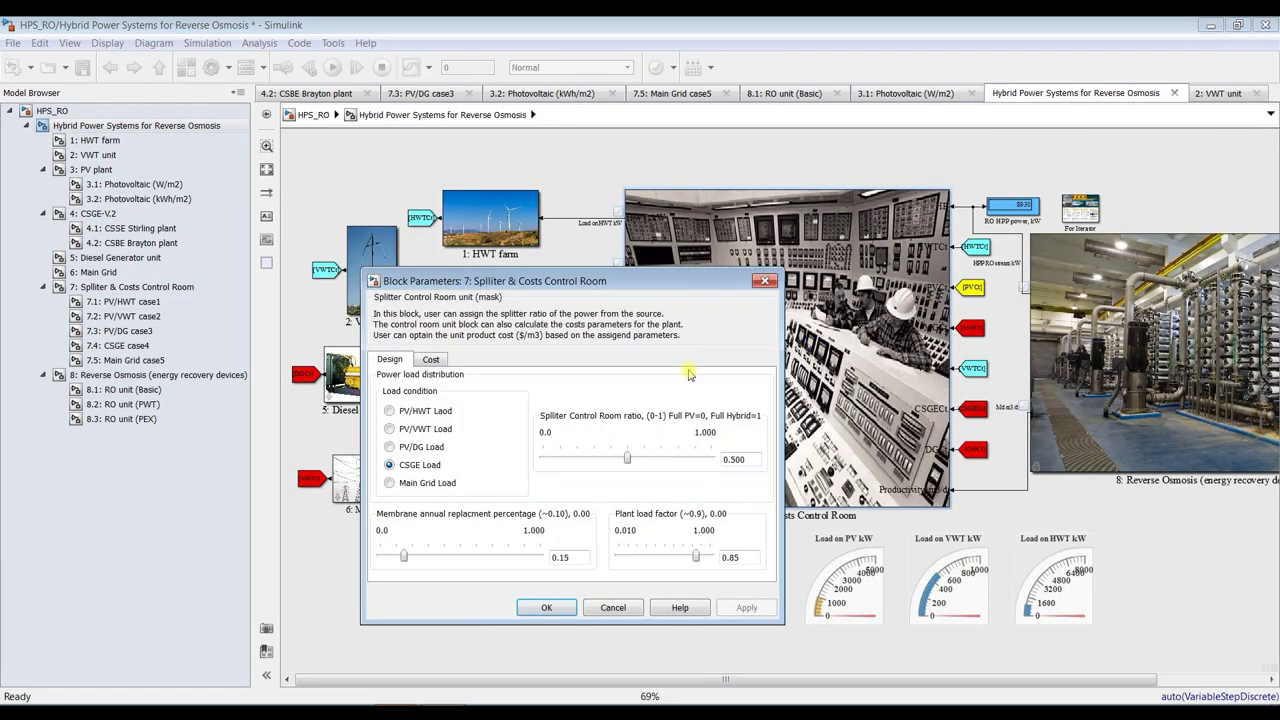
pyautogui.click(546, 608)
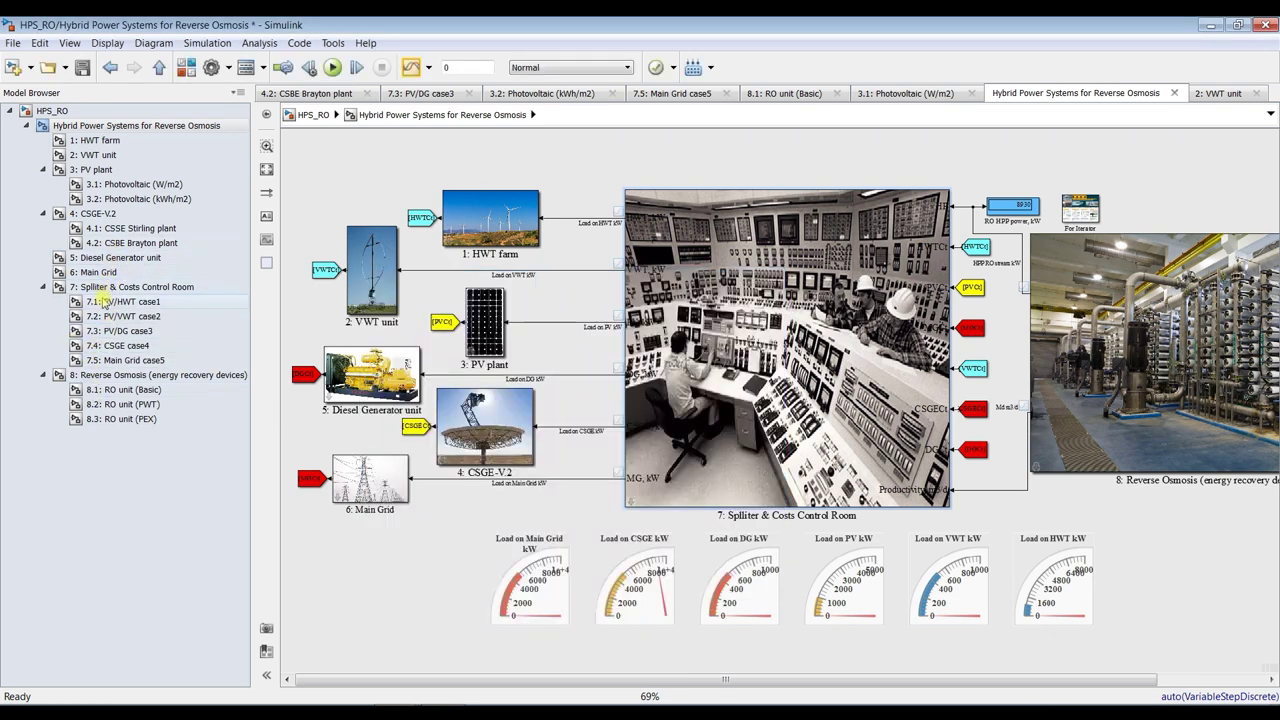
# Step: Open the 4.1: CSSE Stirling plant subsystem and examine its plant area, dish and receiver dimensions, rim angle ratio and focal length
pyautogui.click(104, 214)
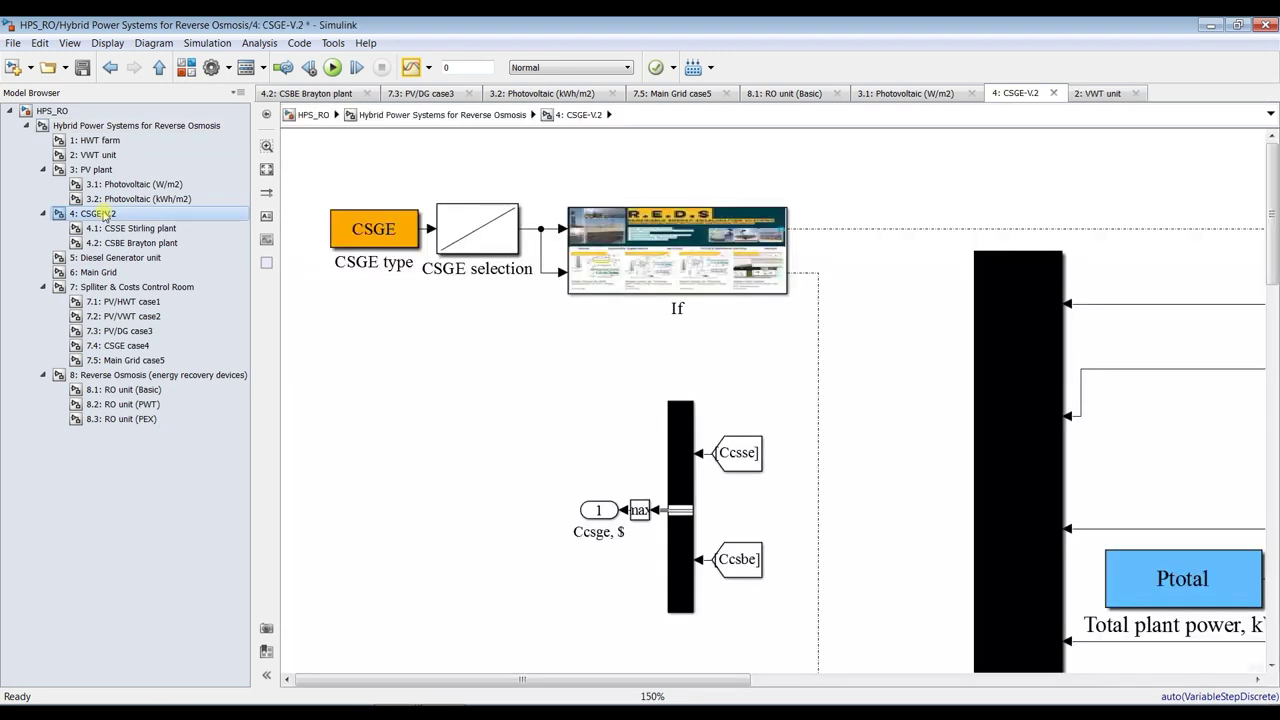
pyautogui.click(129, 229)
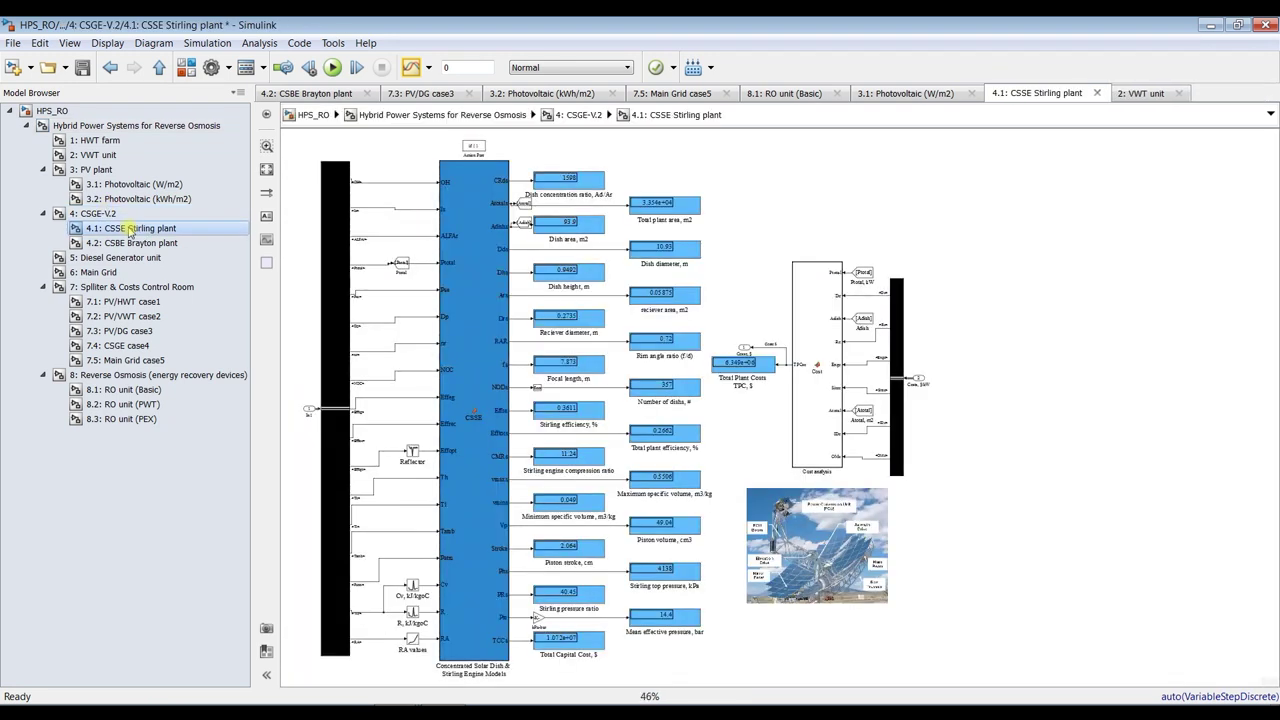
pyautogui.scroll(6, 605, 191)
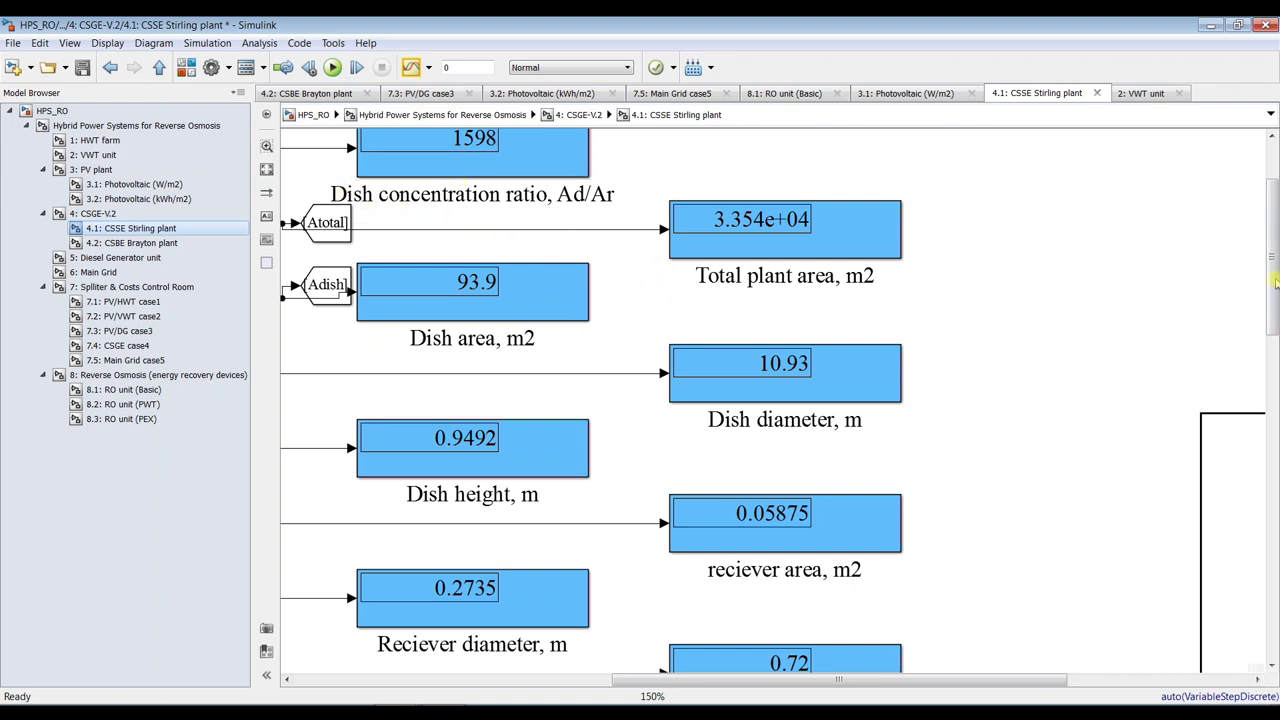
pyautogui.moveTo(1272, 266); pyautogui.dragTo(1272, 306)
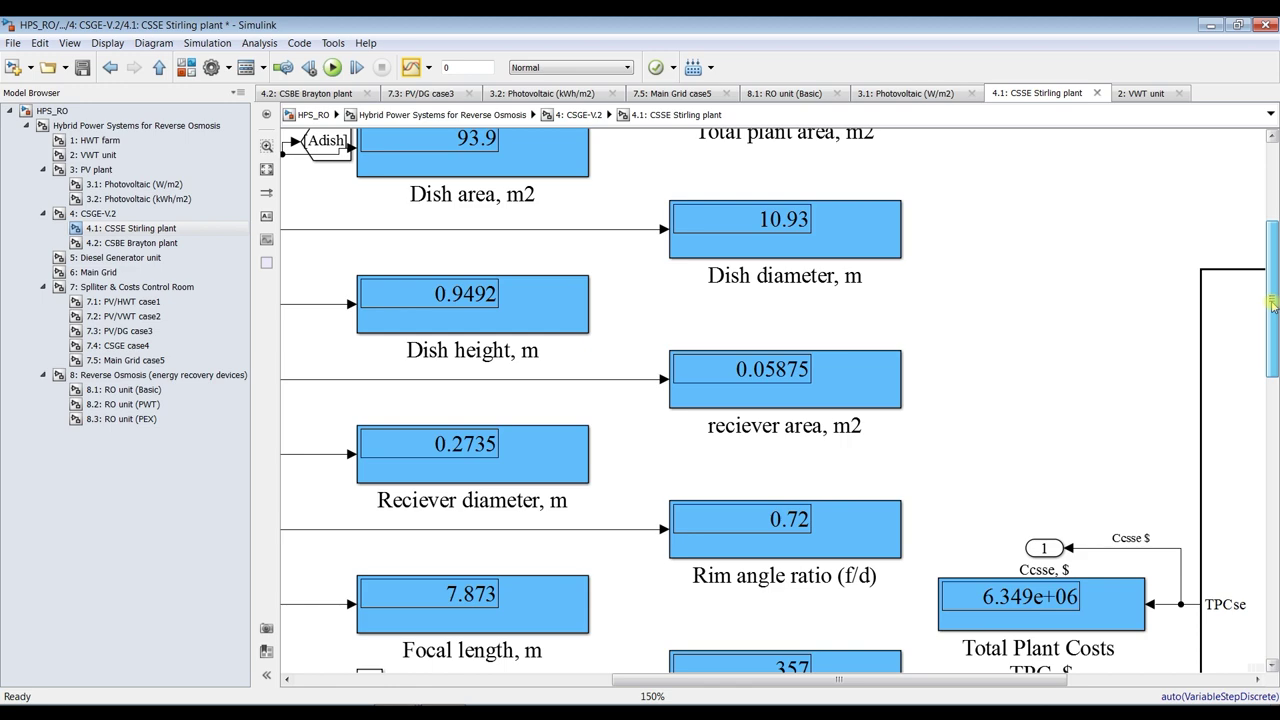
pyautogui.click(506, 345)
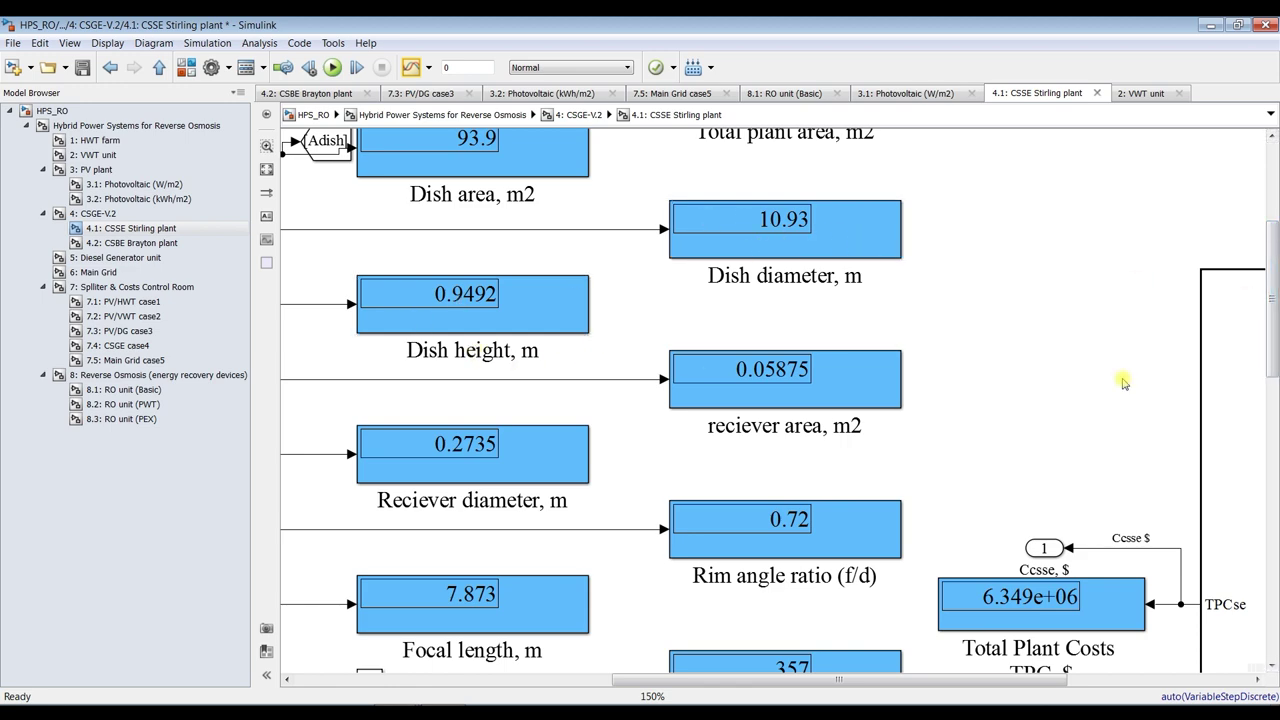
# Step: Examine the Stirling plant's efficiencies, compression ratio, specific volumes, piston data, pressures and total capital cost
pyautogui.moveTo(1276, 314); pyautogui.dragTo(1274, 512)
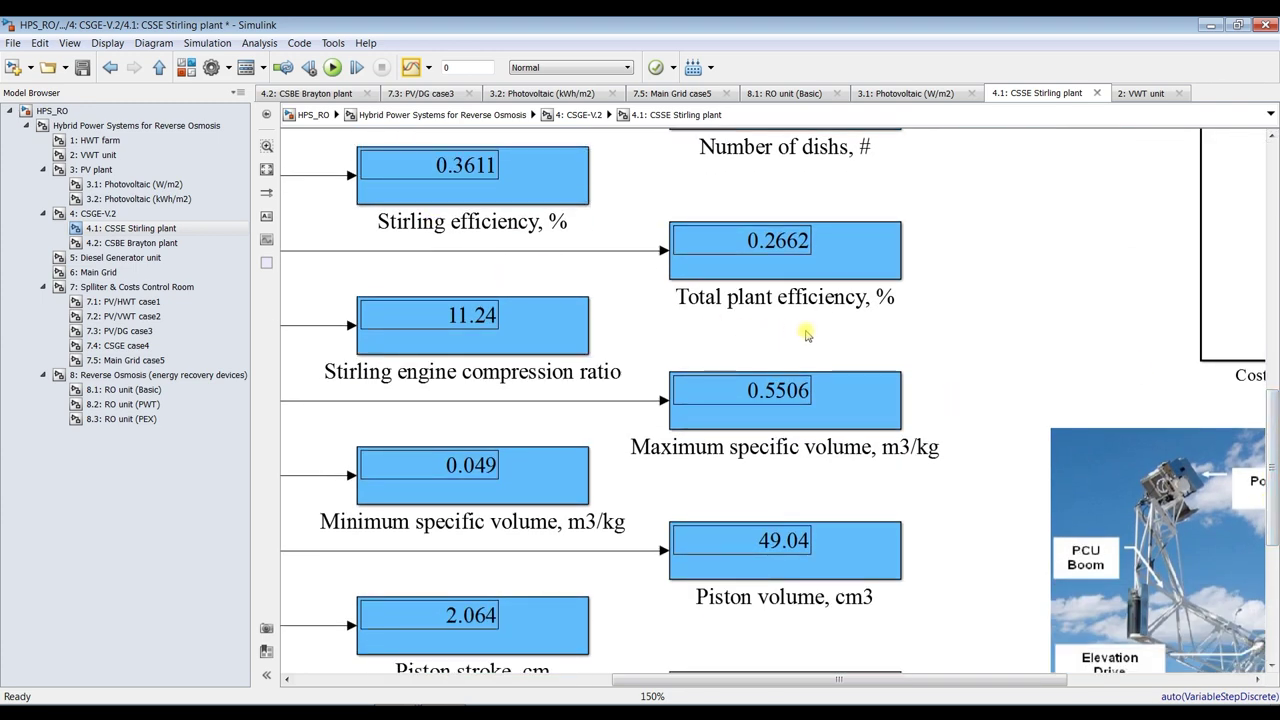
pyautogui.click(855, 387)
pyautogui.scroll(-1, 1272, 470)
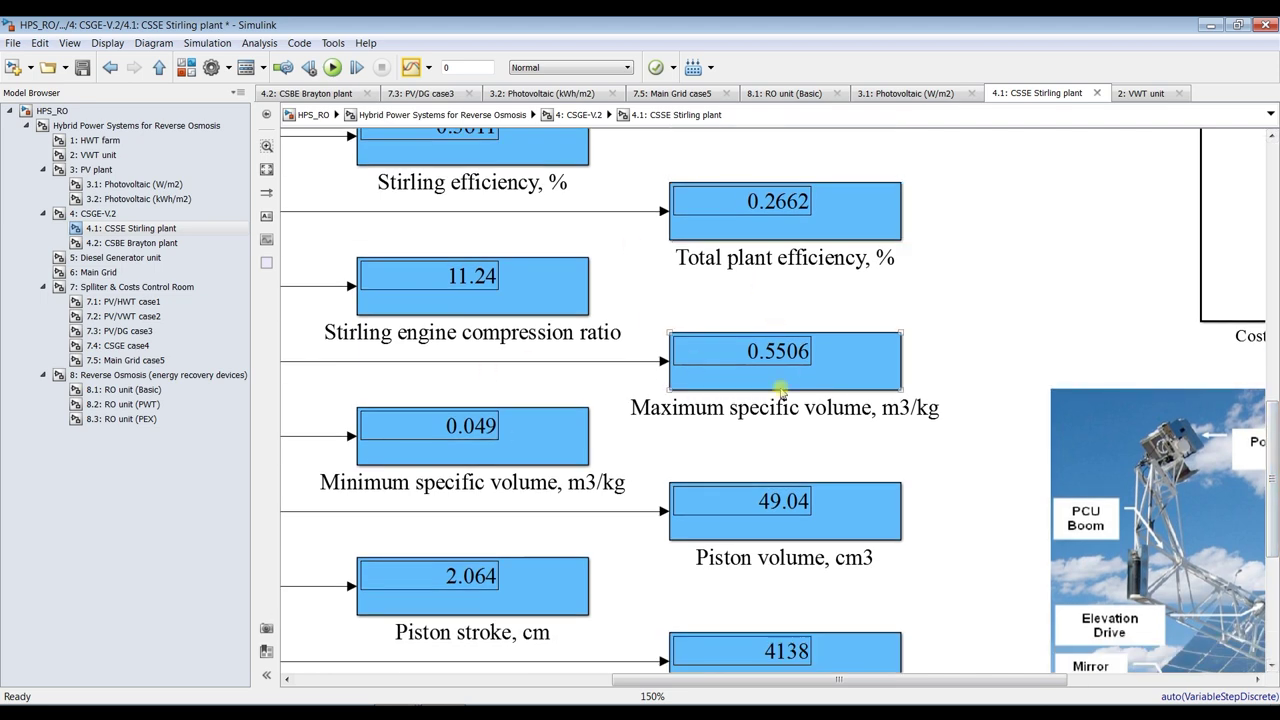
pyautogui.moveTo(1274, 434); pyautogui.dragTo(1275, 530)
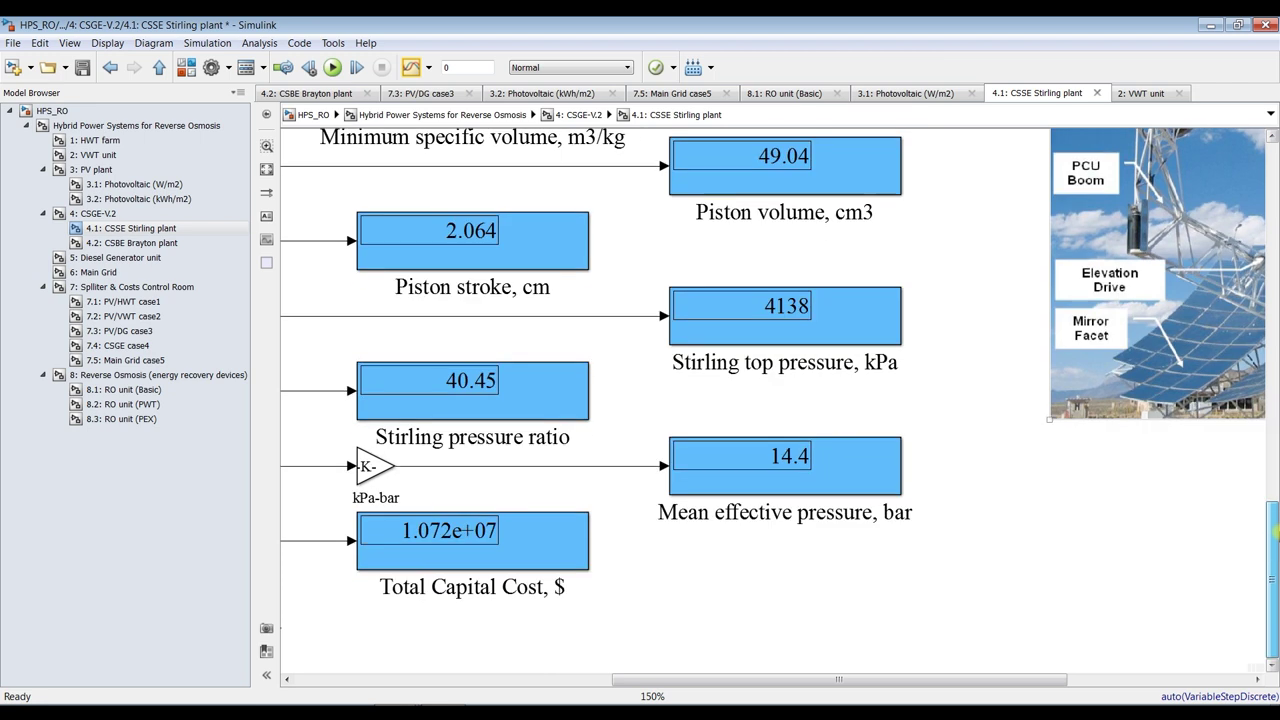
pyautogui.click(828, 319)
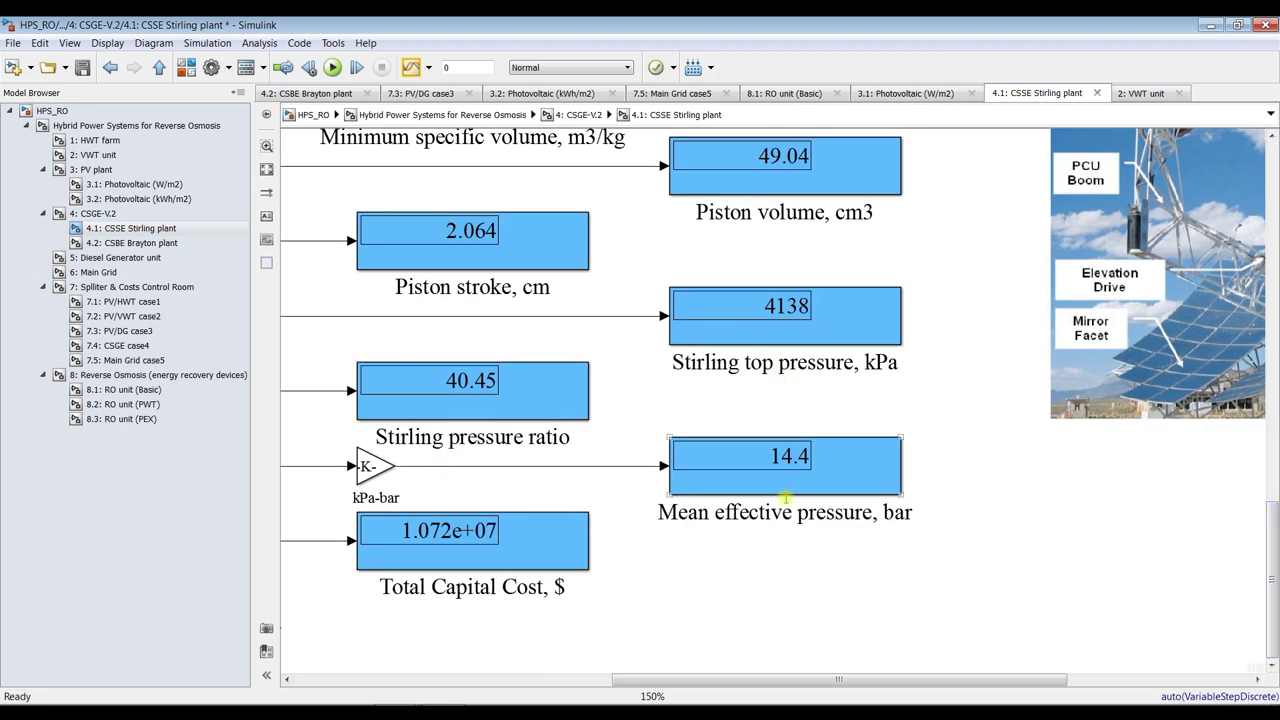
pyautogui.click(430, 617)
# Step: Set the control room block's load condition to PV/DG Load, lower its splitter ratio and accept the parameters
pyautogui.click(52, 110)
pyautogui.click(108, 126)
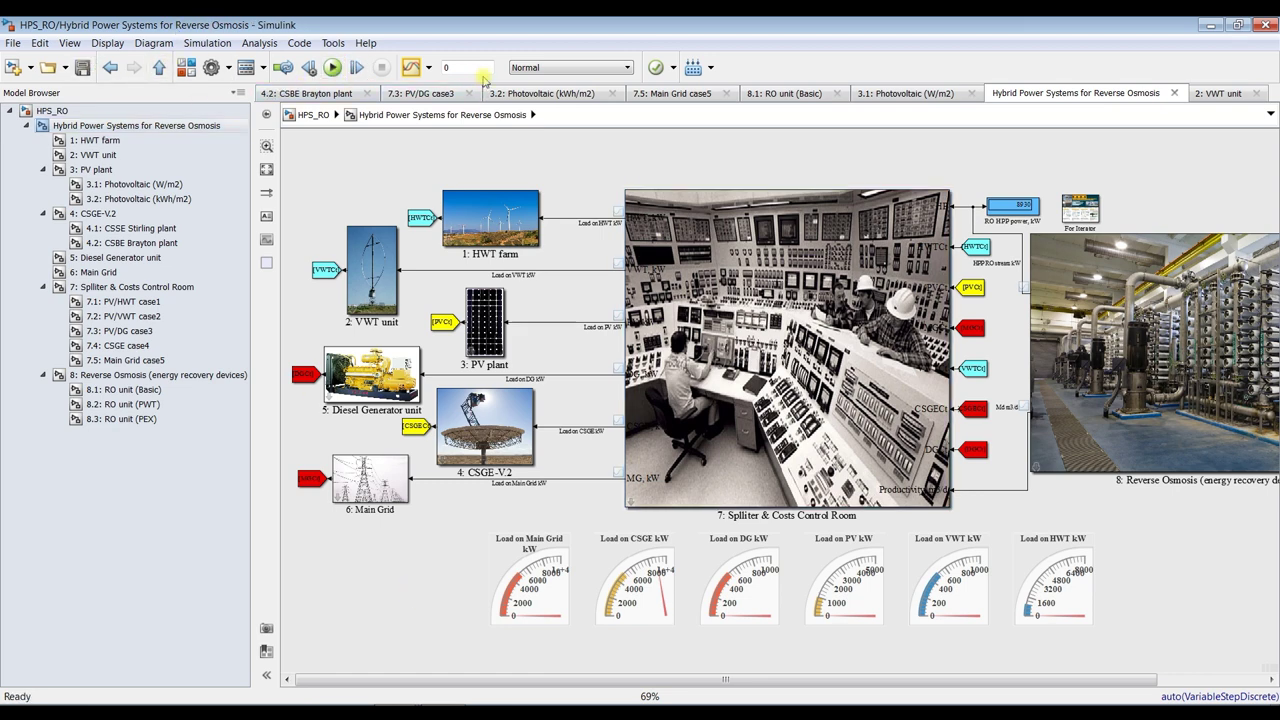
pyautogui.doubleClick(695, 257)
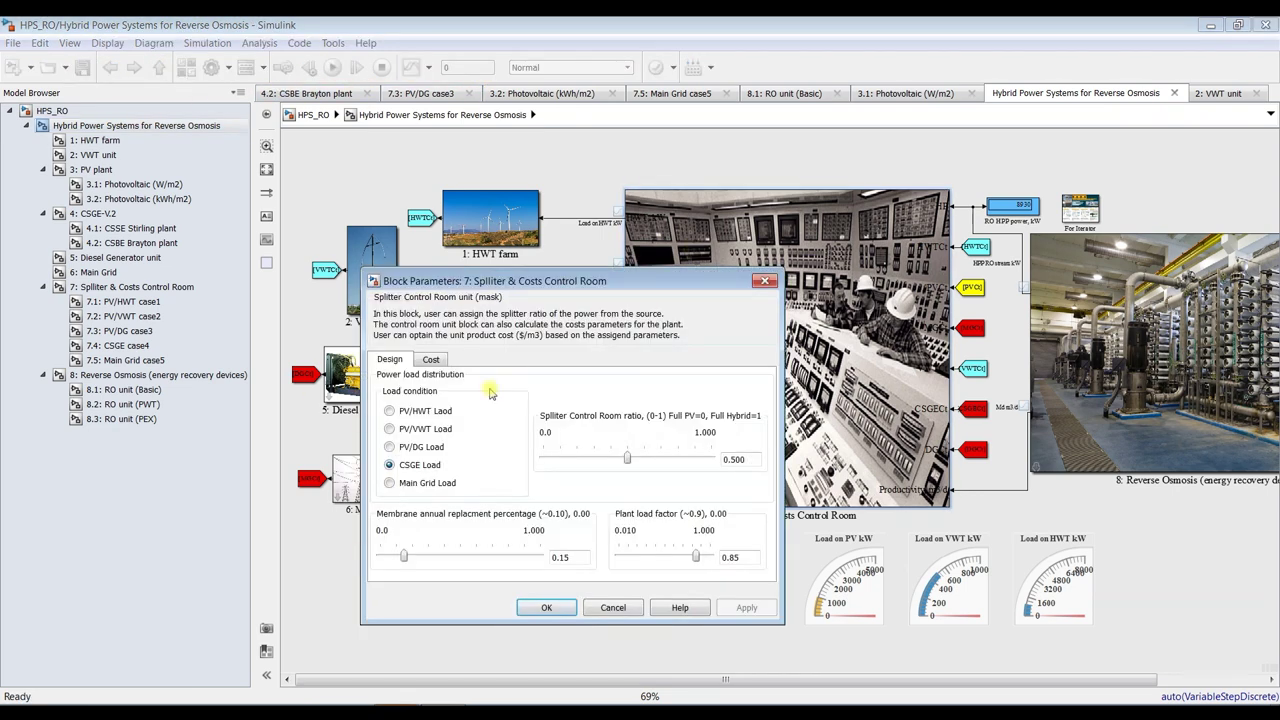
pyautogui.click(401, 449)
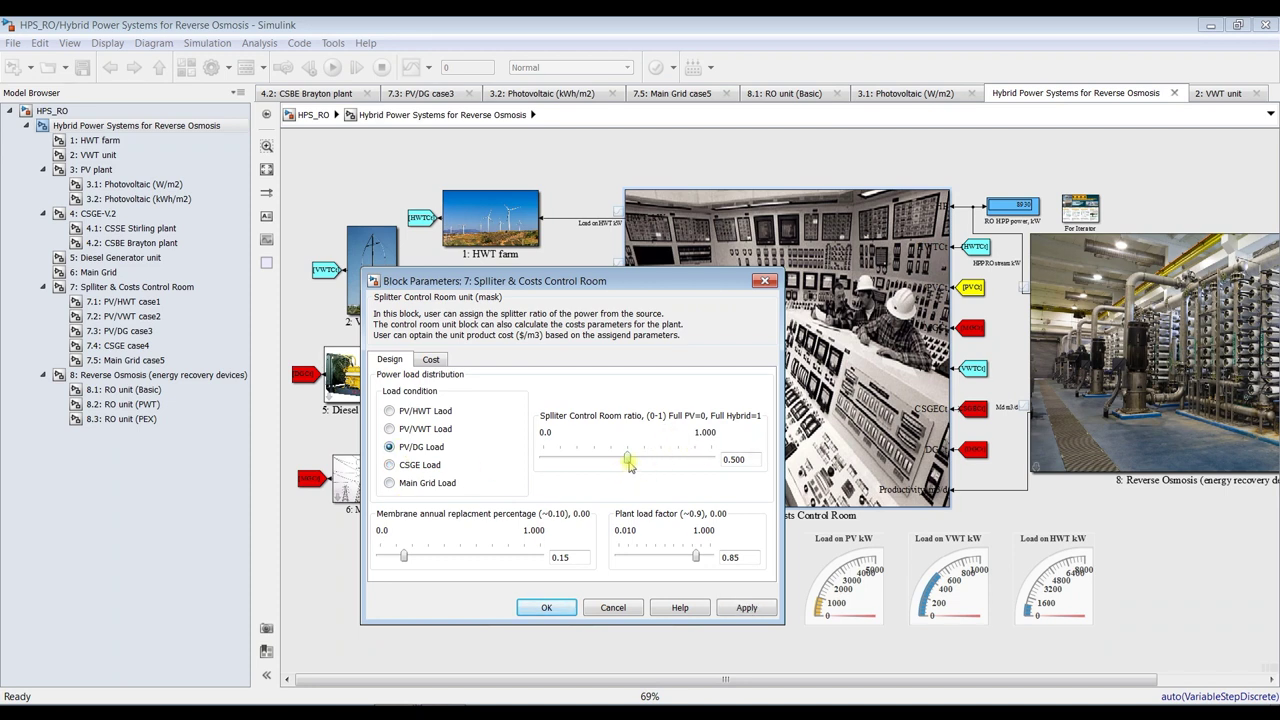
pyautogui.moveTo(627, 460); pyautogui.dragTo(565, 462)
pyautogui.click(737, 613)
pyautogui.click(740, 612)
pyautogui.click(547, 610)
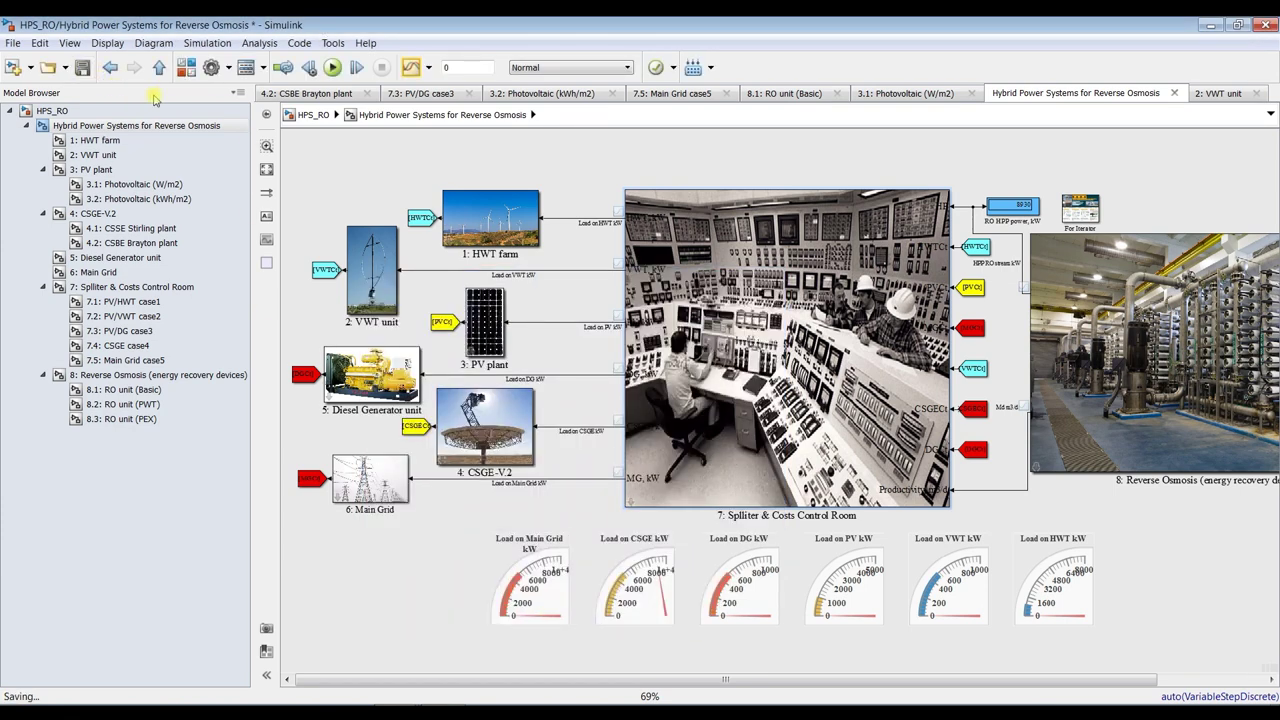
# Step: Run the simulation for the PV/DG load case and open the 5: Diesel Generator unit subsystem
pyautogui.click(332, 67)
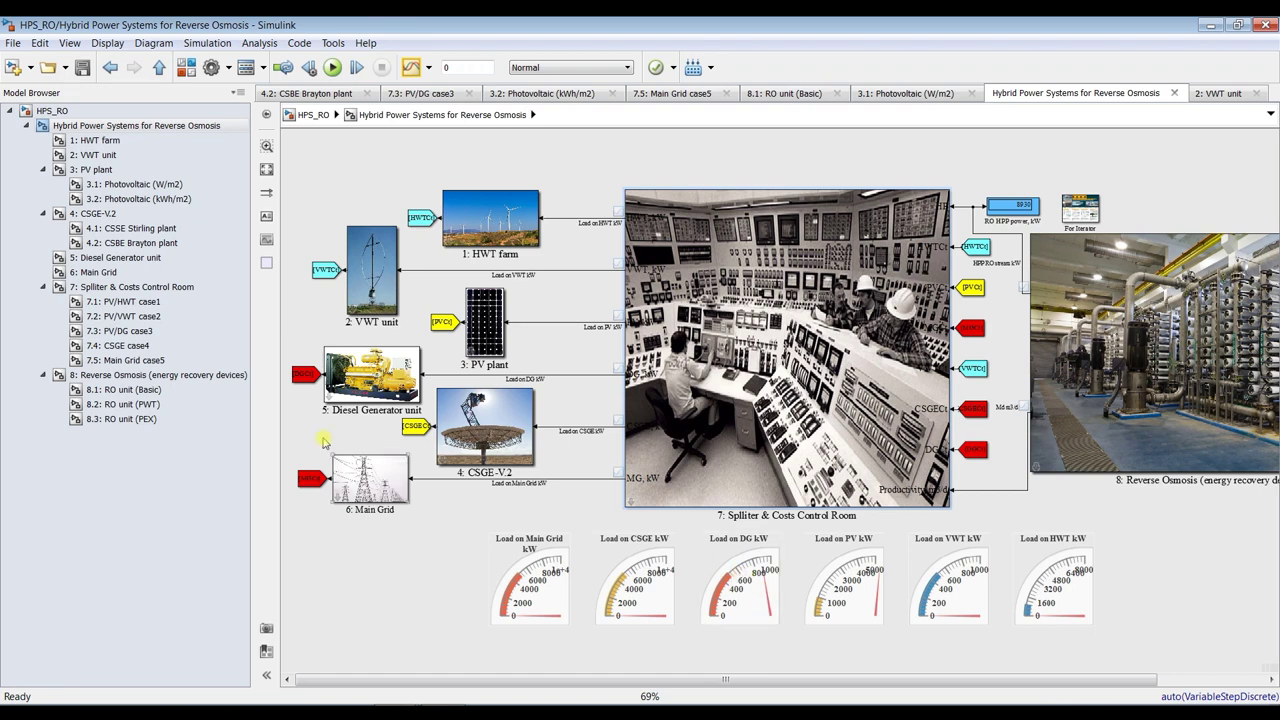
pyautogui.click(100, 257)
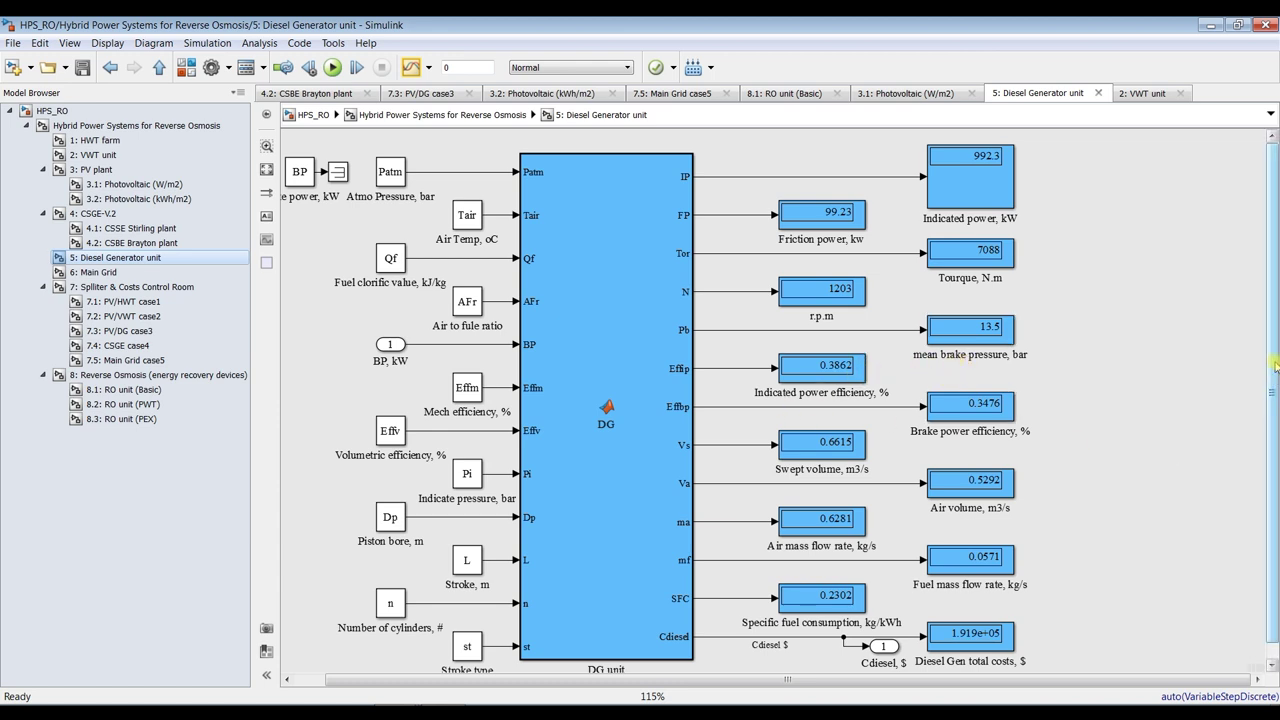
# Step: Examine the diesel generator results, then the annual costs and unit product cost in the 7: Spliiter & Costs Control Room subsystem
pyautogui.scroll(-1, 1276, 366)
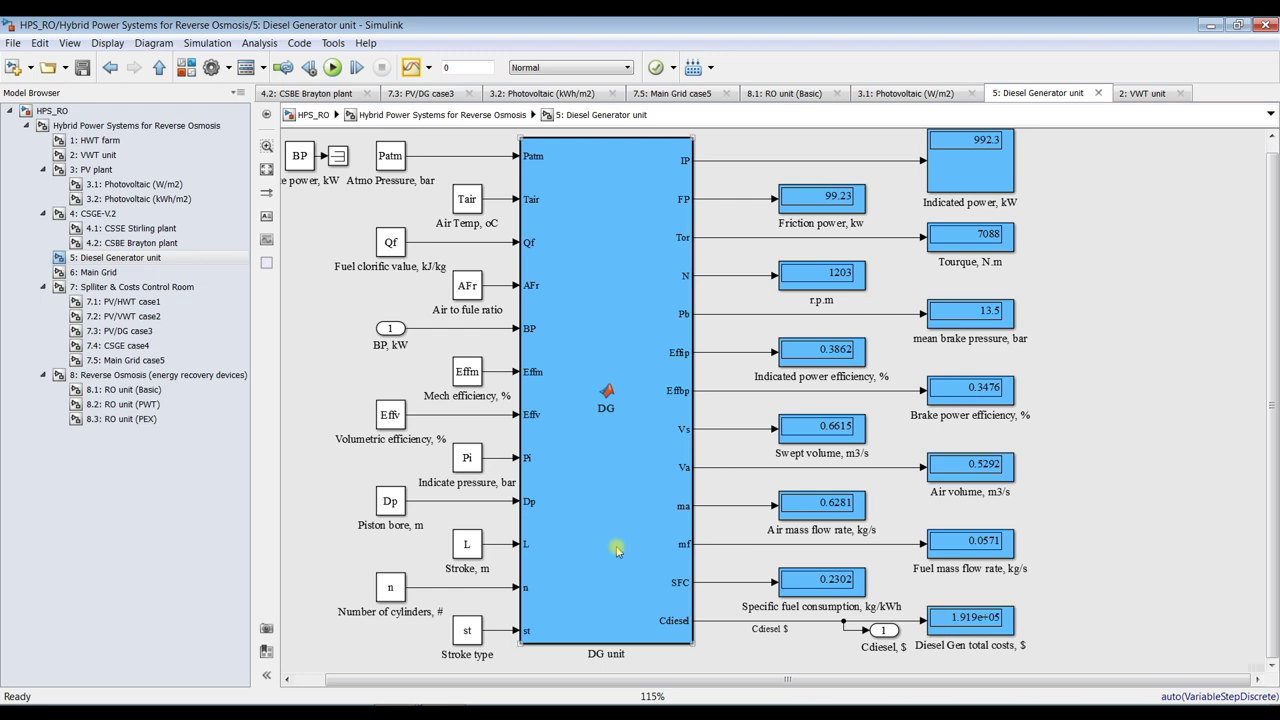
pyautogui.click(115, 287)
pyautogui.scroll(5, 609, 589)
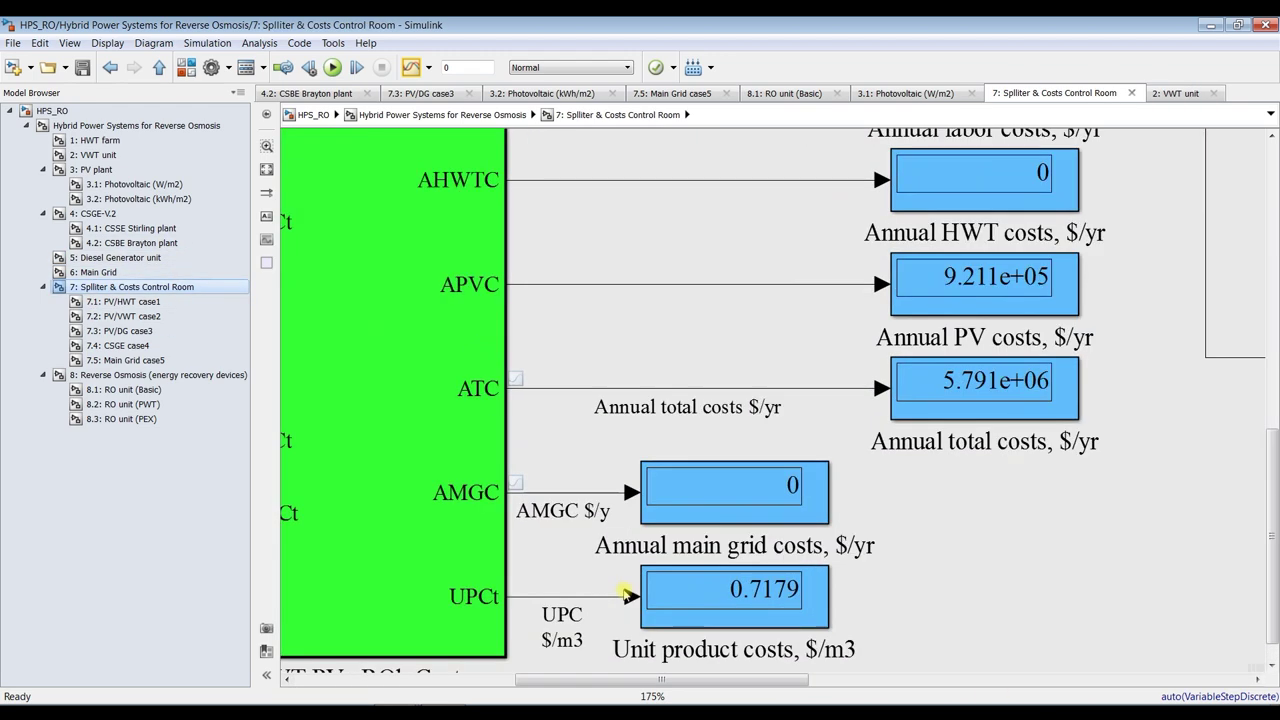
pyautogui.scroll(-3, 800, 570)
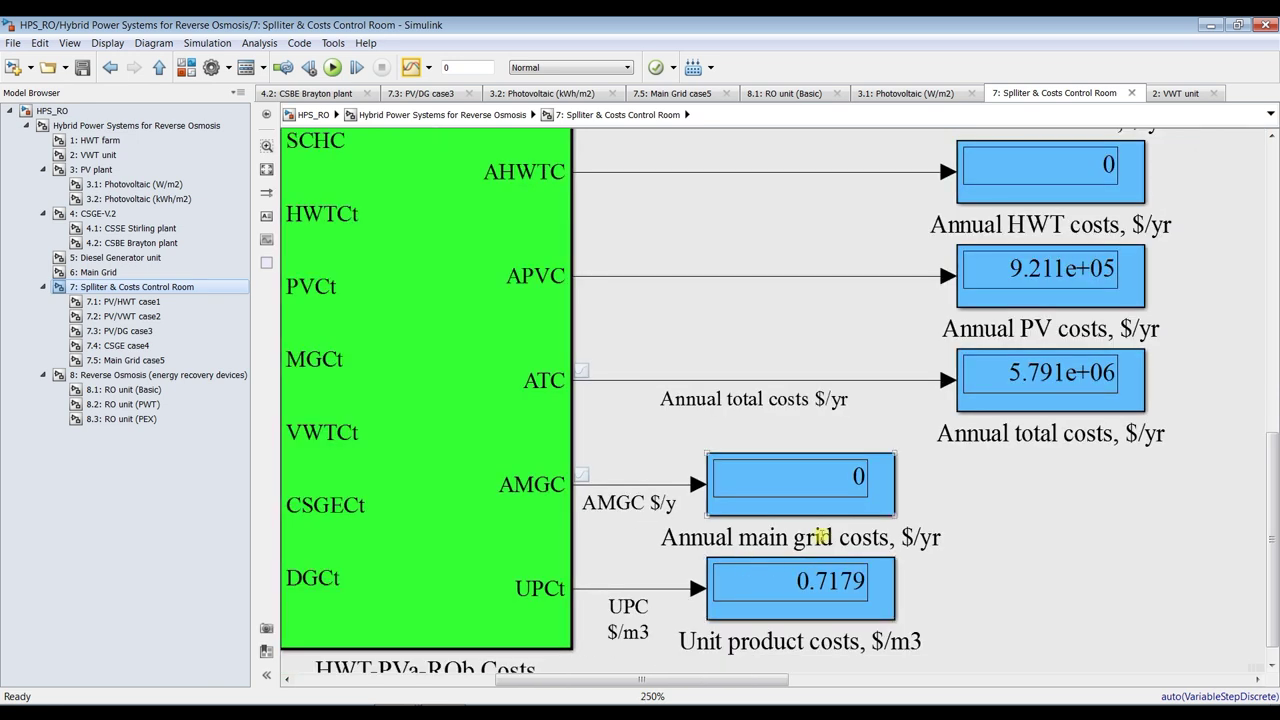
# Step: Save and close the HPS_RO model, and open the dynamic model HPS_RO_dyn.slx from MATLAB's current folder
pyautogui.click(83, 68)
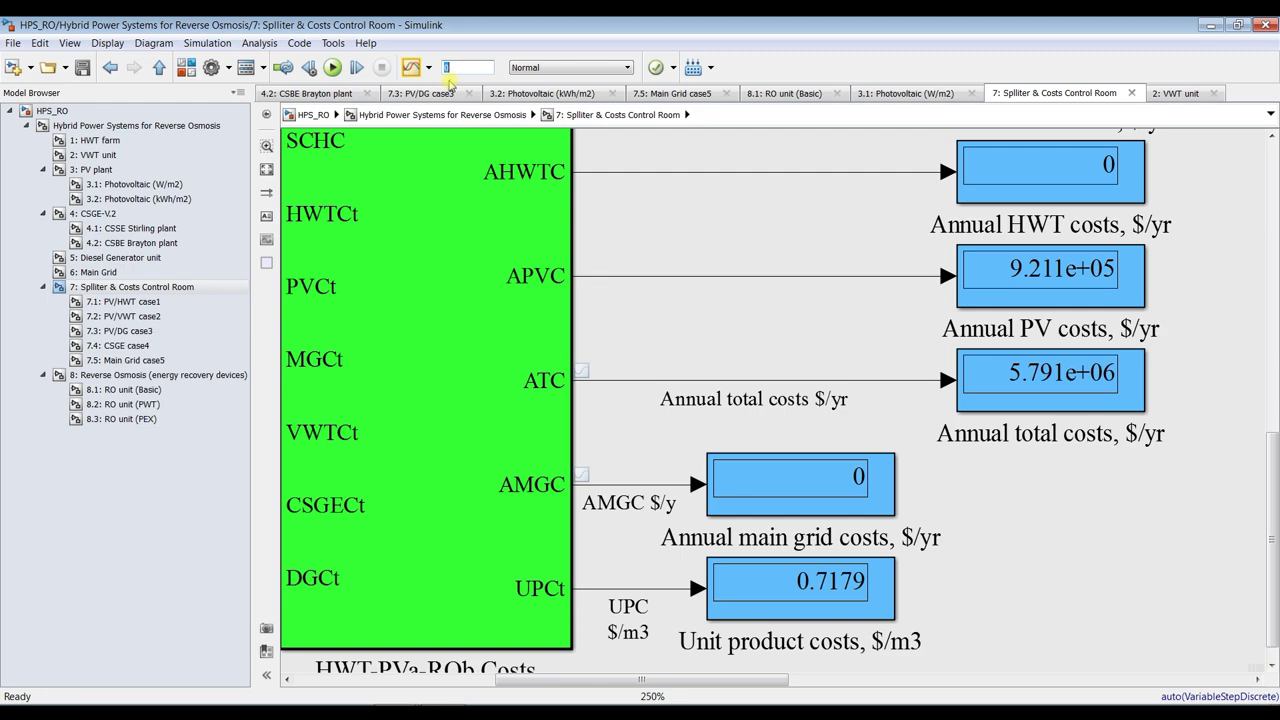
pyautogui.click(60, 125)
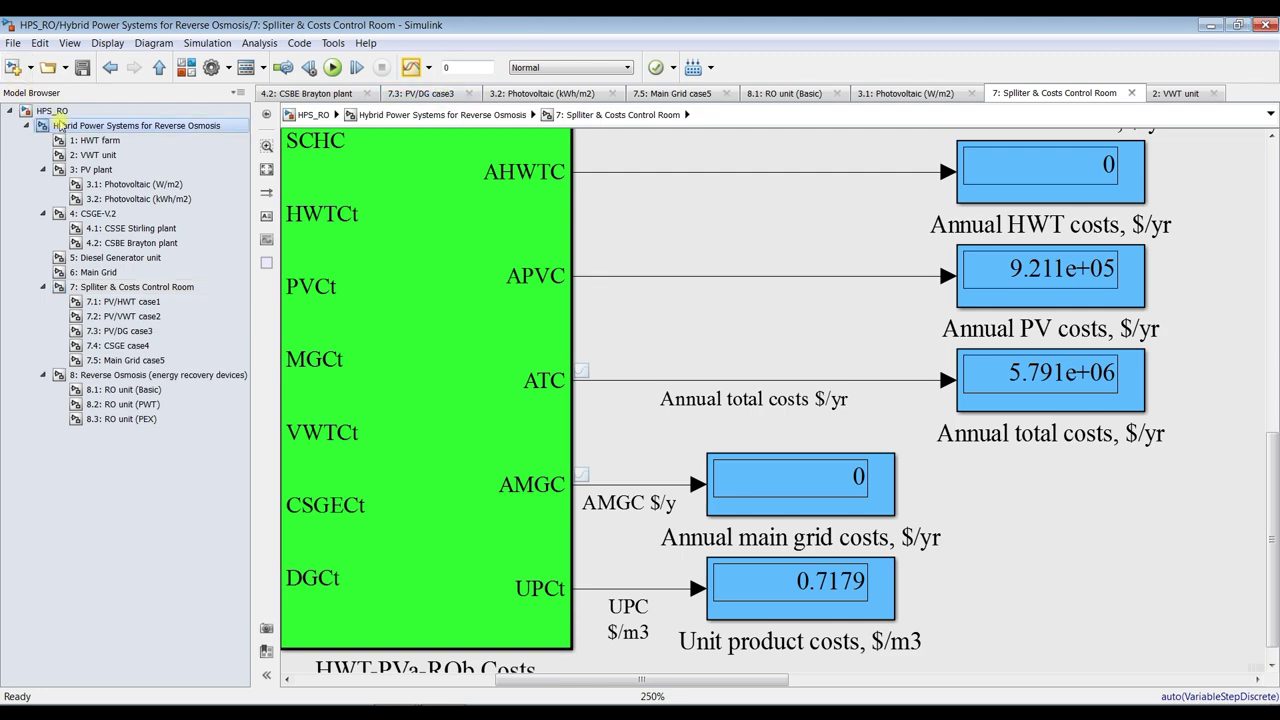
pyautogui.click(1268, 24)
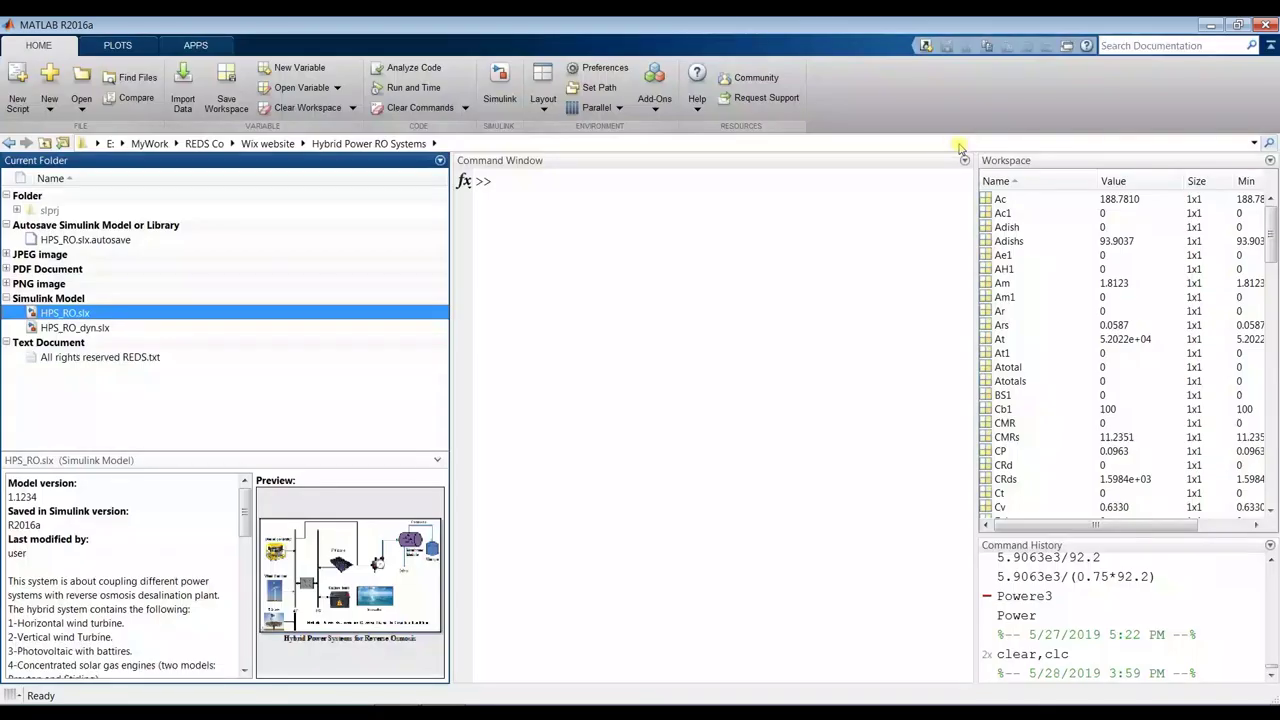
pyautogui.click(66, 328)
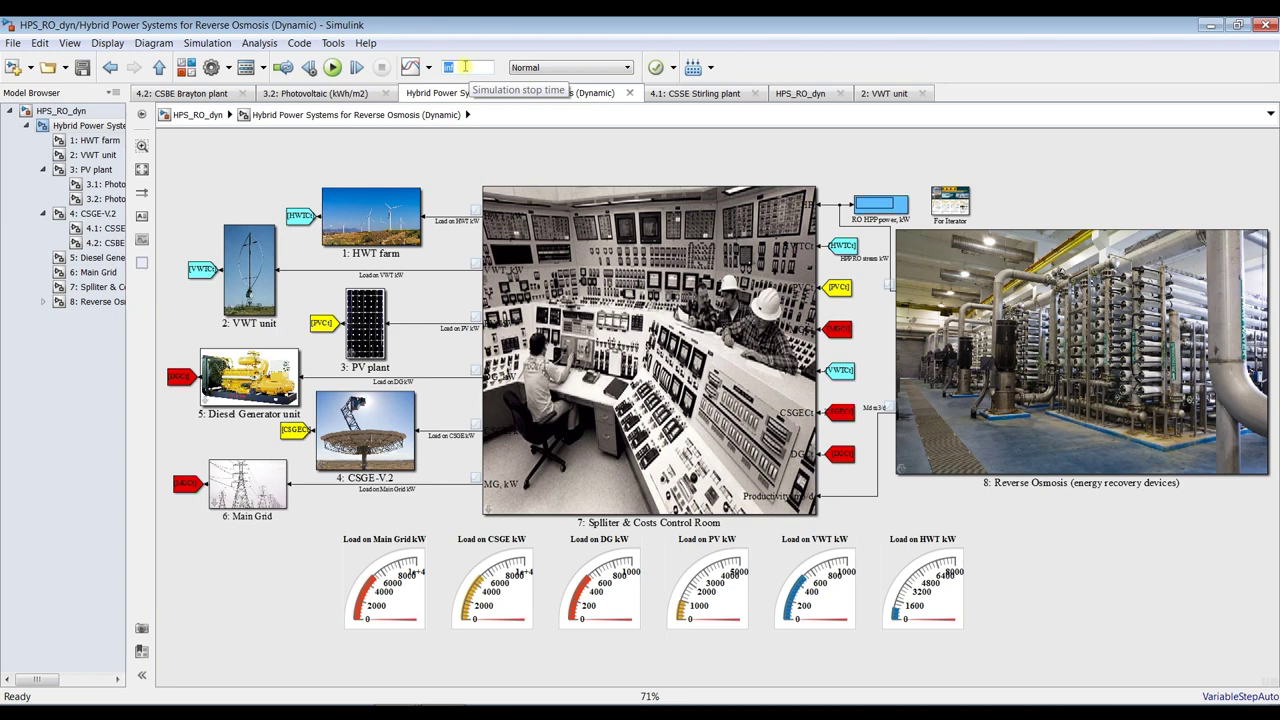
# Step: Examine the control room block's splitter ratio and its upper, mid and lower limit conditions, and close the parameters
pyautogui.click(548, 213)
pyautogui.doubleClick(548, 213)
pyautogui.moveTo(385, 250); pyautogui.dragTo(845, 158)
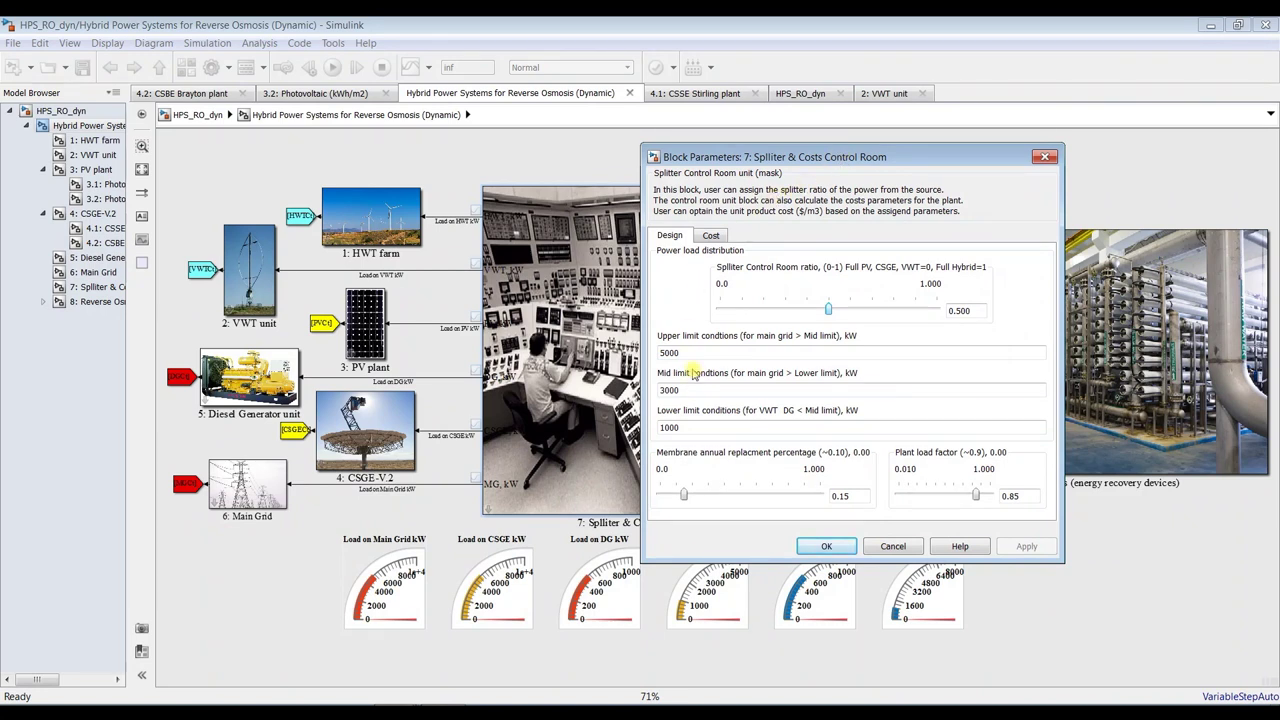
pyautogui.press('Tab')
pyautogui.press('Tab')
pyautogui.press('Tab')
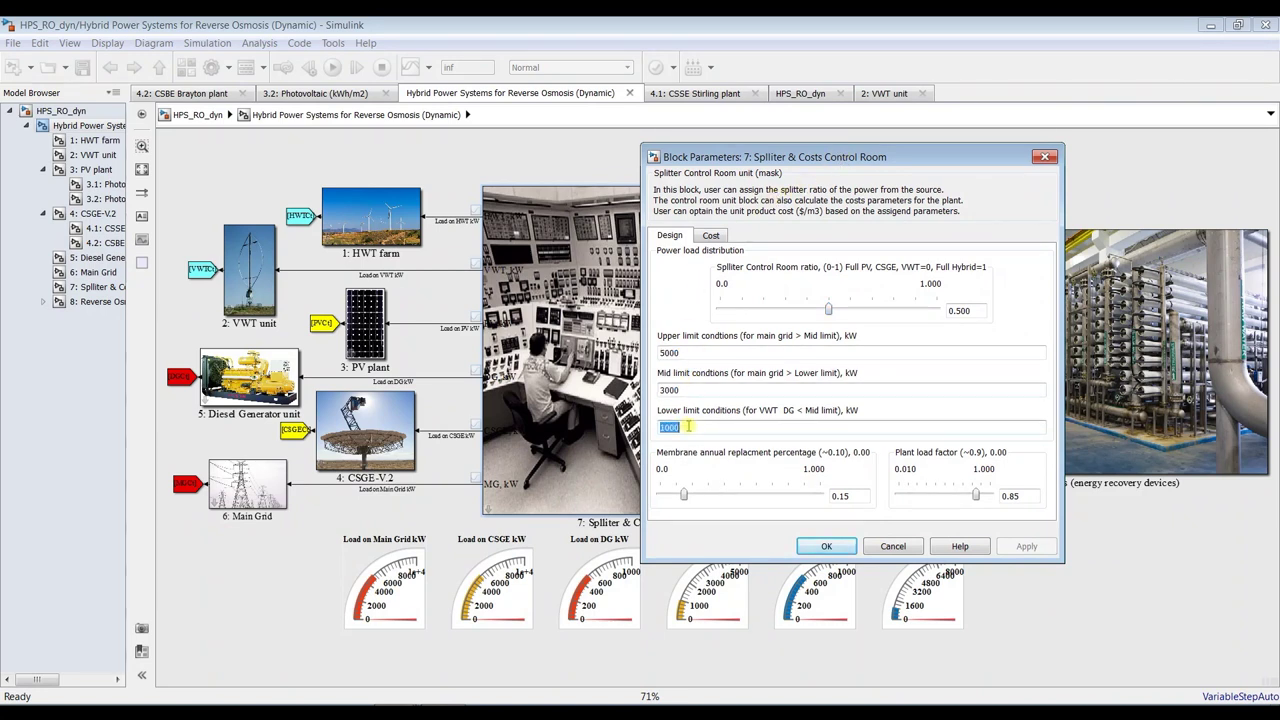
pyautogui.doubleClick(686, 351)
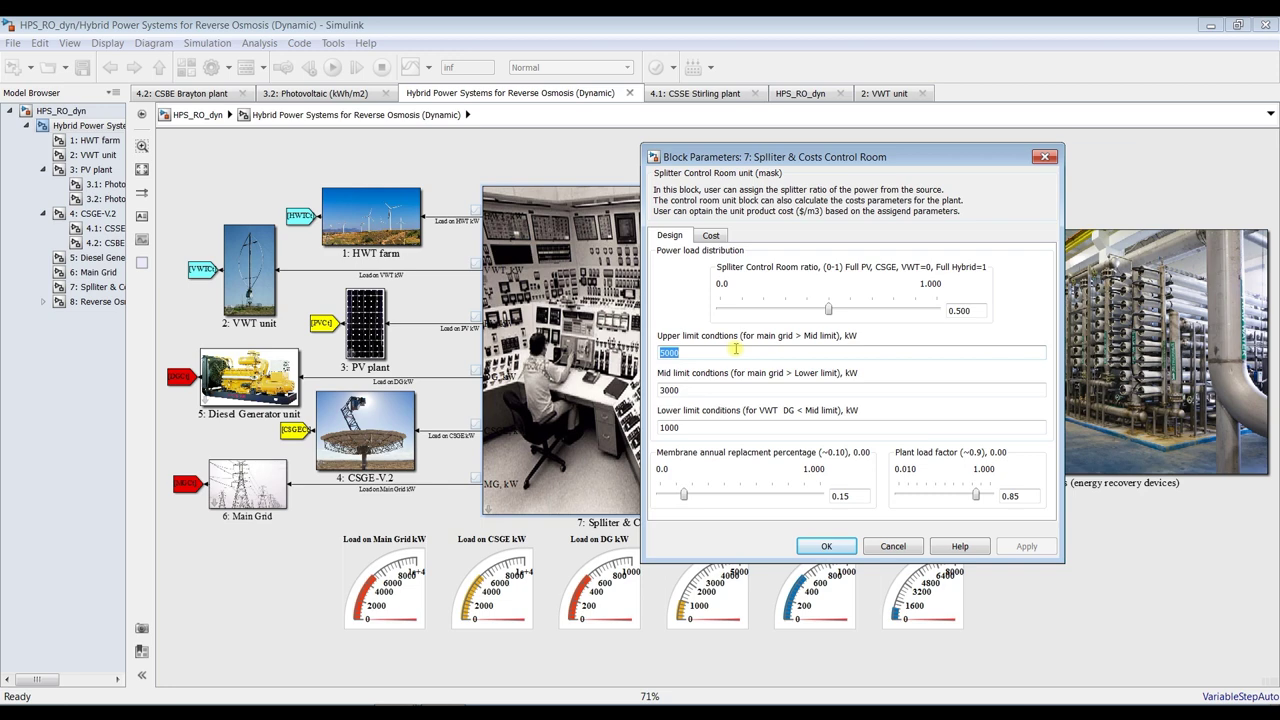
pyautogui.click(826, 546)
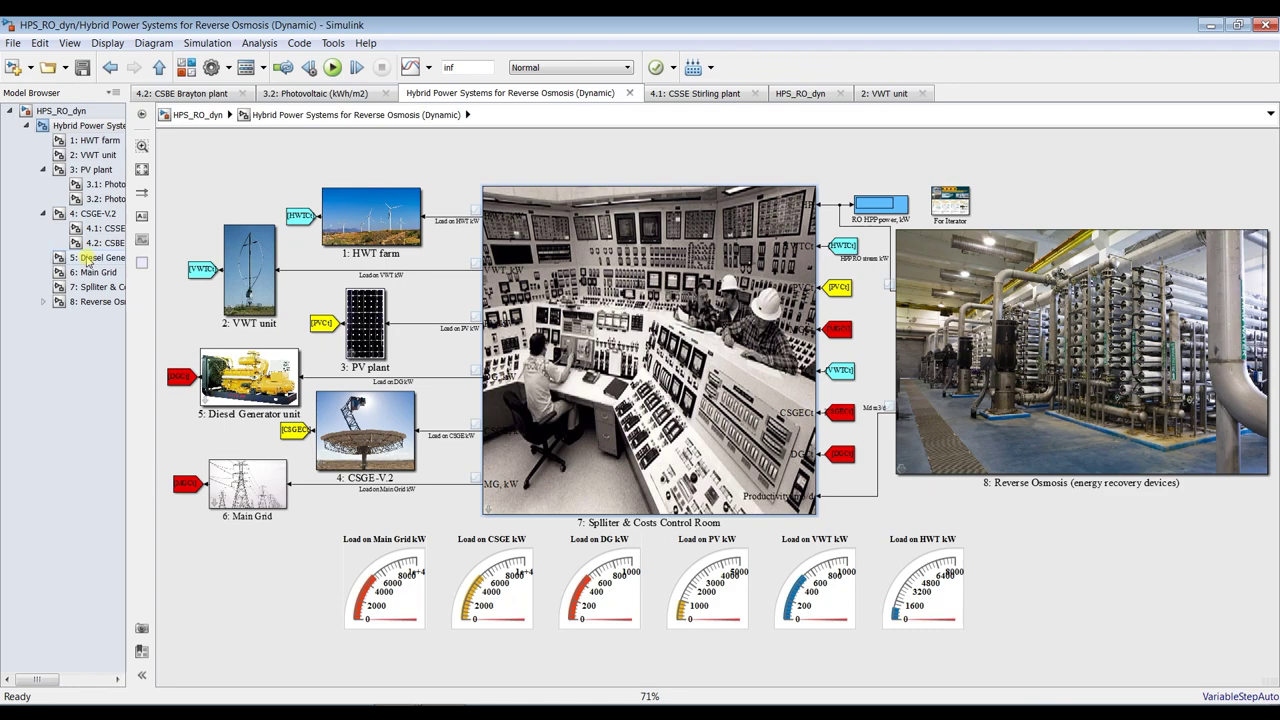
# Step: Open the Load conditions function in the control room subsystem and examine how power is assigned when HP>Ulimit
pyautogui.click(97, 286)
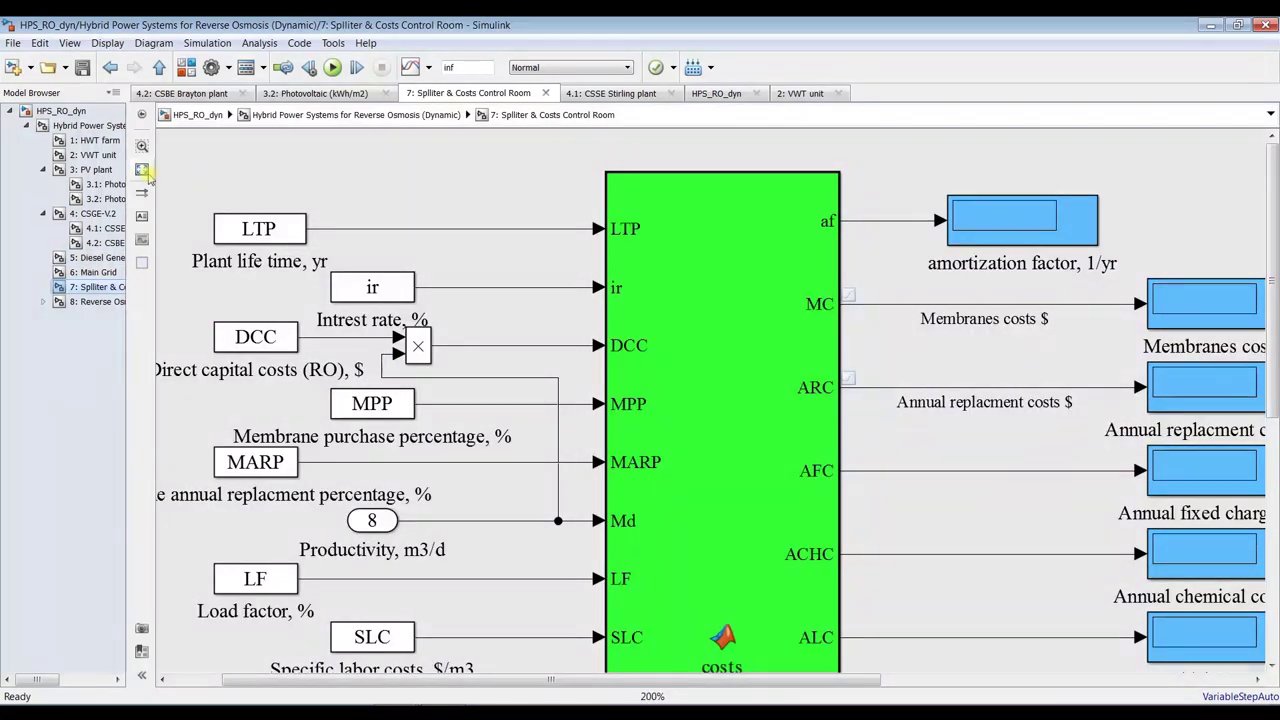
pyautogui.click(141, 170)
pyautogui.scroll(3, 1200, 390)
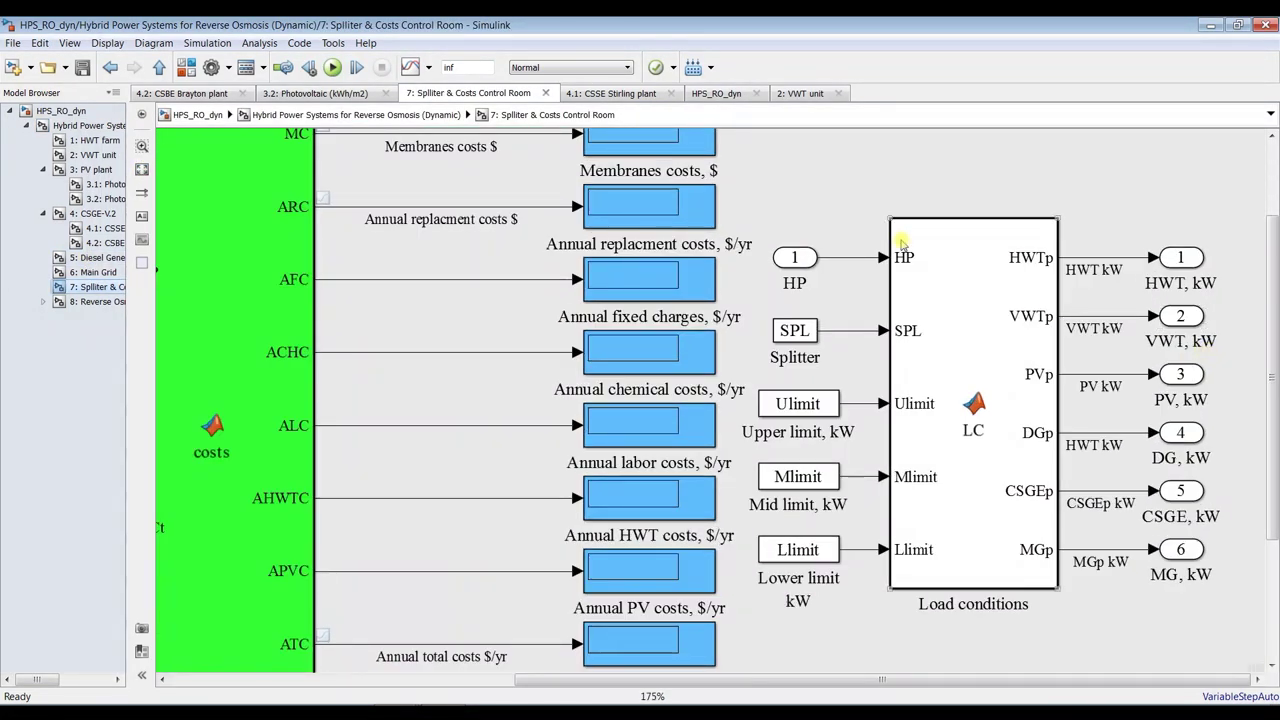
pyautogui.doubleClick(970, 279)
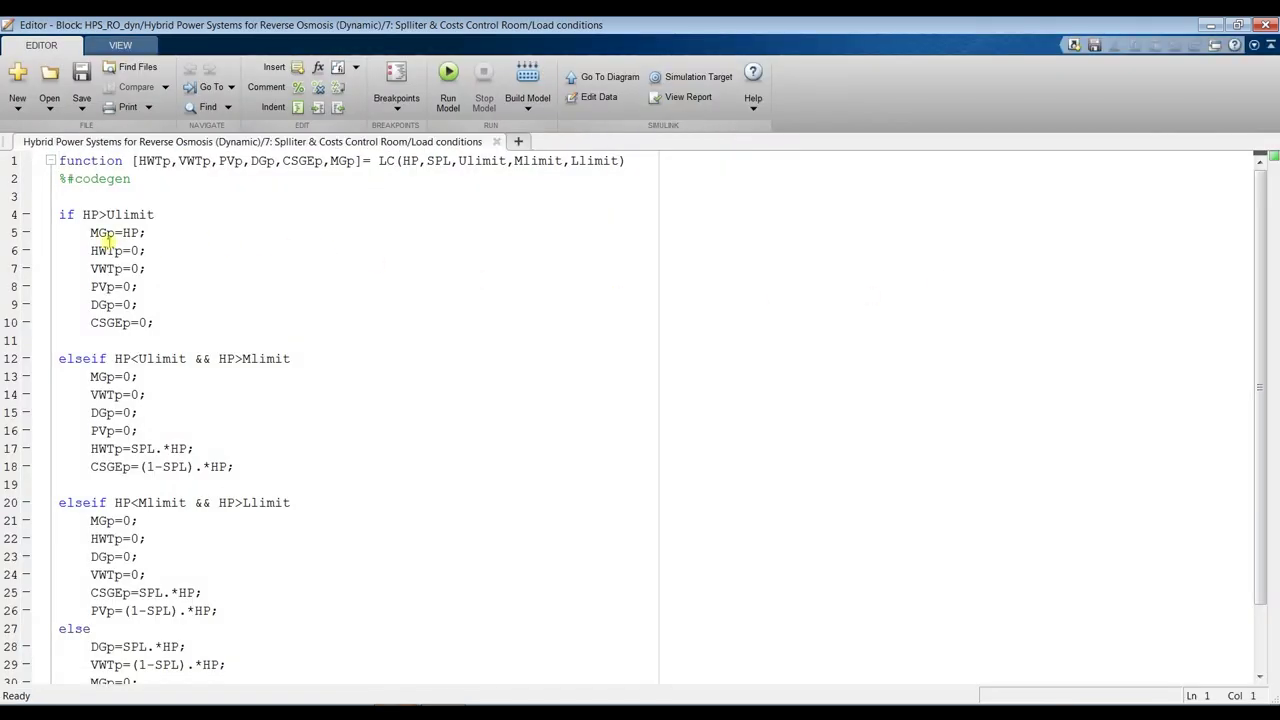
pyautogui.click(92, 214)
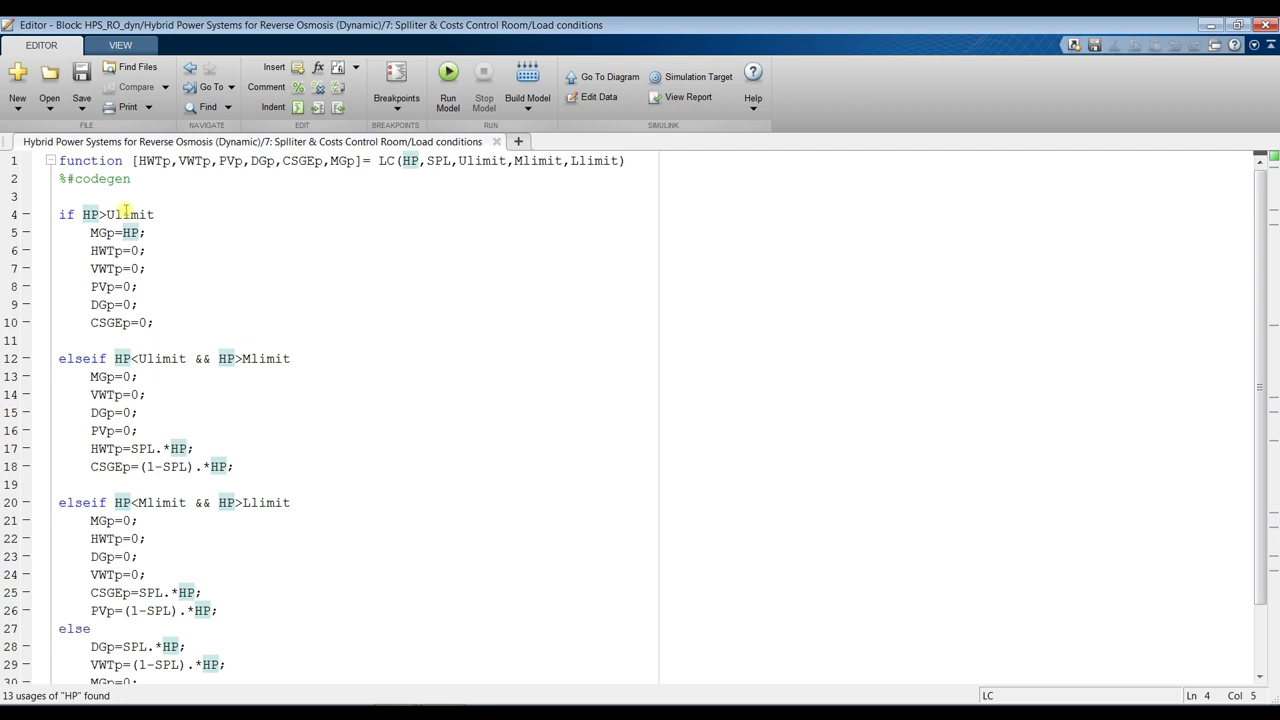
pyautogui.click(122, 214)
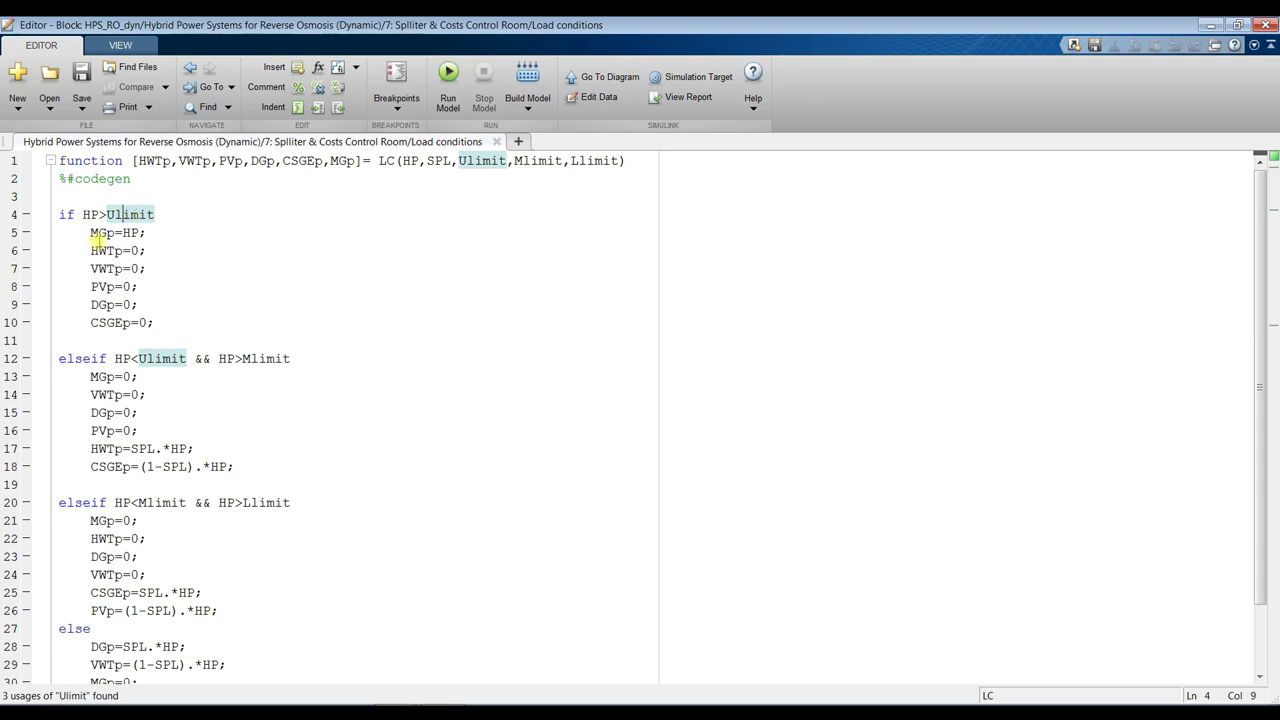
pyautogui.moveTo(92, 232); pyautogui.dragTo(150, 232)
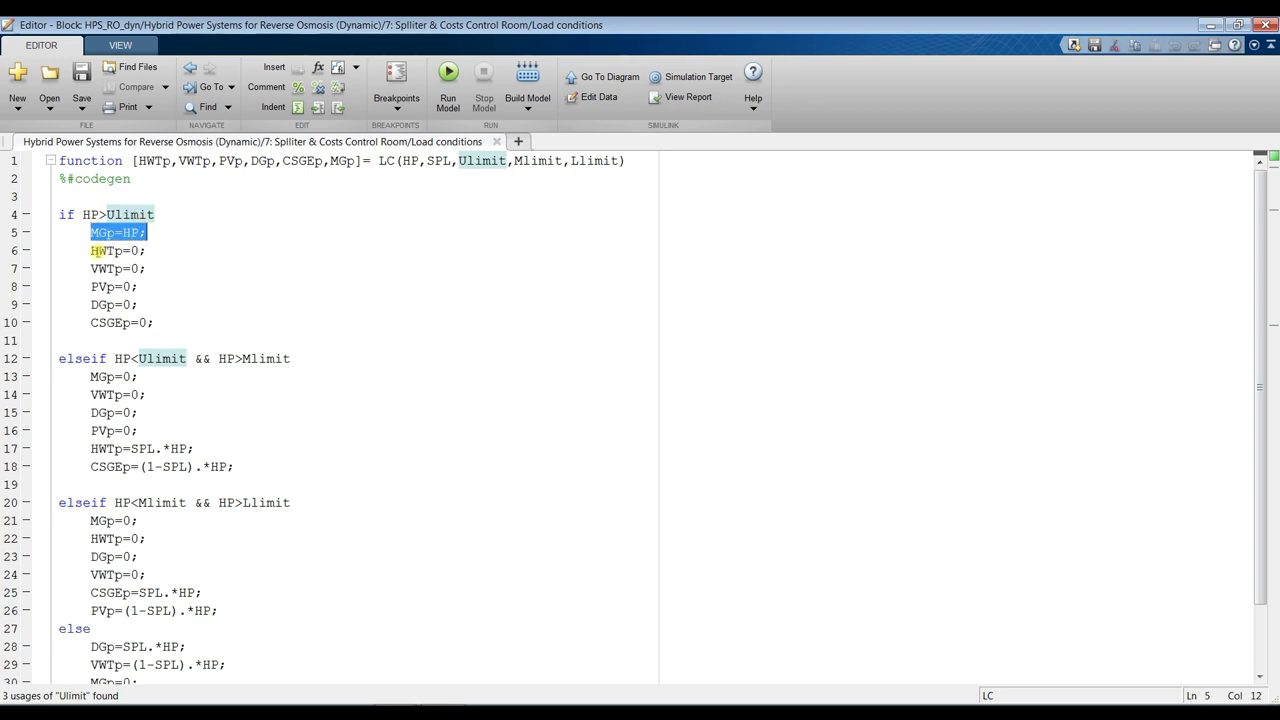
pyautogui.moveTo(90, 250); pyautogui.dragTo(157, 325)
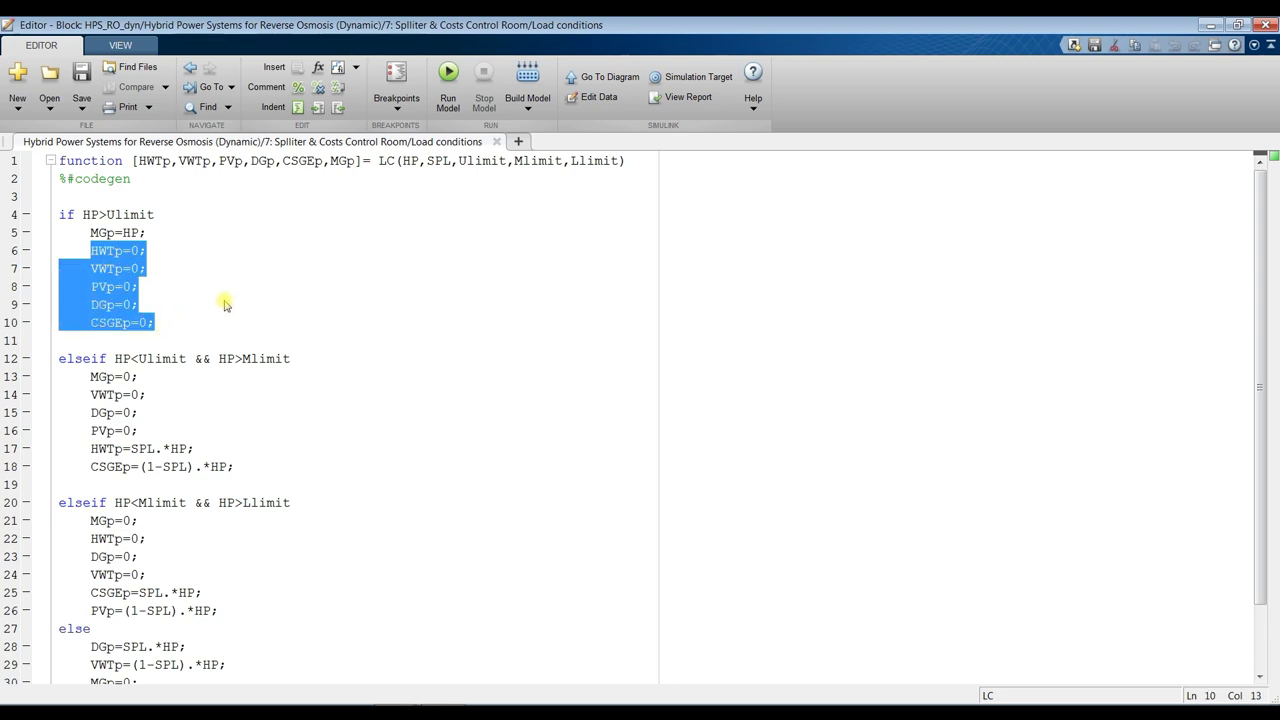
# Step: Examine the code branch between Ulimit and Mlimit, including the HWTp and CSGEp splitter assignments
pyautogui.scroll(-1, 228, 308)
pyautogui.scroll(-1, 228, 308)
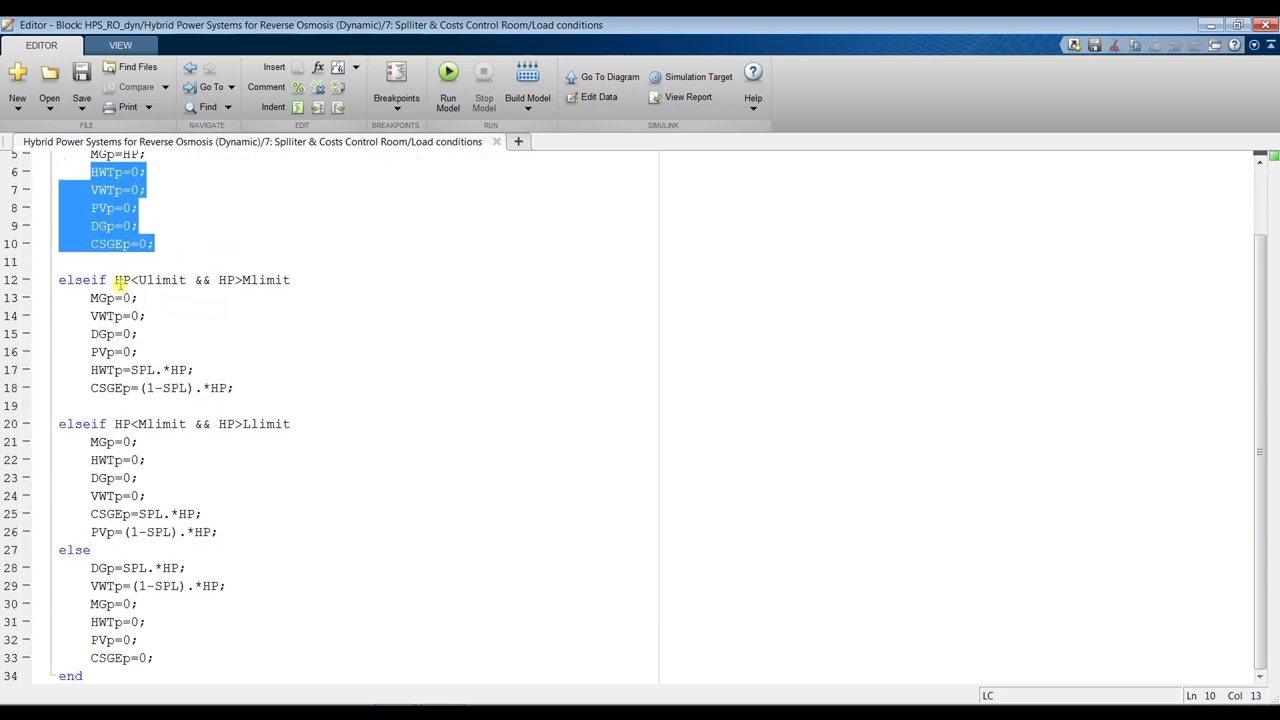
pyautogui.click(145, 280)
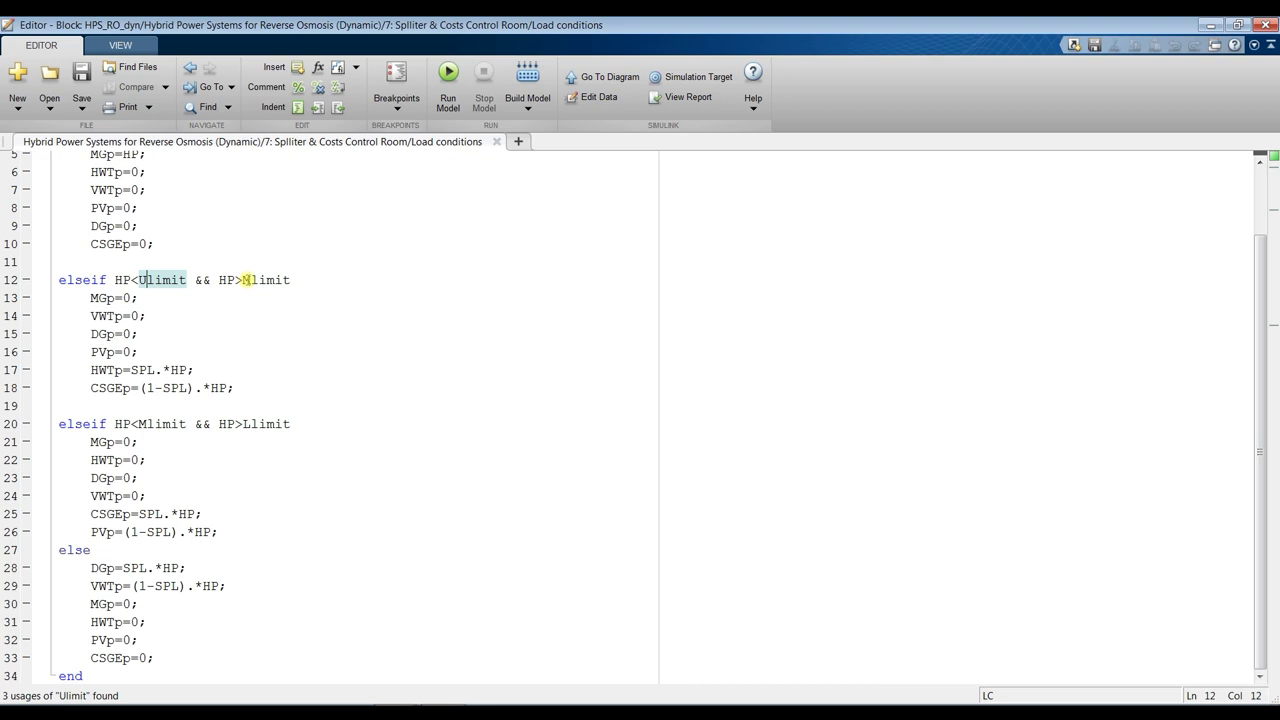
pyautogui.click(248, 280)
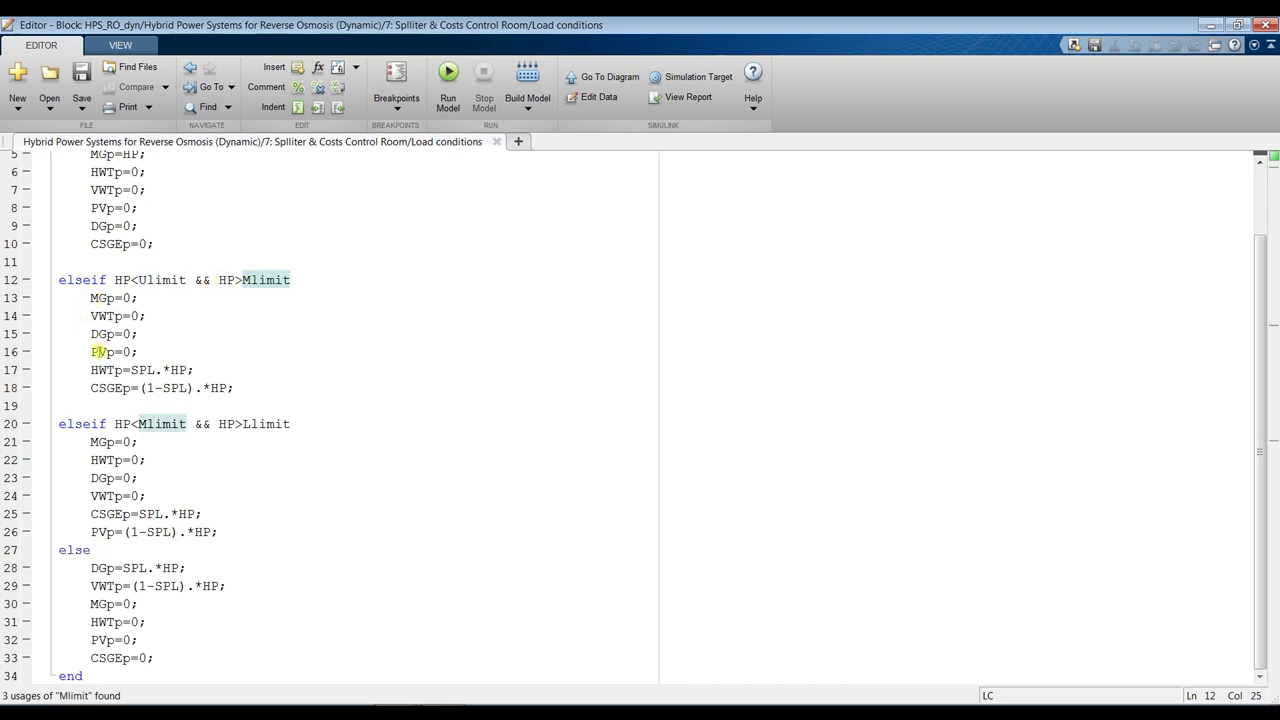
pyautogui.moveTo(92, 370); pyautogui.dragTo(252, 388)
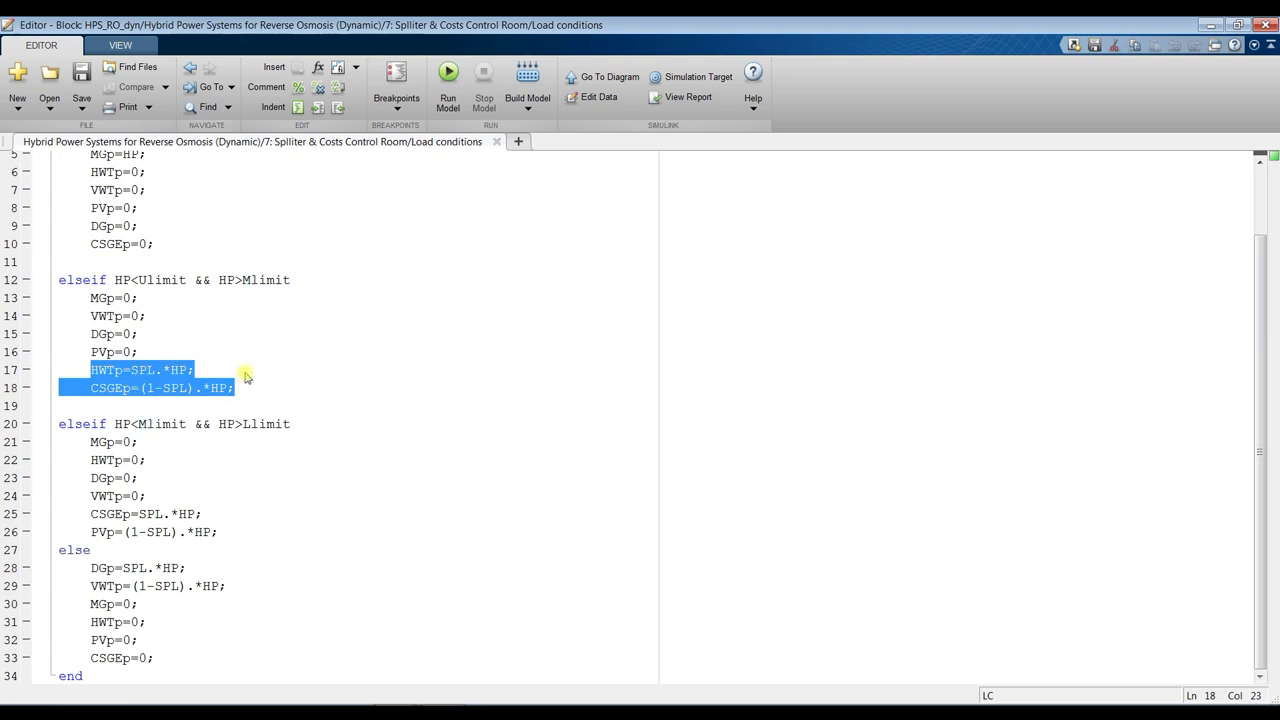
# Step: Examine the Mlimit-to-Llimit branch and the else branch with their splitter assignments, and close the function code
pyautogui.click(156, 424)
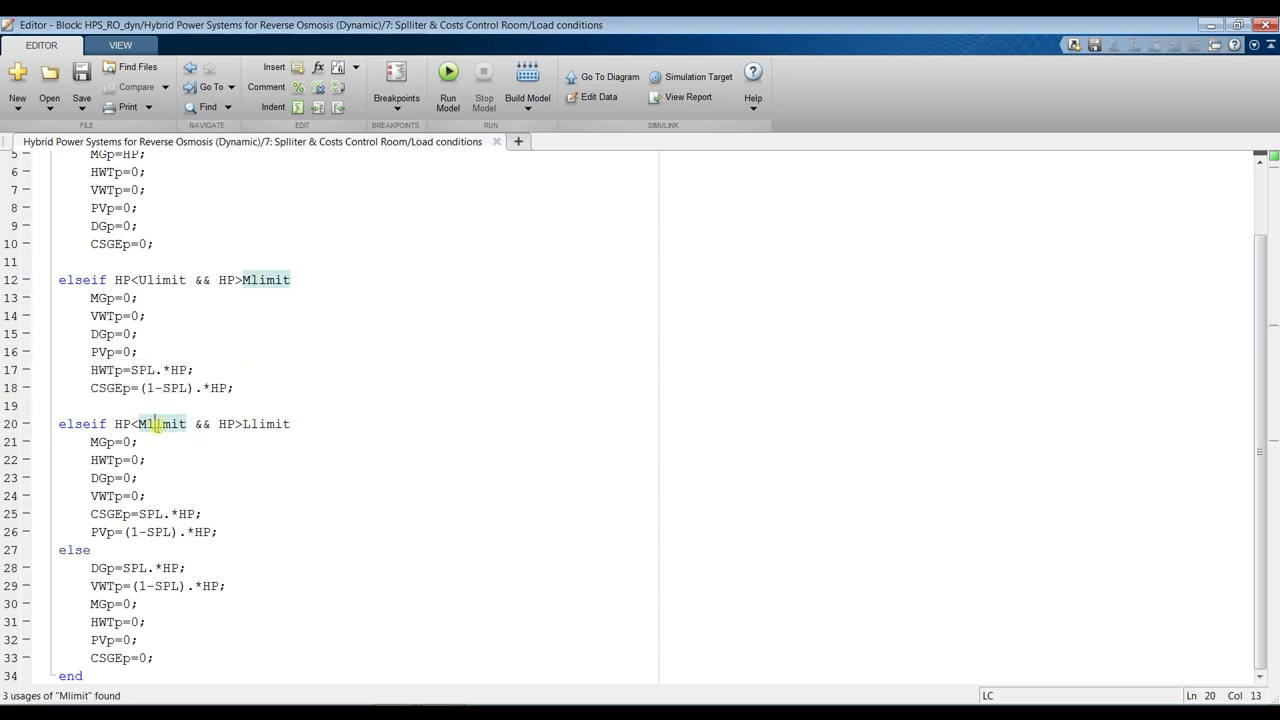
pyautogui.click(259, 424)
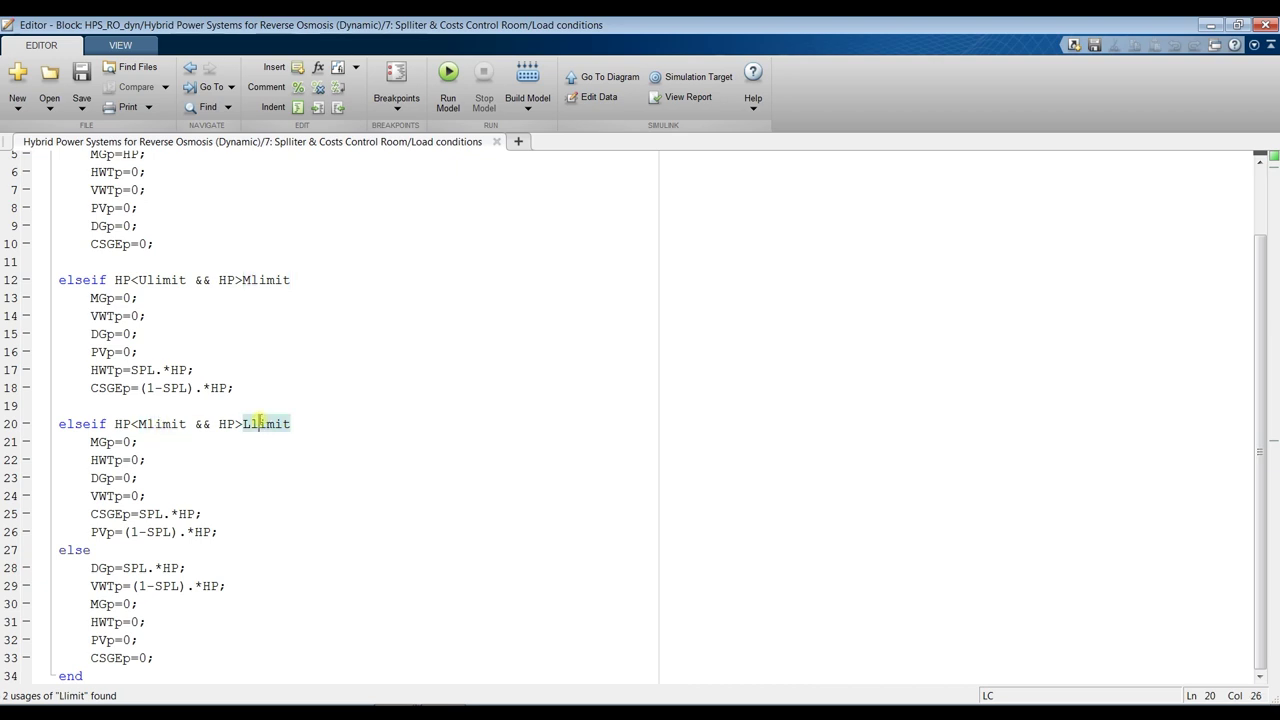
pyautogui.moveTo(92, 514); pyautogui.dragTo(217, 532)
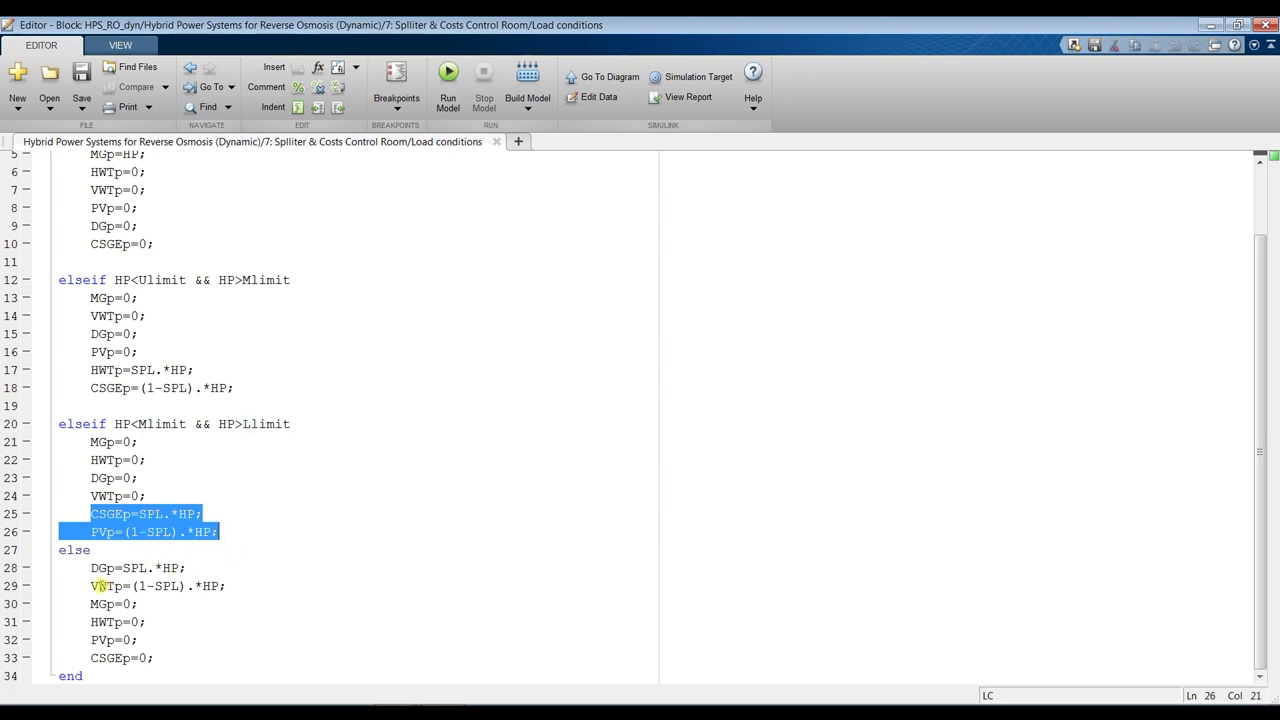
pyautogui.moveTo(90, 567); pyautogui.dragTo(228, 586)
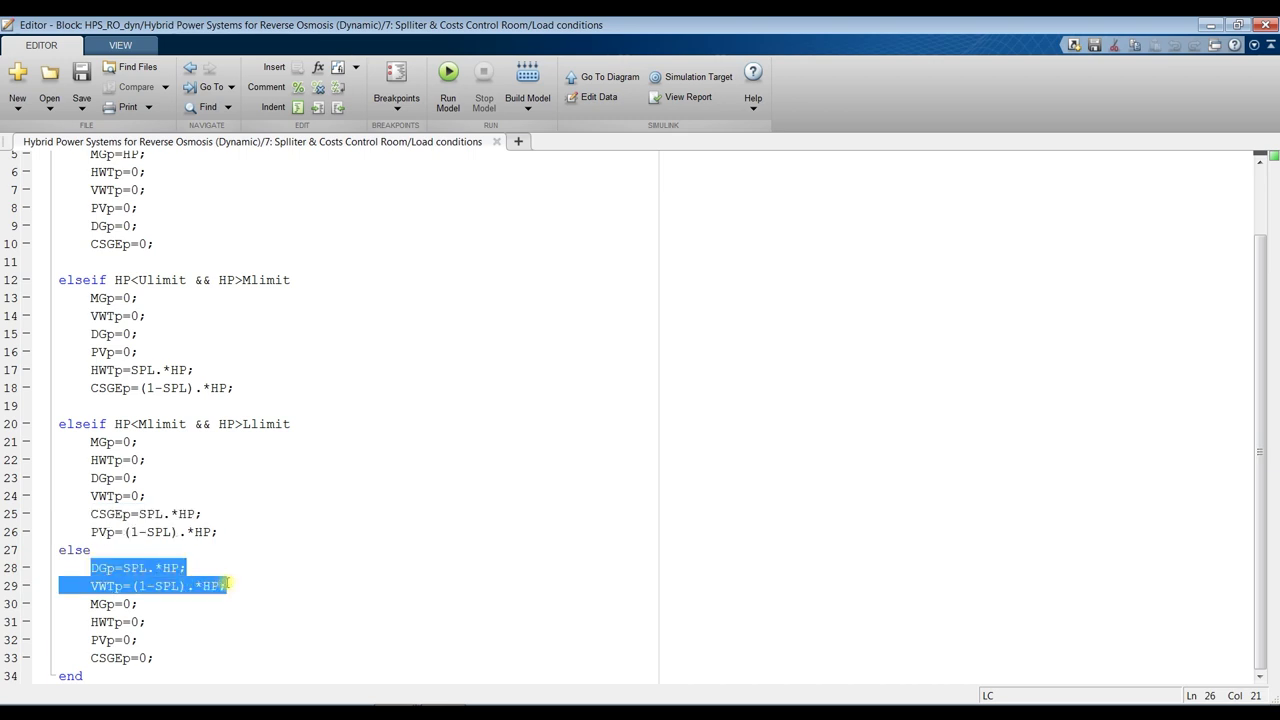
pyautogui.click(496, 141)
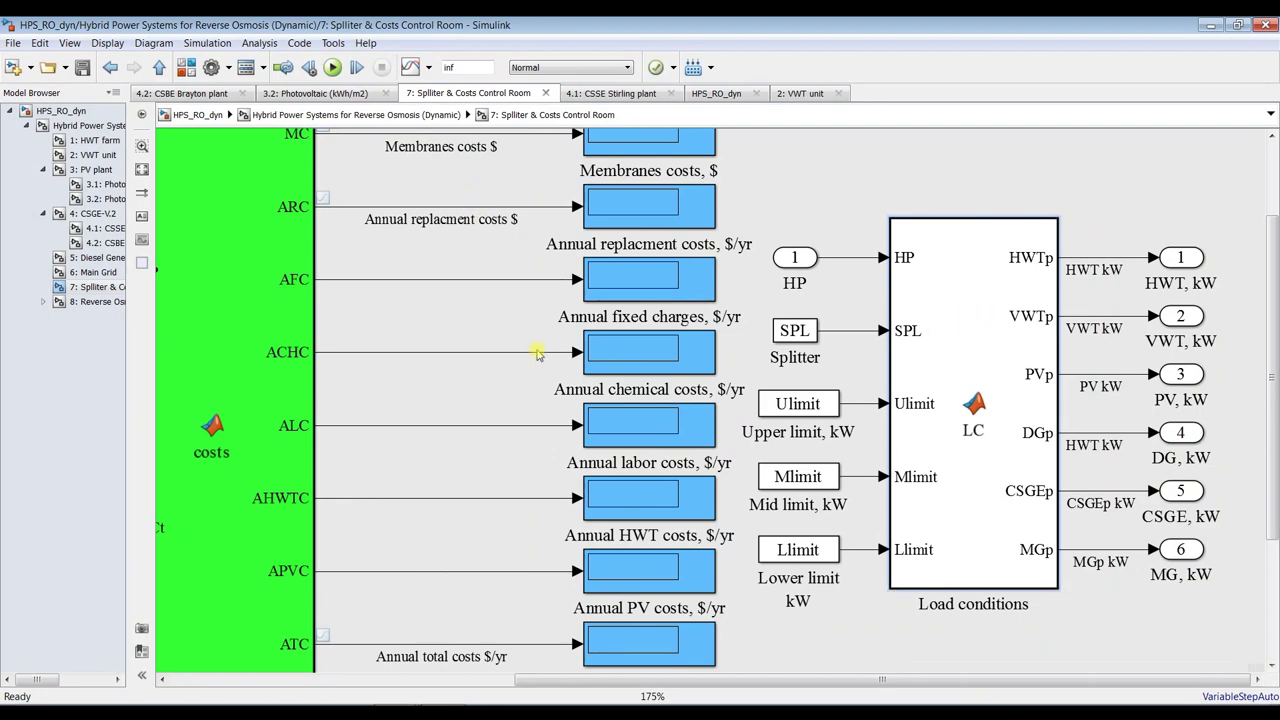
# Step: Set the Reverse Osmosis block's plant productivity to 26000 m3/d and its number of vessels to 140, and apply the parameters
pyautogui.click(89, 127)
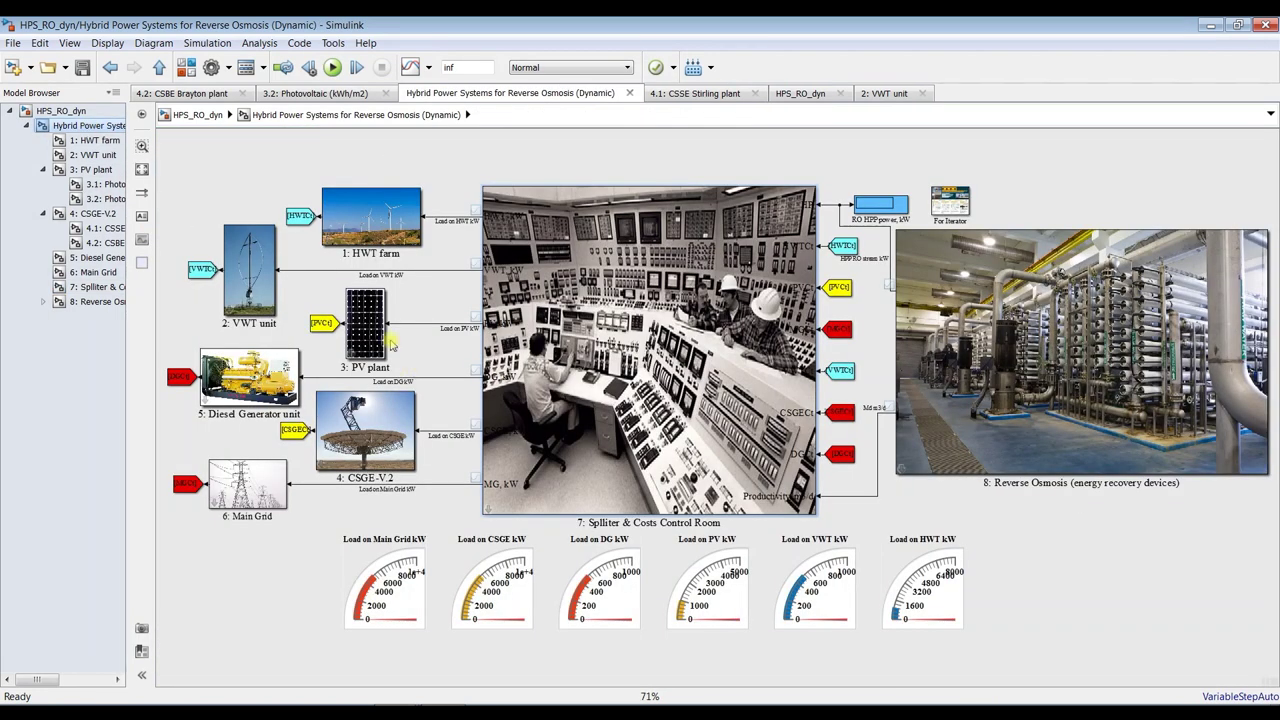
pyautogui.click(61, 111)
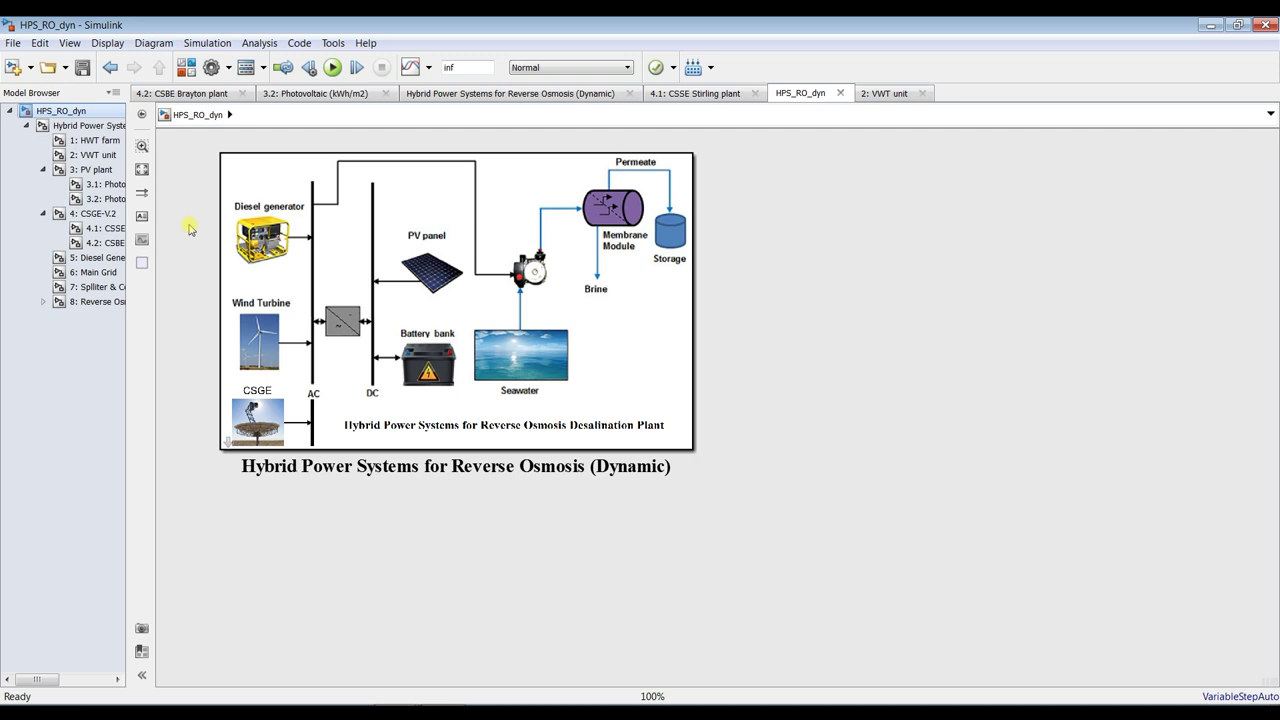
pyautogui.click(89, 126)
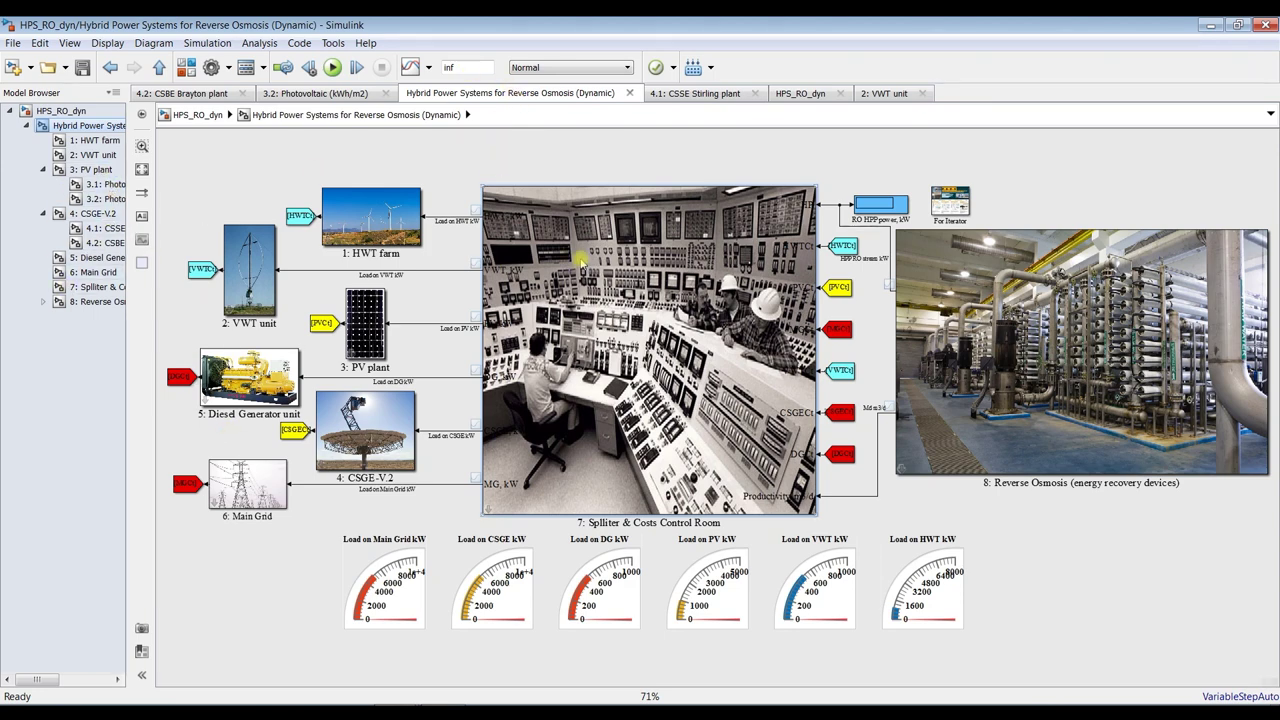
pyautogui.doubleClick(950, 262)
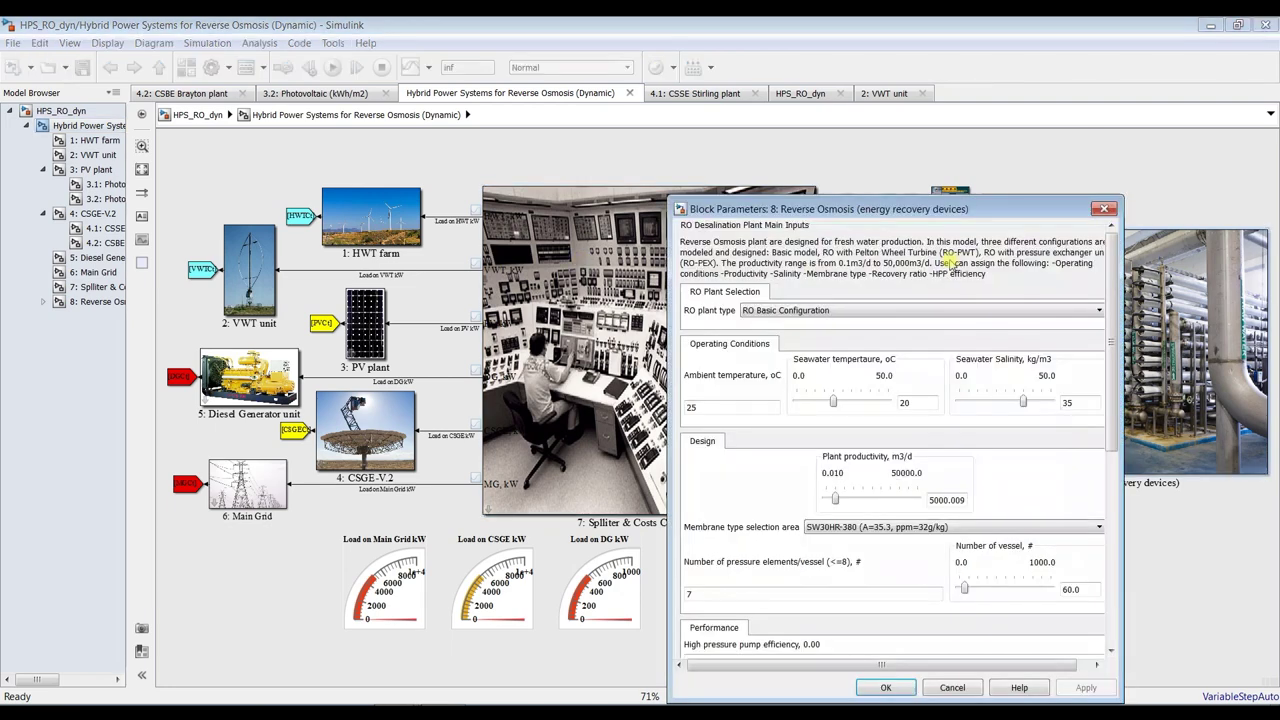
pyautogui.doubleClick(964, 501)
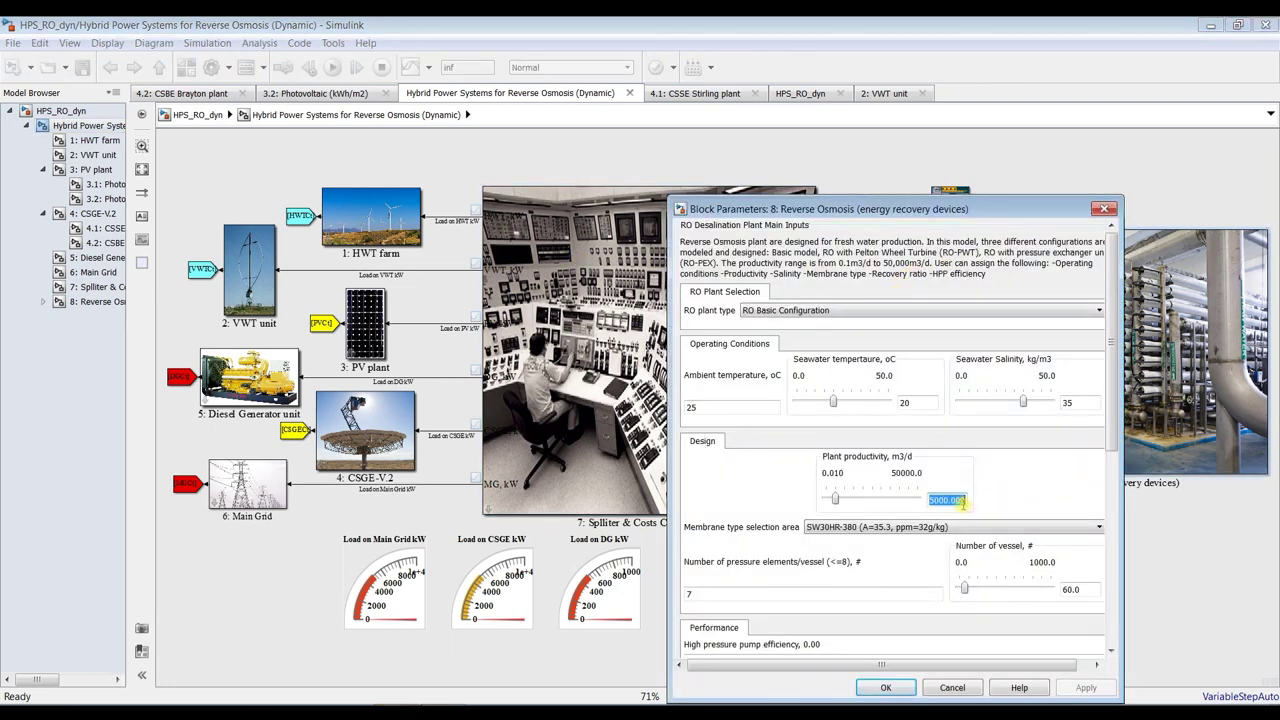
pyautogui.write('26000')
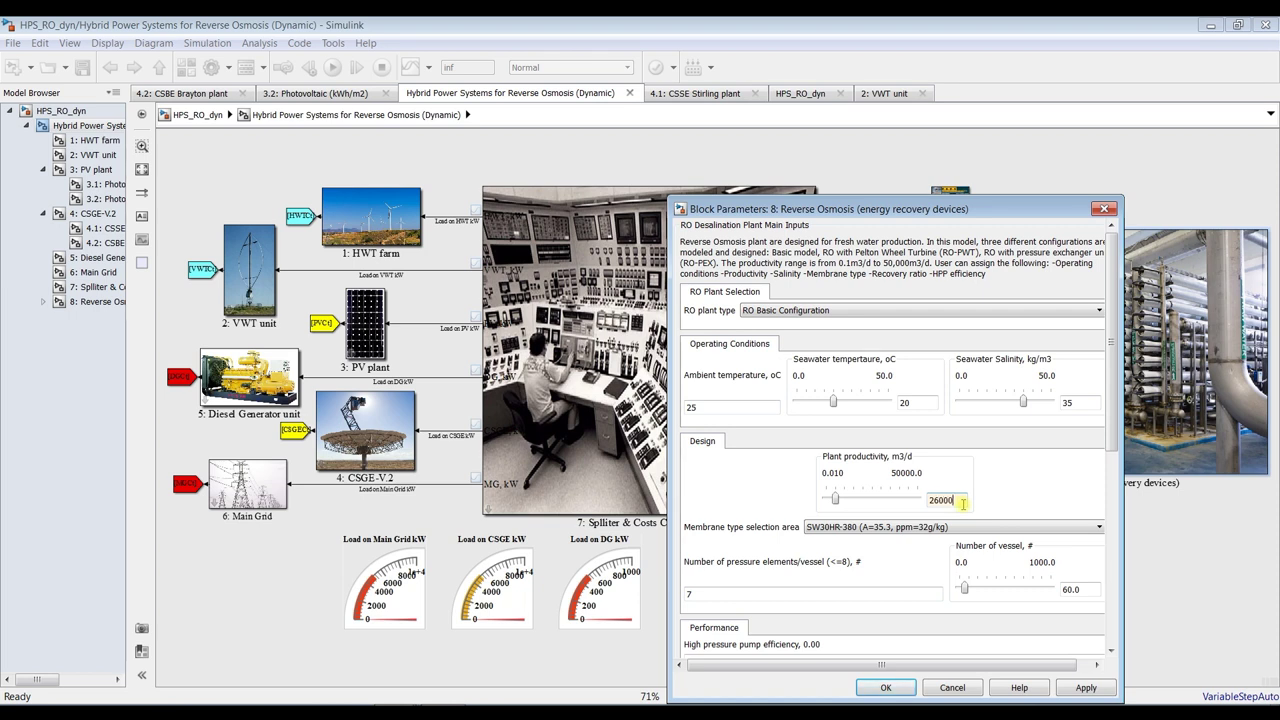
pyautogui.doubleClick(1089, 594)
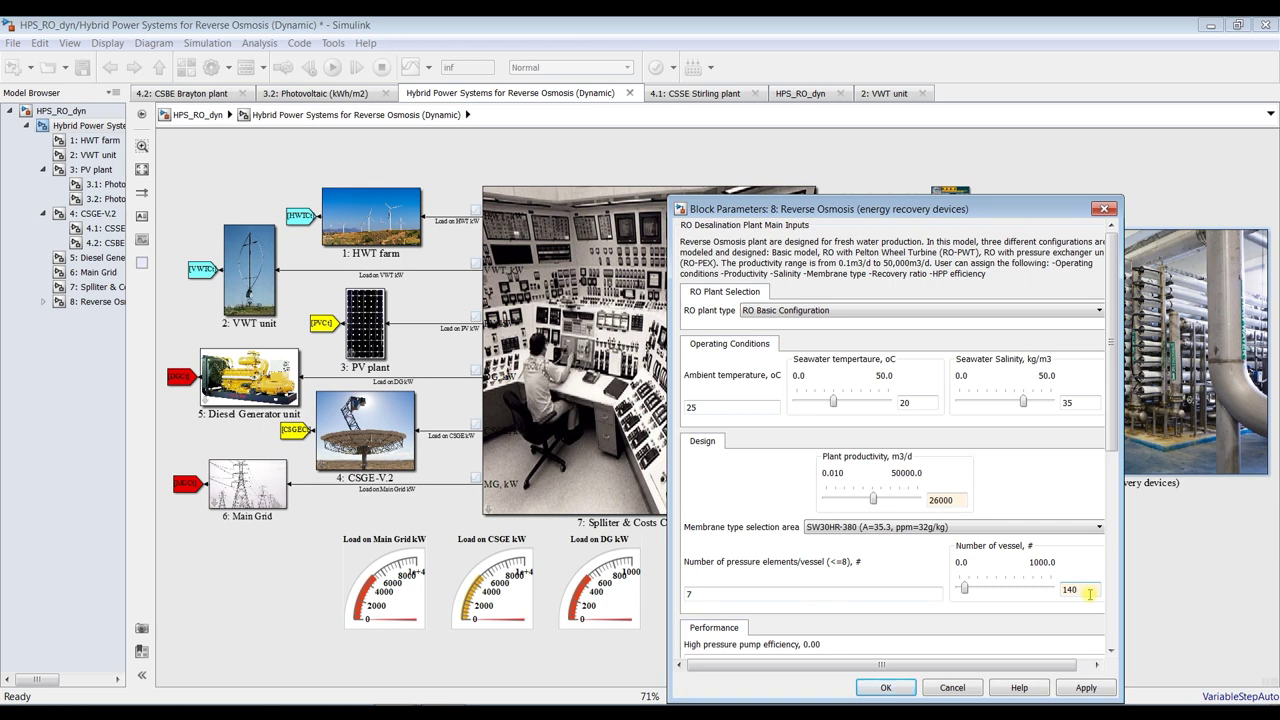
pyautogui.click(1088, 690)
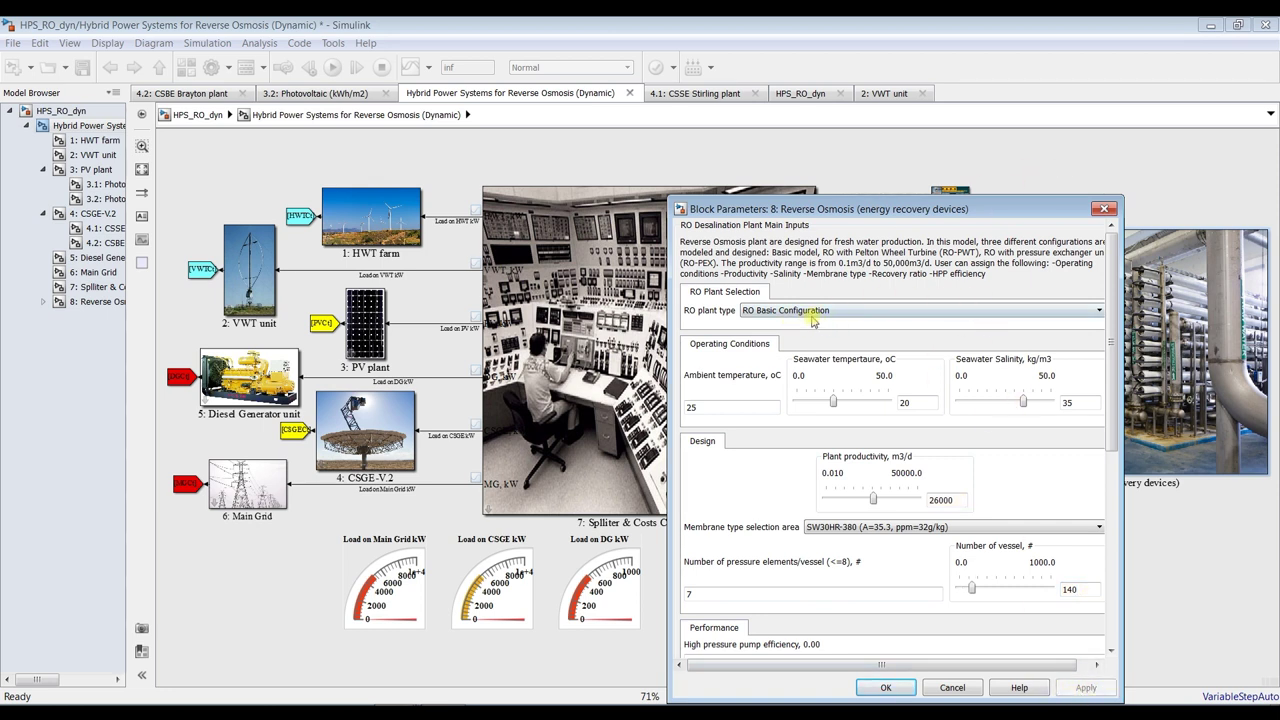
# Step: Close the Reverse Osmosis parameters, save the HPS_RO_dyn model and start the simulation
pyautogui.moveTo(912, 218); pyautogui.dragTo(260, 92)
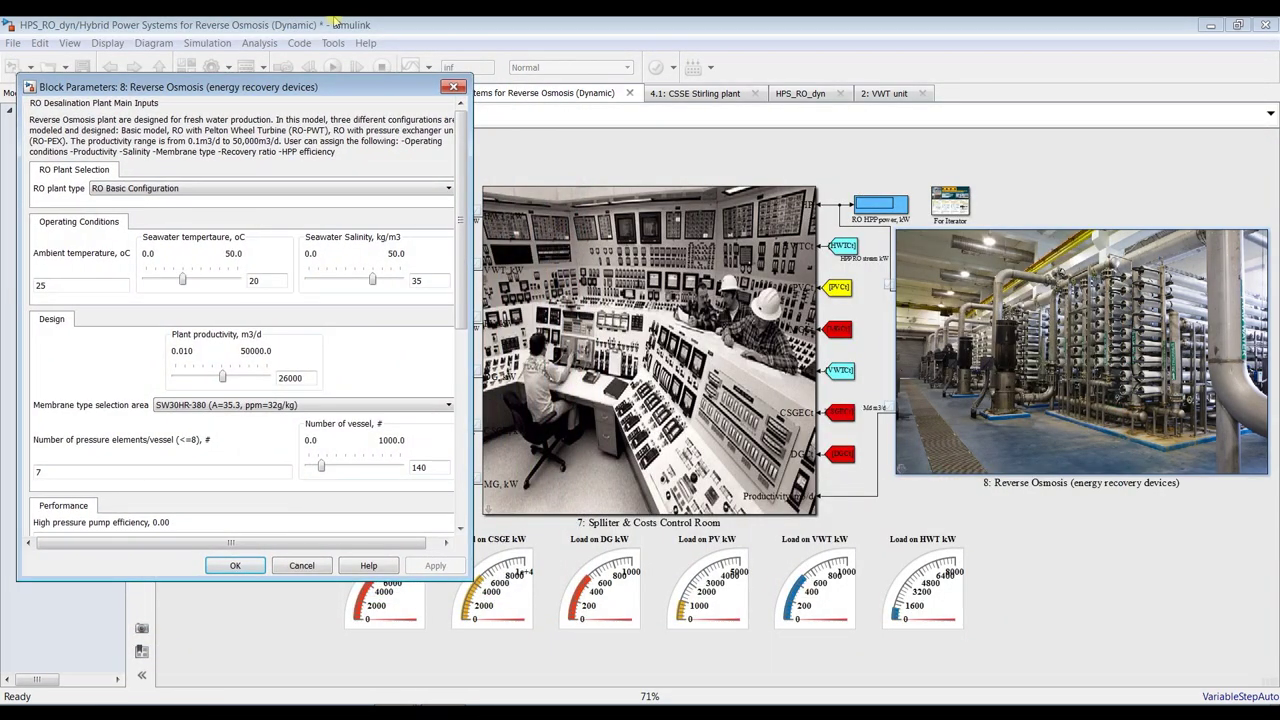
pyautogui.click(326, 28)
pyautogui.click(82, 68)
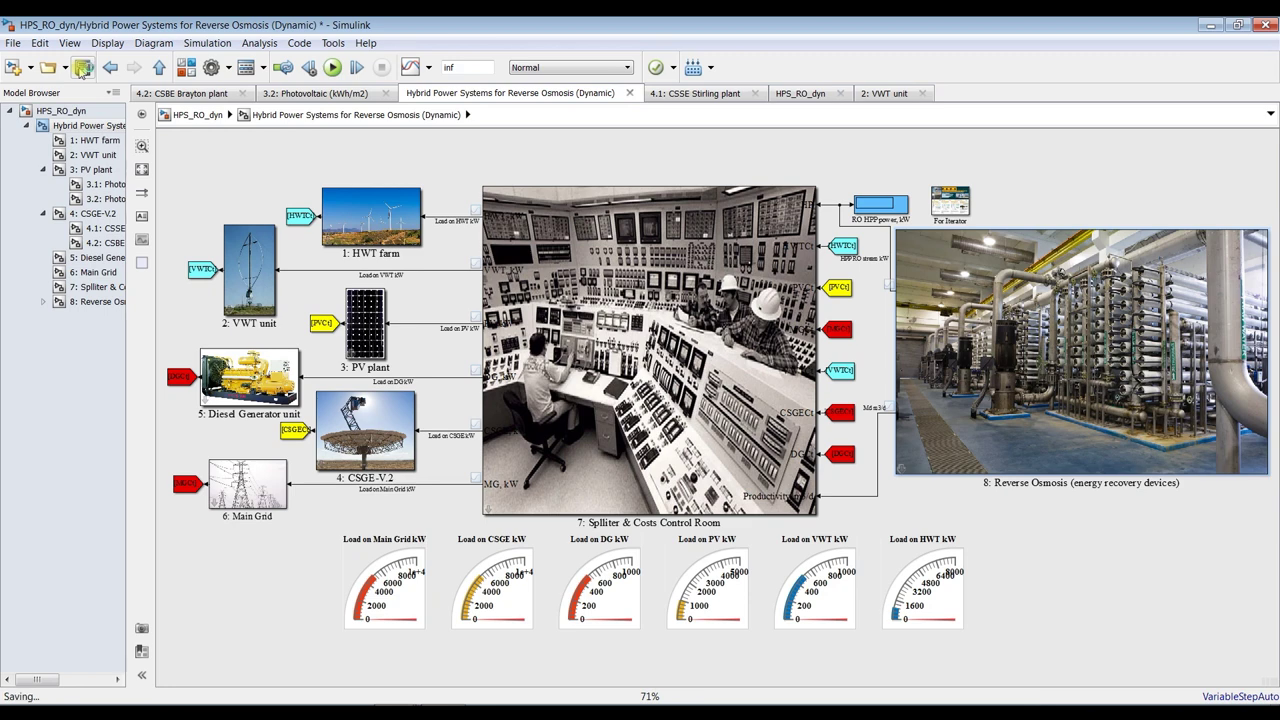
pyautogui.click(332, 67)
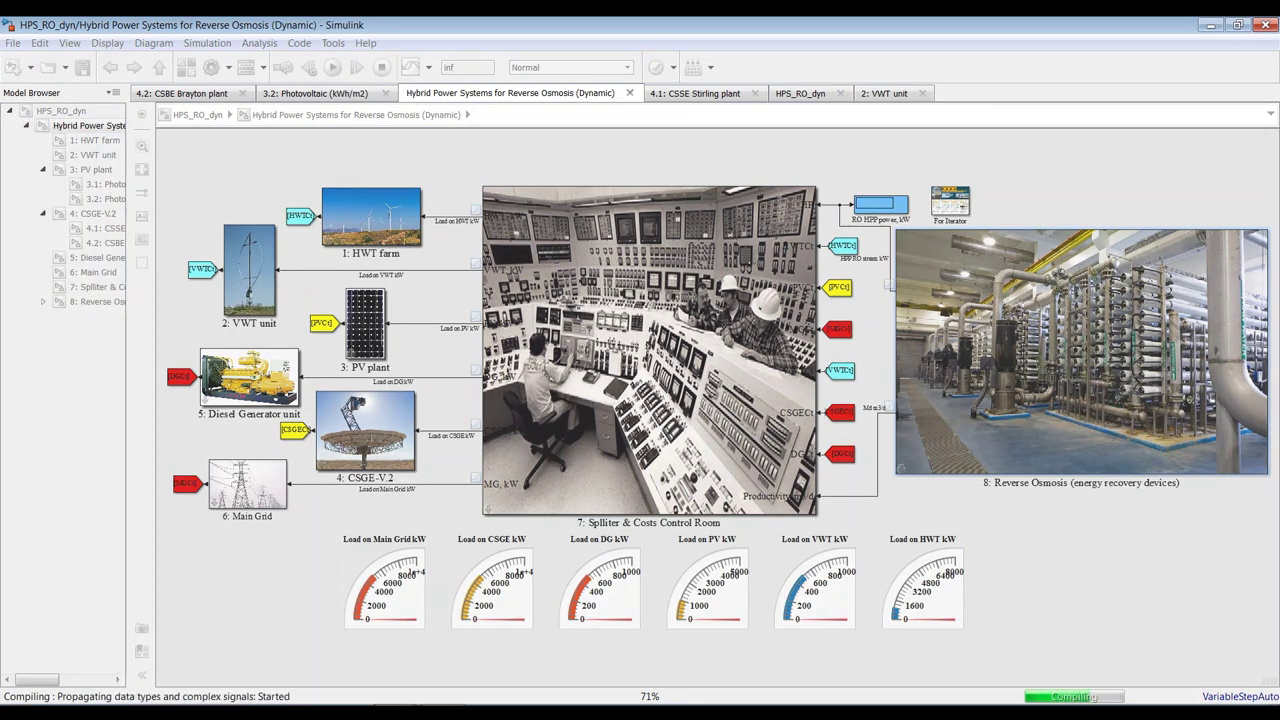
# Step: During the simulation, lower the Reverse Osmosis block's plant productivity to about 19000 m3/d and set its number of vessels to 60
pyautogui.click(379, 688)
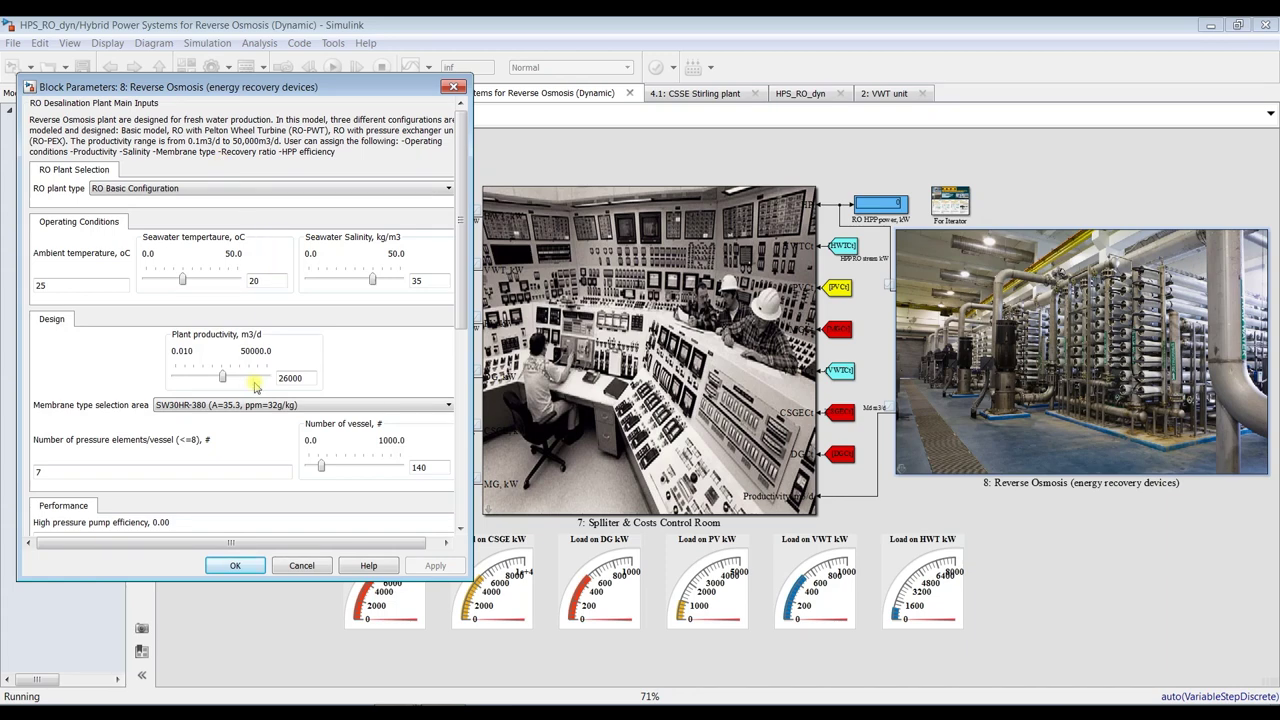
pyautogui.moveTo(457, 305); pyautogui.dragTo(461, 325)
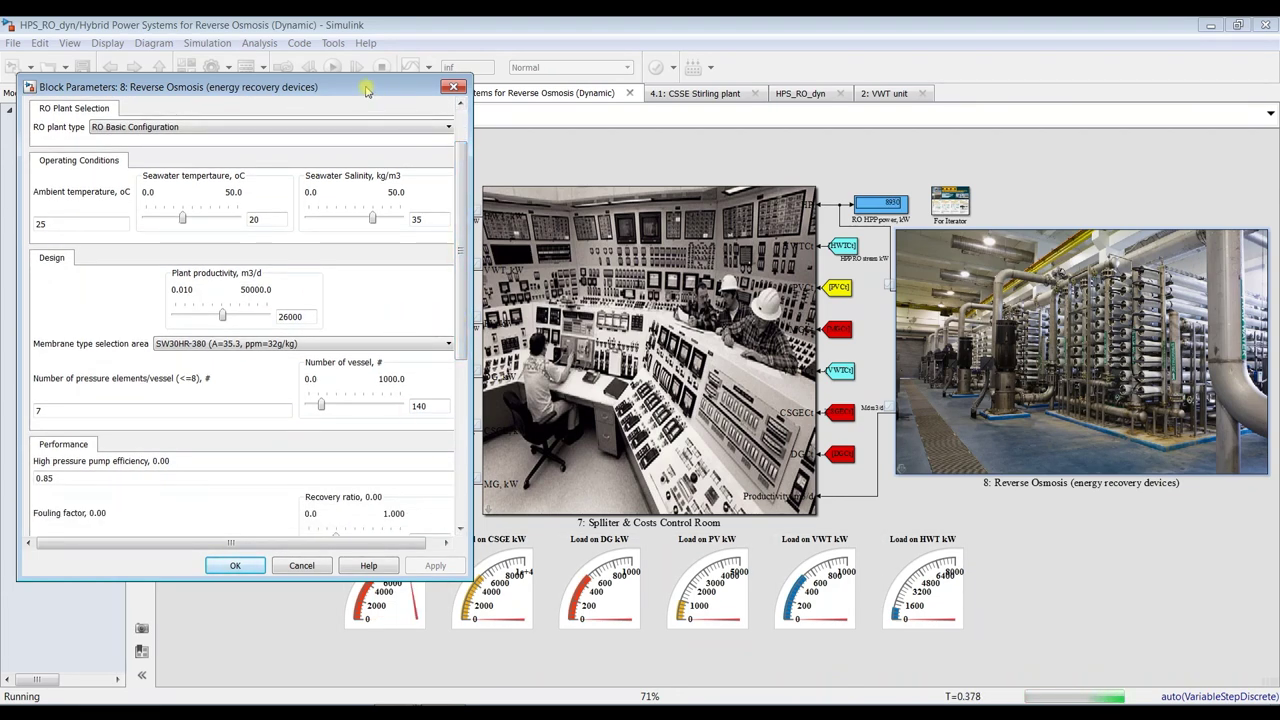
pyautogui.moveTo(362, 86); pyautogui.dragTo(368, 41)
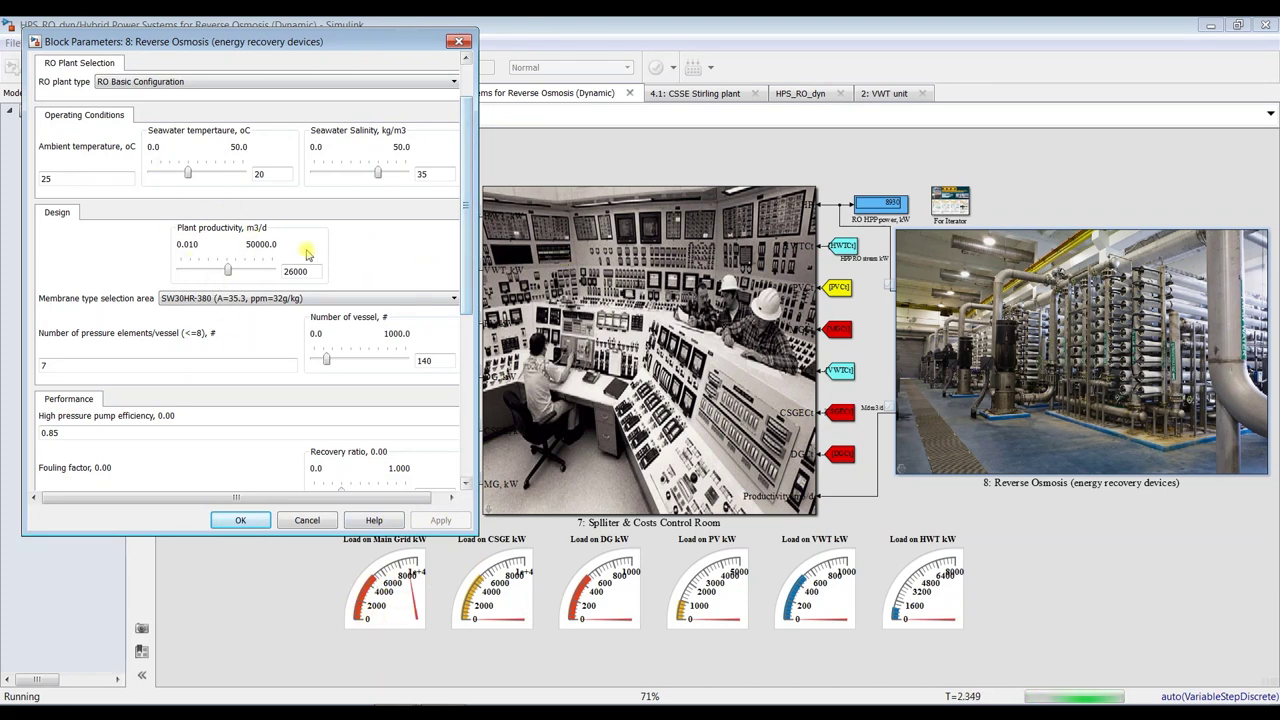
pyautogui.click(228, 270)
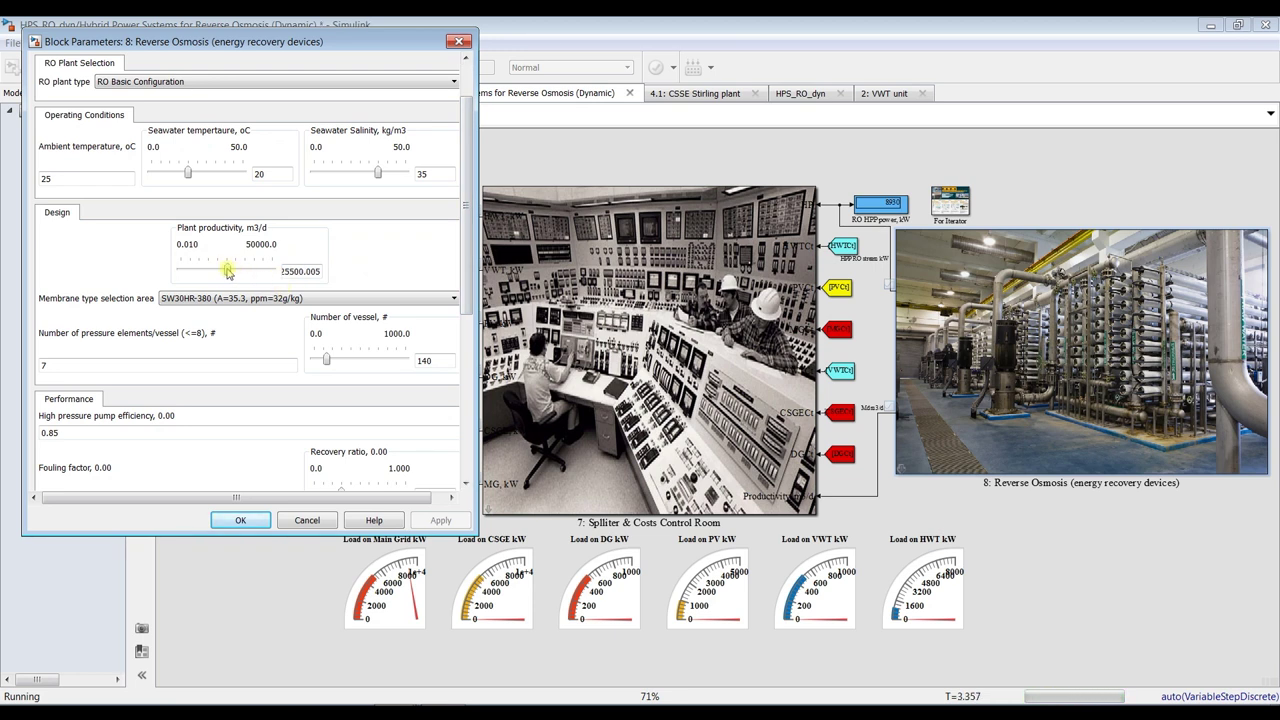
pyautogui.moveTo(228, 271); pyautogui.dragTo(225, 271)
pyautogui.press('Left')
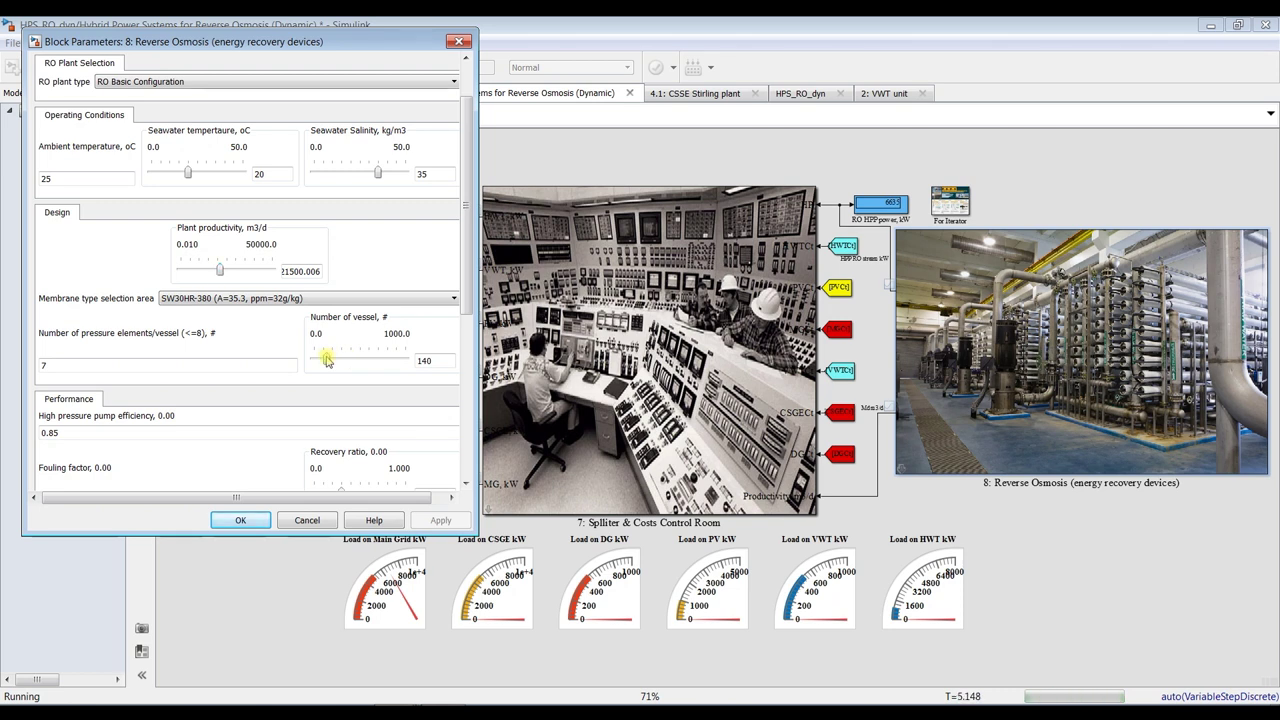
pyautogui.press('Left')
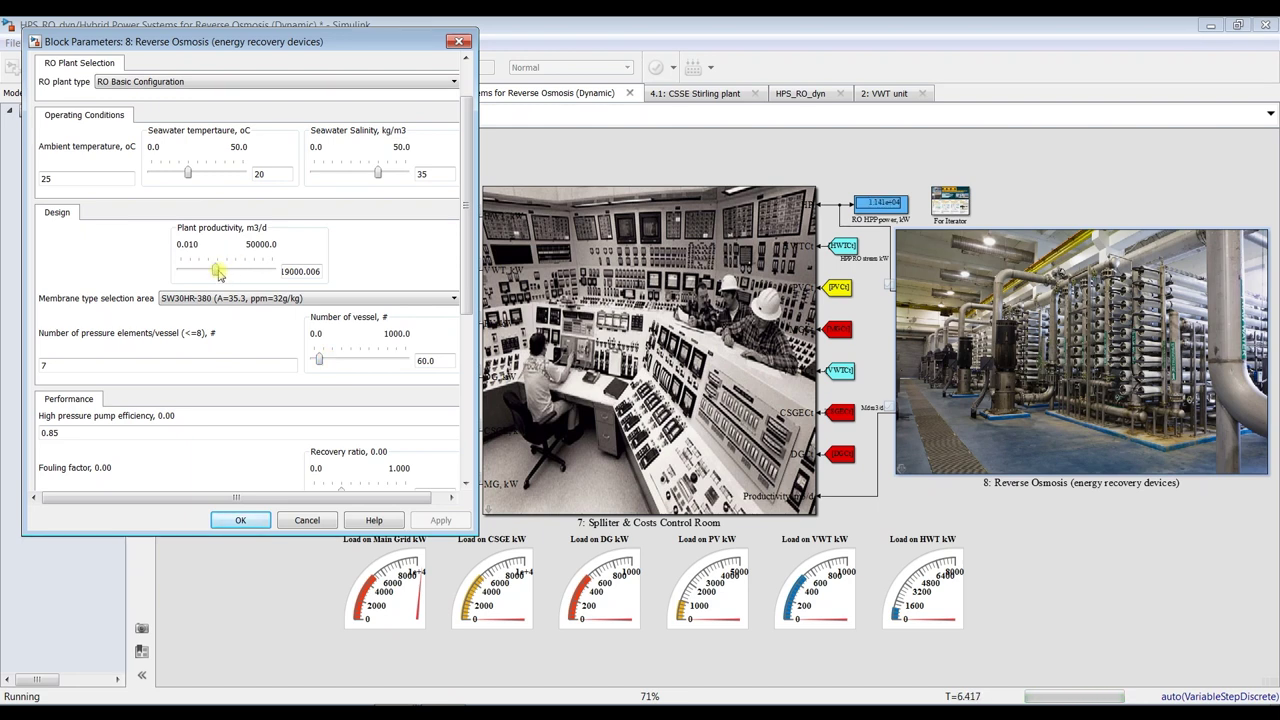
# Step: Lower the Reverse Osmosis plant productivity further to about 10500 m3/d while the simulation runs
pyautogui.press('Left')
pyautogui.press('Left')
pyautogui.press('Left')
pyautogui.press('Left')
pyautogui.press('Left')
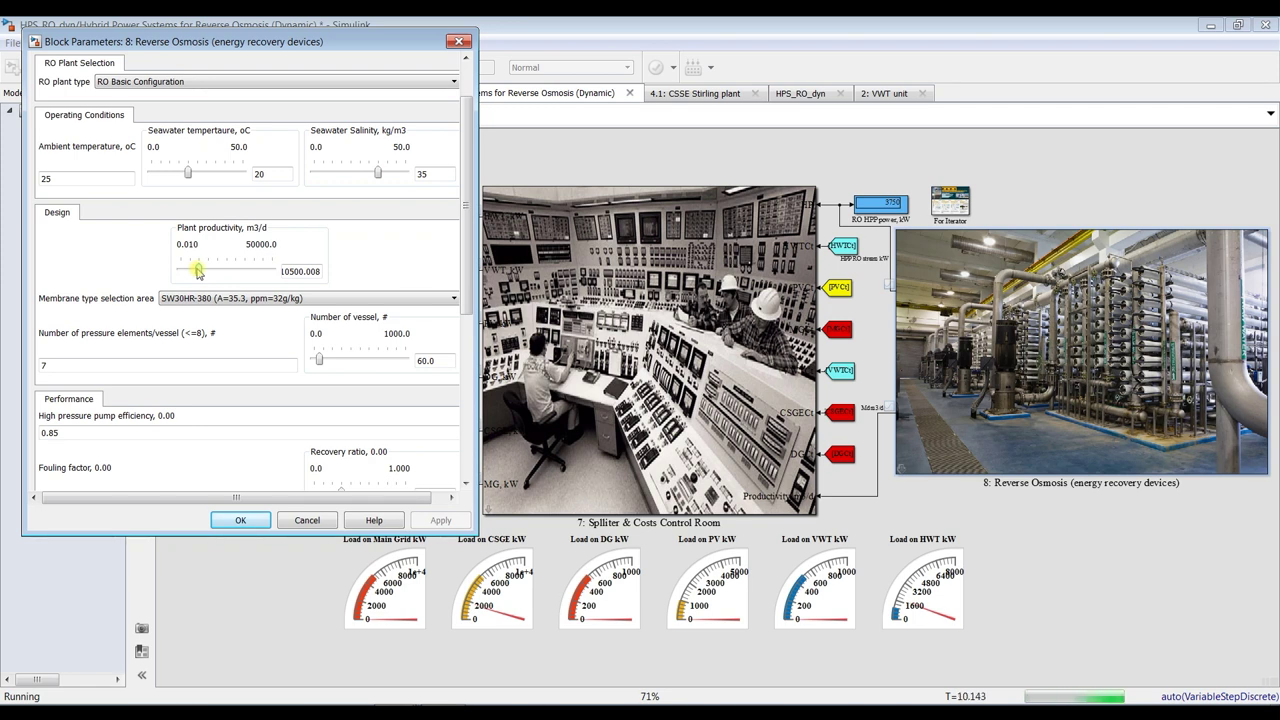
# Step: Reduce the plant productivity gradually through about 9000 and 6500 to 4000 m3/d, accept the parameters and stop the simulation
pyautogui.moveTo(198, 272); pyautogui.dragTo(197, 273)
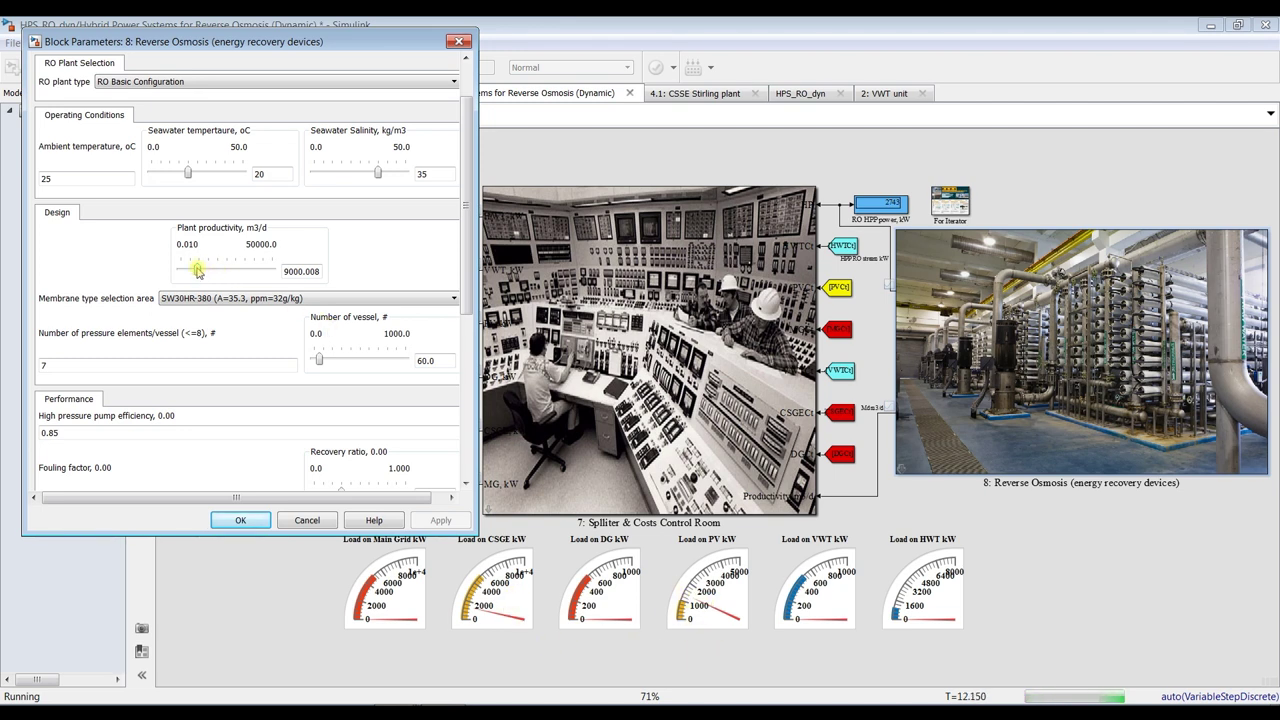
pyautogui.moveTo(197, 272); pyautogui.dragTo(196, 272)
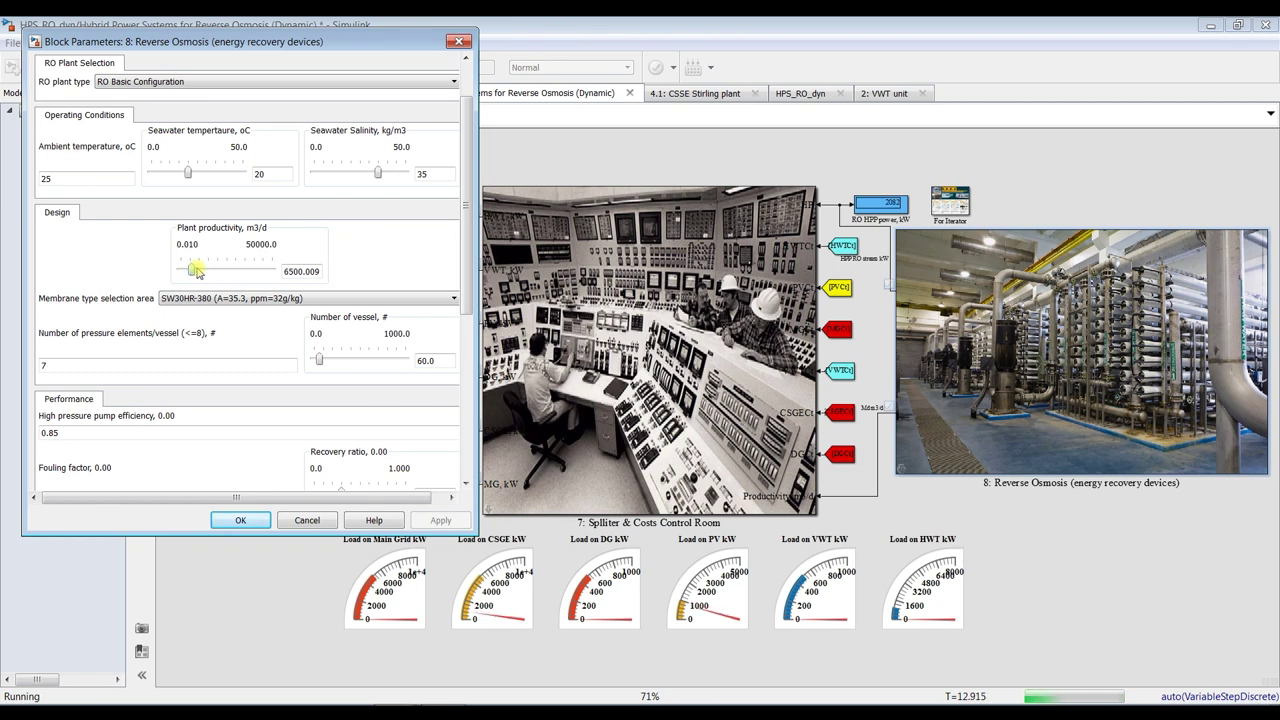
pyautogui.moveTo(197, 272); pyautogui.dragTo(197, 272)
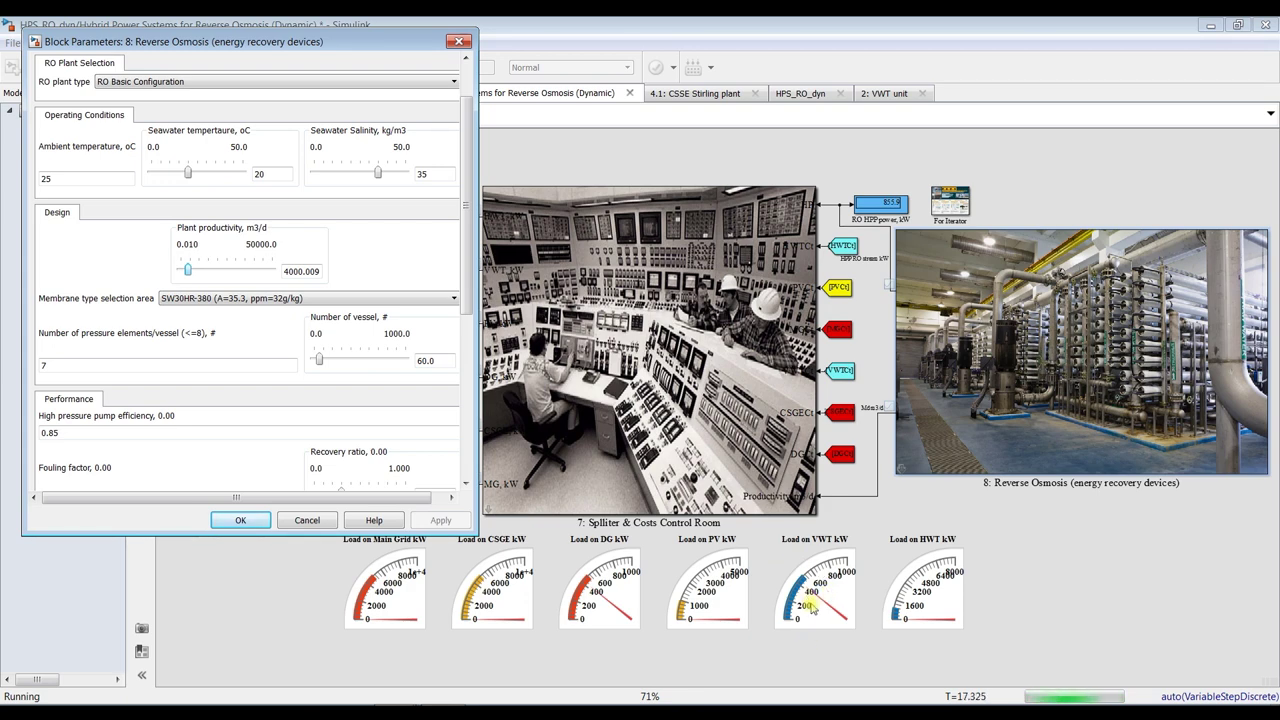
pyautogui.click(245, 520)
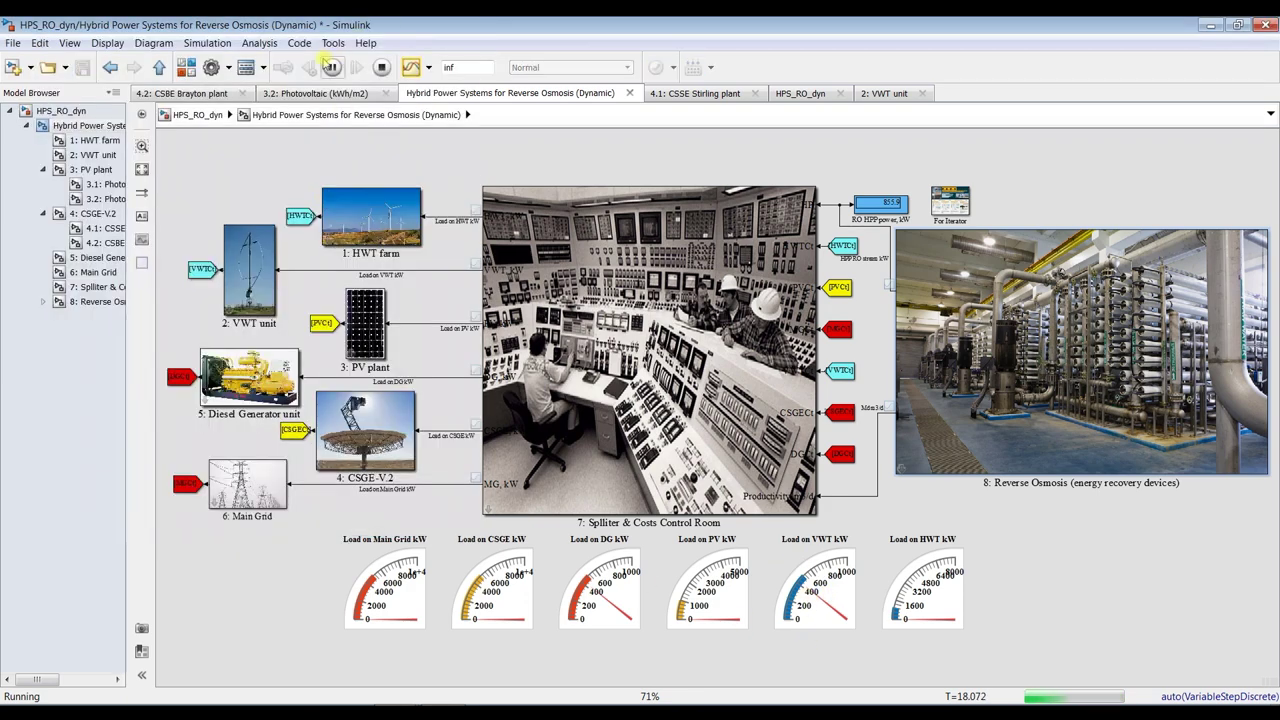
pyautogui.click(381, 67)
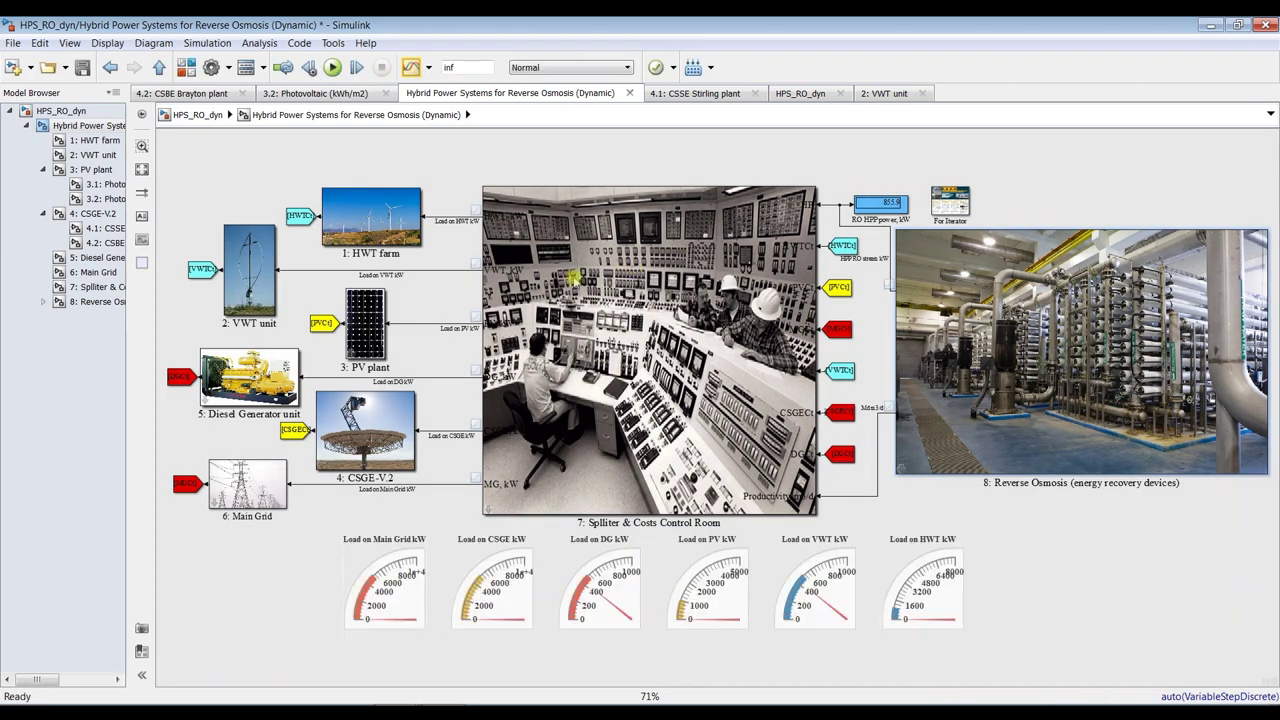
# Step: Review the control room block's upper, mid and lower load limits and its cost parameters
pyautogui.doubleClick(607, 320)
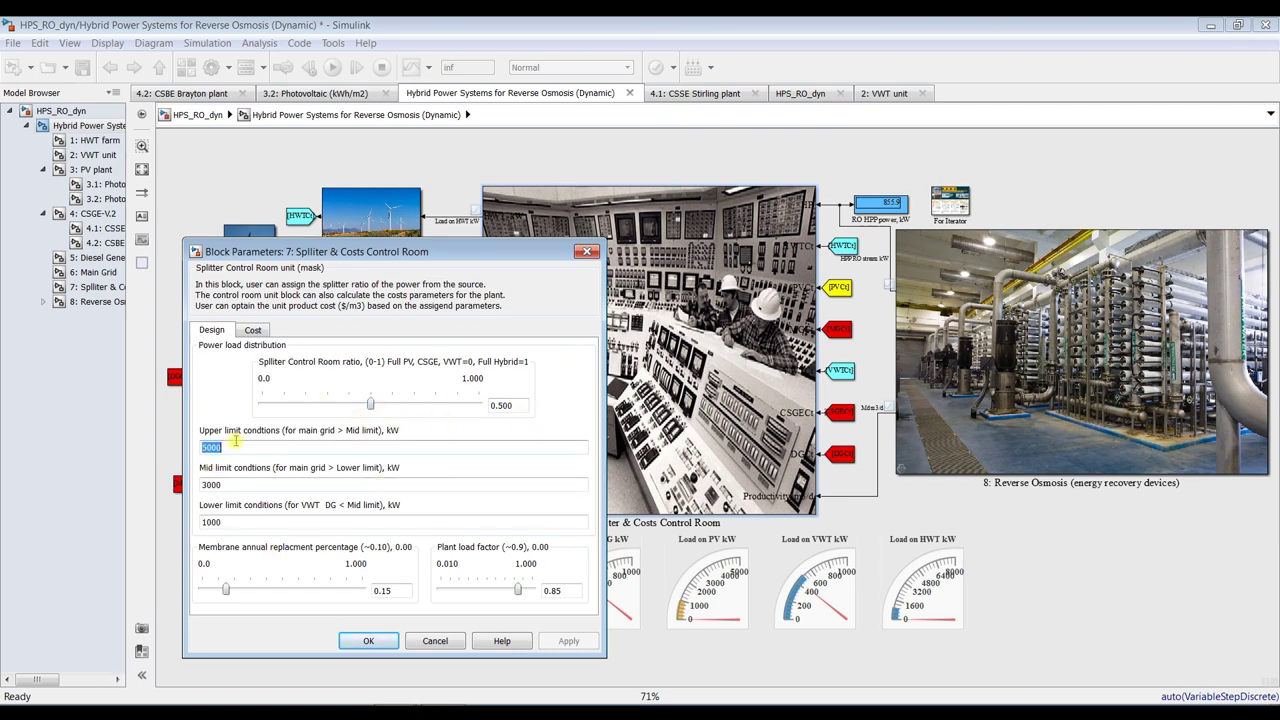
pyautogui.doubleClick(233, 485)
pyautogui.doubleClick(231, 522)
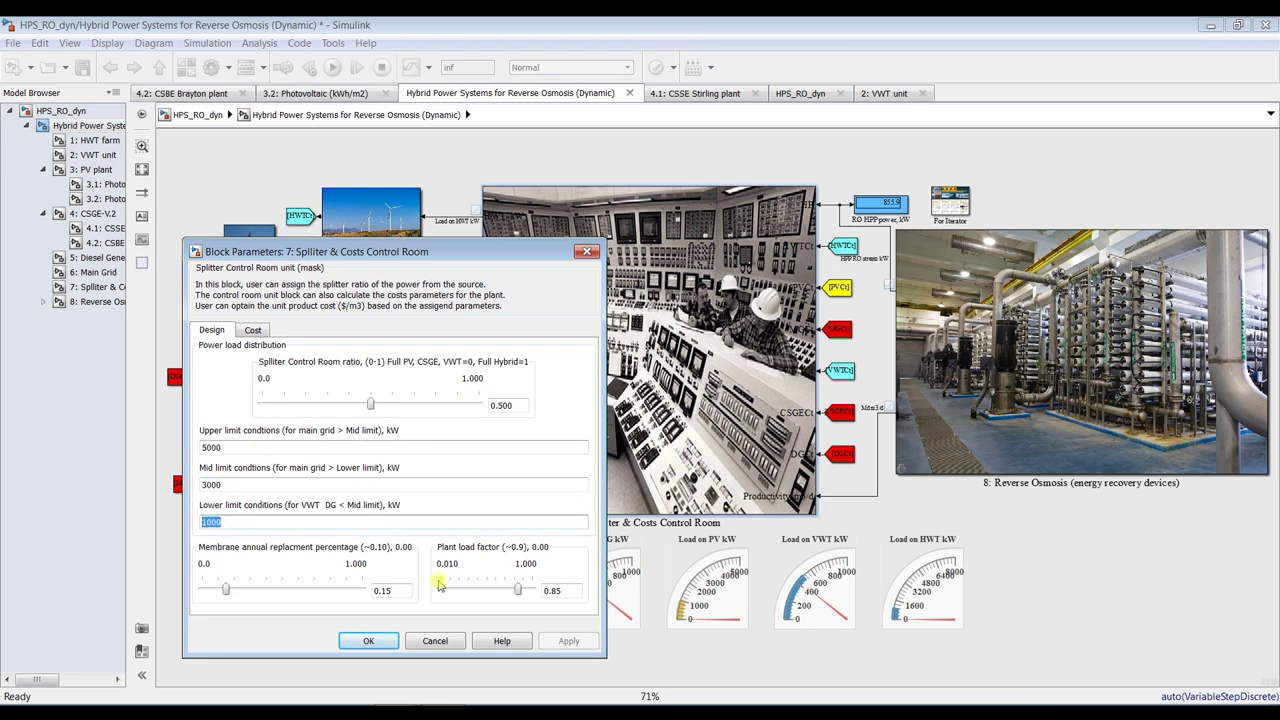
pyautogui.click(269, 330)
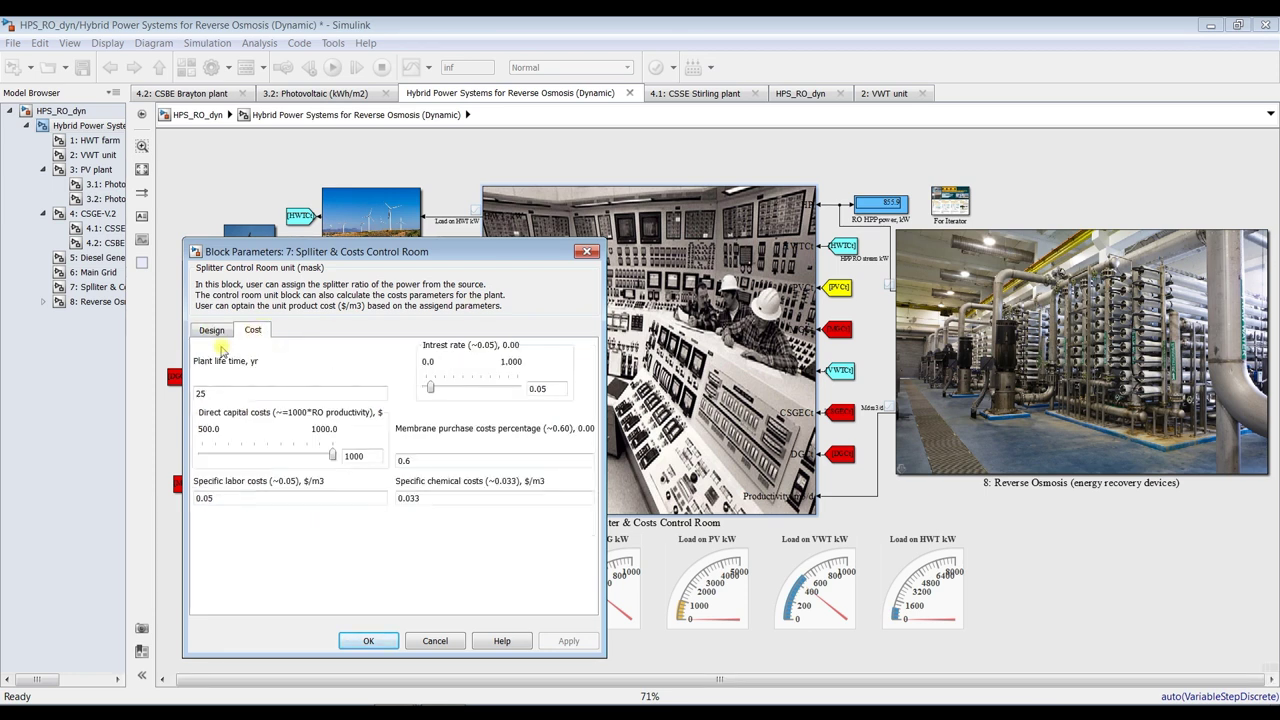
pyautogui.click(366, 641)
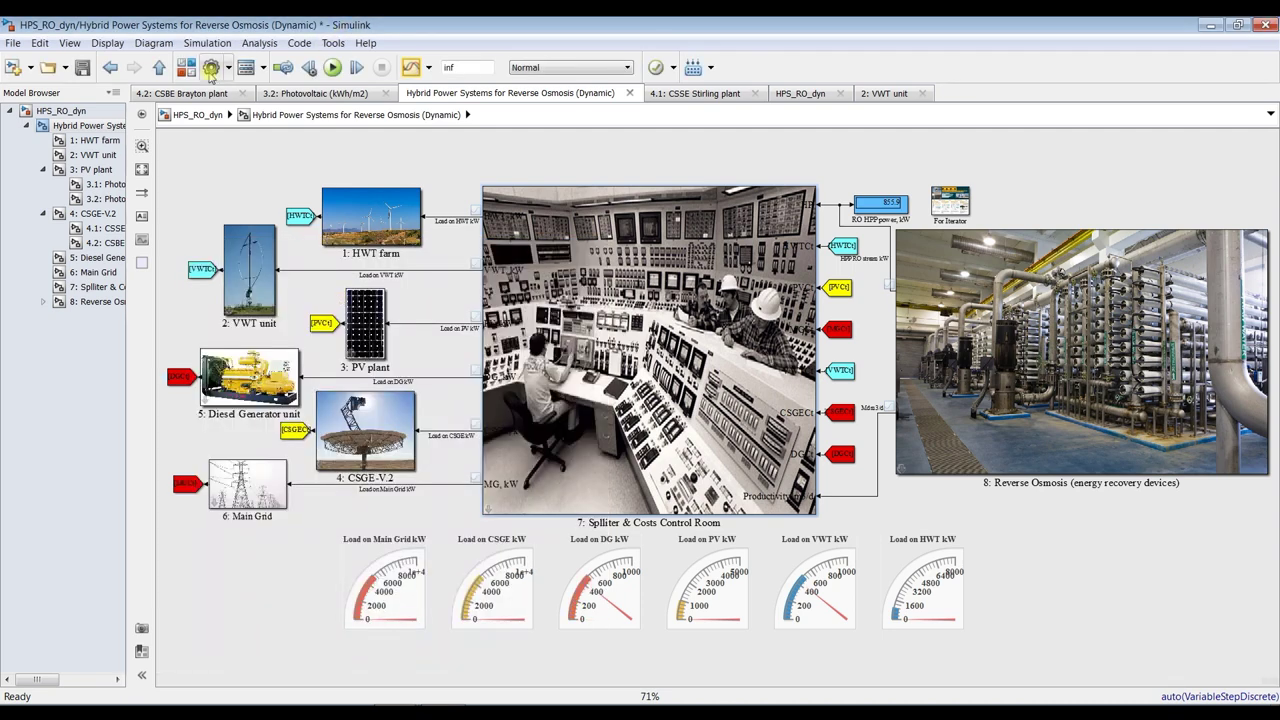
# Step: Save the model and open the Simulation Data Inspector maximized, with an enlarged signal list
pyautogui.click(83, 67)
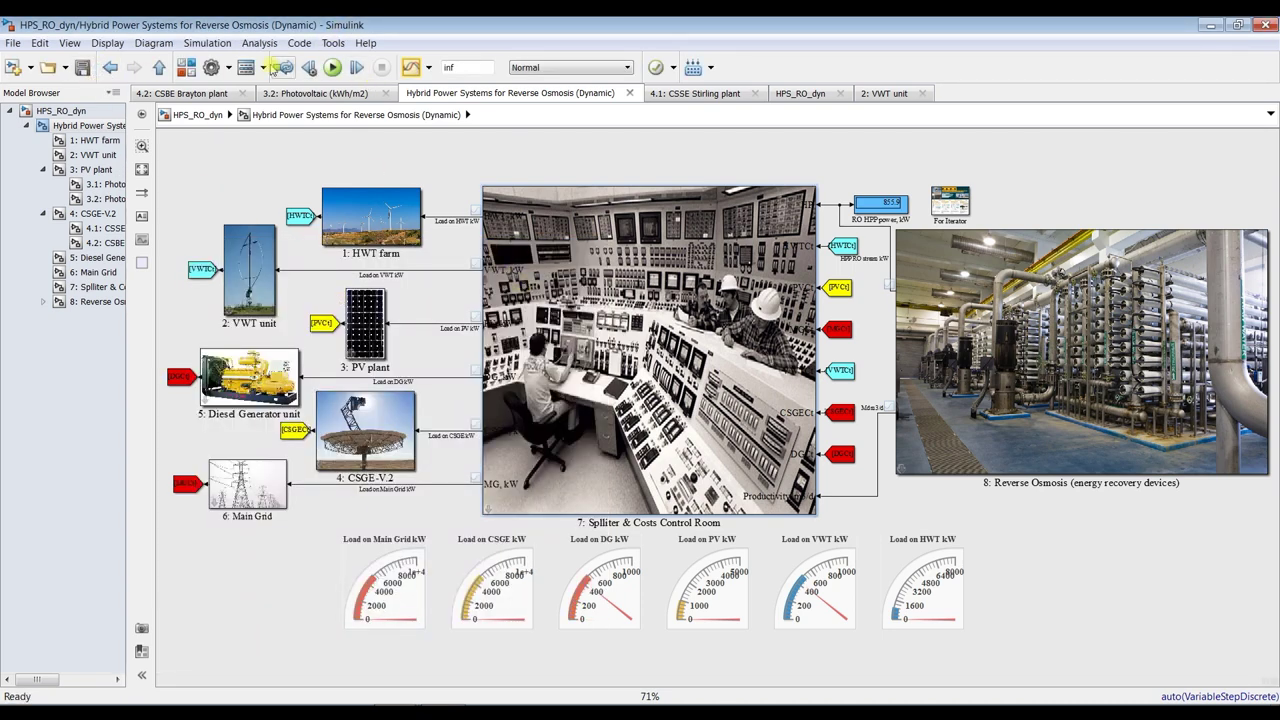
pyautogui.click(411, 68)
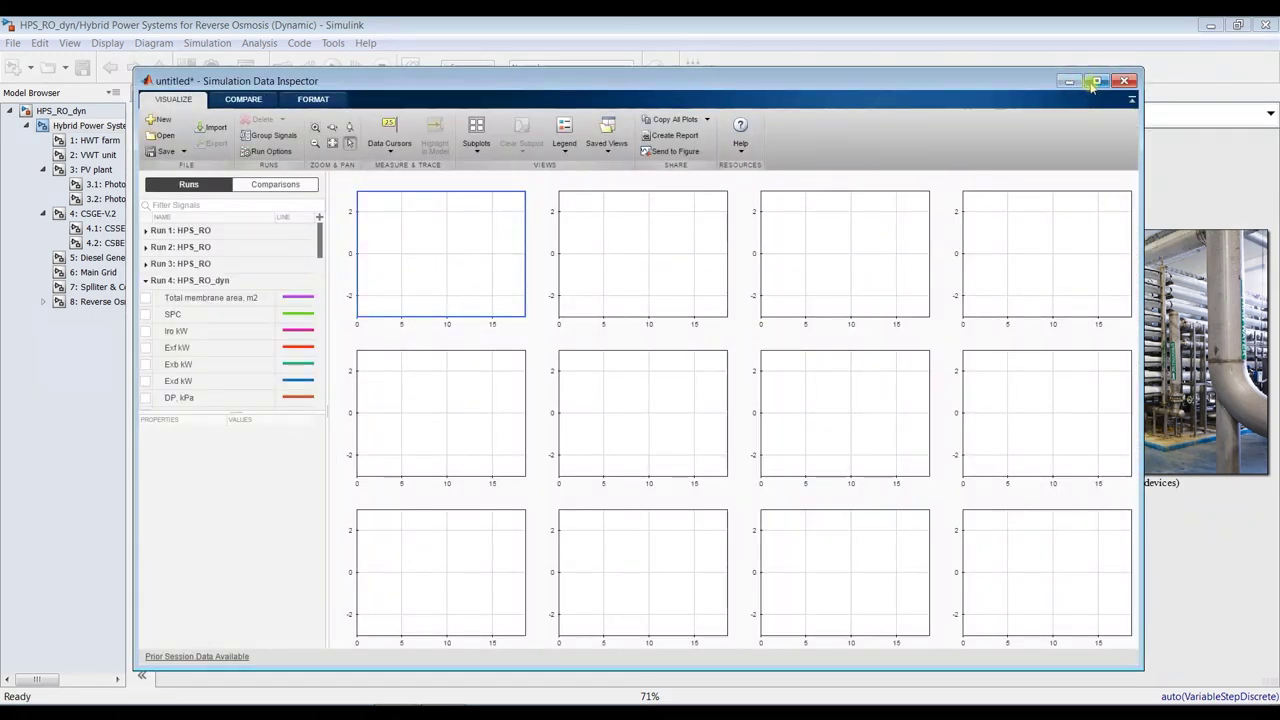
pyautogui.click(1095, 81)
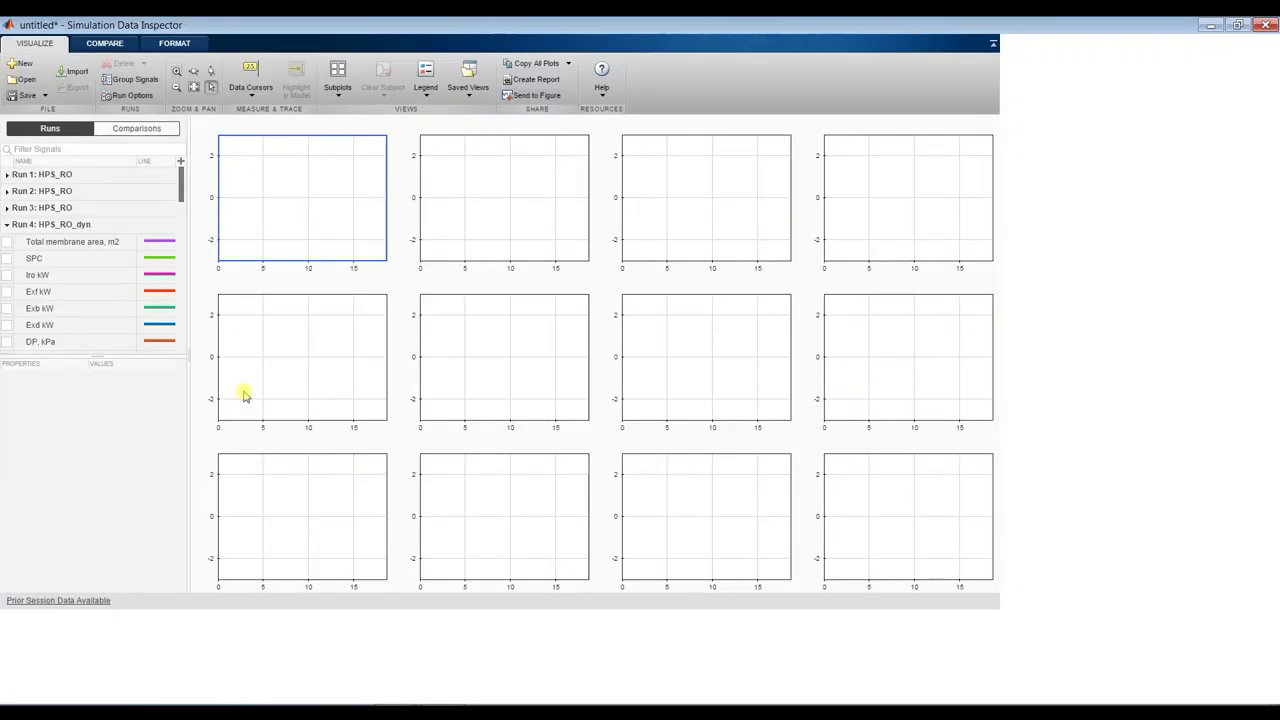
pyautogui.moveTo(92, 403); pyautogui.dragTo(88, 670)
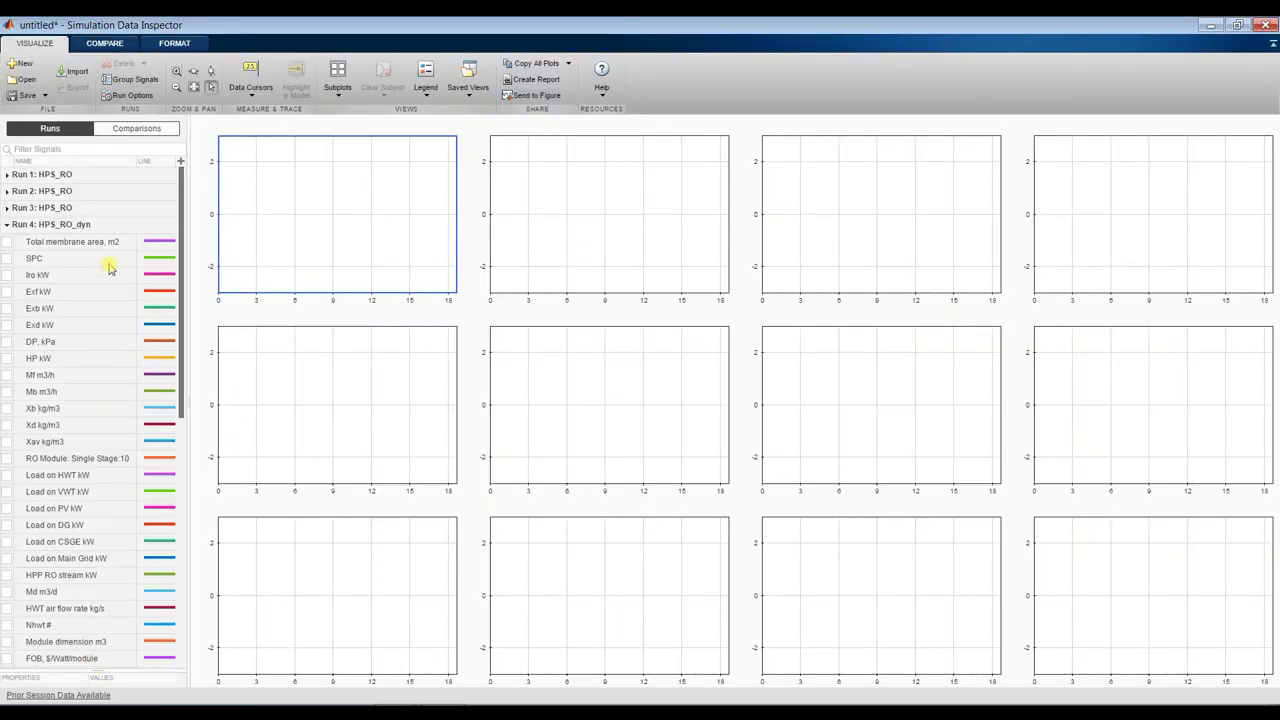
# Step: Plot the HPS_RO_dyn run's Total membrane area in the first subplot and SPC in the second
pyautogui.click(7, 243)
pyautogui.click(7, 243)
pyautogui.click(7, 243)
pyautogui.click(513, 202)
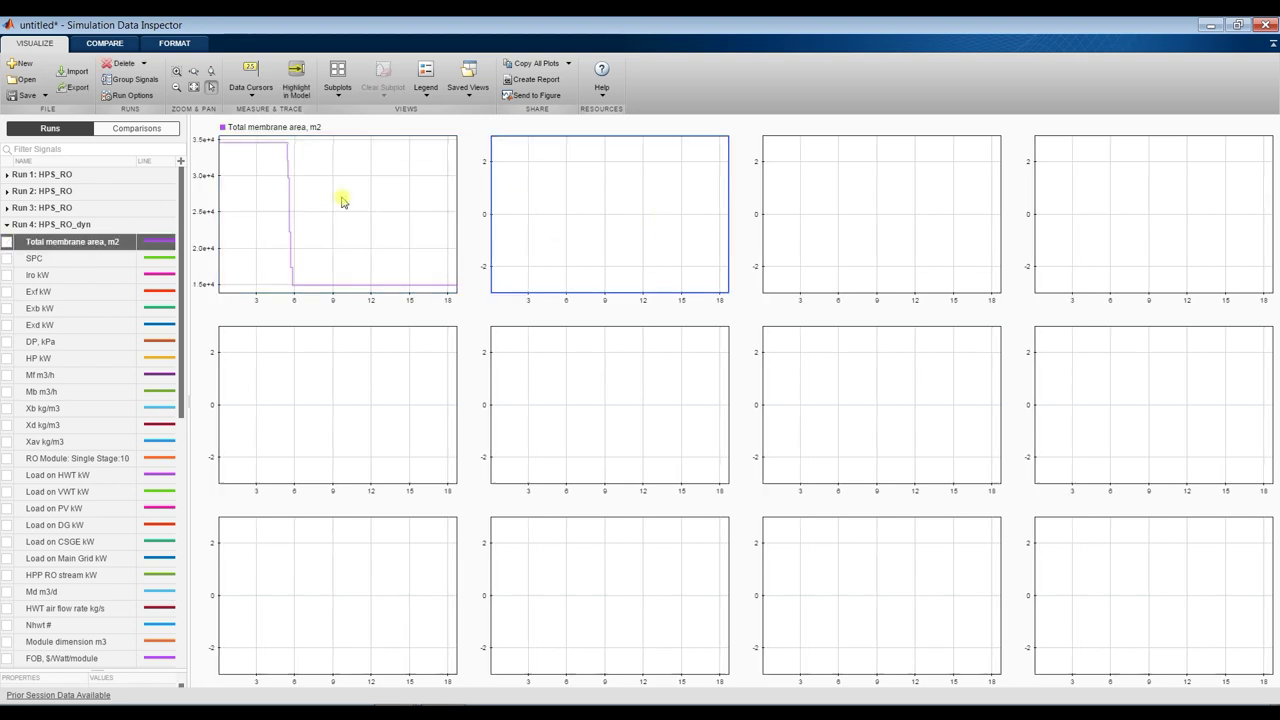
pyautogui.click(7, 258)
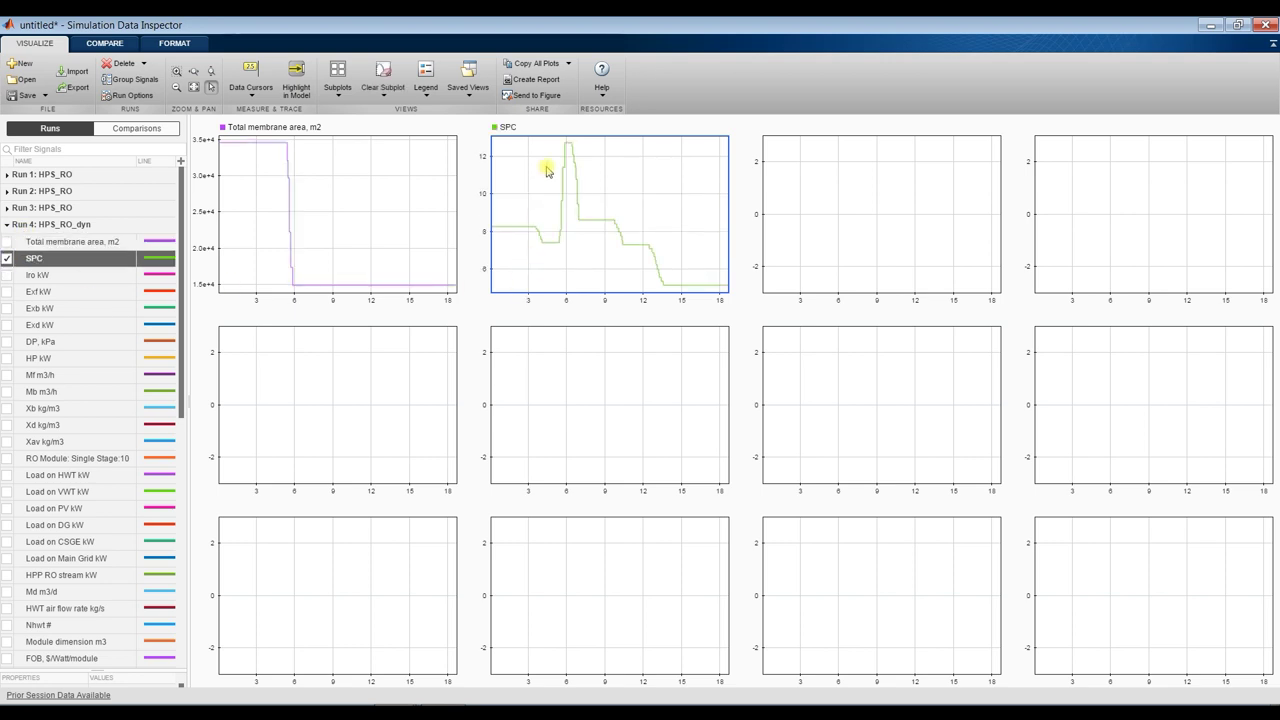
# Step: Plot the Iro kW, Exf kW and Exb kW signals together in the third subplot of the first row
pyautogui.click(826, 208)
pyautogui.click(8, 276)
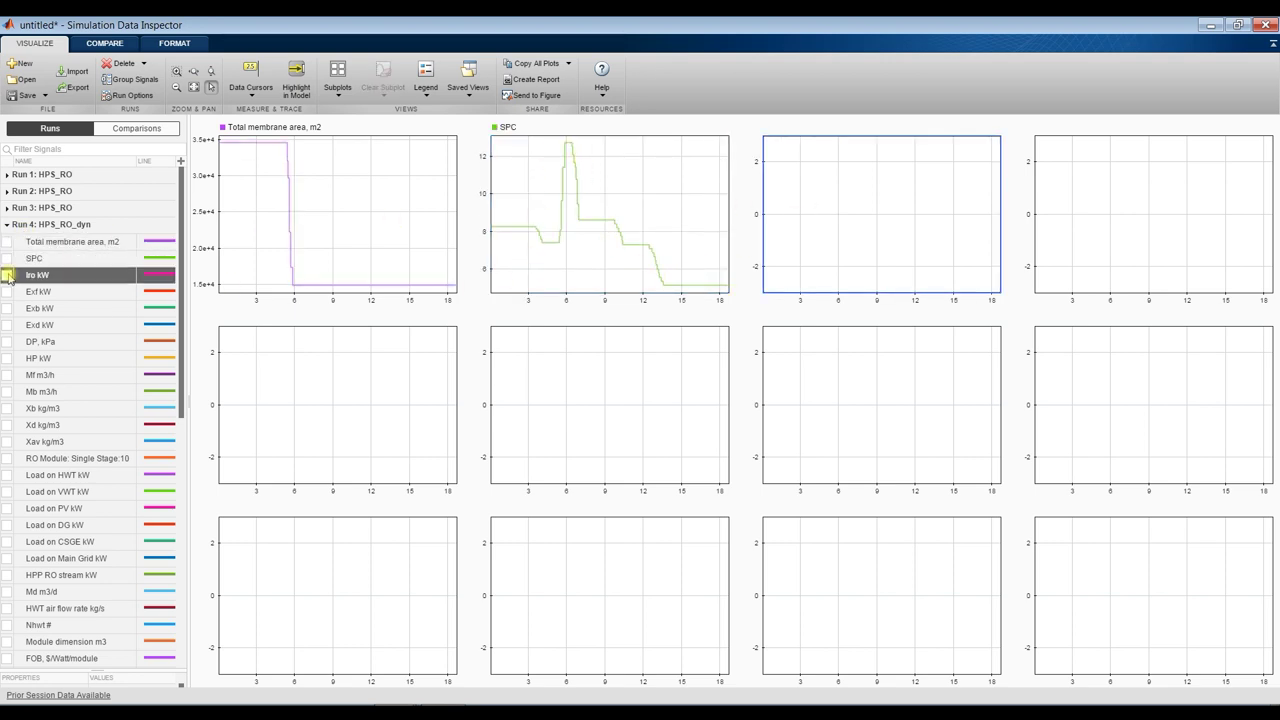
pyautogui.click(7, 291)
pyautogui.click(7, 308)
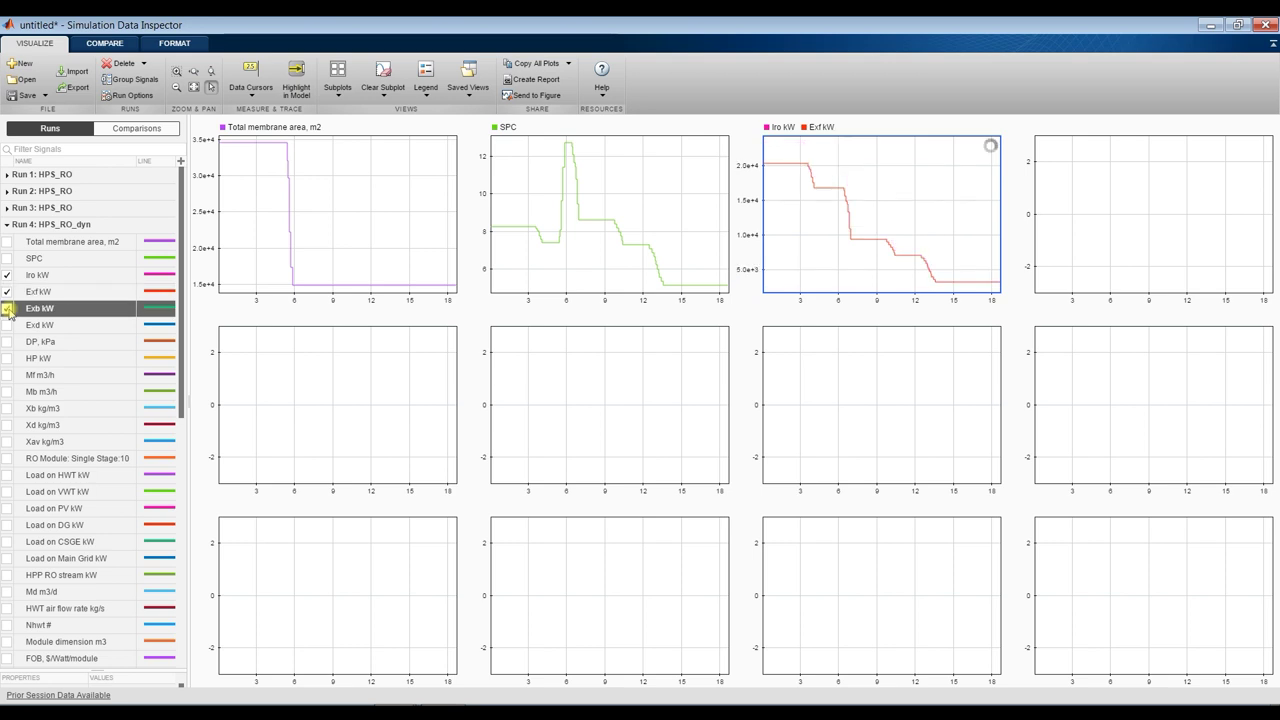
# Step: Plot DP, kPa in the fourth subplot of the first row and HP kW in the first subplot of the second row
pyautogui.click(1120, 205)
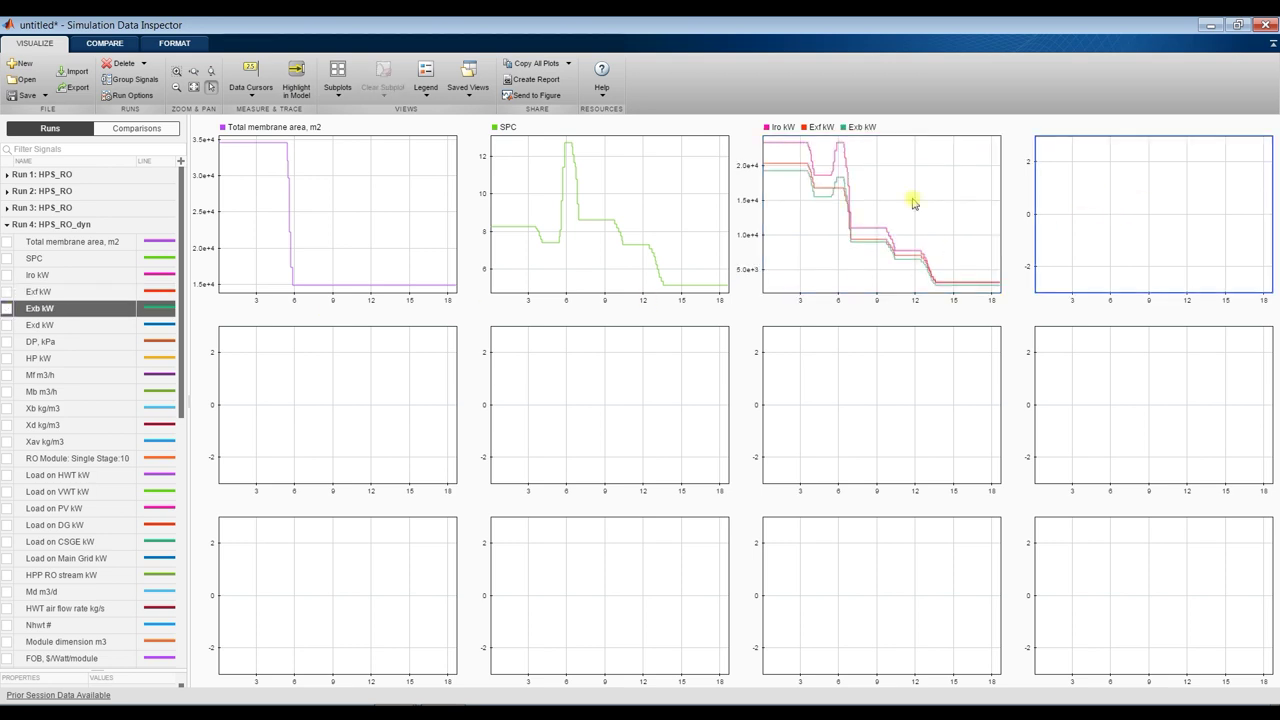
pyautogui.click(8, 342)
pyautogui.click(310, 388)
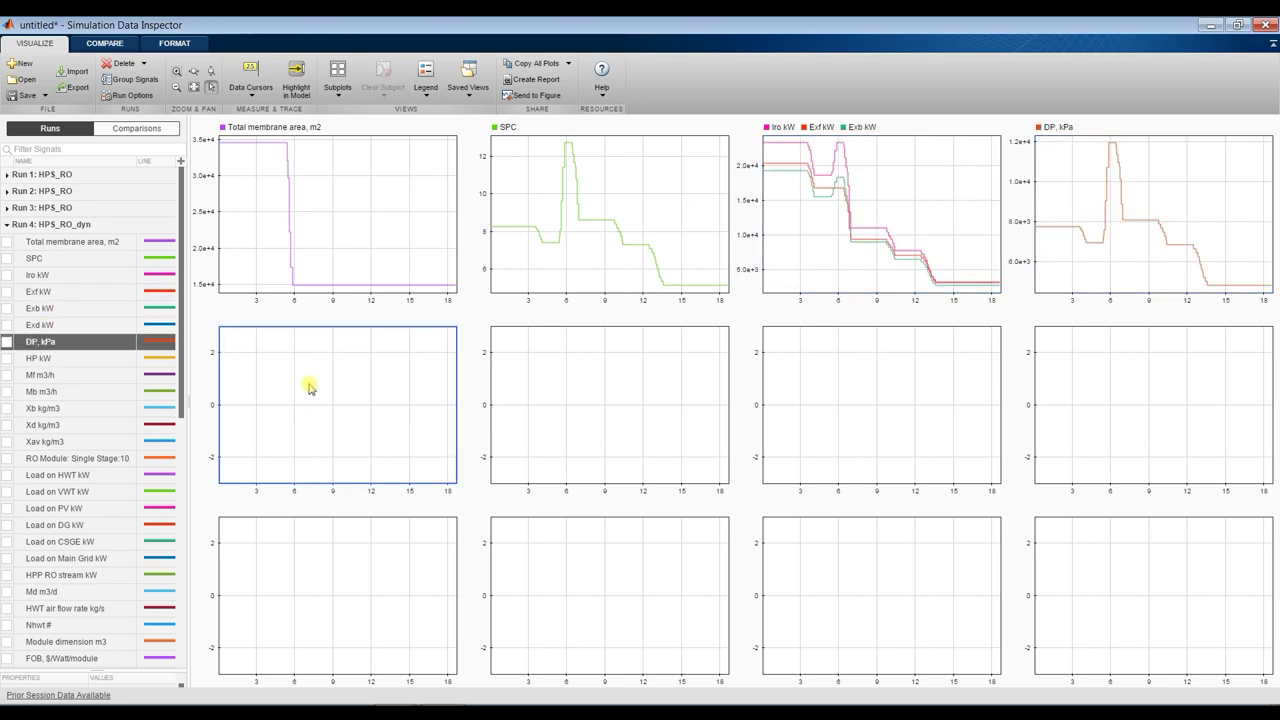
pyautogui.click(8, 358)
# Step: Plot Load on HWT kW and Load on VWT kW together in the second row's second subplot and Load on PV kW in its third
pyautogui.click(622, 350)
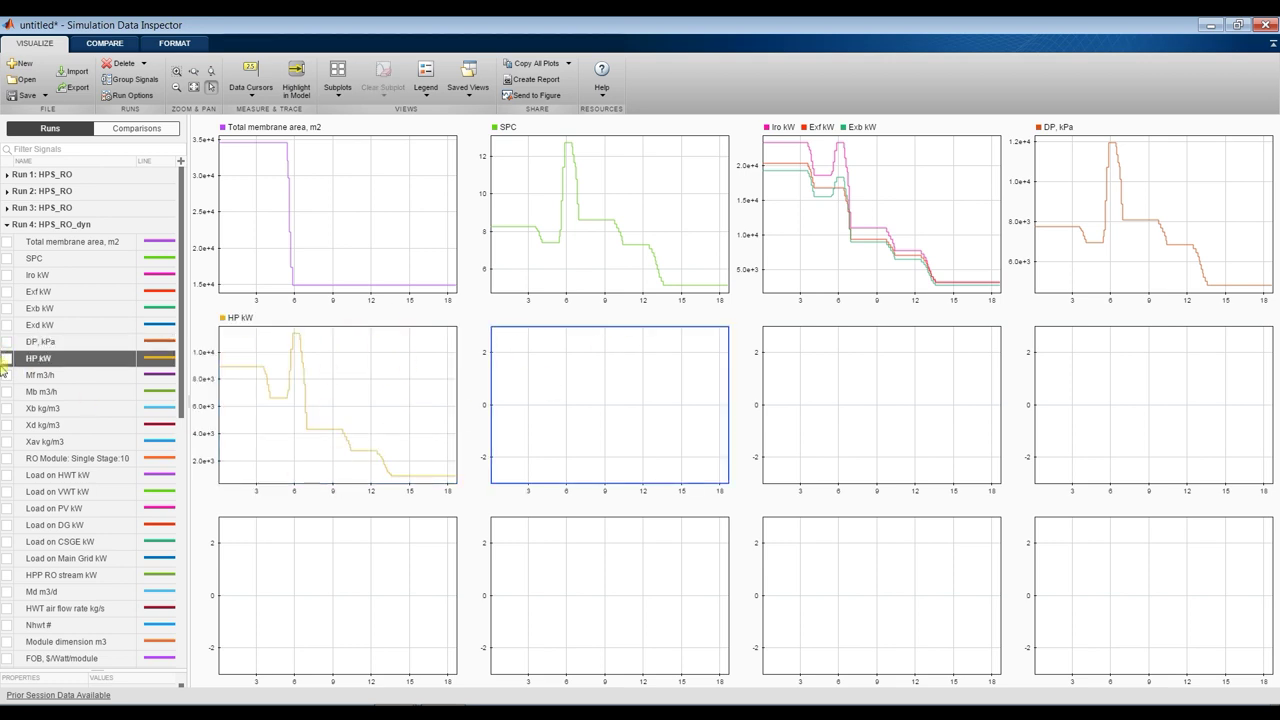
pyautogui.scroll(-2, 66, 478)
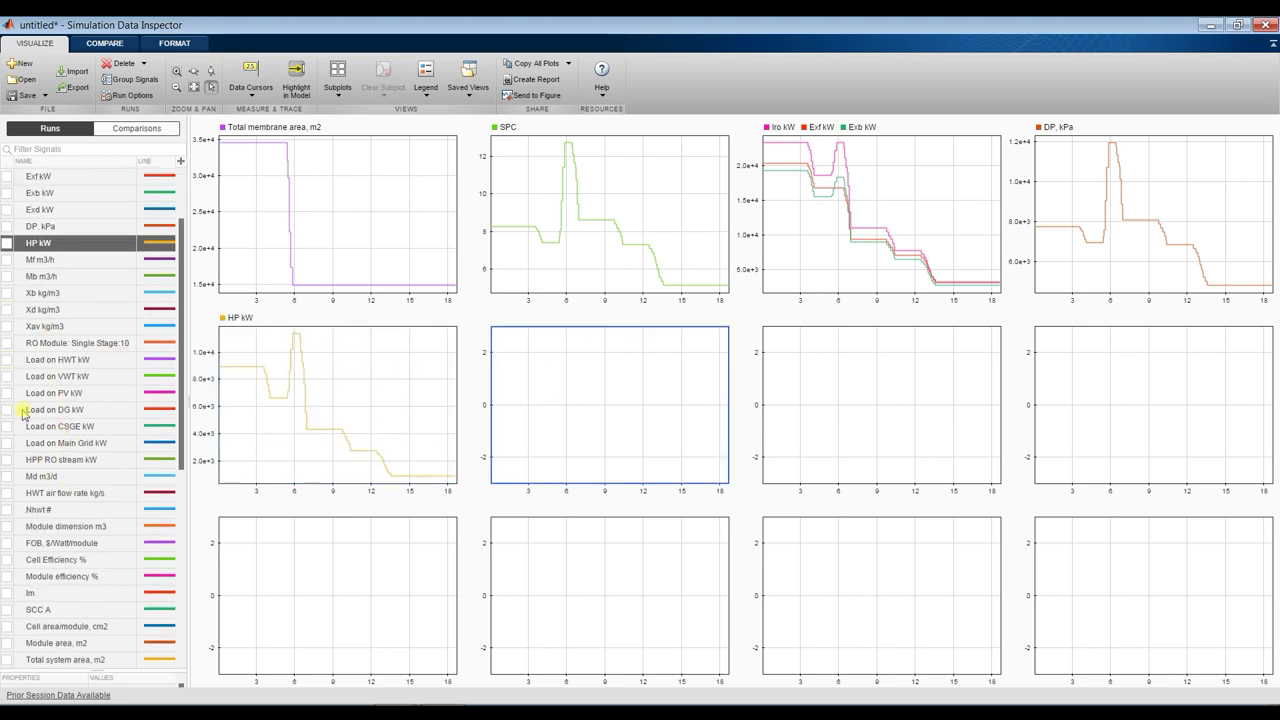
pyautogui.click(7, 361)
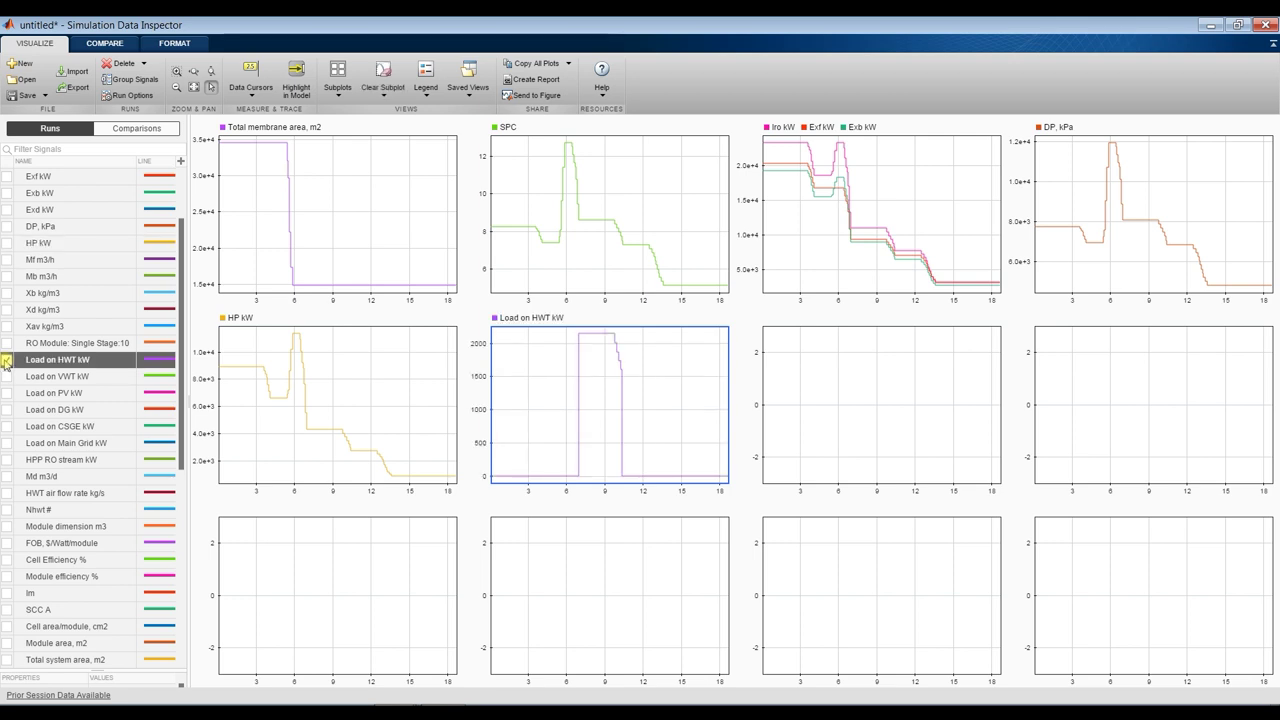
pyautogui.click(7, 377)
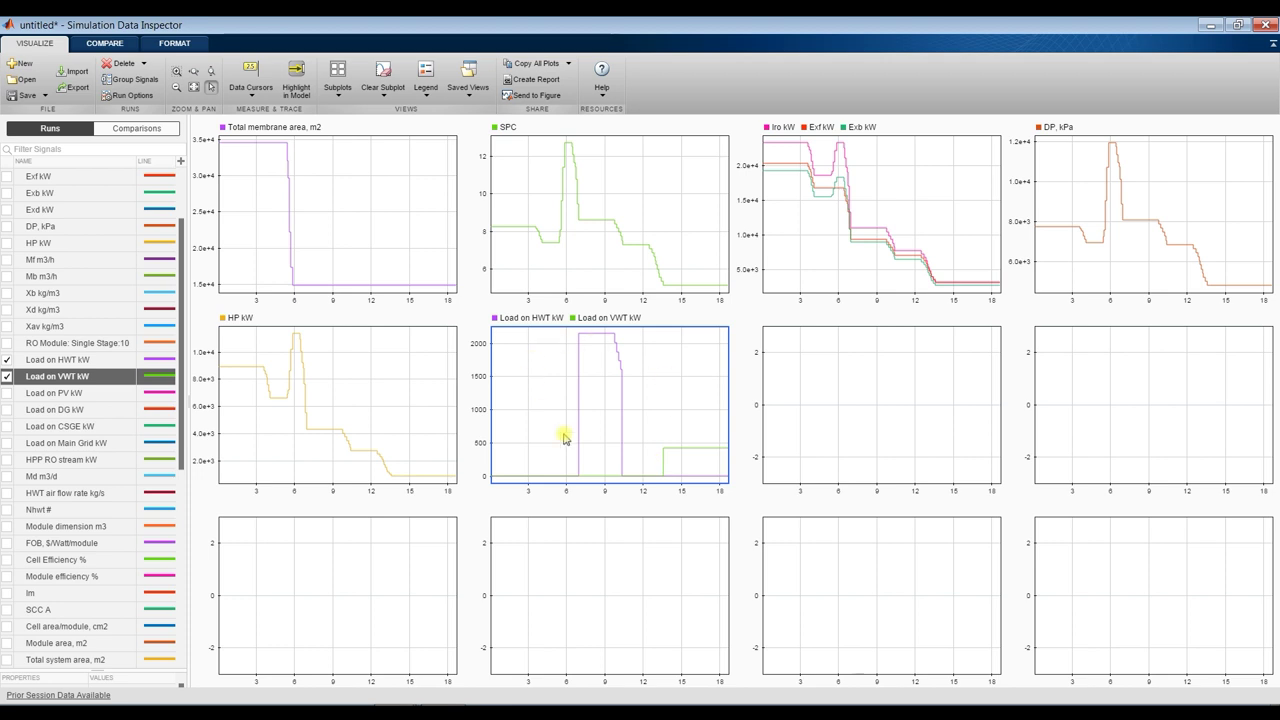
pyautogui.click(843, 377)
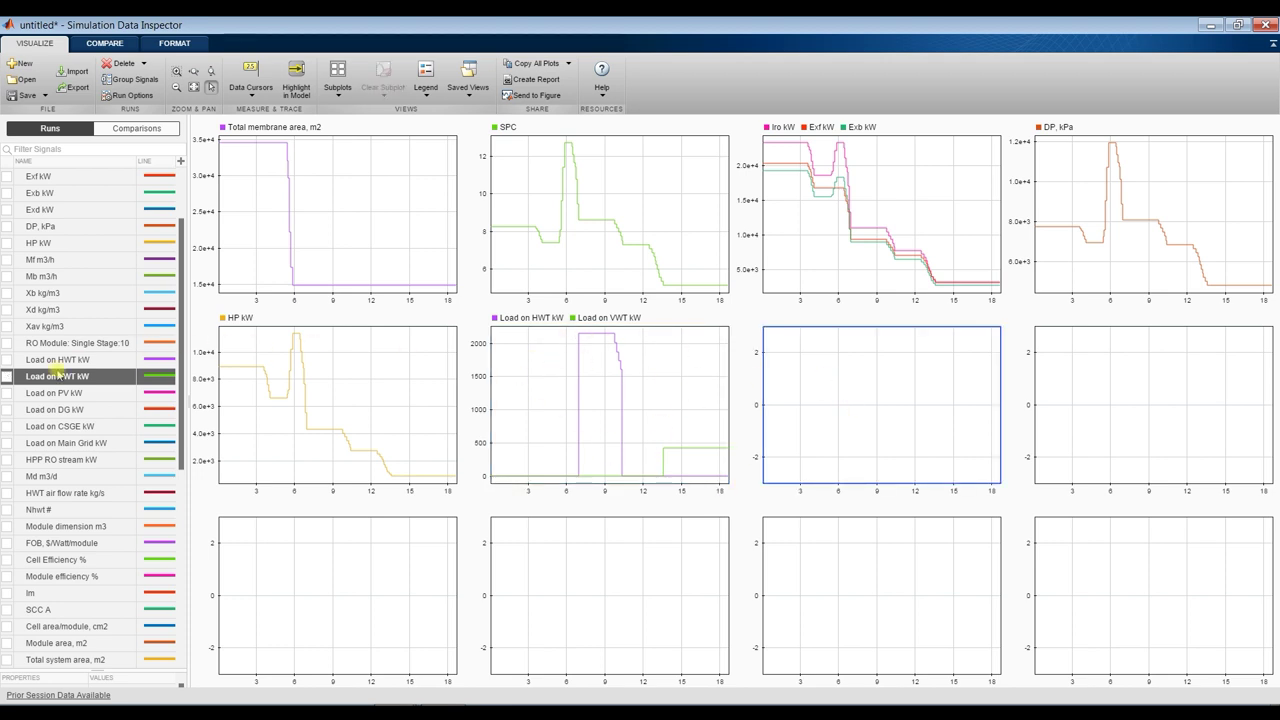
pyautogui.click(7, 394)
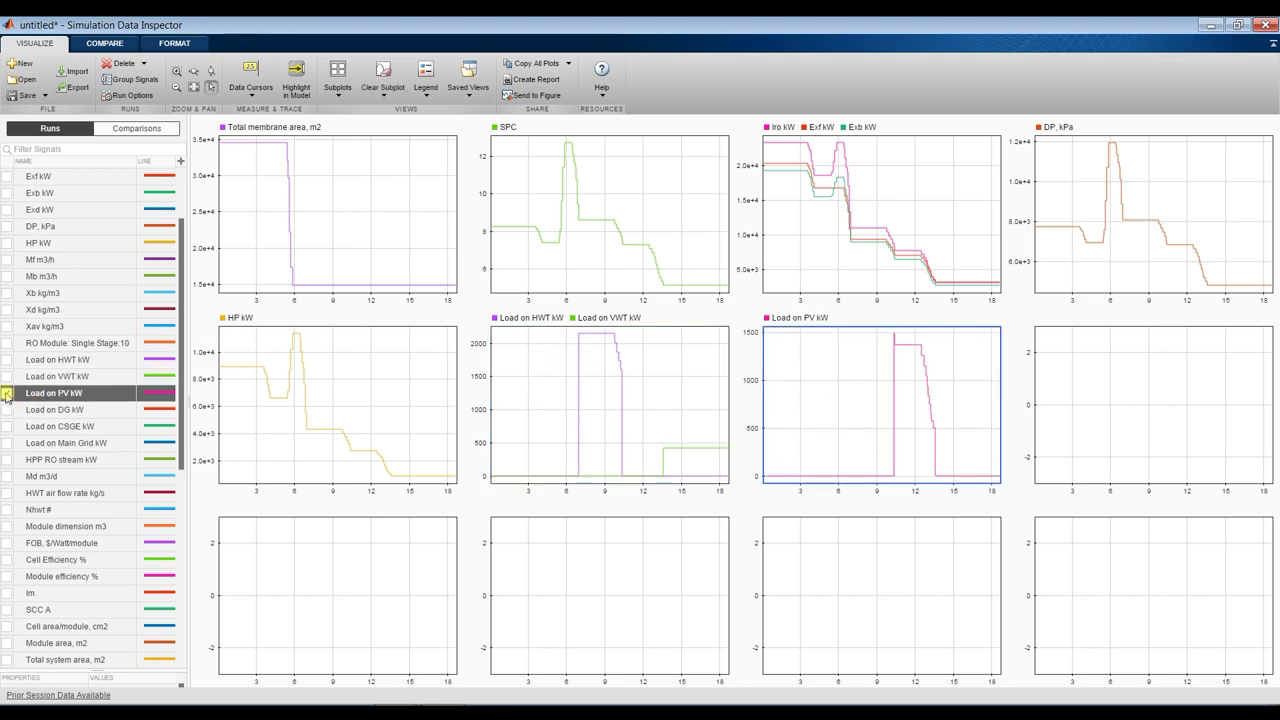
# Step: Add Load on VWT kW to the second row's third subplot and plot Load on PV kW and Load on DG kW in its fourth
pyautogui.click(7, 377)
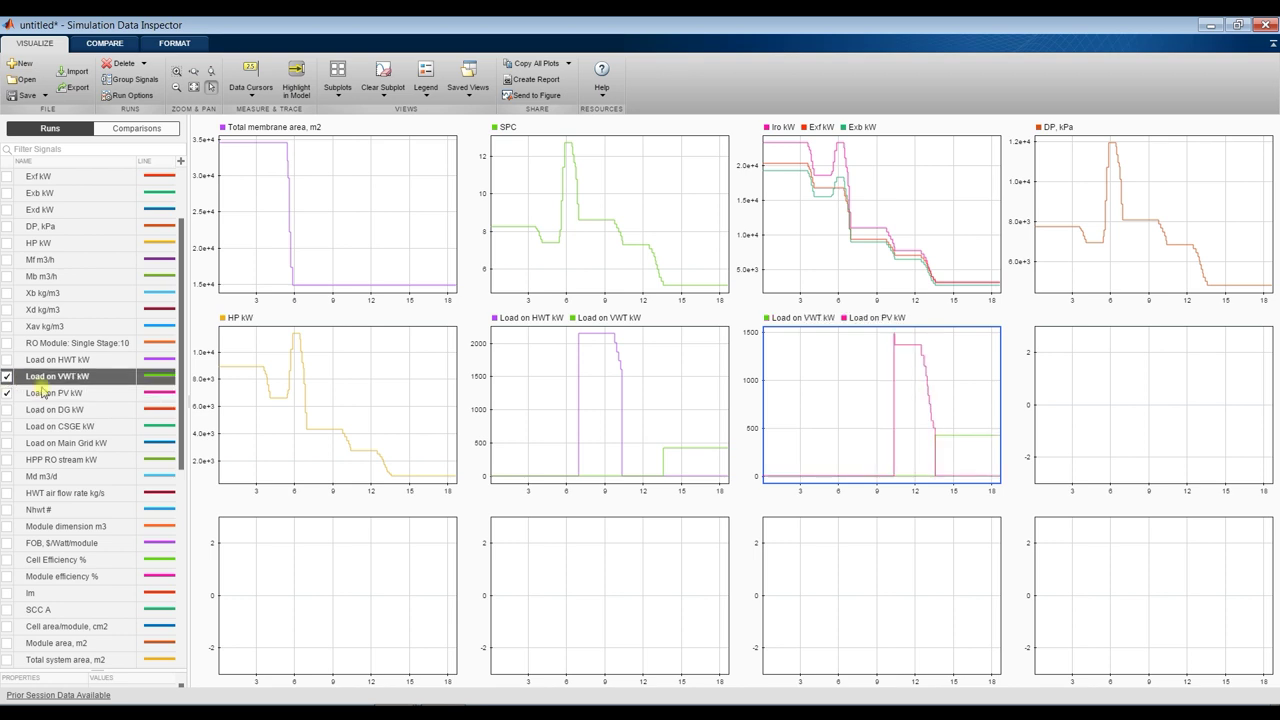
pyautogui.click(1069, 371)
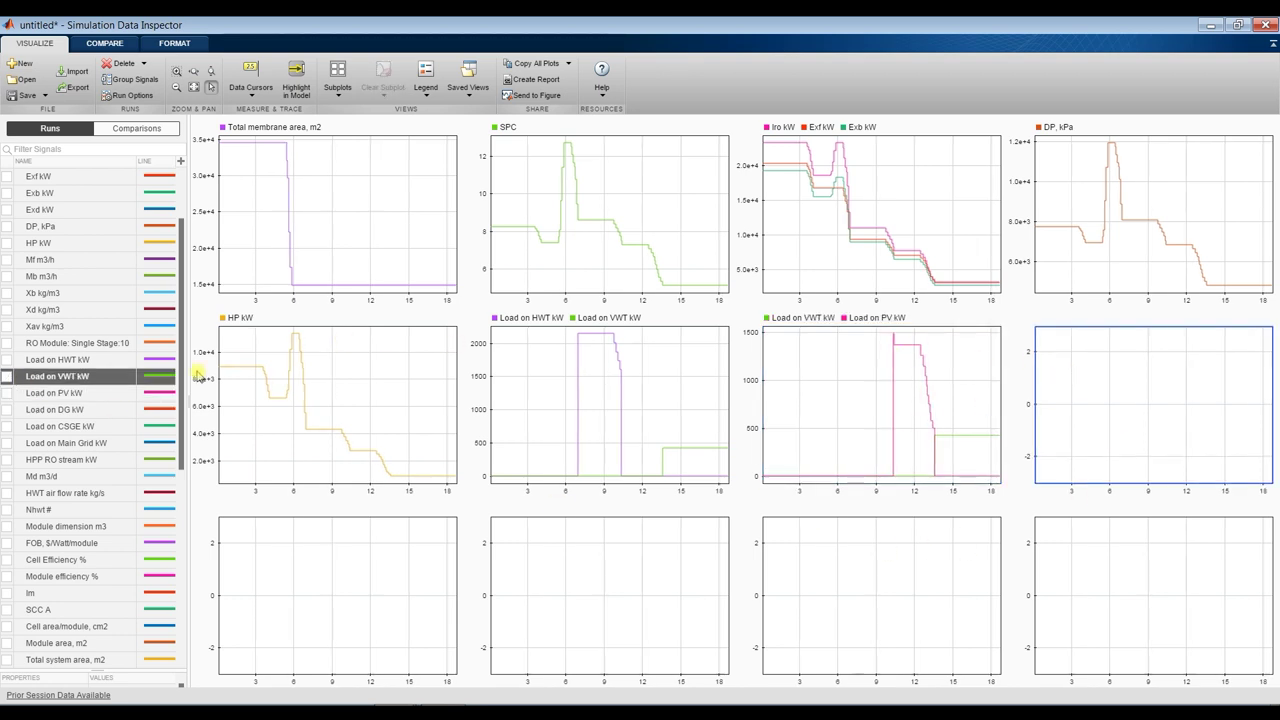
pyautogui.click(7, 393)
pyautogui.click(7, 412)
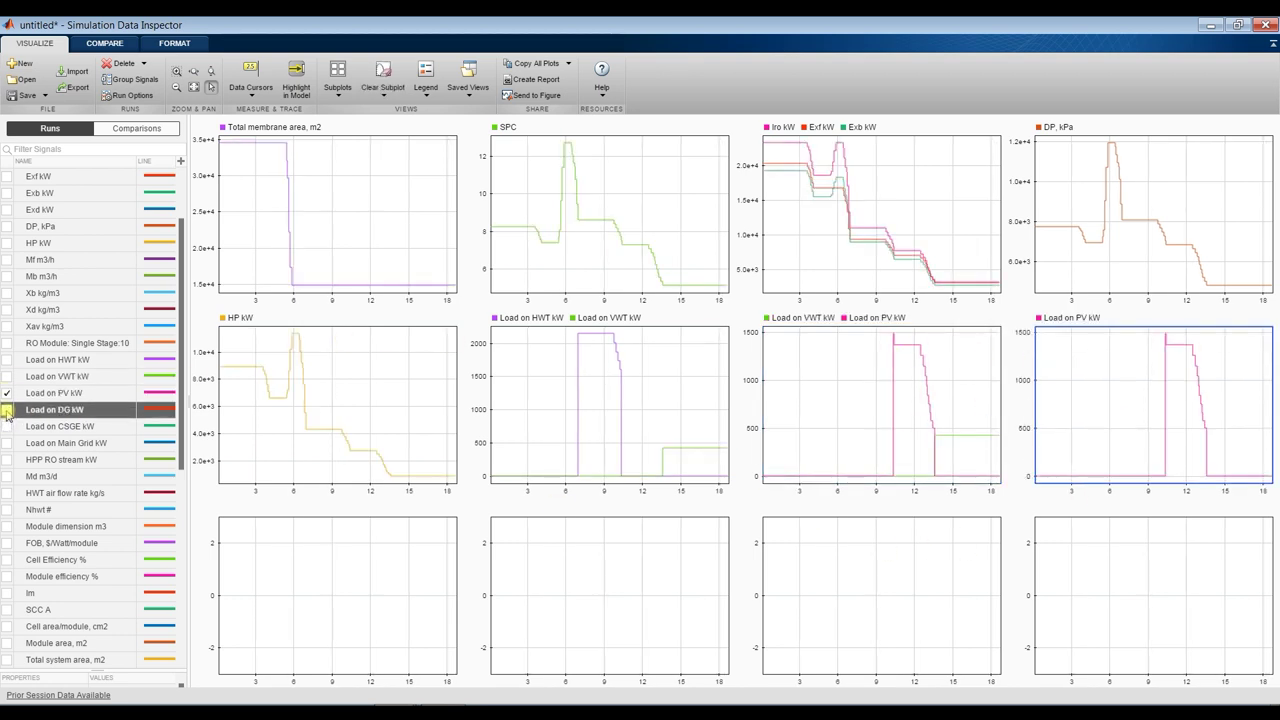
# Step: Plot Load on CSGE kW and Load on Main Grid kW together in the third row's first subplot
pyautogui.click(318, 593)
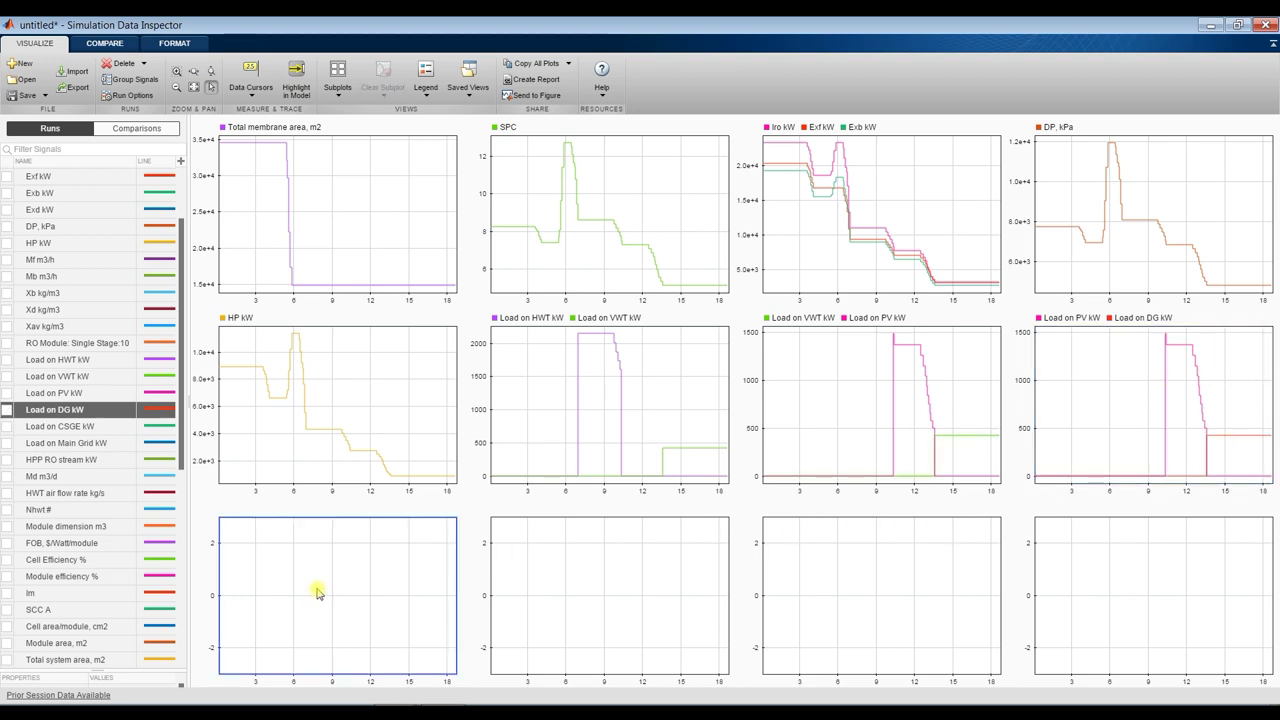
pyautogui.click(7, 426)
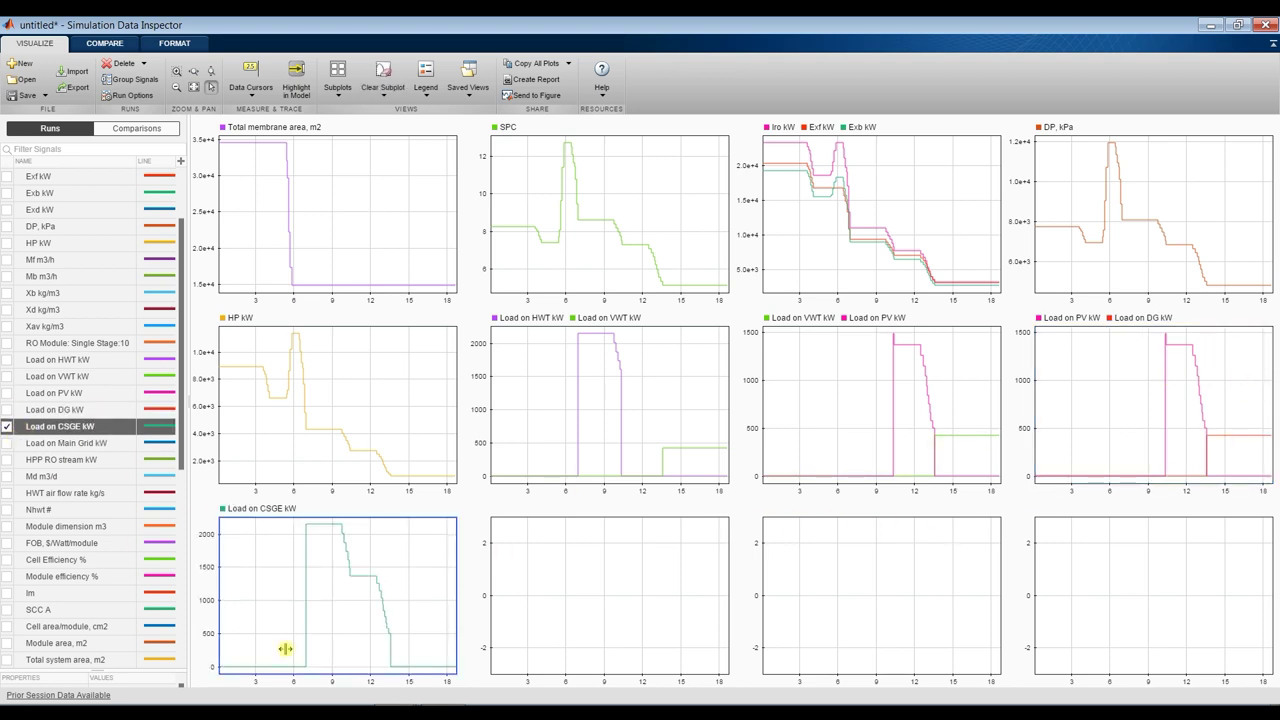
pyautogui.click(6, 444)
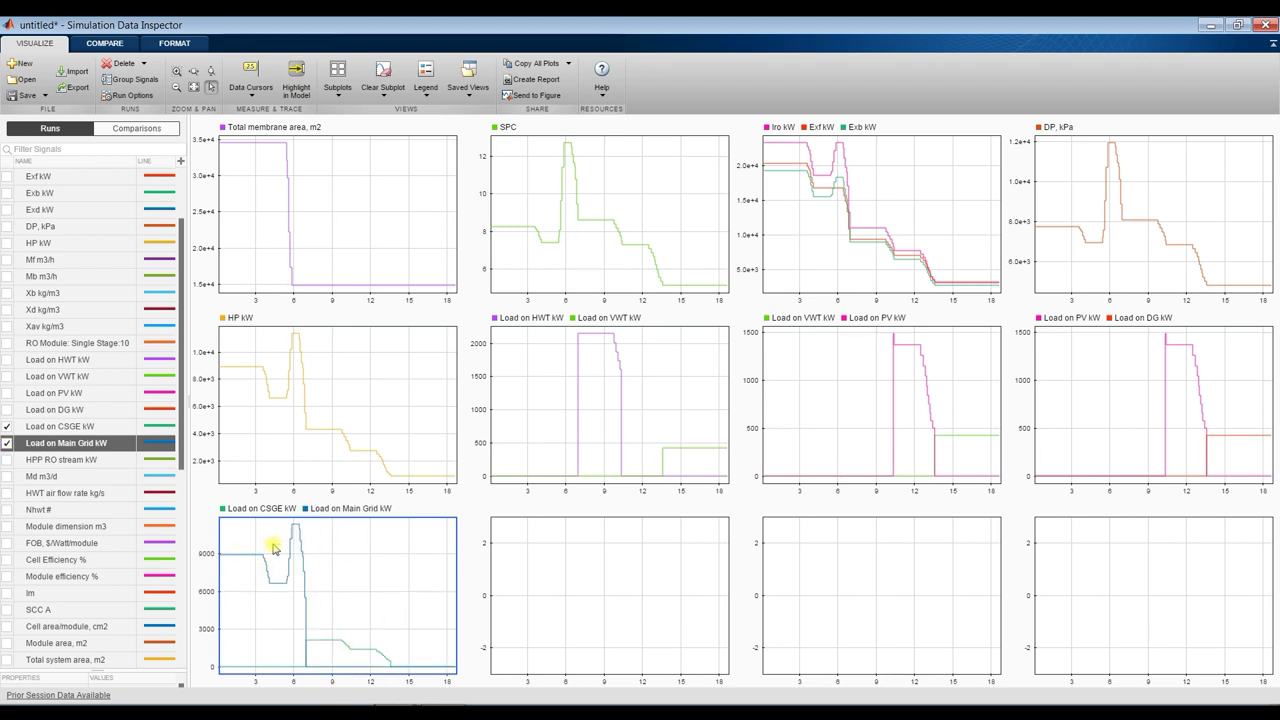
# Step: Plot AMGC $/y, Annual total costs $/yr and Membranes costs $ together in the third row's second subplot
pyautogui.click(585, 557)
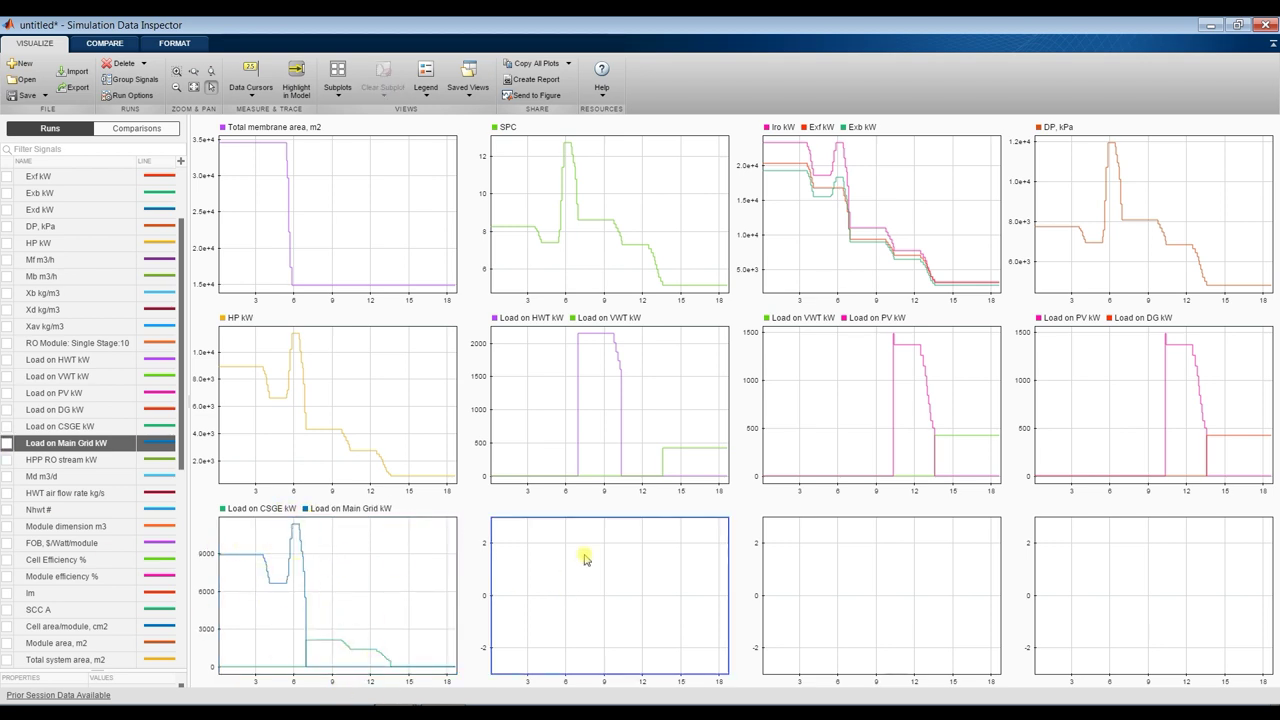
pyautogui.scroll(-2, 72, 492)
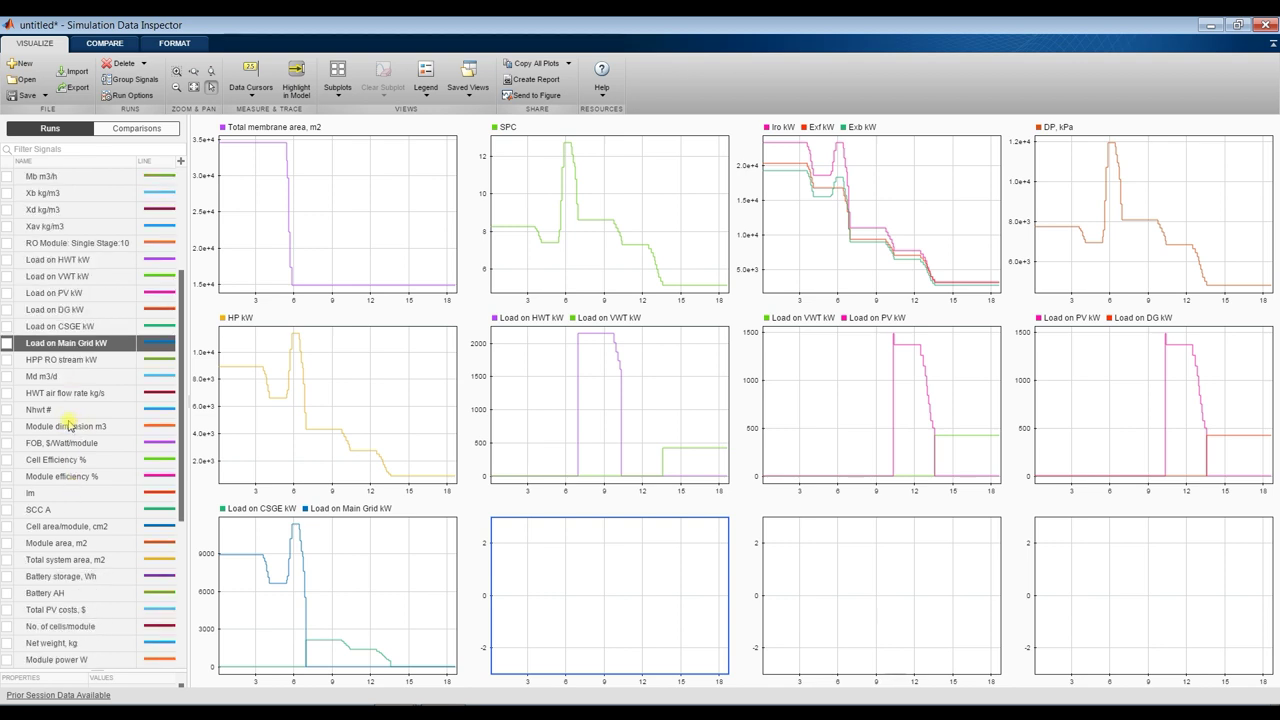
pyautogui.scroll(-6, 72, 428)
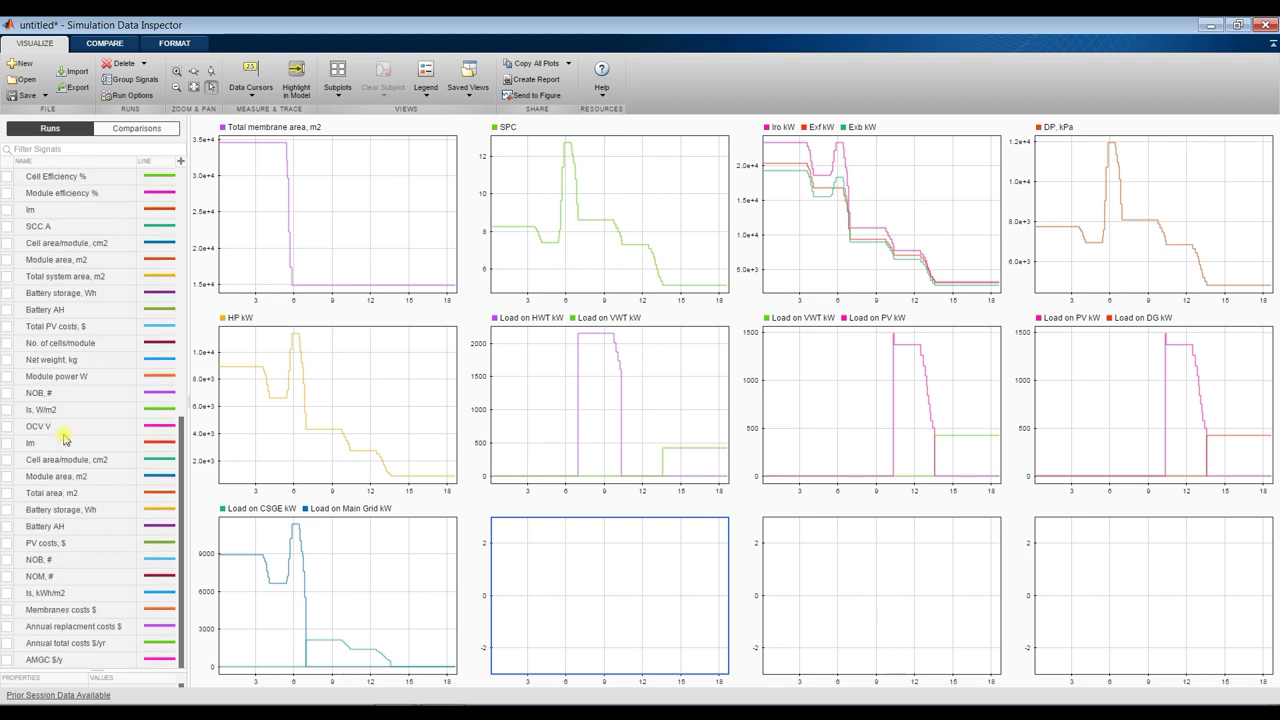
pyautogui.click(8, 660)
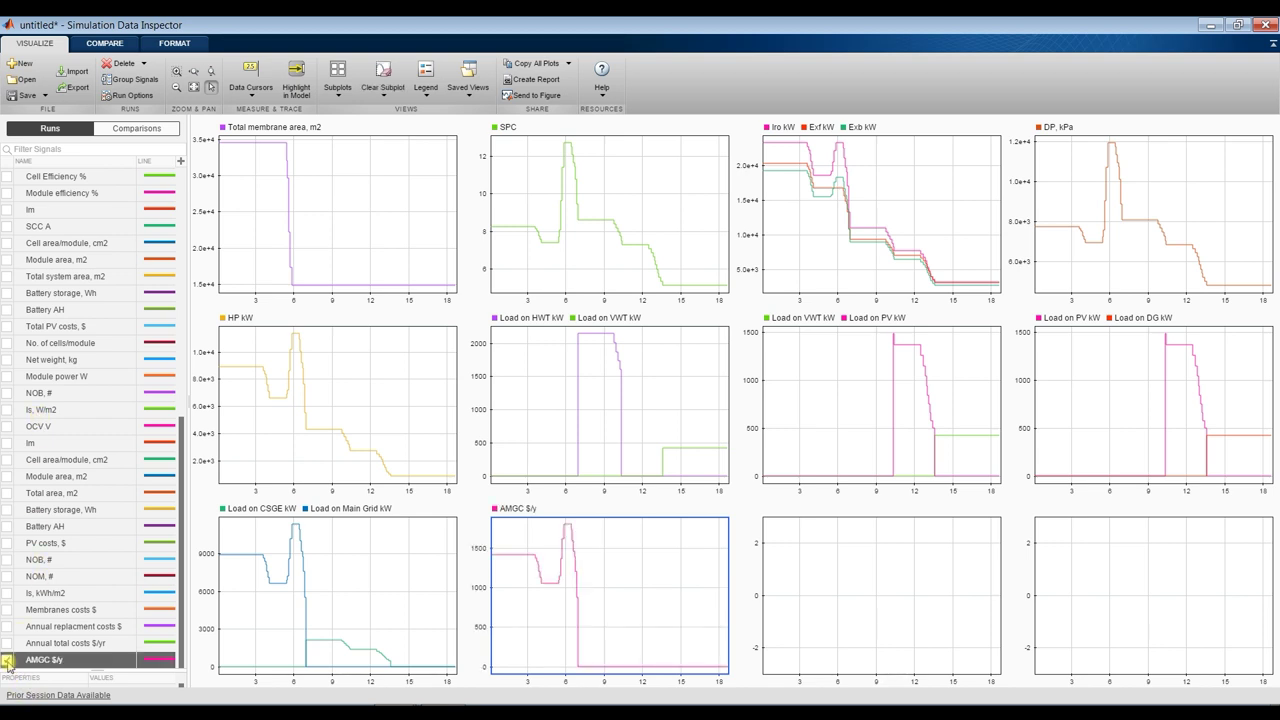
pyautogui.click(8, 643)
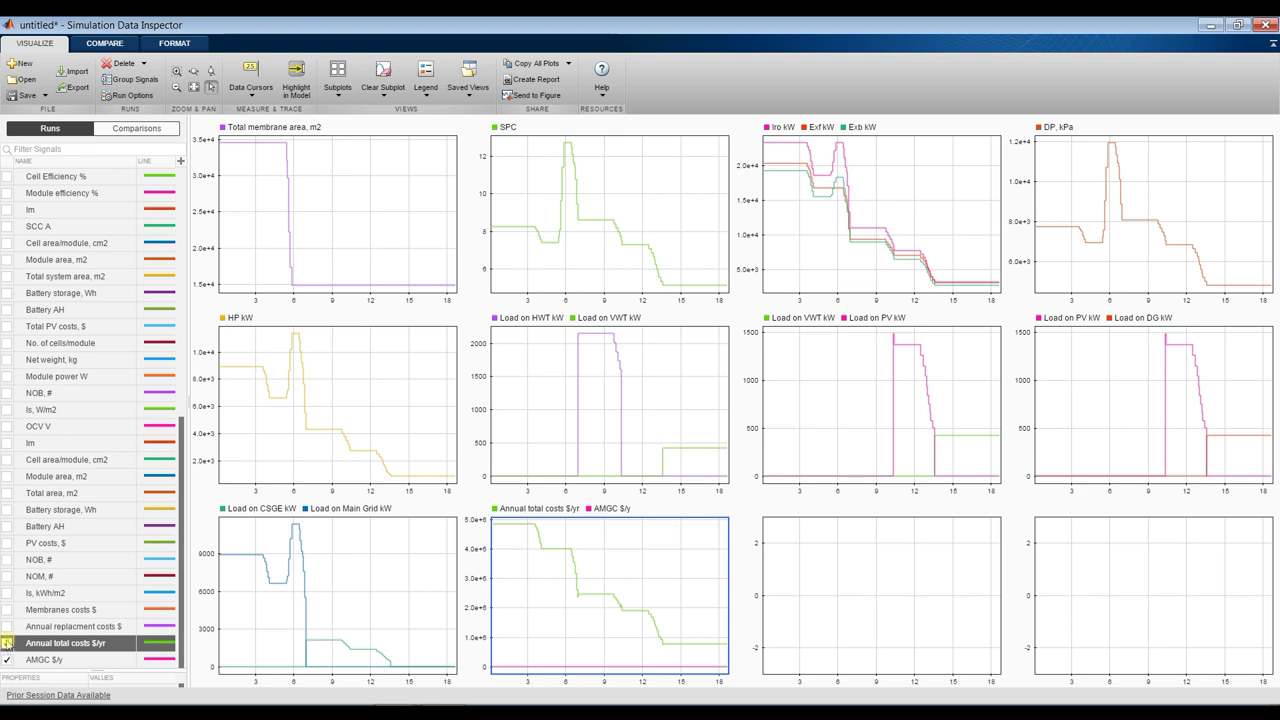
pyautogui.click(8, 610)
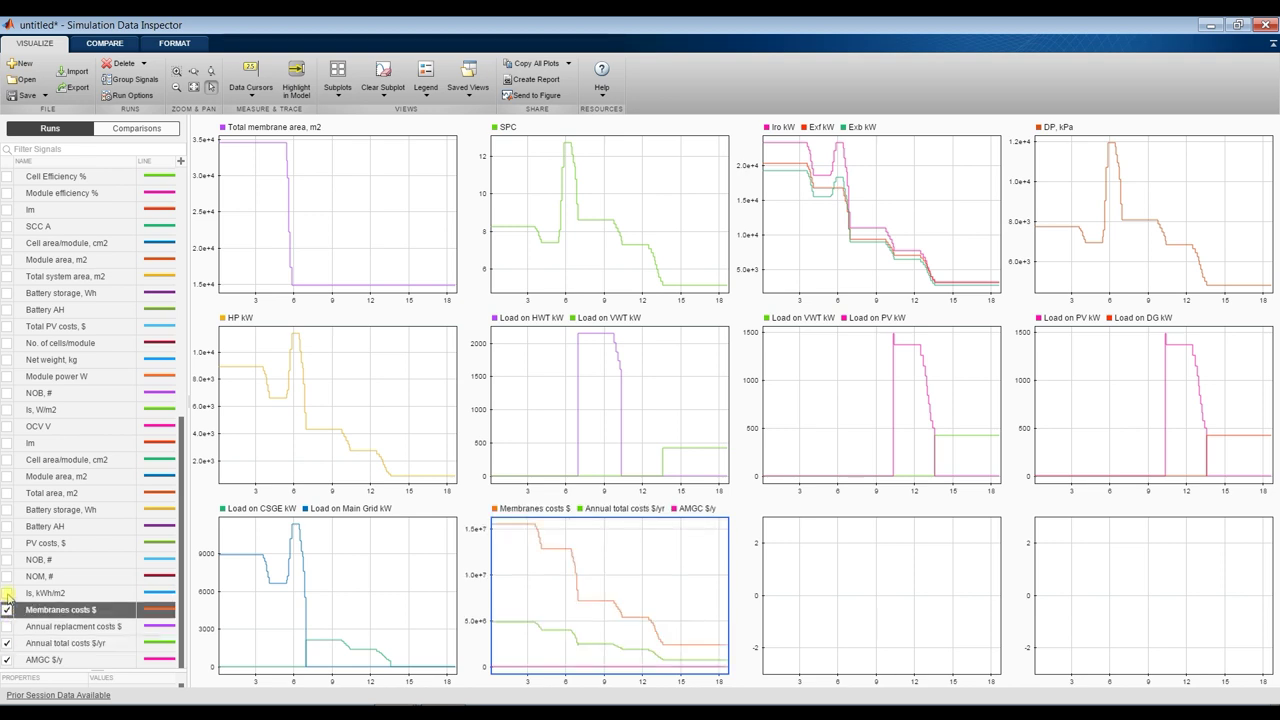
# Step: Look through the HPS_RO_dyn run's signal list for a signal for the third row's third subplot, then close the Simulation Data Inspector
pyautogui.click(830, 556)
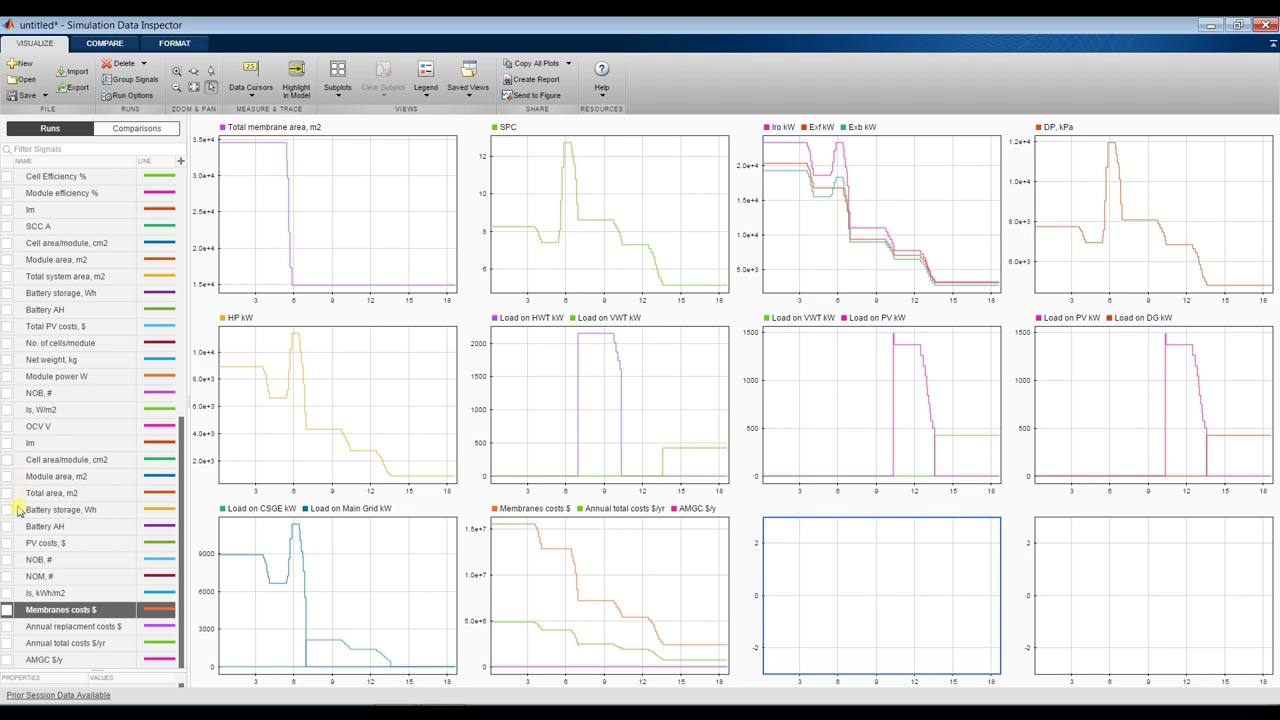
pyautogui.scroll(2, 20, 486)
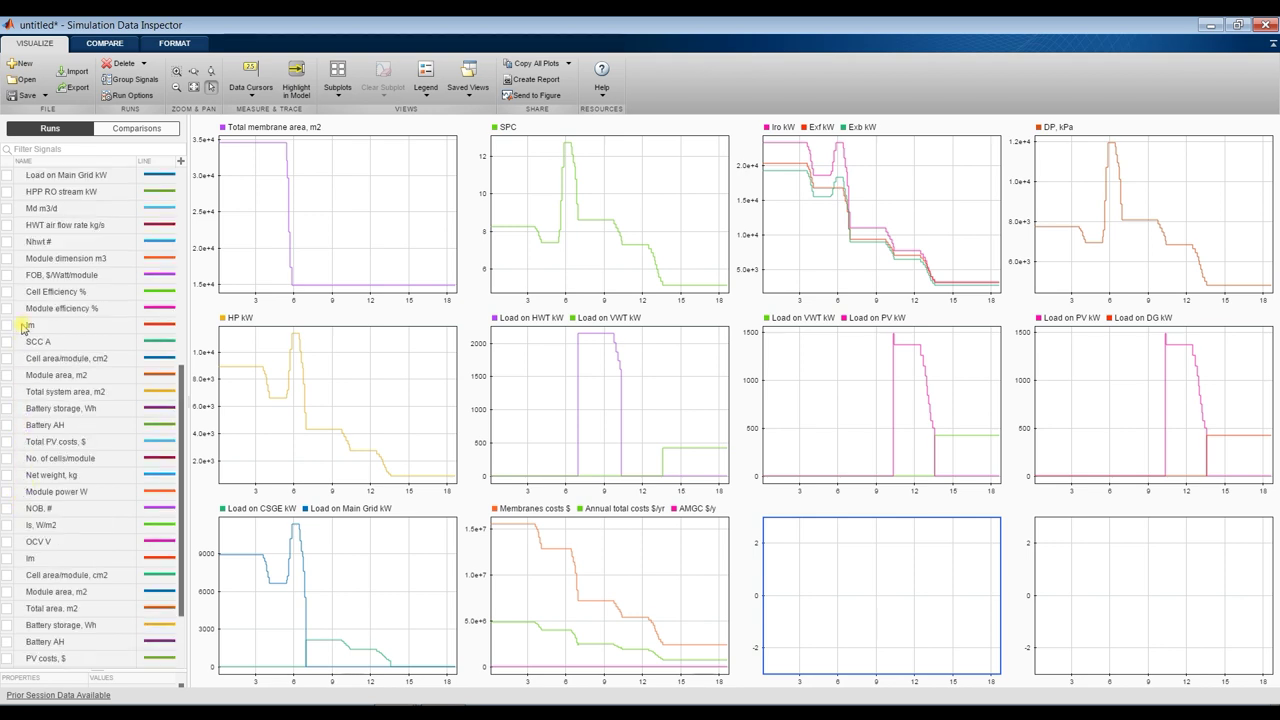
pyautogui.scroll(2, 22, 332)
pyautogui.scroll(-2, 22, 381)
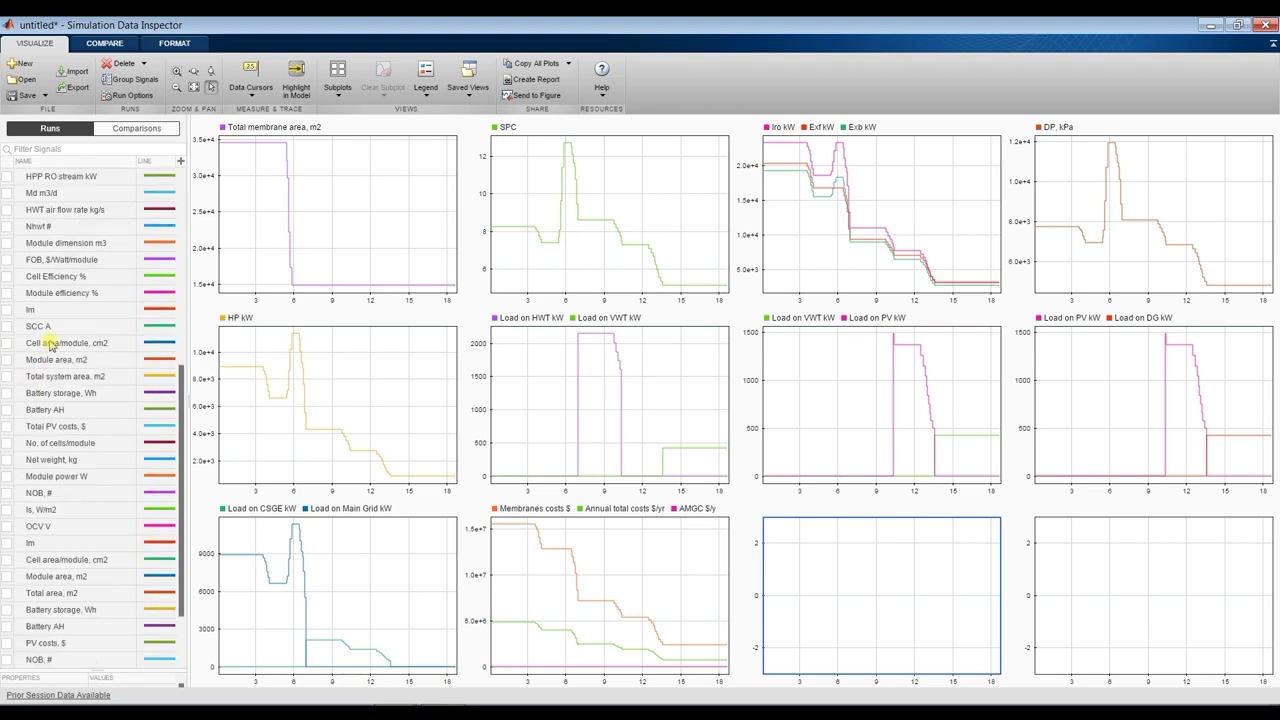
pyautogui.scroll(-2, 32, 400)
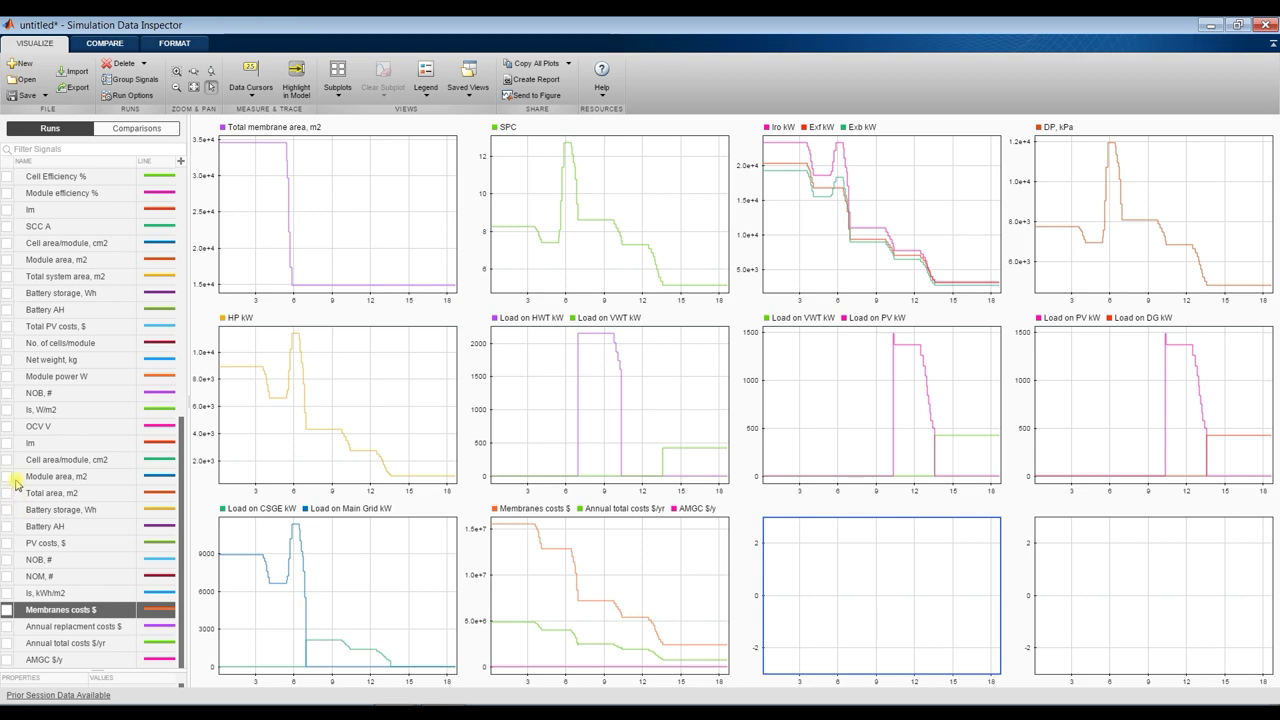
pyautogui.scroll(4, 14, 455)
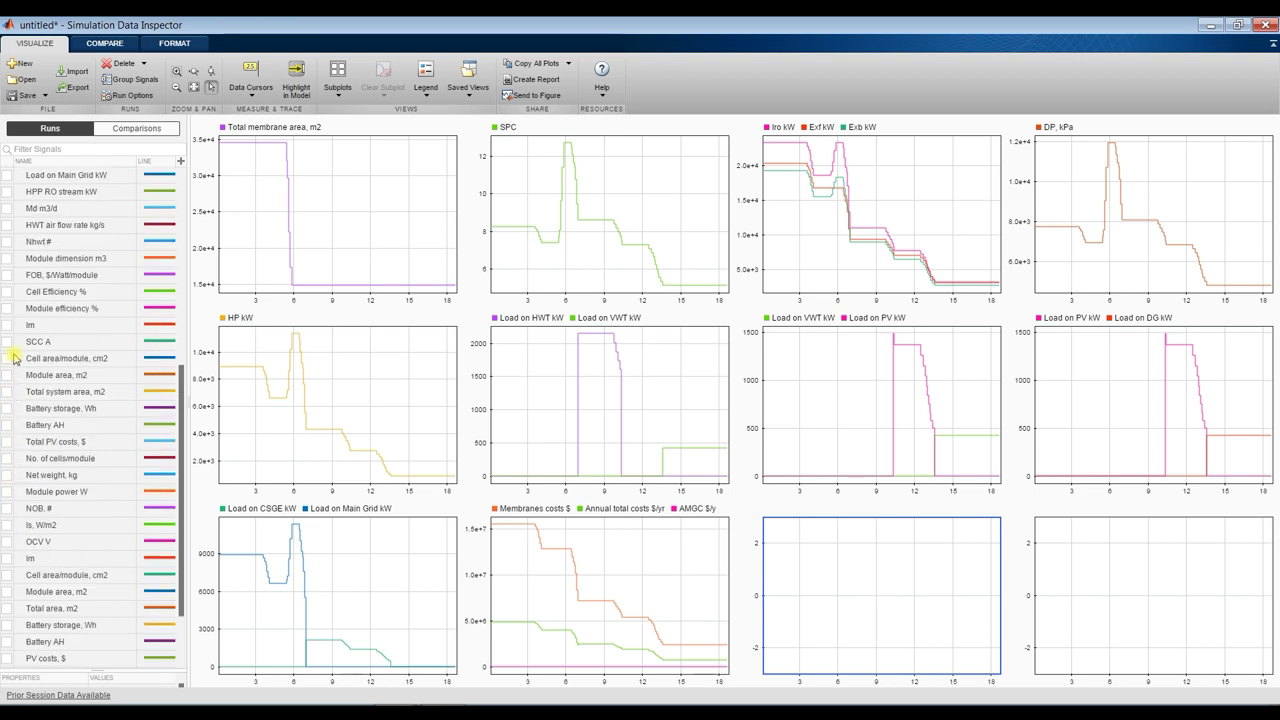
pyautogui.scroll(2, 14, 355)
pyautogui.scroll(4, 14, 352)
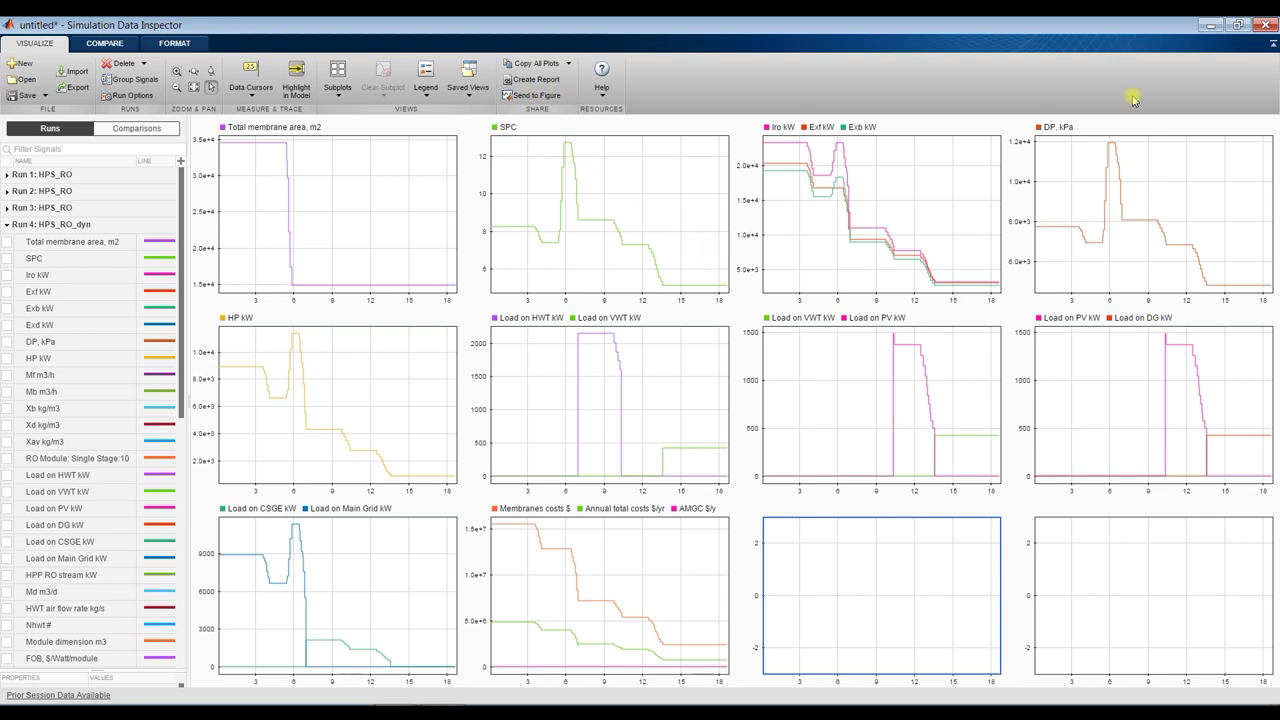
pyautogui.click(1262, 25)
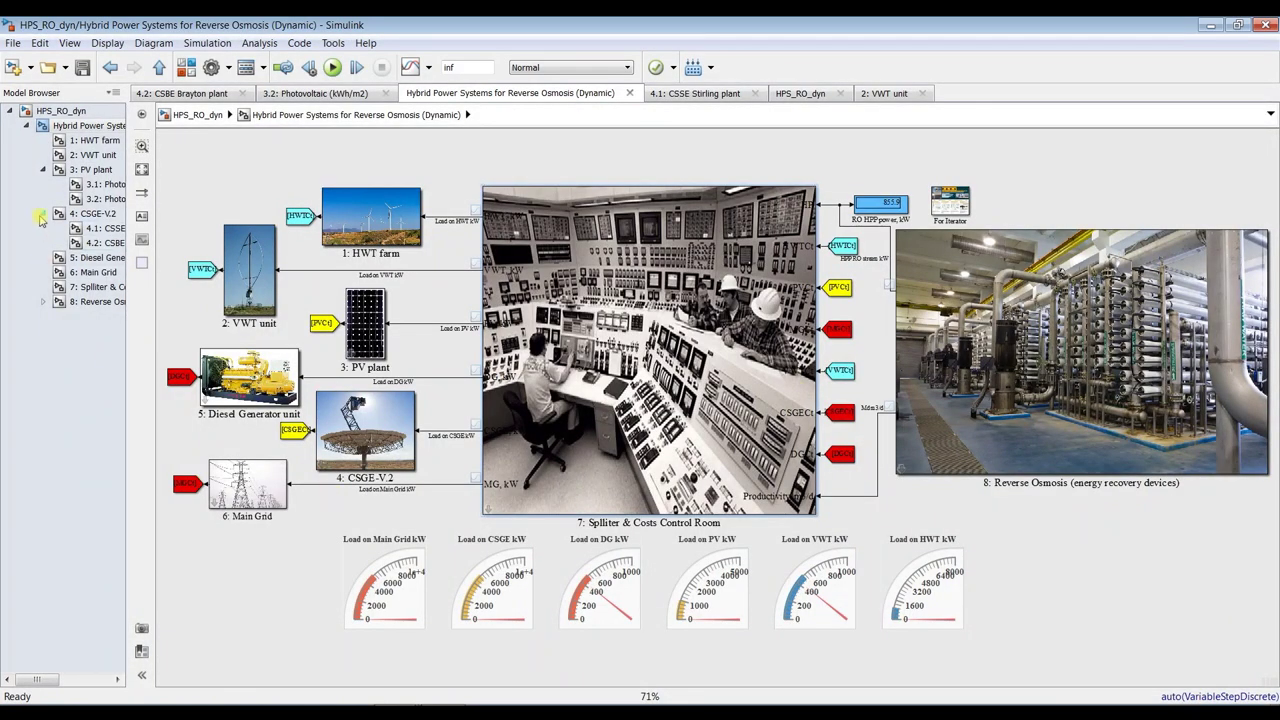
# Step: Enable streaming of the UPC $/m3 signal in the Costs Control Room subsystem, saving the model before returning to the parent diagram
pyautogui.click(90, 287)
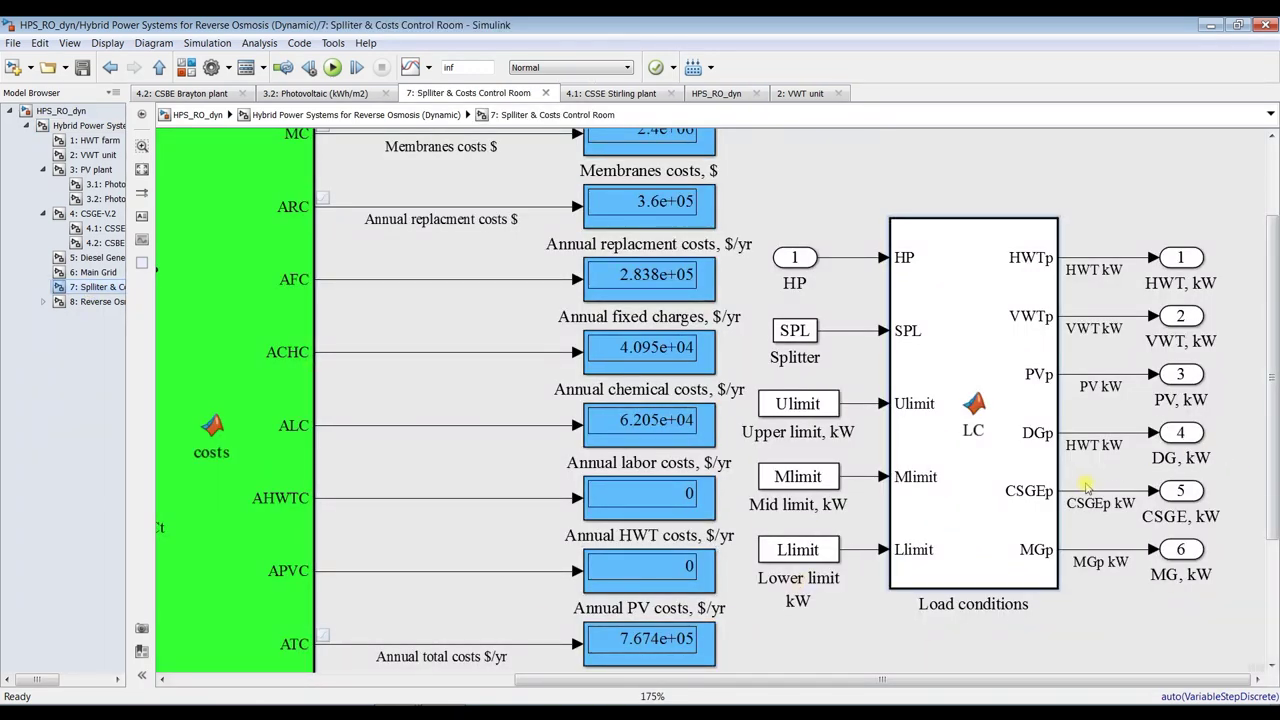
pyautogui.scroll(-3, 1258, 556)
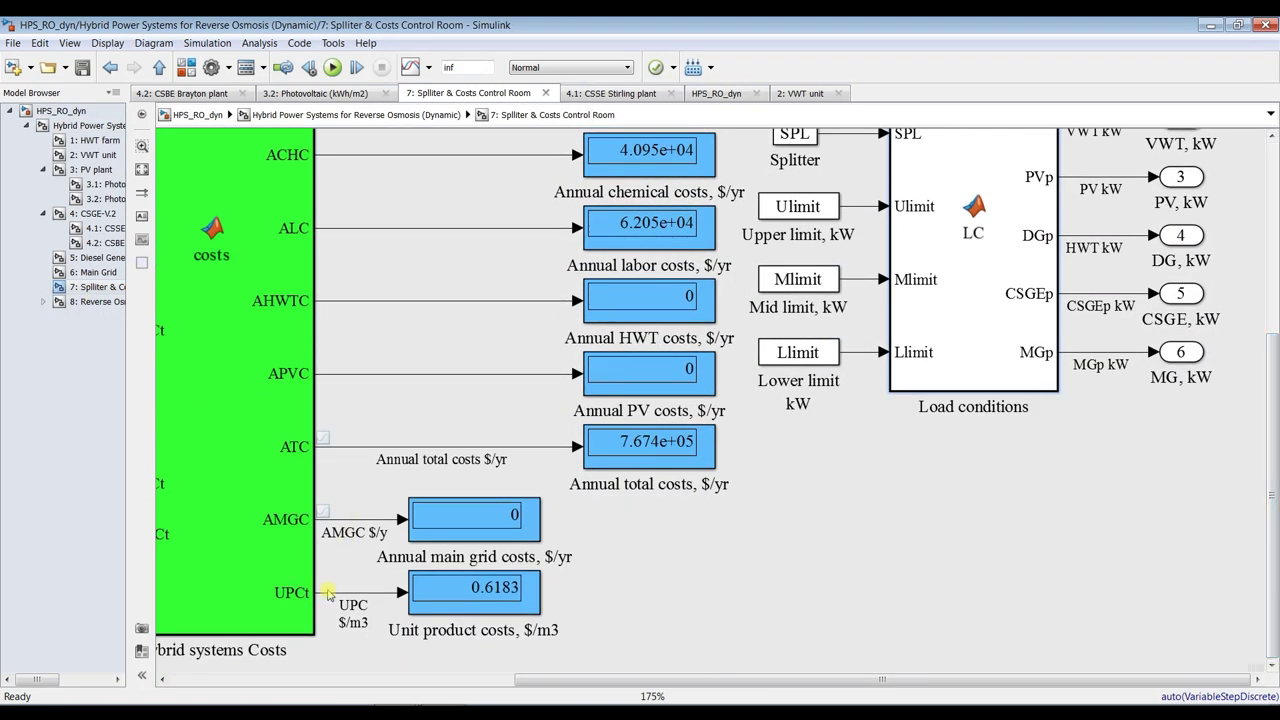
pyautogui.scroll(5, 328, 595)
pyautogui.click(312, 522)
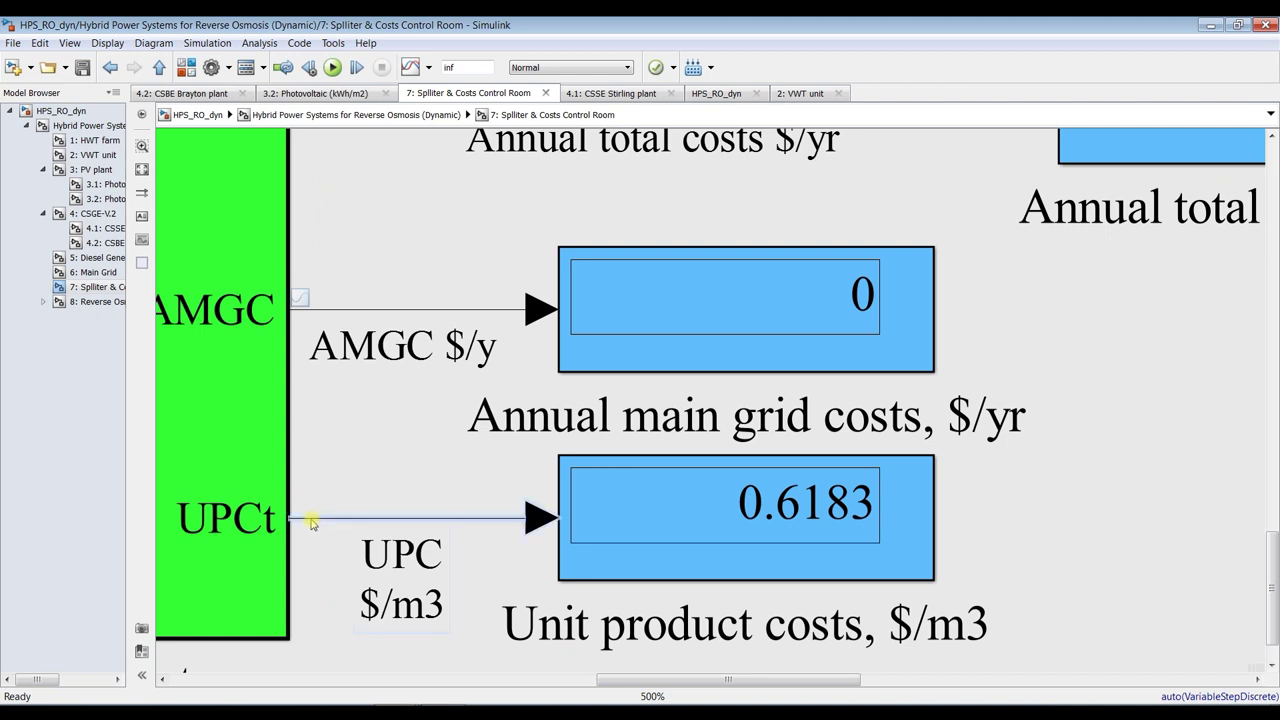
pyautogui.moveTo(386, 500)
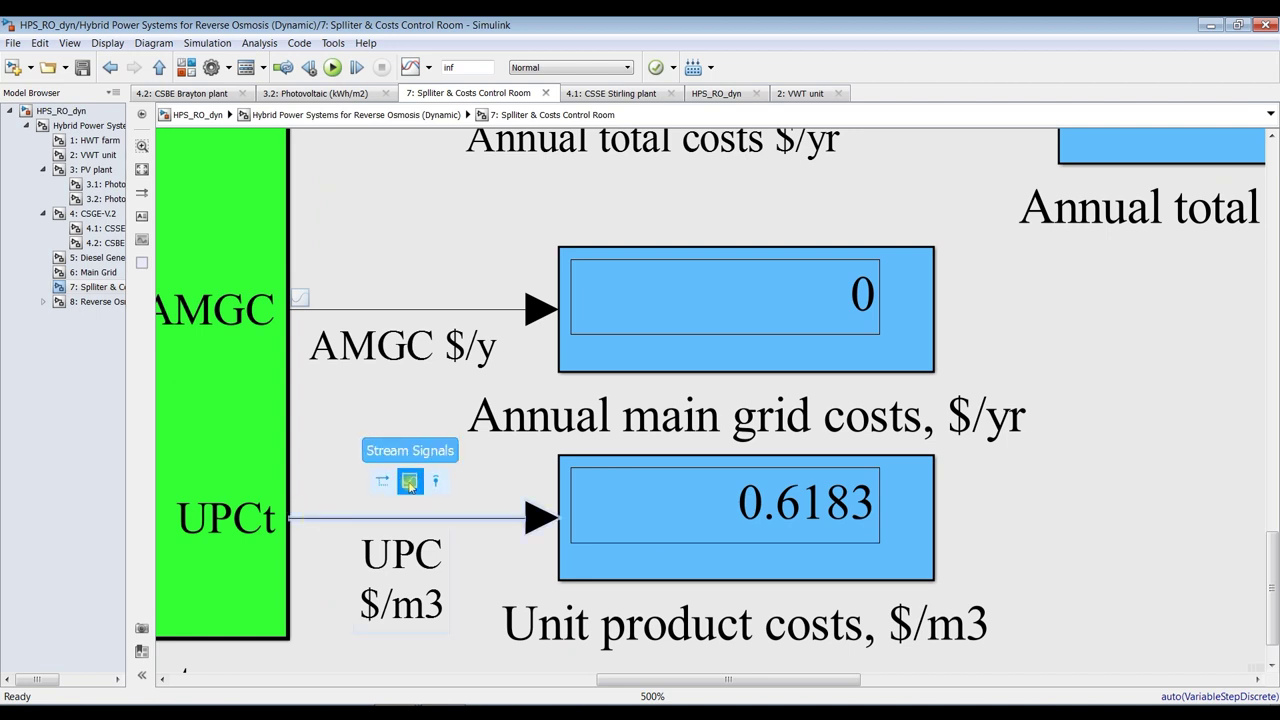
pyautogui.click(410, 483)
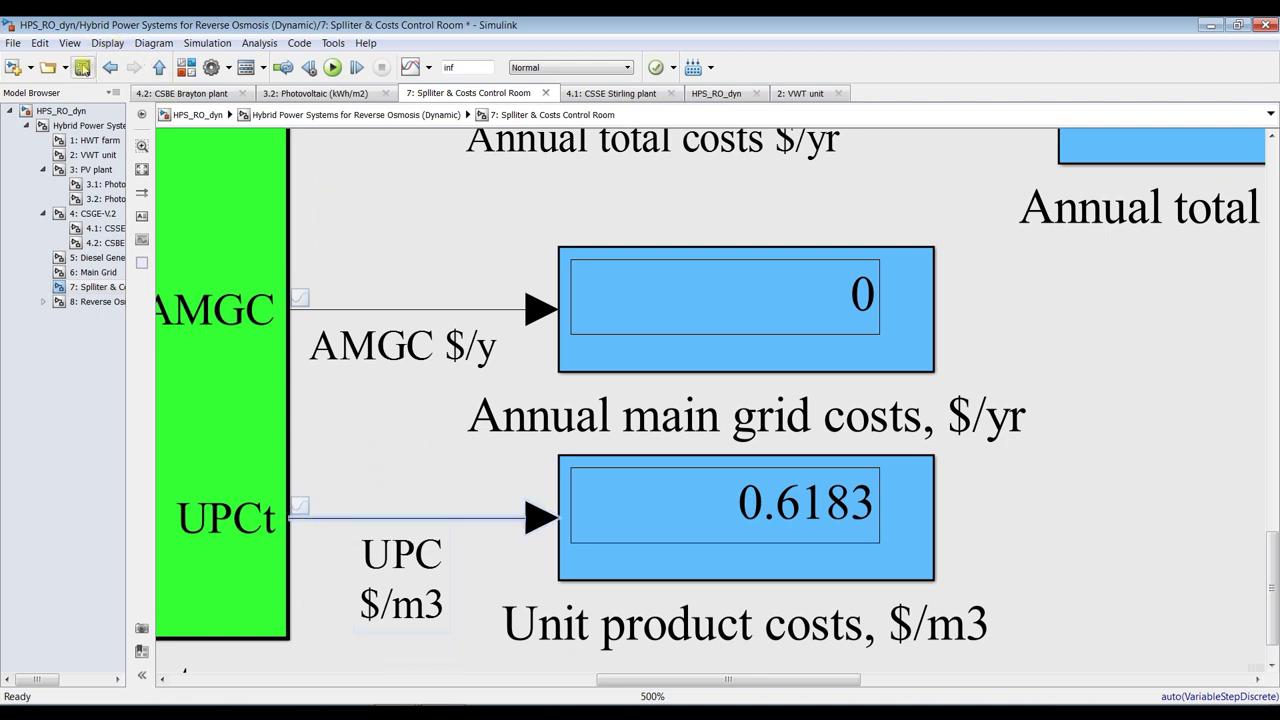
pyautogui.hotkey('ctrl', 's')
pyautogui.click(88, 126)
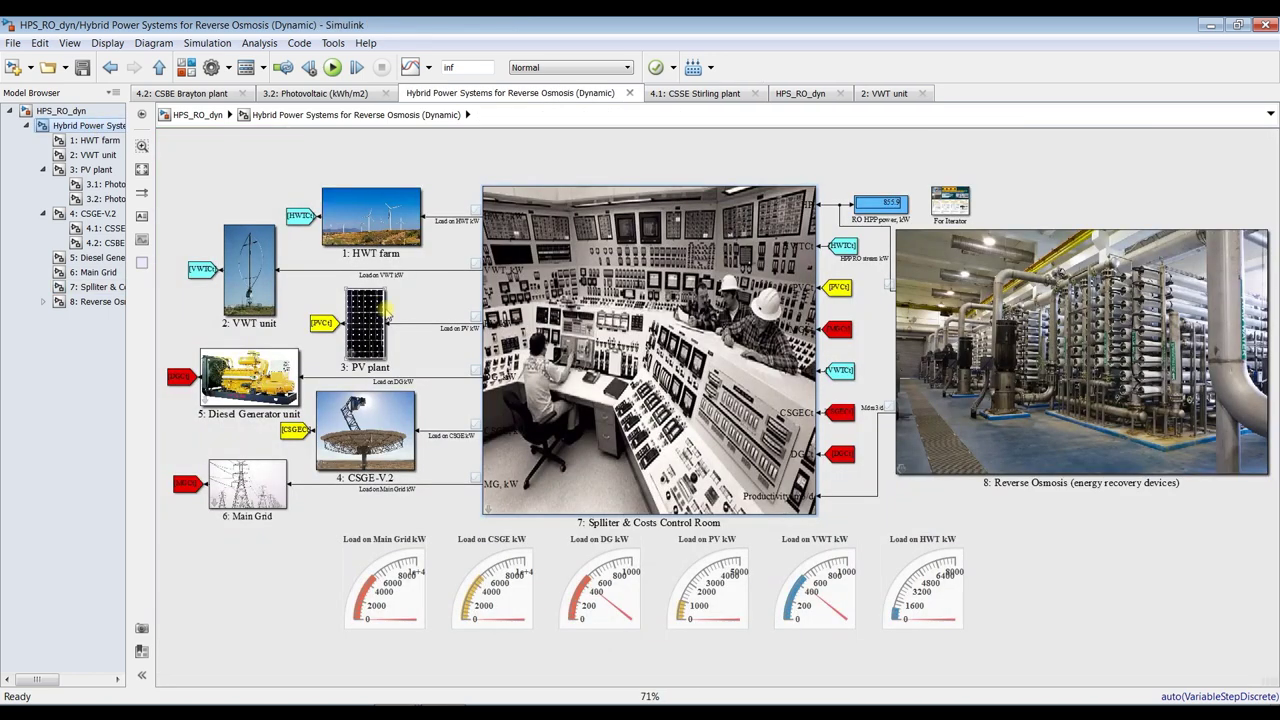